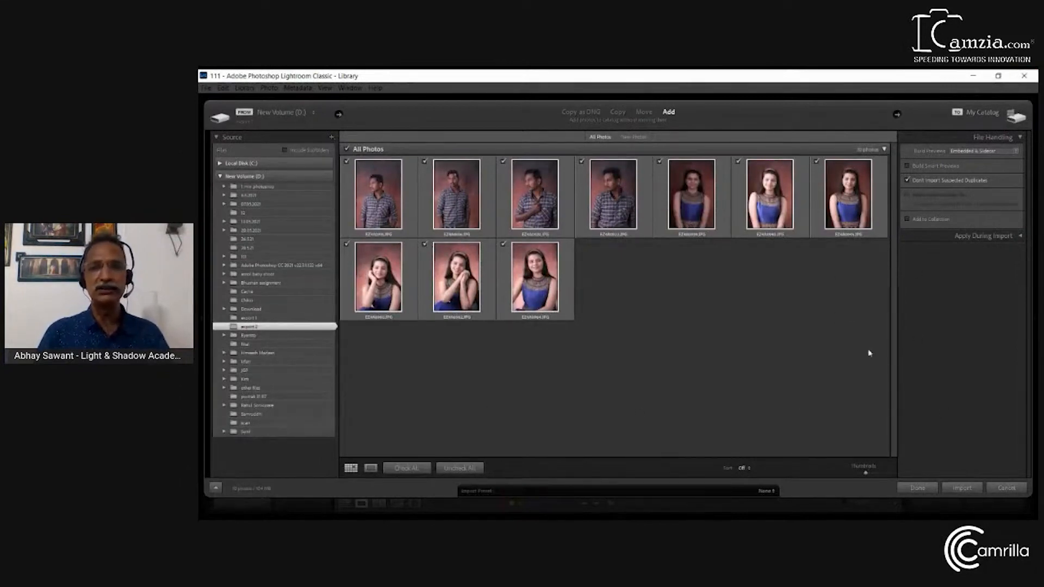
Import all photos from the export 2 folder on drive D into the catalog with Build Smart Previews enabled
{"action": "left_click", "coordinate": [220, 177]}
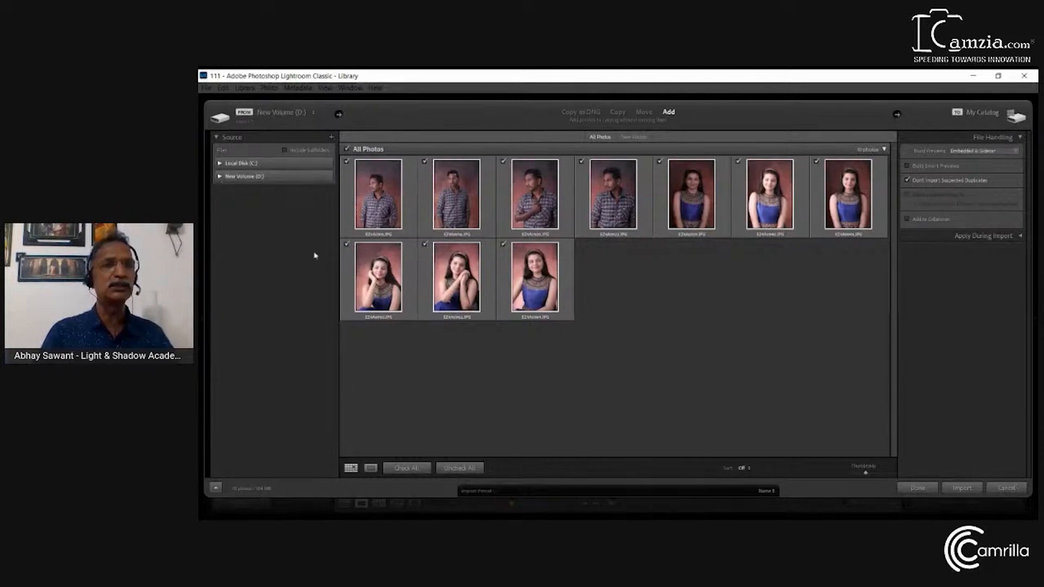
{"action": "left_click", "coordinate": [221, 178]}
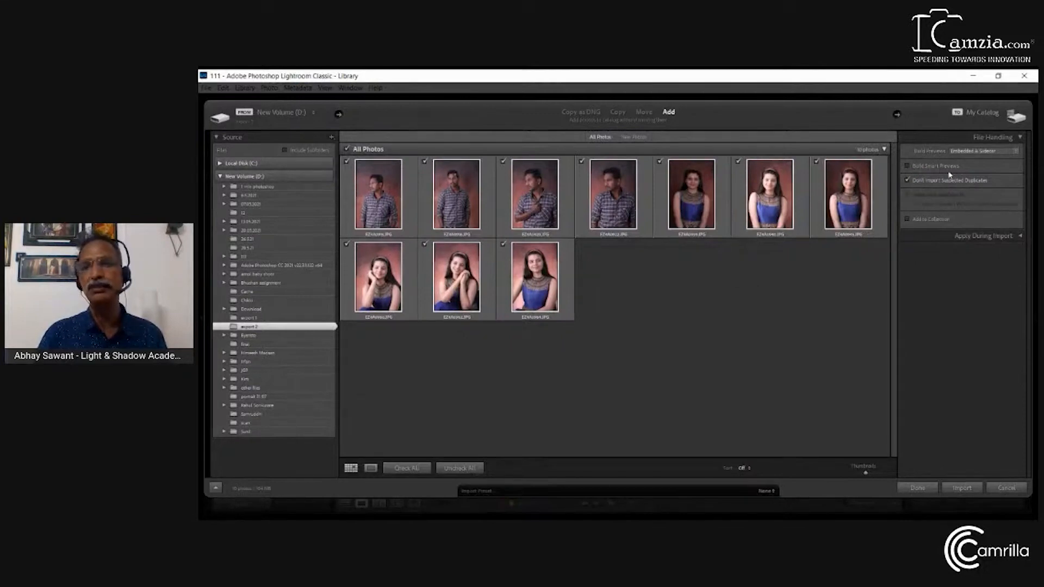
{"action": "left_click", "coordinate": [907, 167]}
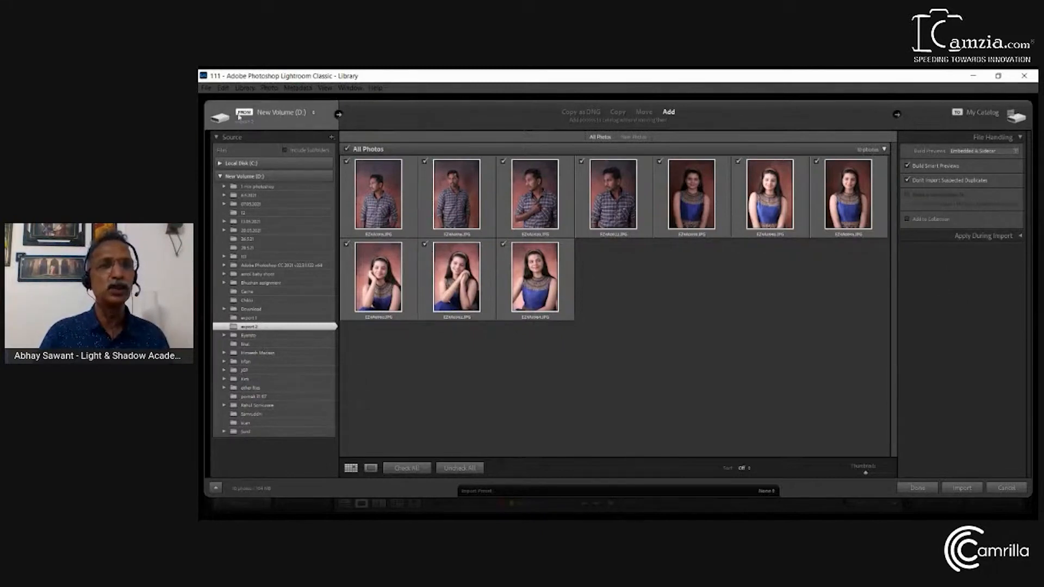
{"action": "left_click", "coordinate": [962, 488]}
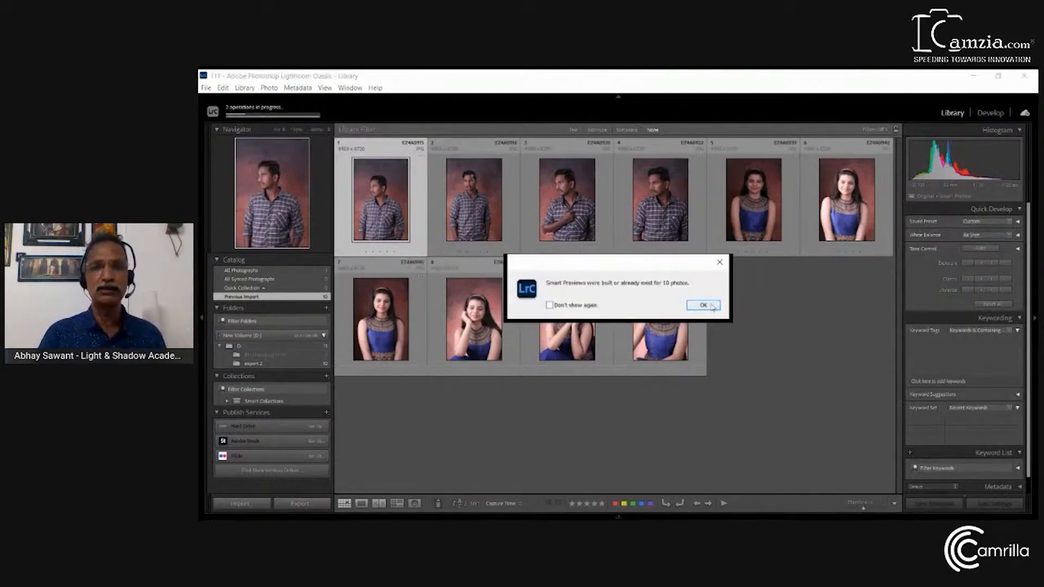
{"action": "left_click", "coordinate": [705, 305]}
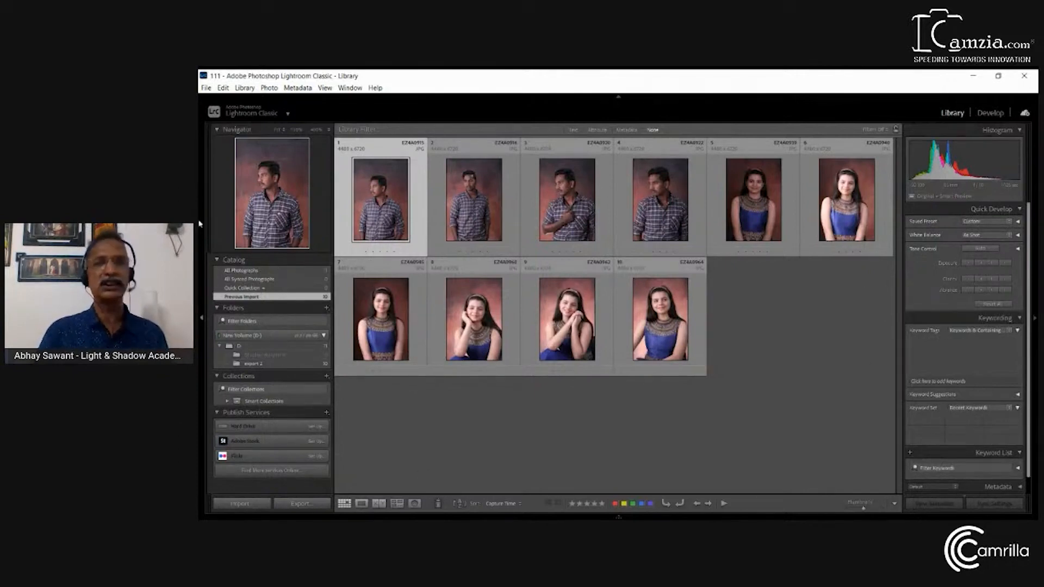
Bring photo EZ4A0915.JPG into the Develop module and show the filmstrip beneath it
{"action": "left_click", "coordinate": [991, 114]}
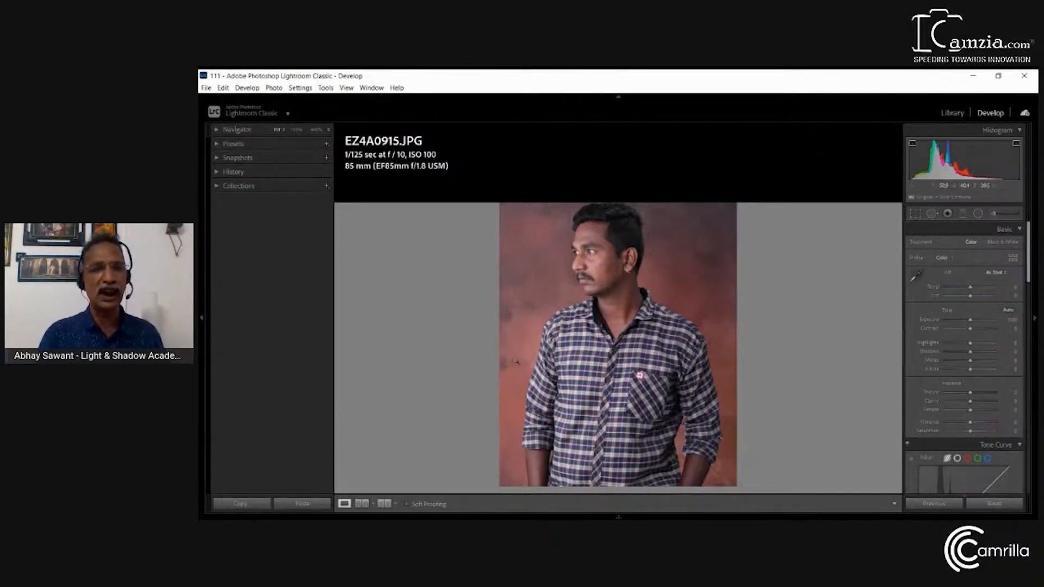
{"action": "mouse_move", "coordinate": [437, 518]}
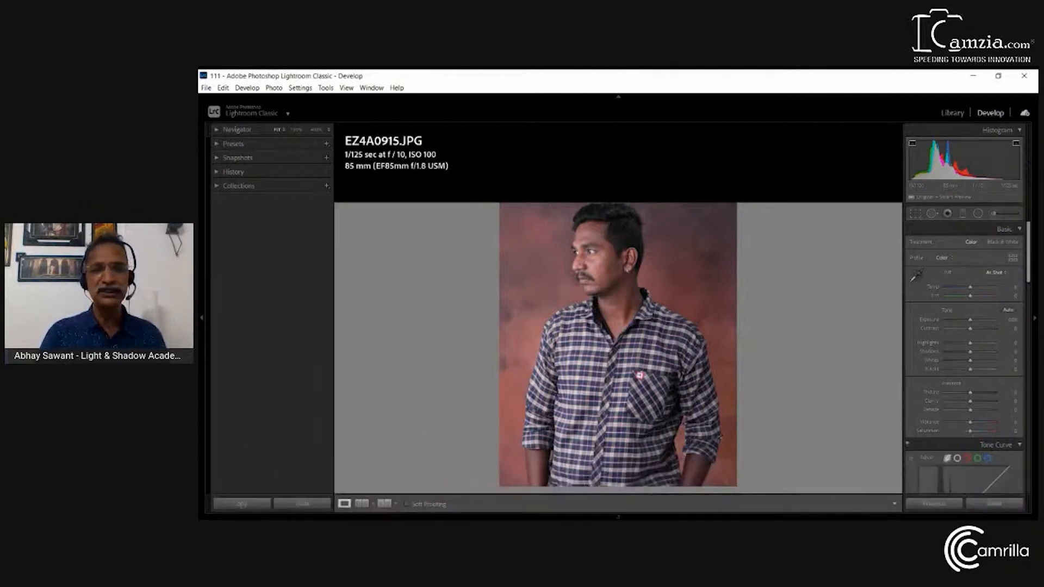
{"action": "left_click", "coordinate": [618, 517]}
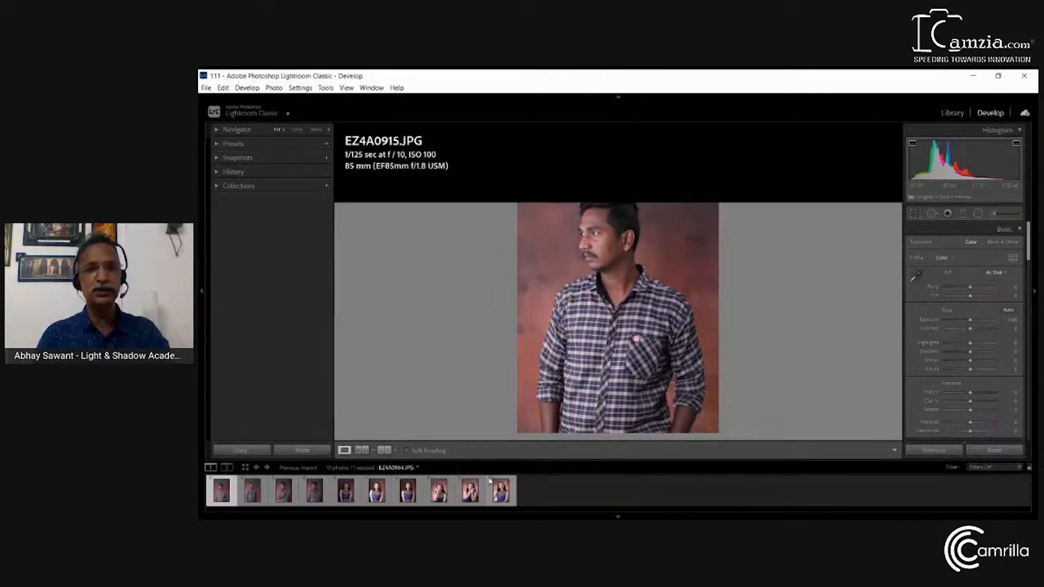
Return to the Library and alternate between Grid view and Loupe view of photo EZ4A0915.JPG
{"action": "key", "text": "g"}
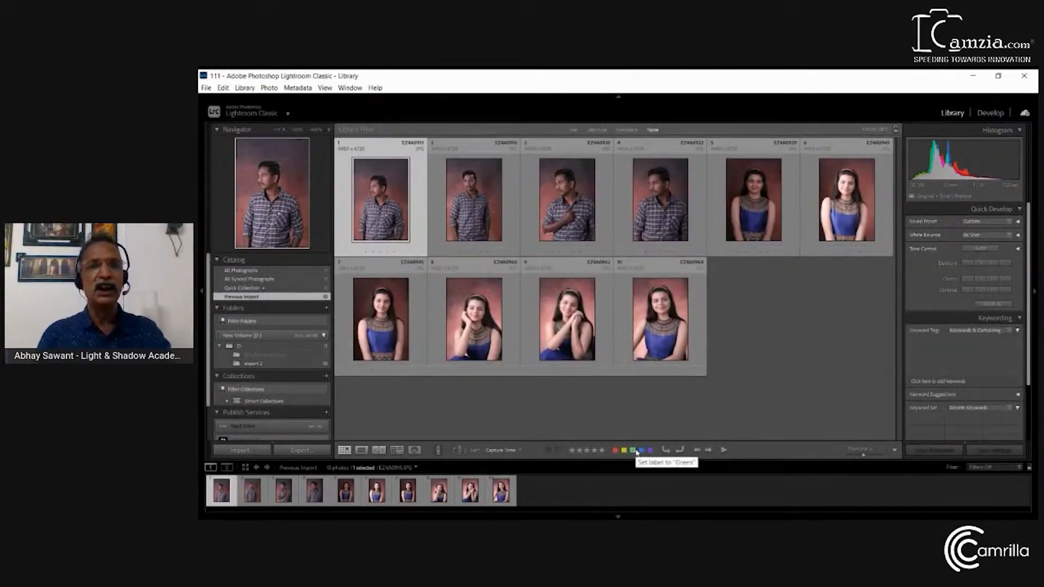
{"action": "key", "text": "e"}
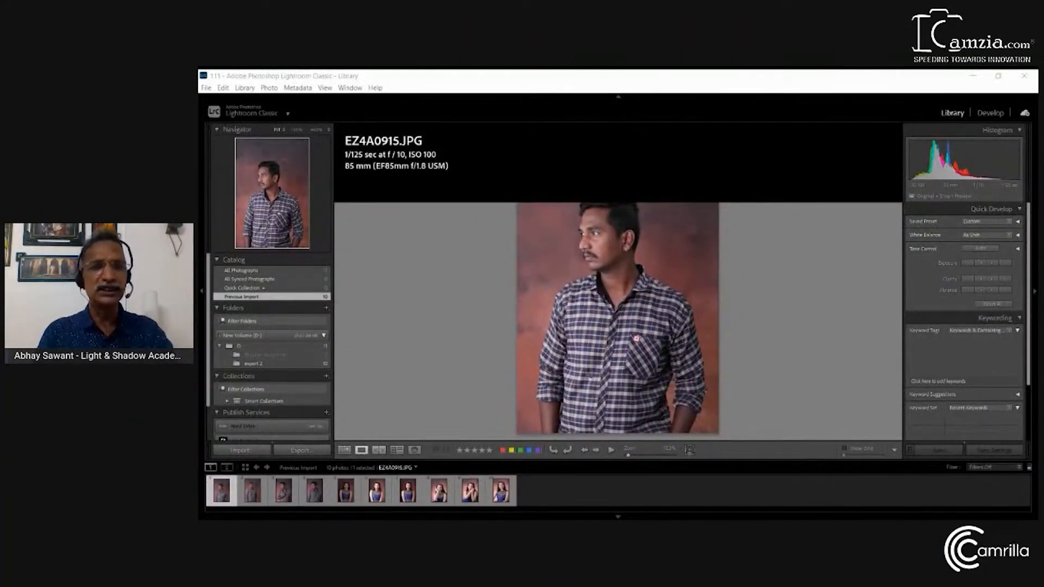
{"action": "left_click", "coordinate": [346, 450]}
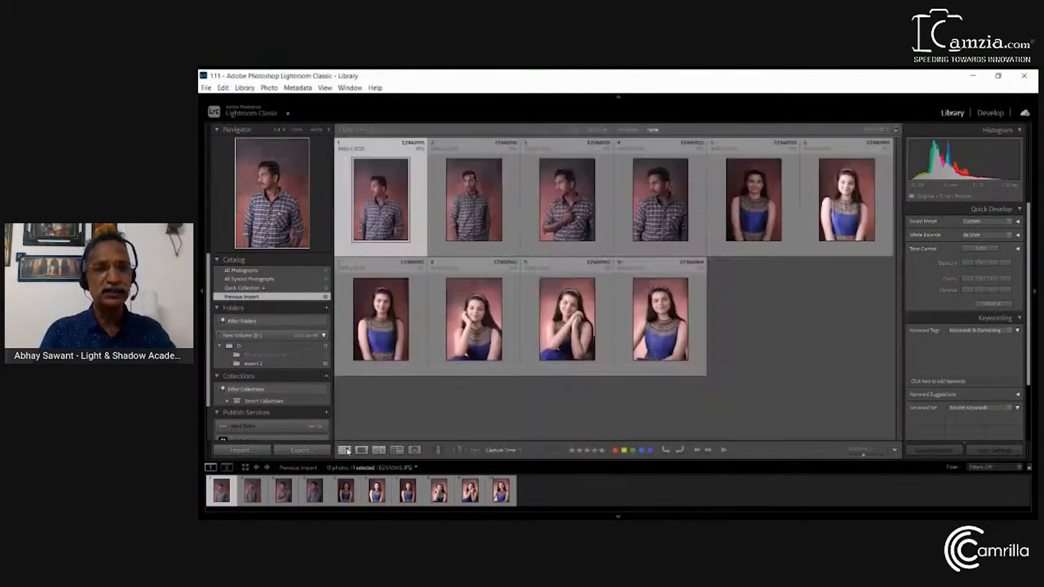
{"action": "left_click", "coordinate": [369, 450]}
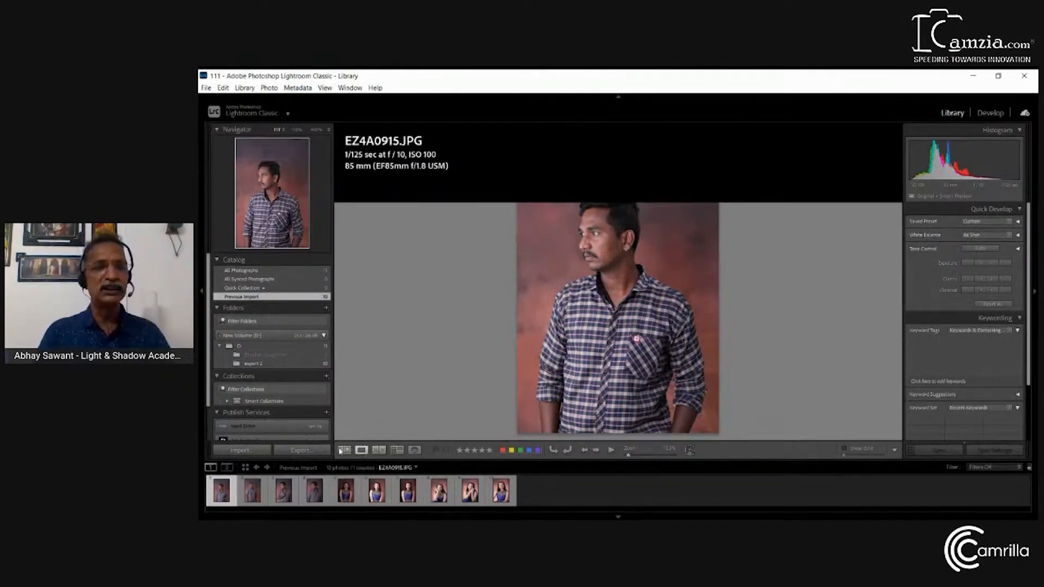
{"action": "left_click", "coordinate": [344, 451]}
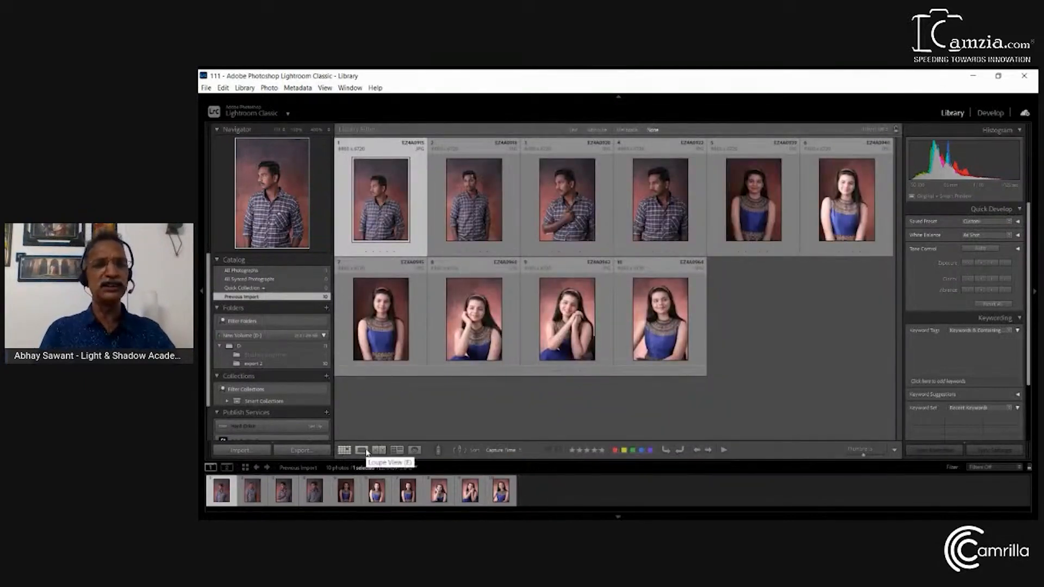
{"action": "left_click", "coordinate": [367, 451]}
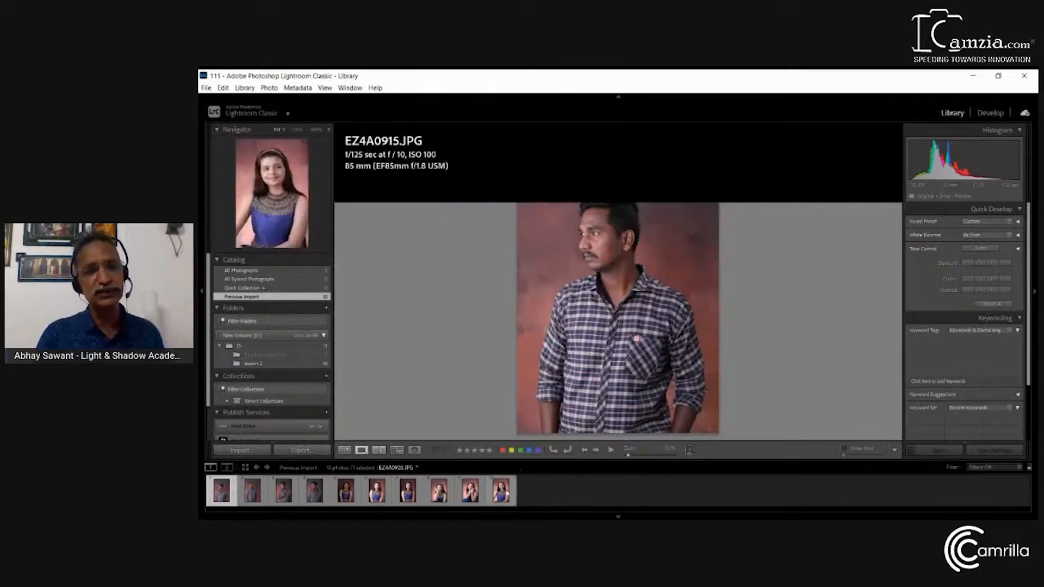
View EZ4A0915.JPG beside EZ4A0916.JPG in Compare view, replace the first with EZ4A0939.JPG, and return to the grid
{"action": "left_click", "coordinate": [379, 450]}
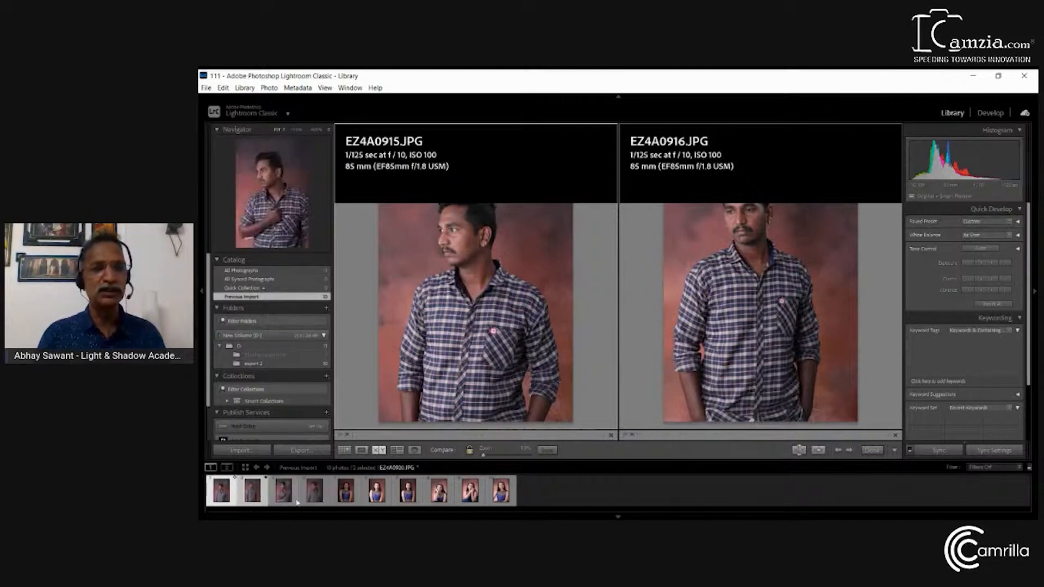
{"action": "left_click", "coordinate": [346, 496]}
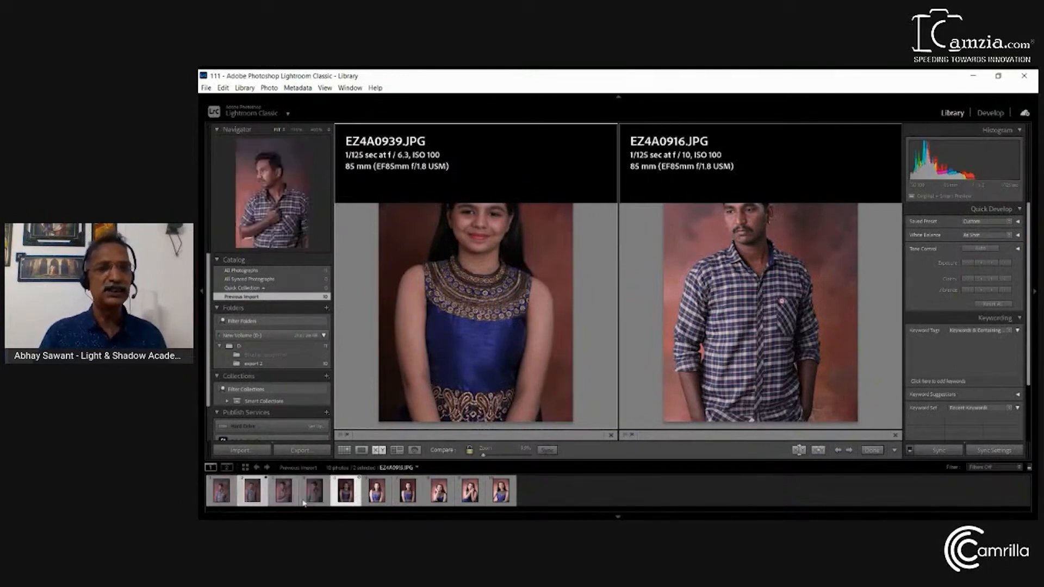
{"action": "left_click", "coordinate": [379, 451]}
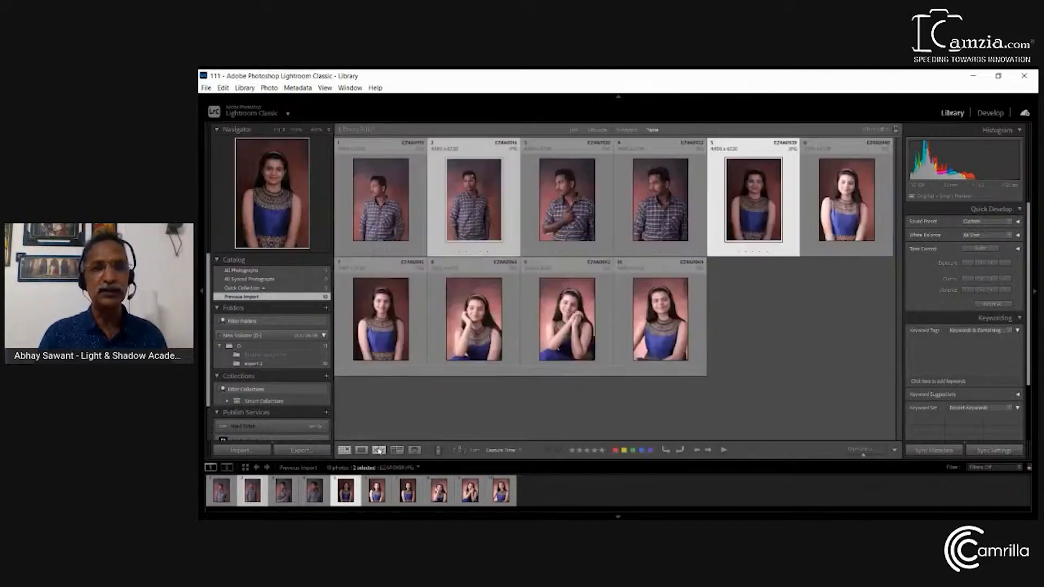
Compare EZ4A0939.JPG with EZ4A0940.JPG side by side, switching to the grid and back to Compare view
{"action": "left_click", "coordinate": [379, 450]}
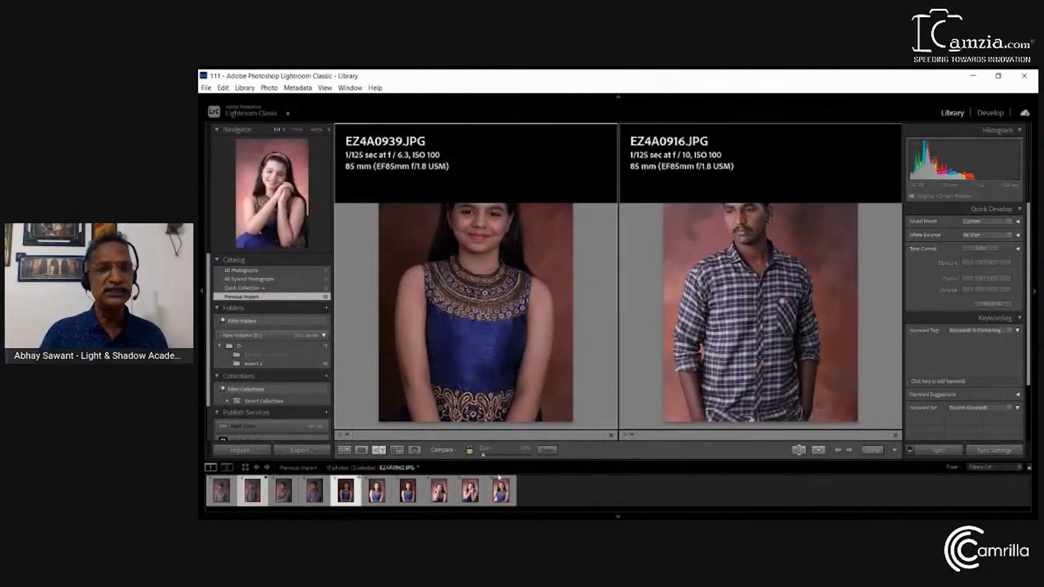
{"action": "left_click", "coordinate": [378, 492]}
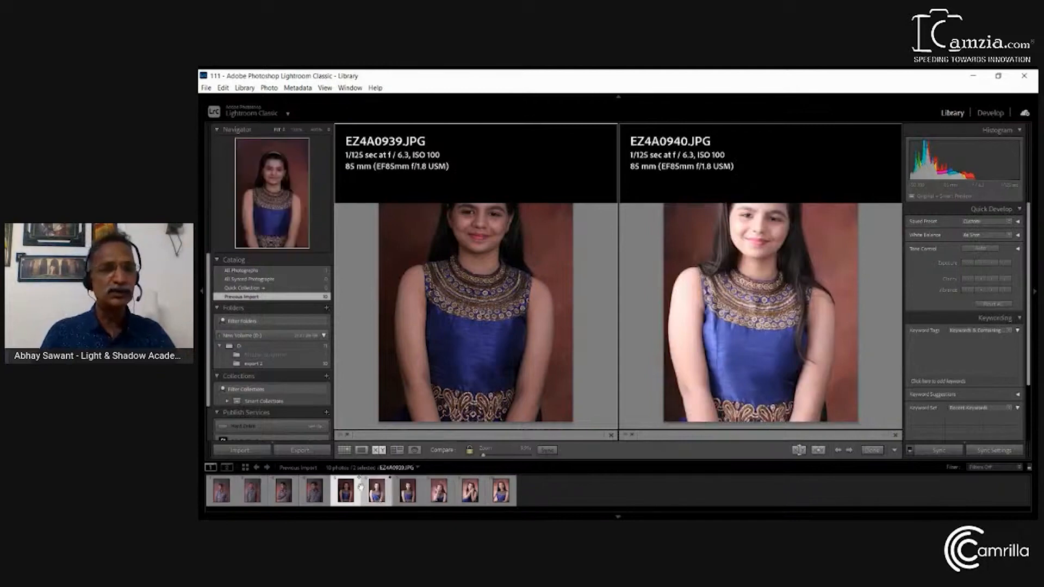
{"action": "left_click", "coordinate": [382, 453]}
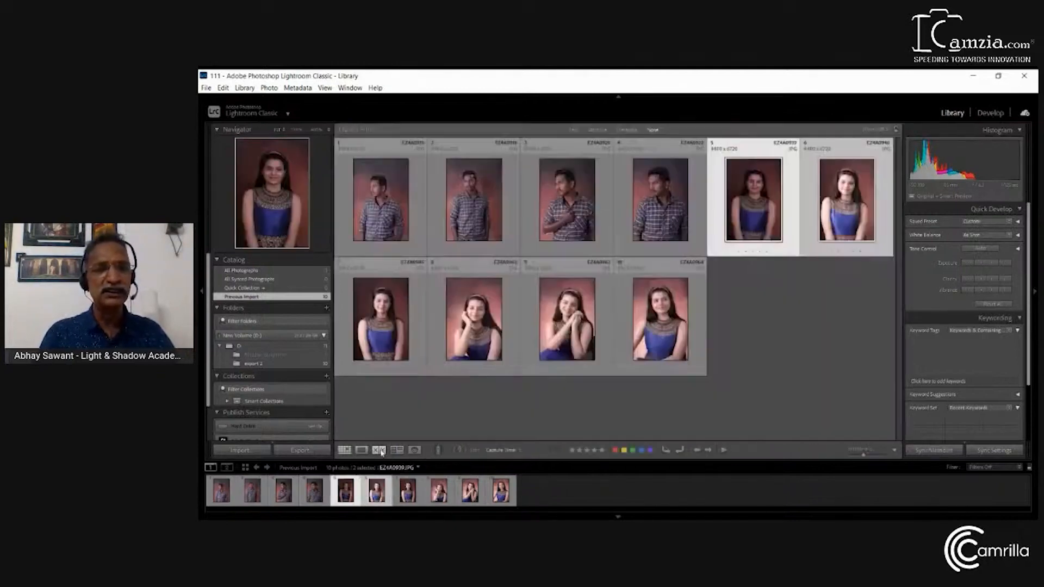
{"action": "left_click", "coordinate": [381, 452]}
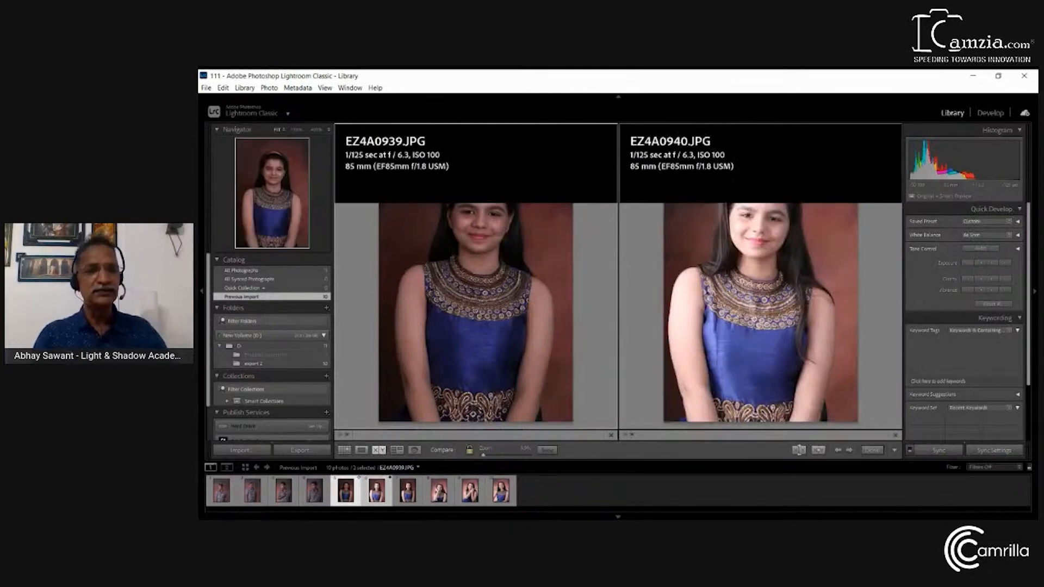
Survey all six portraits of the woman in the blue dress together by adding them to the selection
{"action": "left_click", "coordinate": [397, 451]}
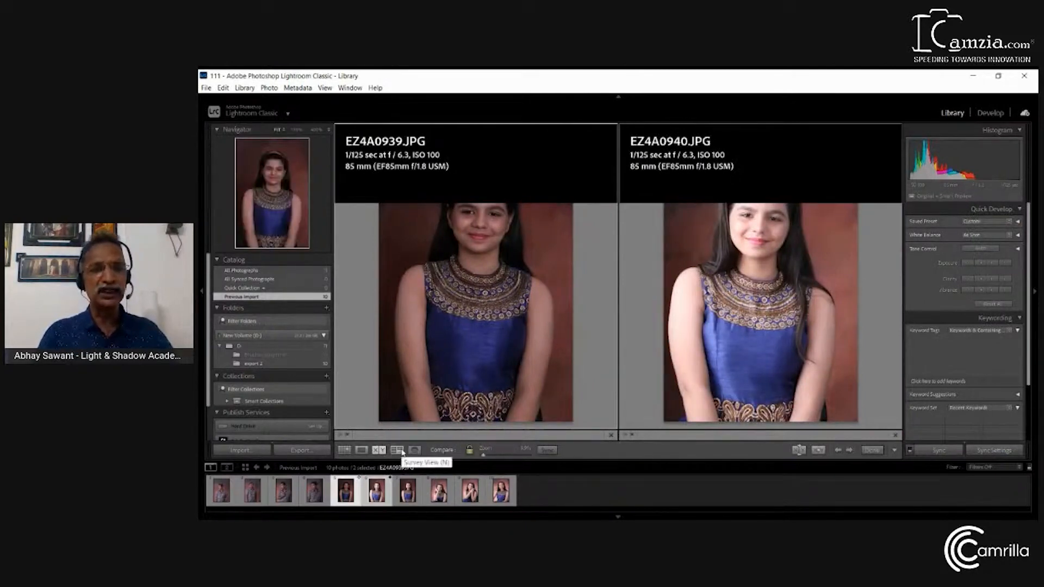
{"action": "left_click", "coordinate": [417, 492], "text": "ctrl"}
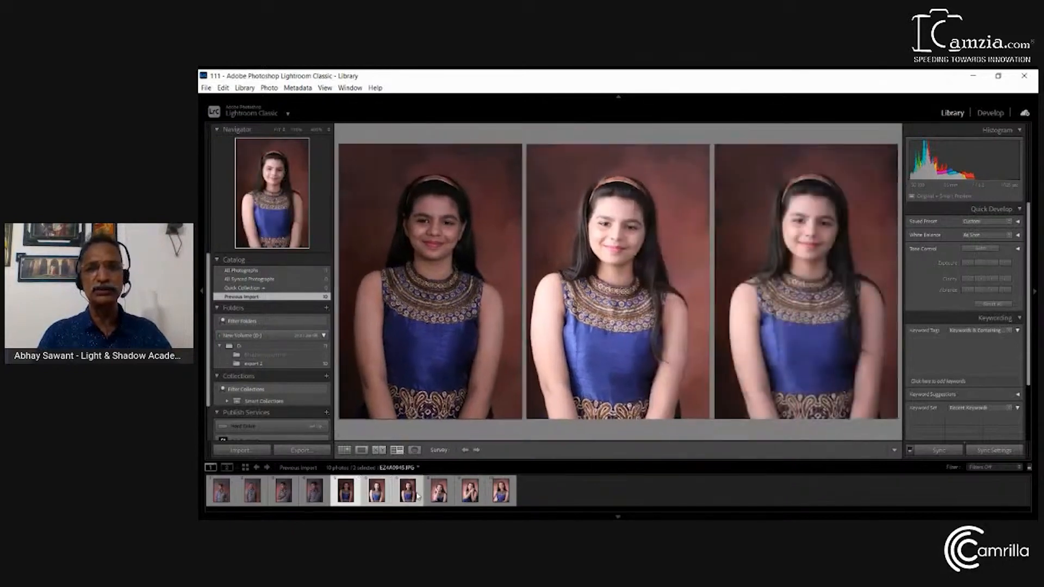
{"action": "left_click", "coordinate": [440, 495], "text": "ctrl"}
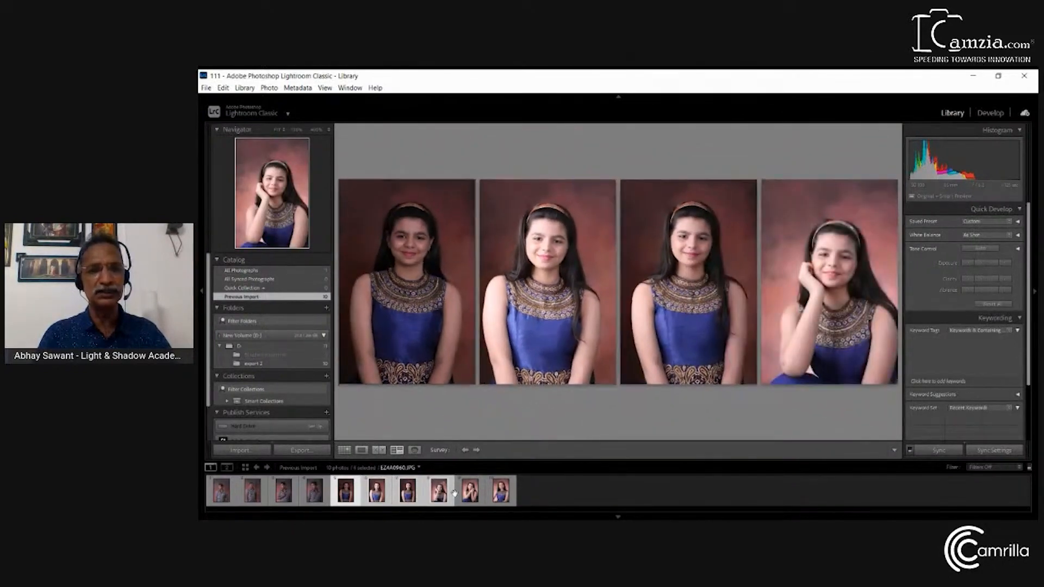
{"action": "left_click", "coordinate": [501, 492], "text": "ctrl"}
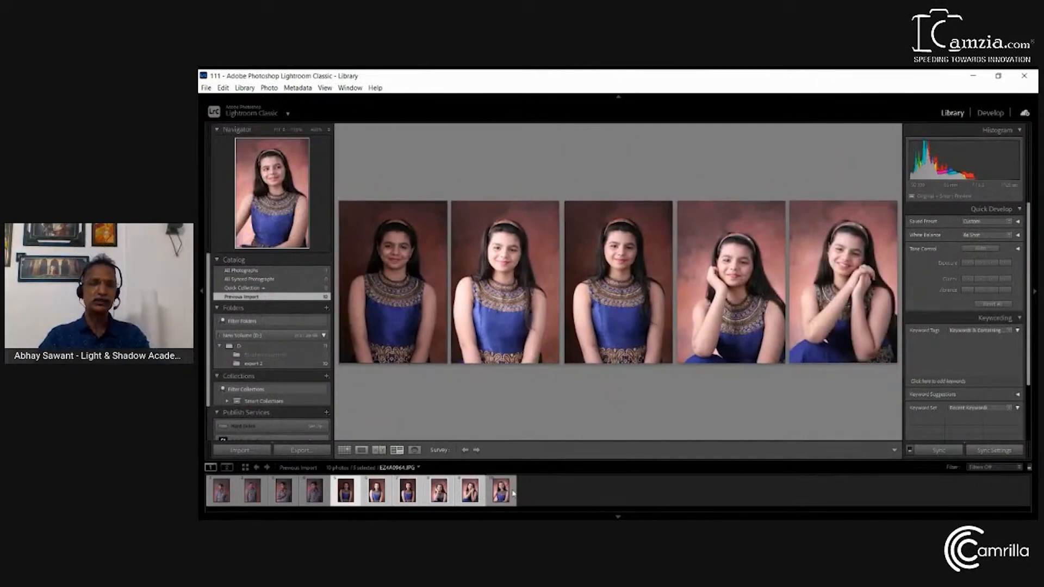
{"action": "left_click", "coordinate": [512, 491], "text": "shift"}
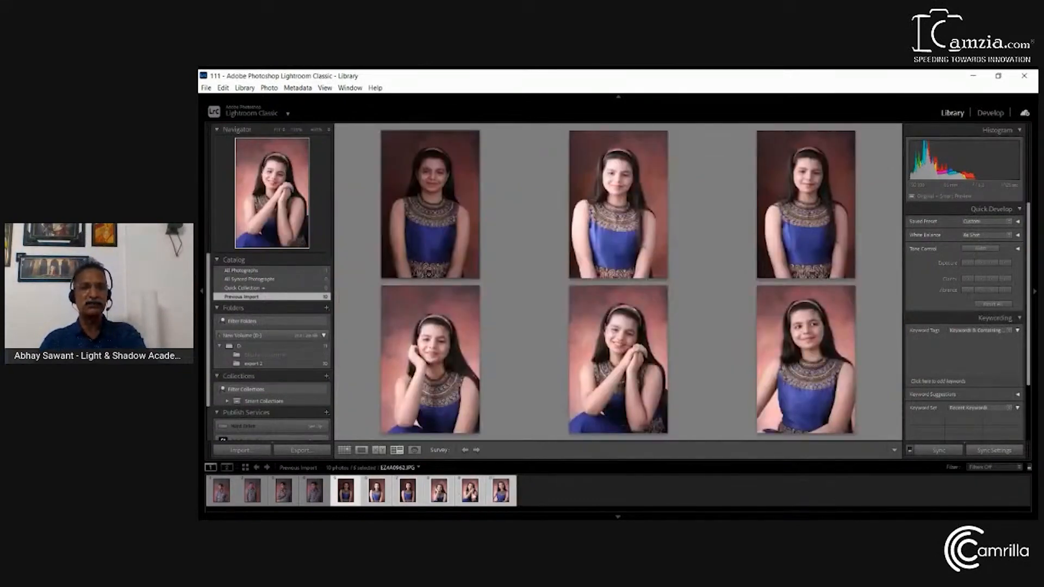
Shrink the Survey view selection photo by photo until only EZ4A0922.JPG, the man in the checked shirt, is selected
{"action": "left_click", "coordinate": [459, 498], "text": "shift"}
{"action": "left_click", "coordinate": [447, 497], "text": "shift"}
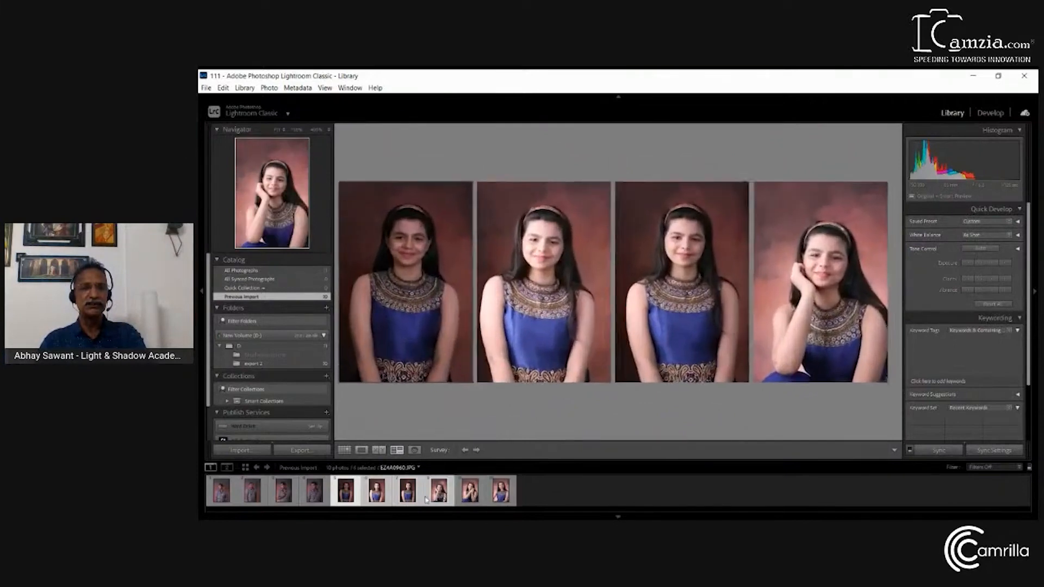
{"action": "left_click", "coordinate": [409, 499], "text": "shift"}
{"action": "left_click", "coordinate": [392, 501], "text": "shift"}
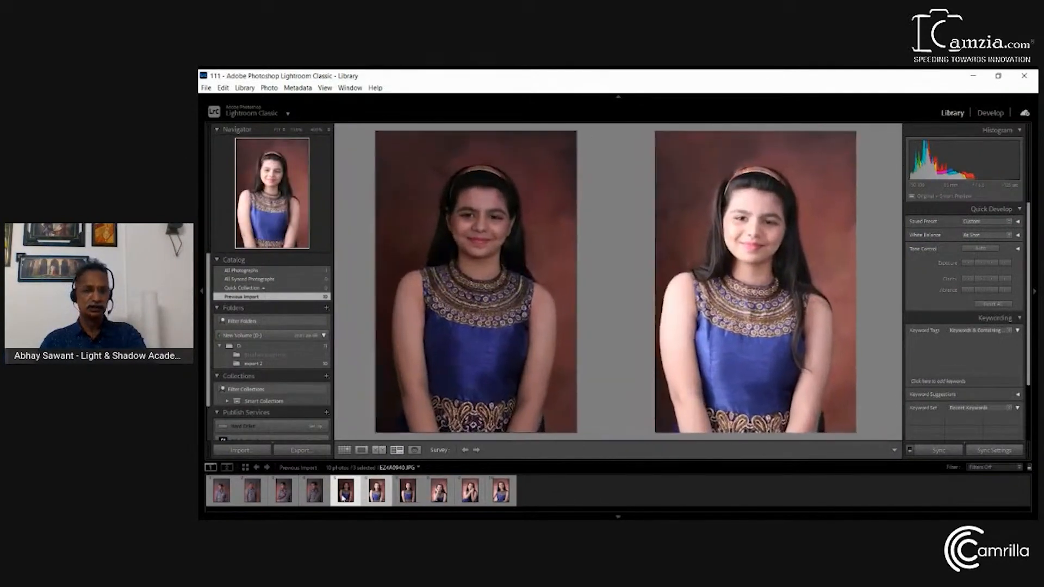
{"action": "left_click", "coordinate": [329, 504]}
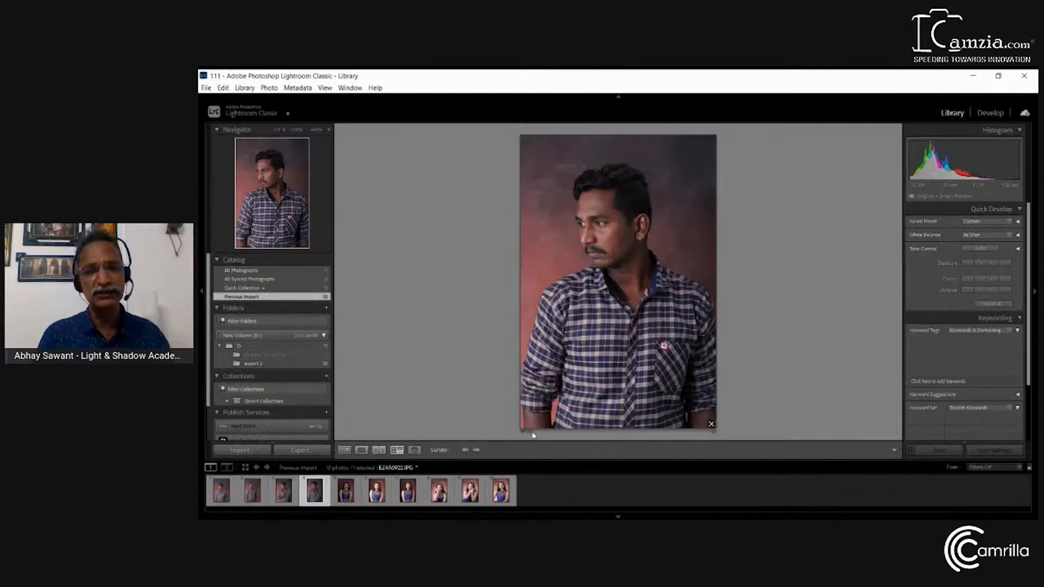
Inspect EZ4A0922.JPG in Loupe view, examining the collar and lower sleeve at 66.7% zoom, and reduce the magnification
{"action": "key", "text": "e"}
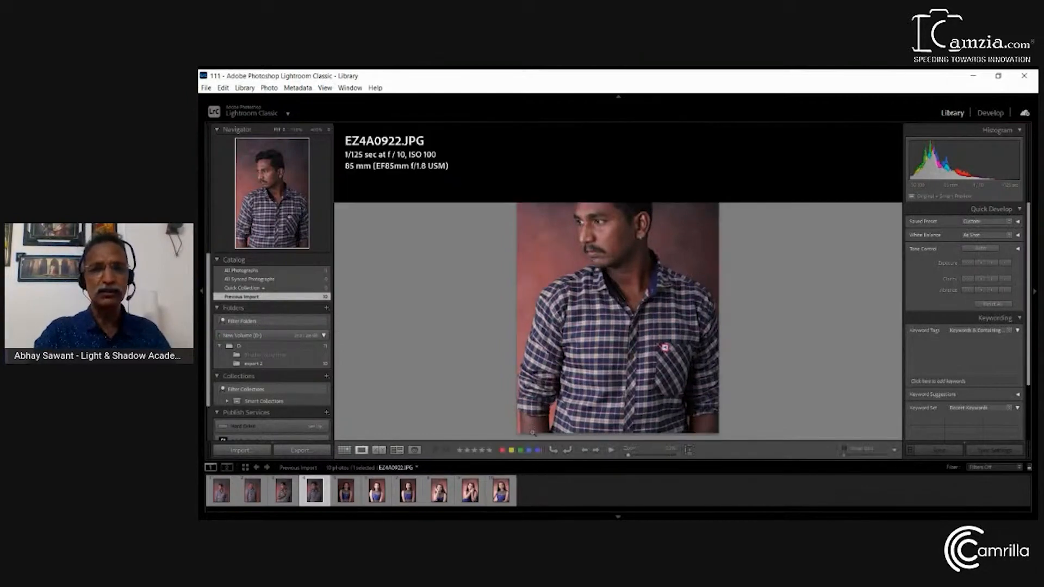
{"action": "key", "text": "ctrl+equal"}
{"action": "key", "text": "ctrl+equal"}
{"action": "key", "text": "ctrl+equal"}
{"action": "key", "text": "ctrl+equal"}
{"action": "key", "text": "ctrl+equal"}
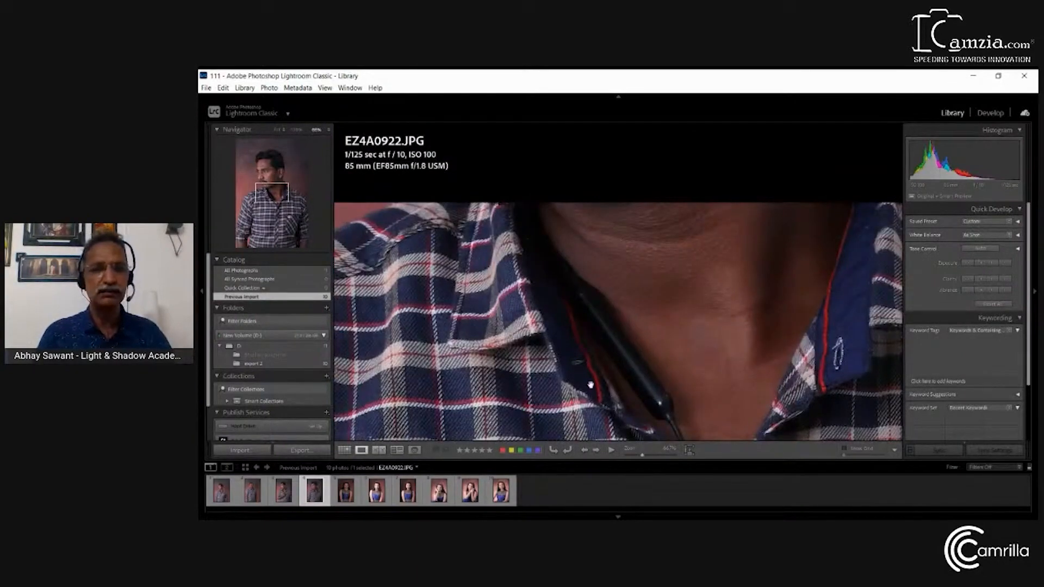
{"action": "left_click_drag", "start_coordinate": [607, 382], "coordinate": [622, 354]}
{"action": "left_click_drag", "start_coordinate": [586, 302], "coordinate": [608, 96]}
{"action": "left_click_drag", "start_coordinate": [593, 249], "coordinate": [654, 281]}
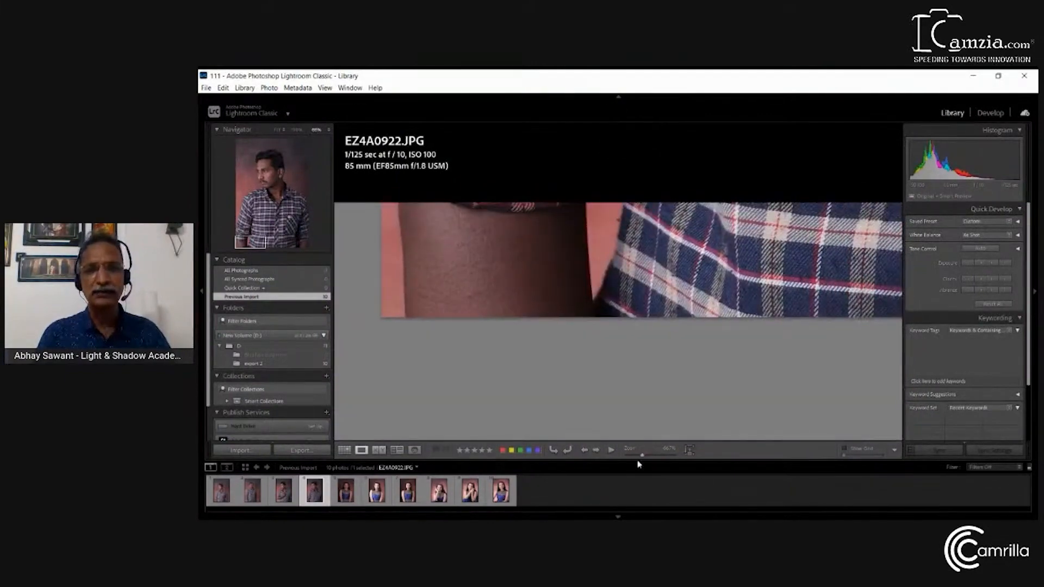
{"action": "mouse_move", "coordinate": [642, 458]}
{"action": "left_mouse_down"}
{"action": "mouse_move", "coordinate": [664, 454]}
{"action": "mouse_move", "coordinate": [633, 458]}
{"action": "left_mouse_up"}
{"action": "key", "text": "ctrl+0"}
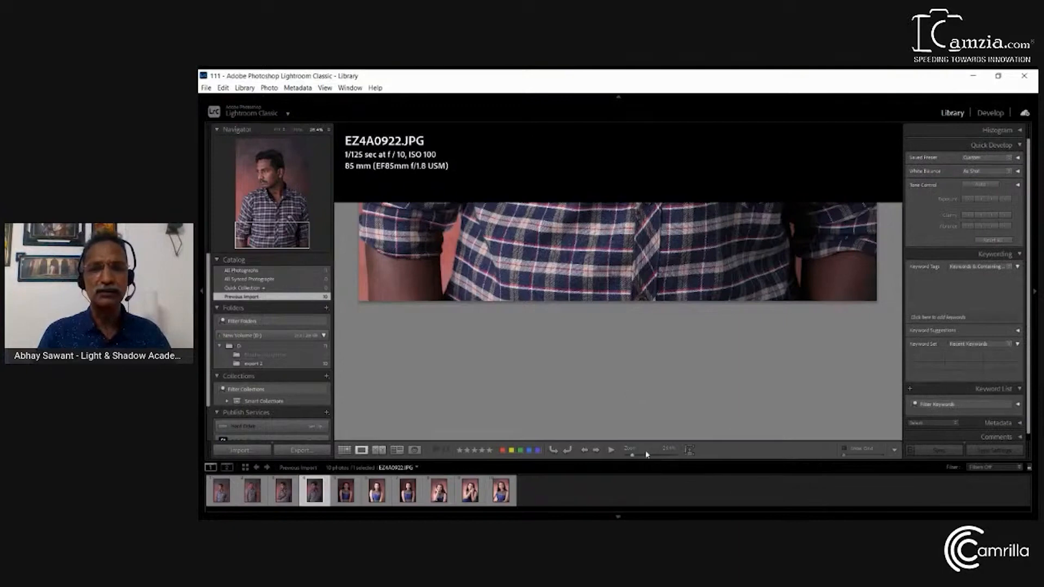
Bring photo EZ4A0922.JPG into the Develop module and try to fit the whole image in view
{"action": "left_click", "coordinate": [991, 114]}
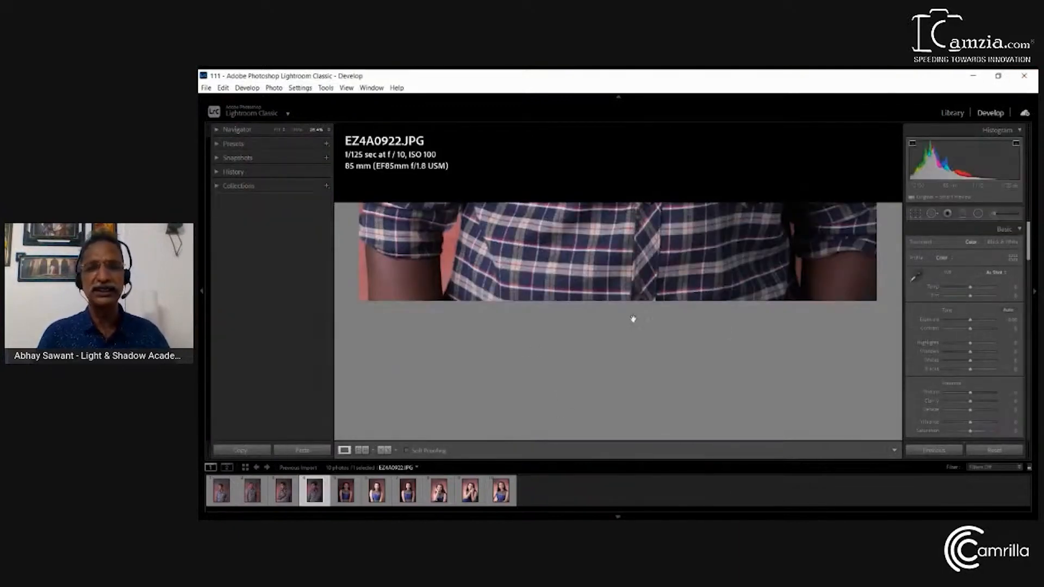
{"action": "key", "text": "ctrl+0"}
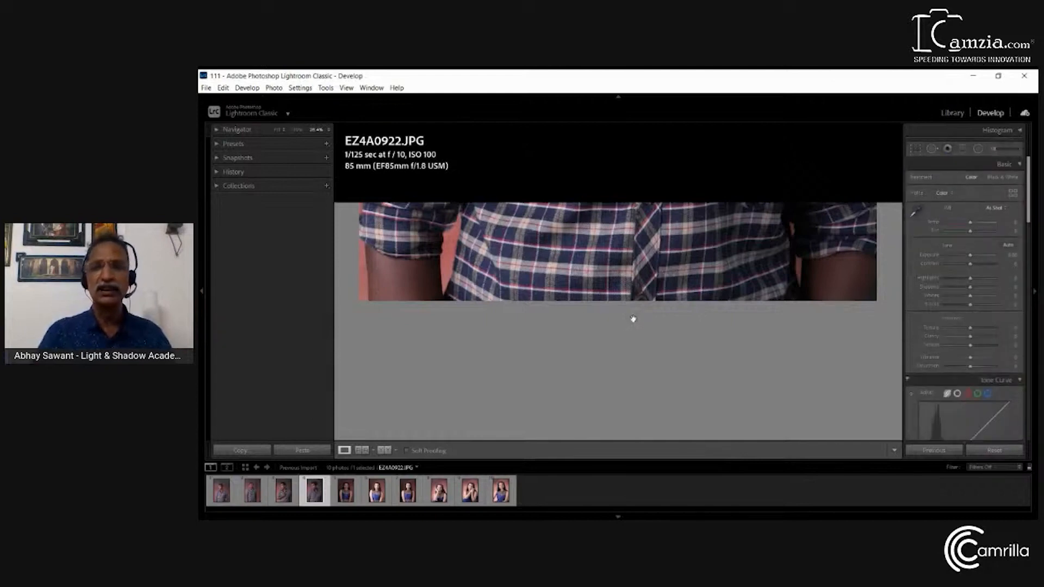
Inspect the man's collar and shoulders at an enlarged view in Develop, and return EZ4A0922.JPG to the fitted view
{"action": "left_click", "coordinate": [615, 270]}
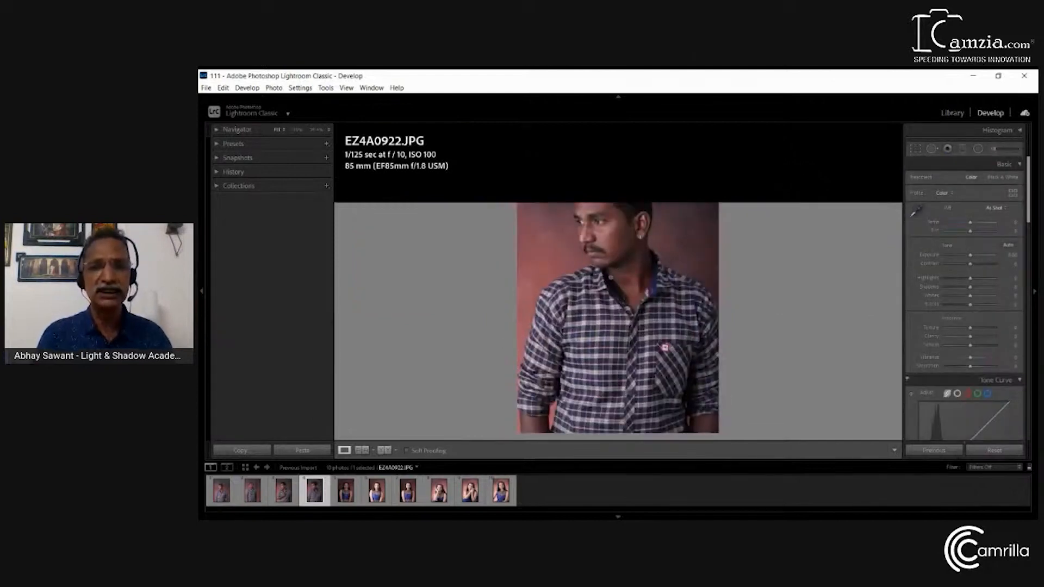
{"action": "left_click", "coordinate": [610, 278]}
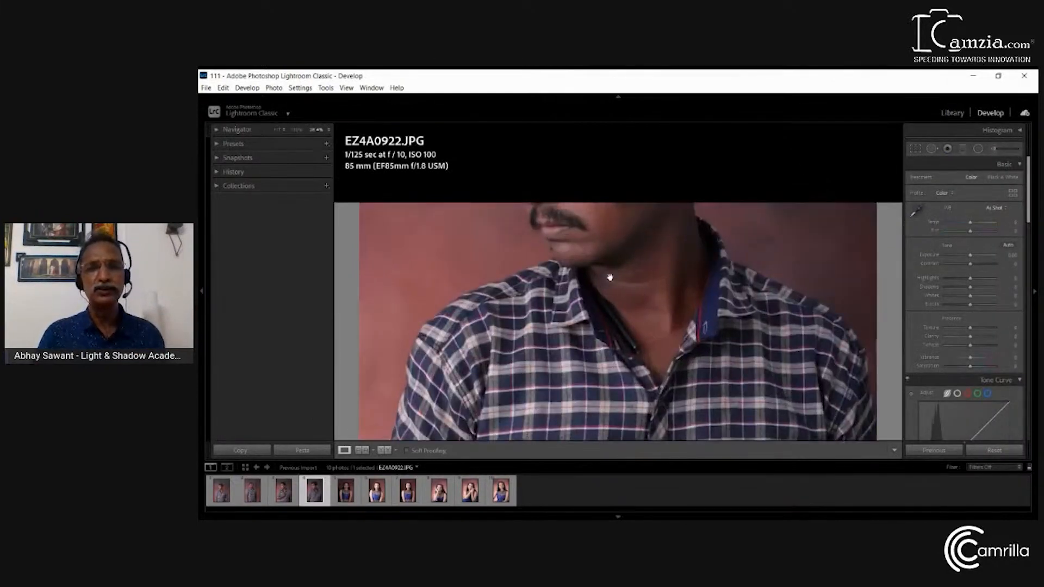
{"action": "left_click", "coordinate": [610, 277]}
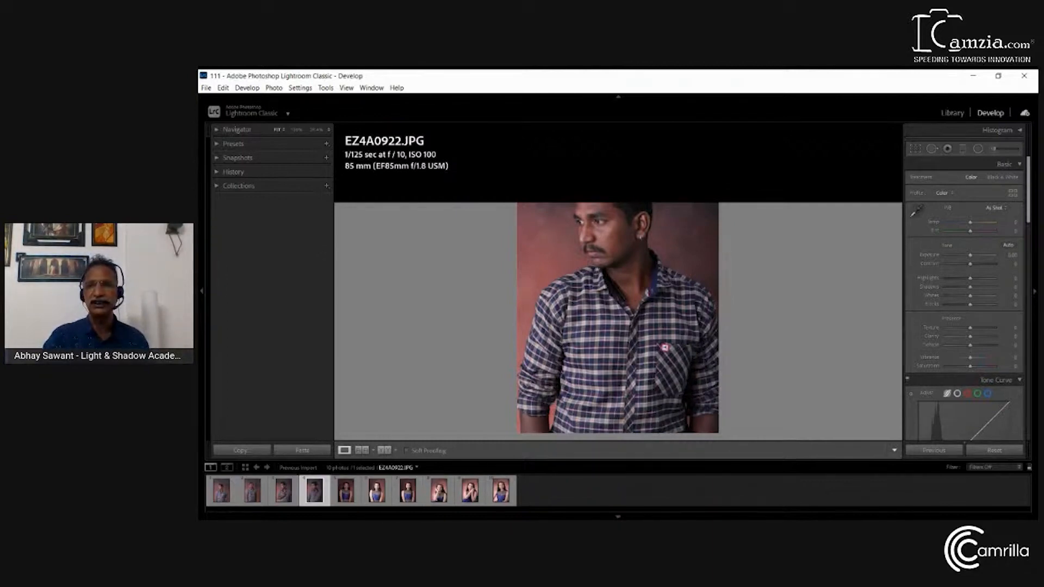
Add the flagging, rating, color label and navigate controls to the Develop toolbar, and try moving to the adjacent photo and back
{"action": "left_click", "coordinate": [936, 378]}
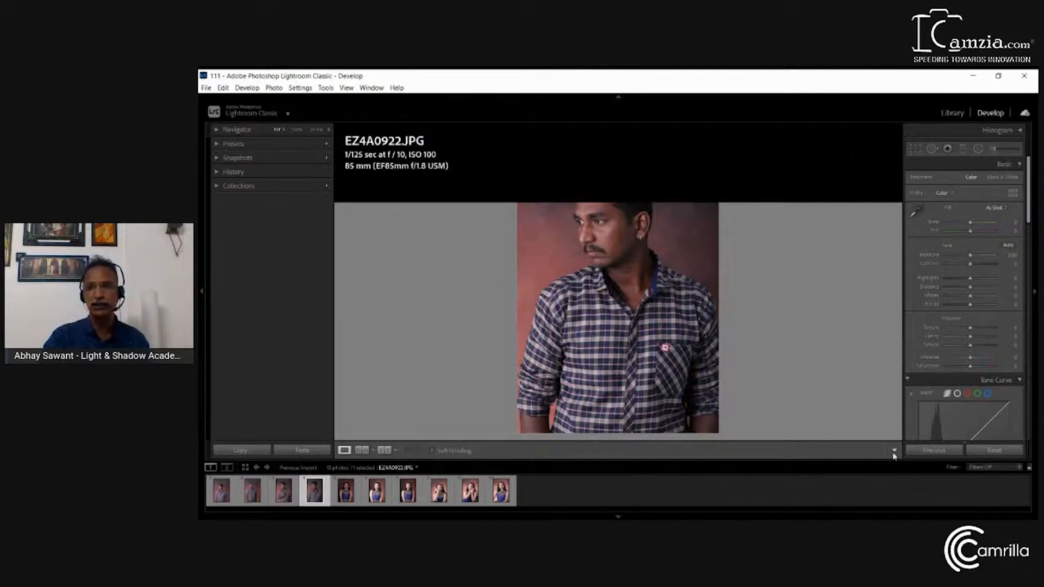
{"action": "left_click", "coordinate": [936, 383]}
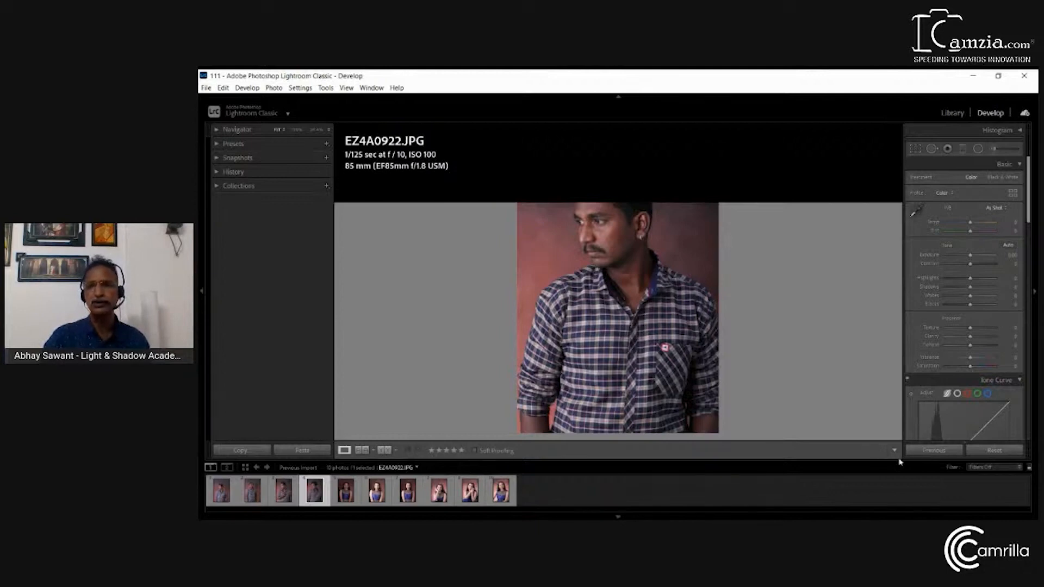
{"action": "left_click", "coordinate": [920, 396]}
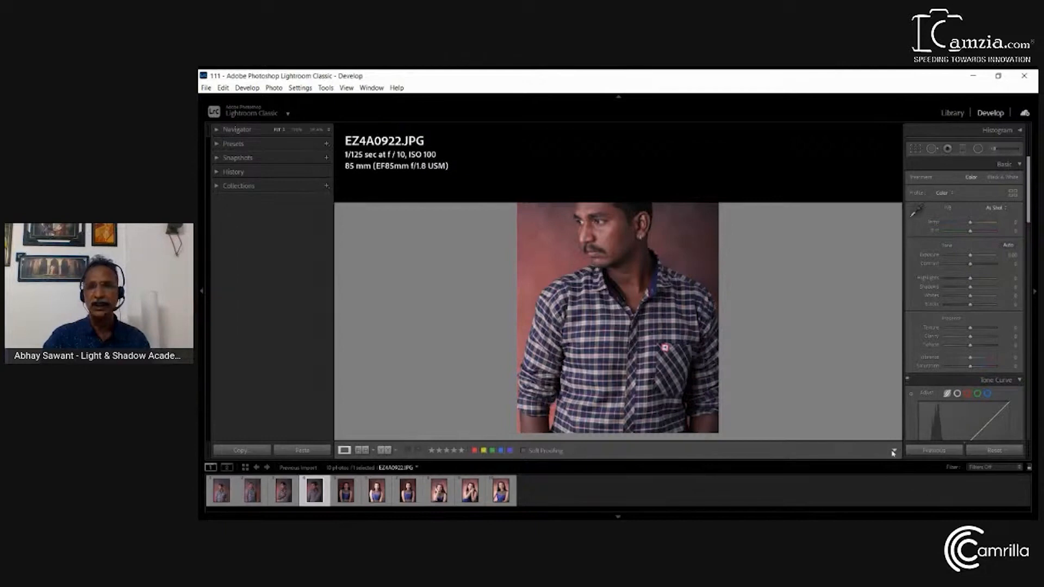
{"action": "left_click", "coordinate": [927, 408]}
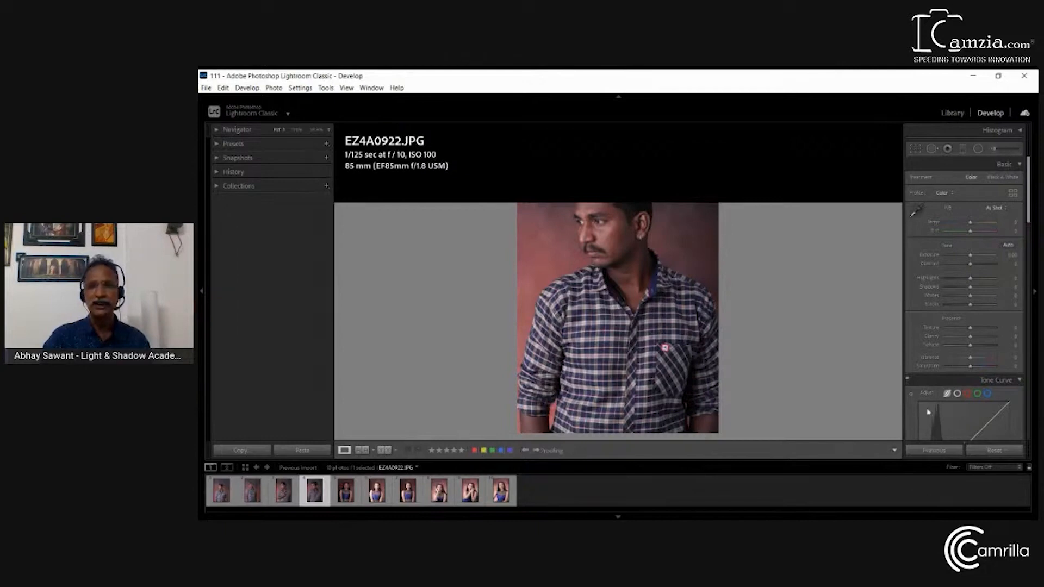
{"action": "left_click", "coordinate": [537, 450]}
{"action": "left_click", "coordinate": [526, 450]}
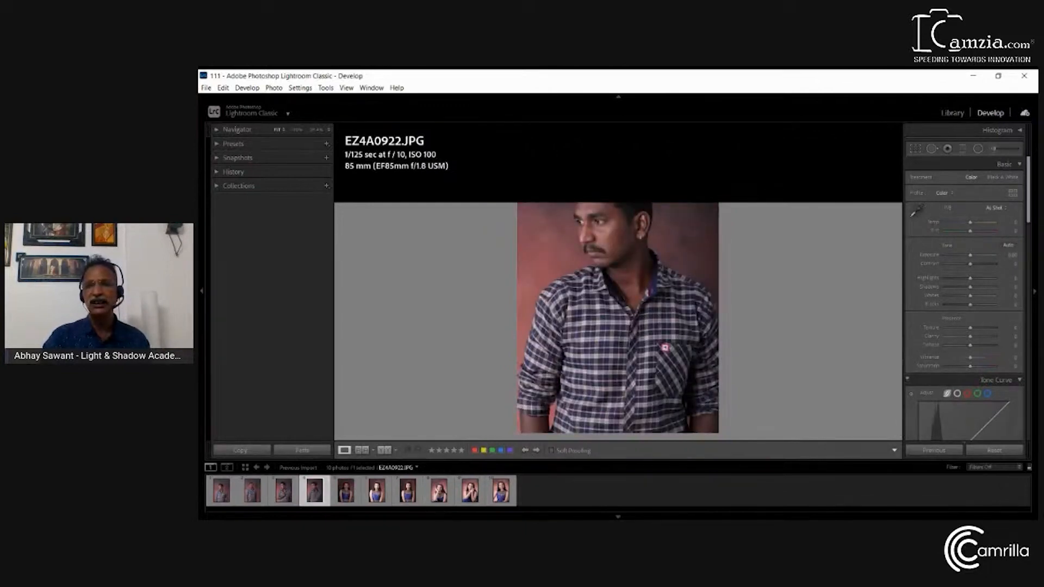
Add the slideshow, zoom and grid overlay controls to the Develop toolbar
{"action": "left_click", "coordinate": [911, 416]}
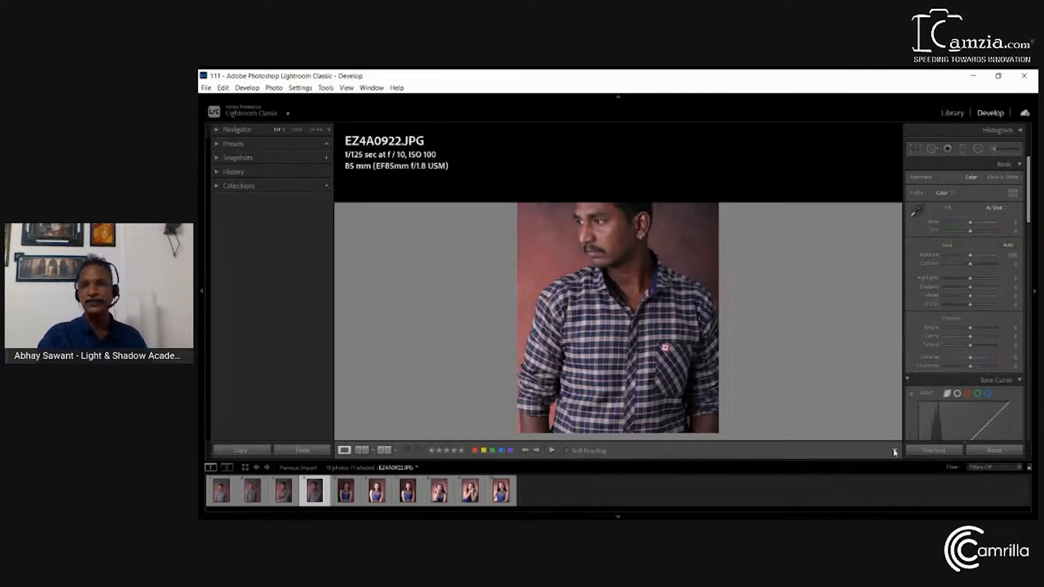
{"action": "left_click", "coordinate": [910, 427]}
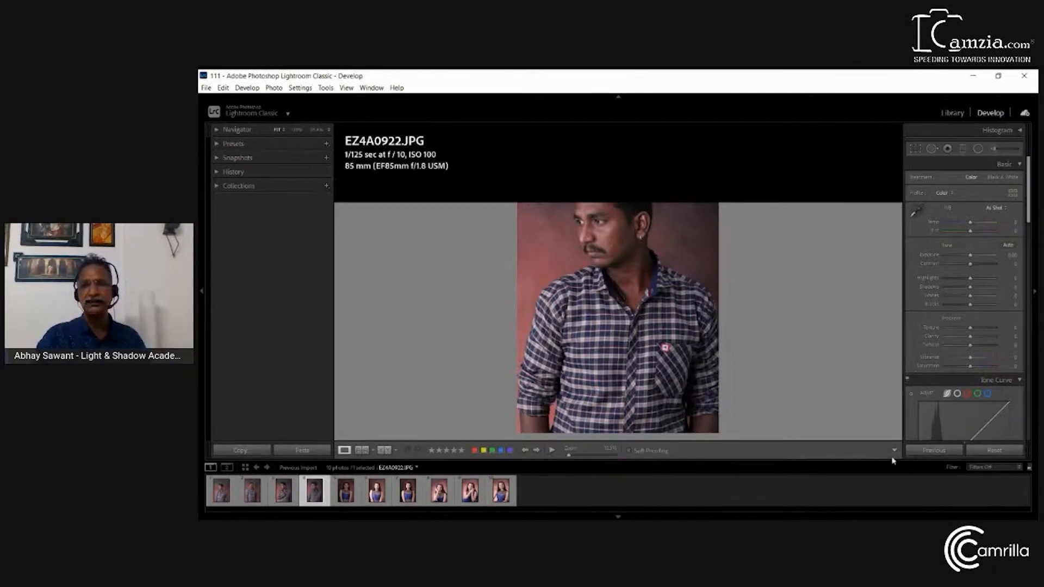
{"action": "left_click", "coordinate": [911, 437]}
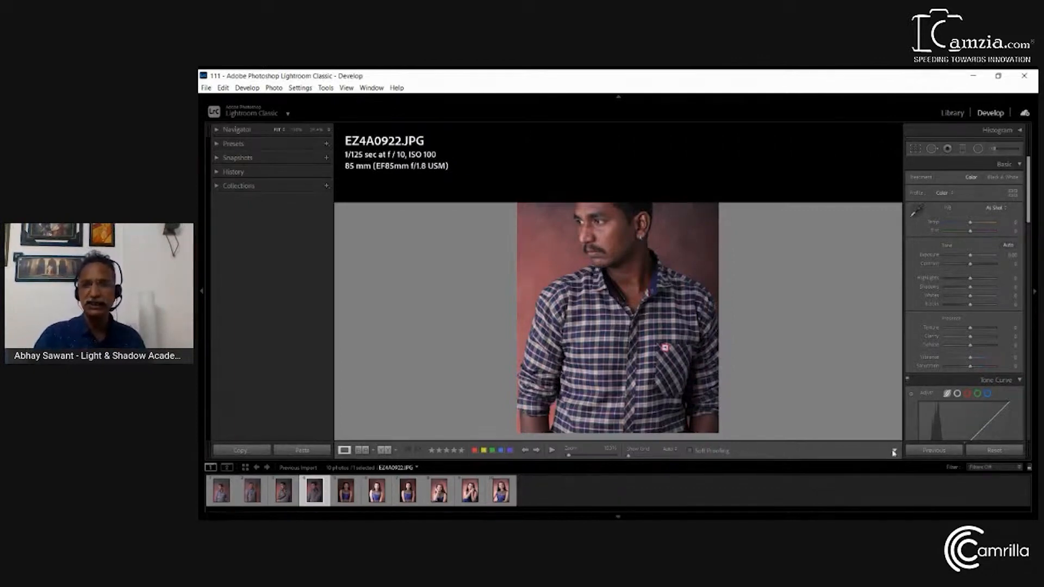
Remove the zoom, slideshow, navigate, grid overlay, color label, rating and flagging controls from the Develop toolbar
{"action": "left_click", "coordinate": [900, 432]}
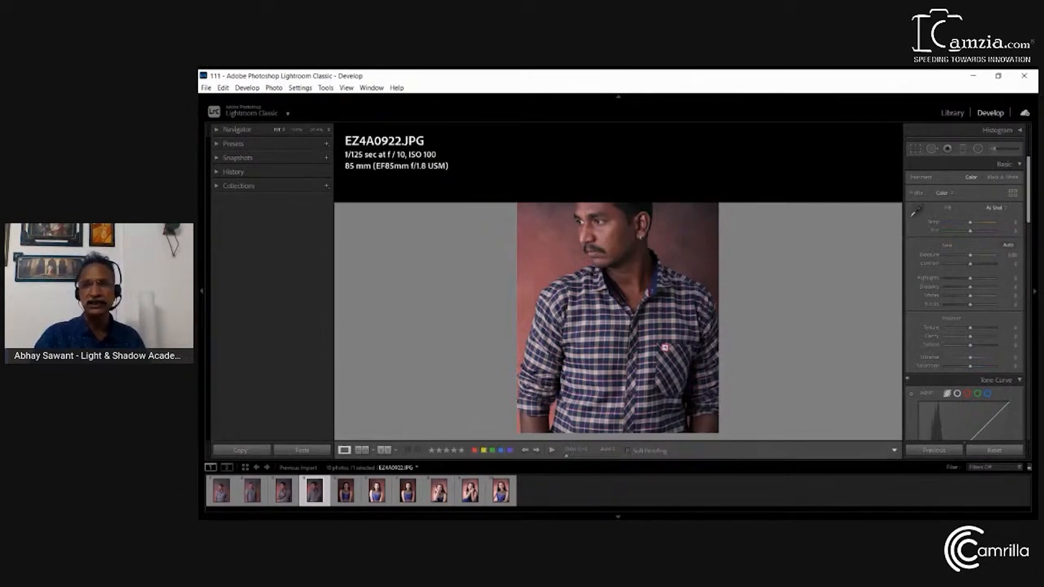
{"action": "left_click", "coordinate": [921, 451]}
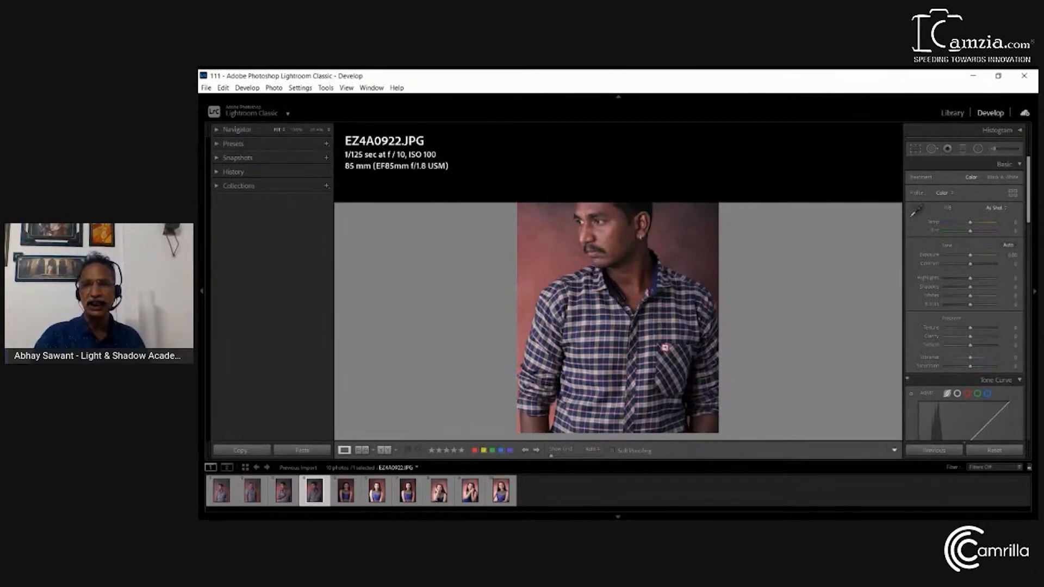
{"action": "left_click", "coordinate": [910, 407]}
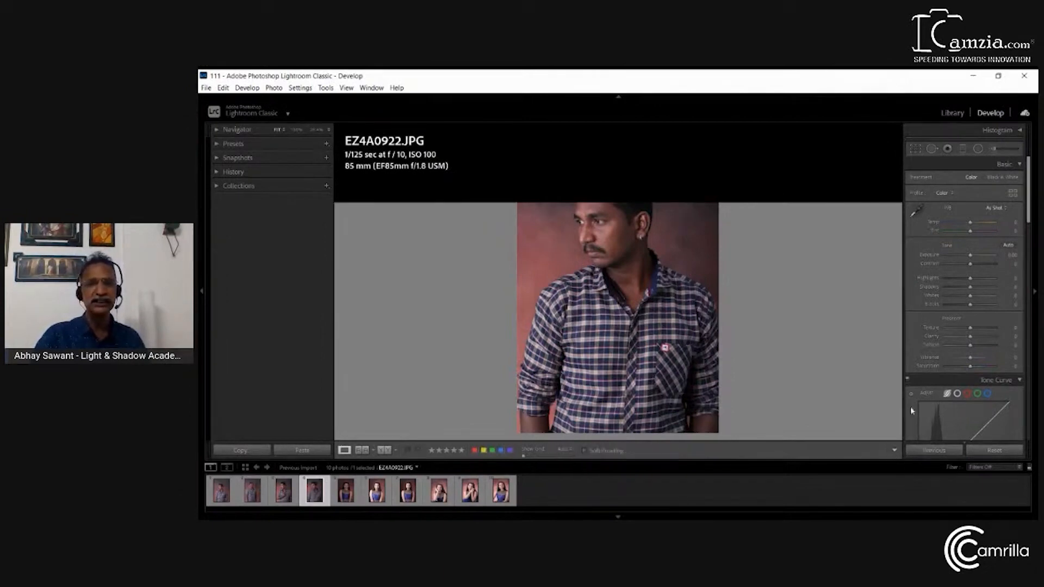
{"action": "left_click", "coordinate": [905, 443]}
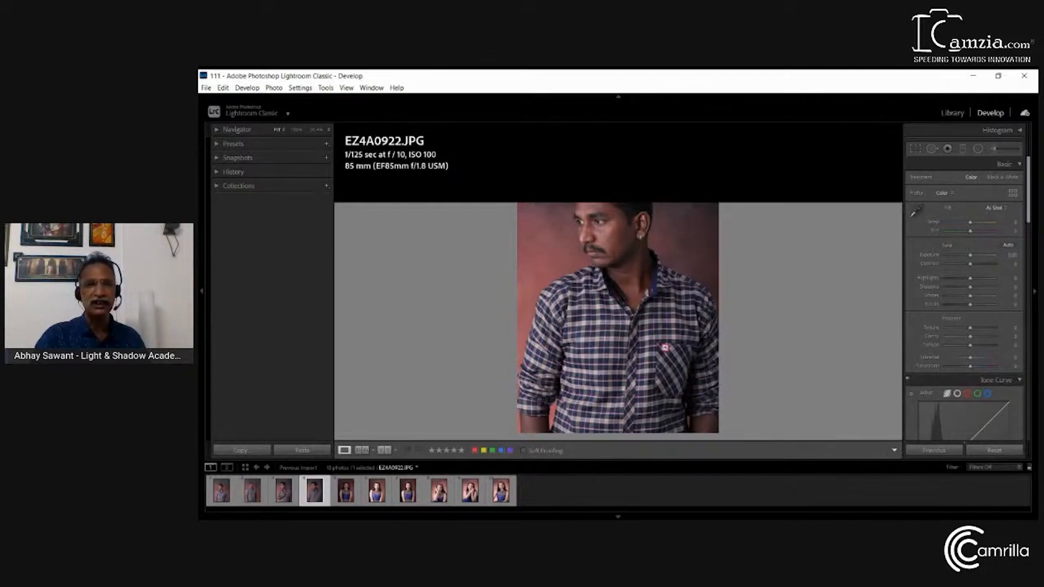
{"action": "left_click", "coordinate": [910, 408]}
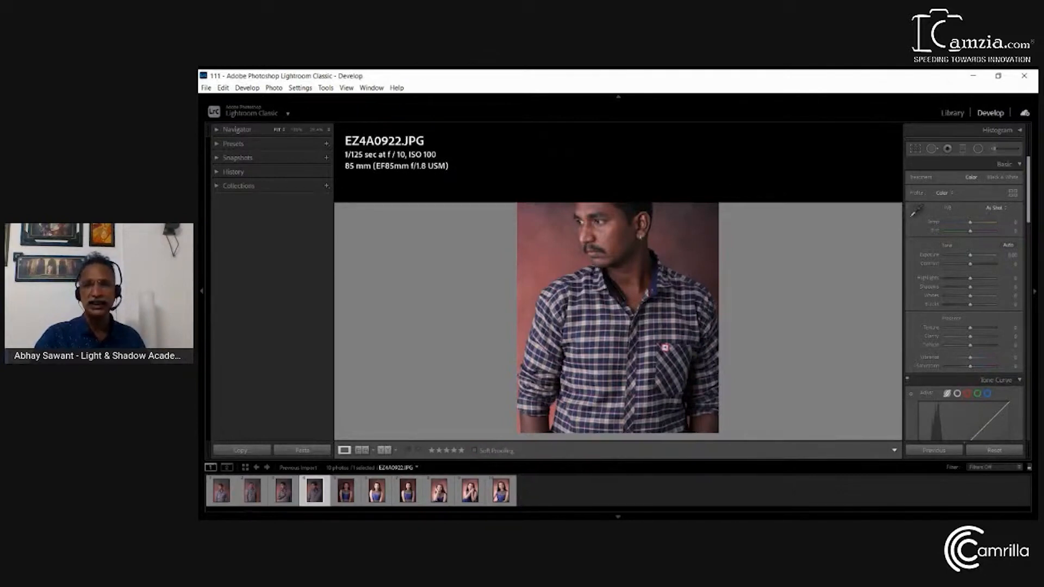
{"action": "left_click", "coordinate": [921, 393]}
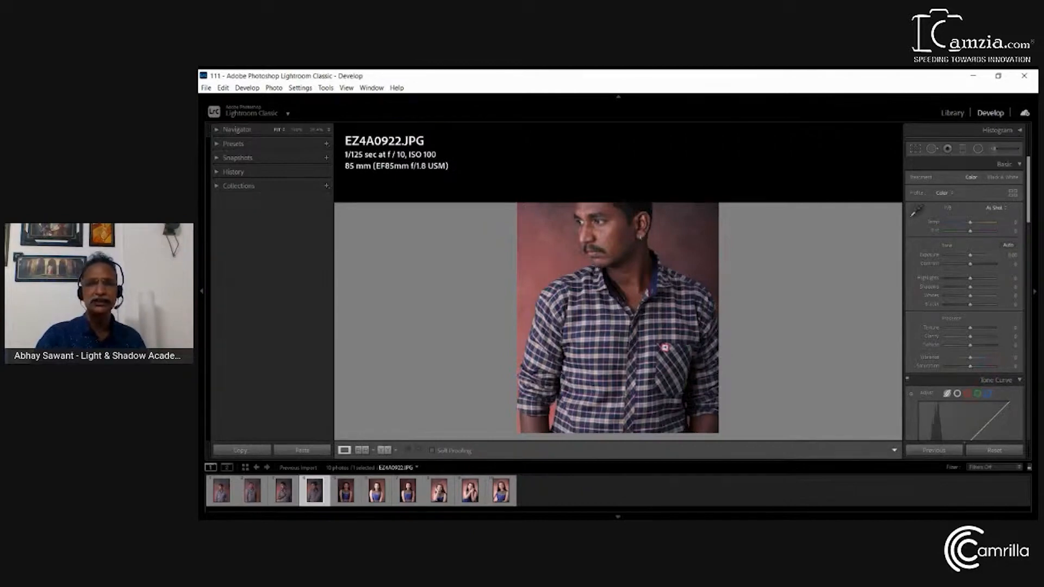
{"action": "left_click", "coordinate": [923, 379]}
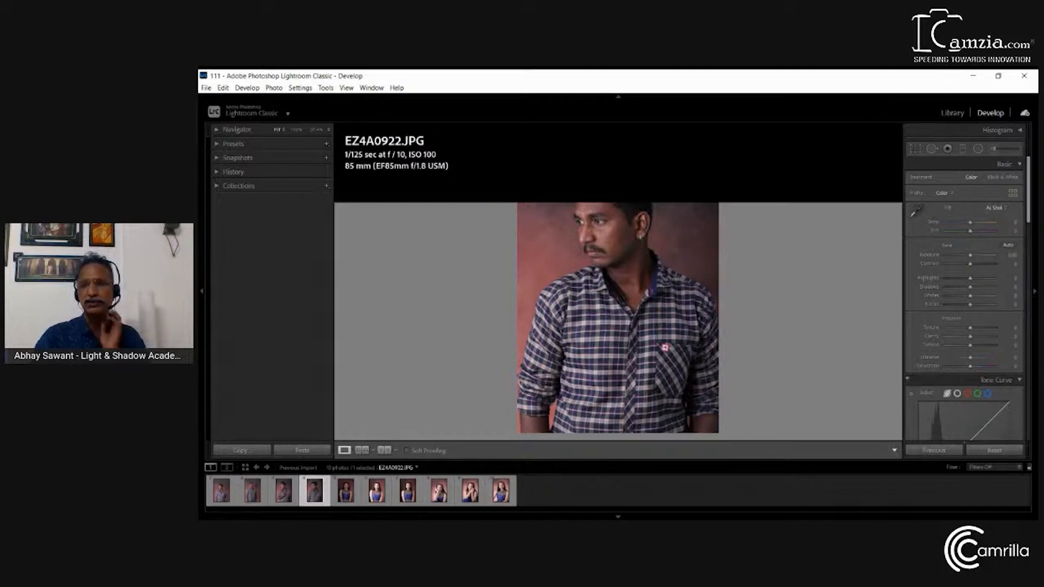
Bring the grid overlay control into the Develop toolbar and try adjusting the grid over EZ4A0922.JPG
{"action": "left_click", "coordinate": [914, 434]}
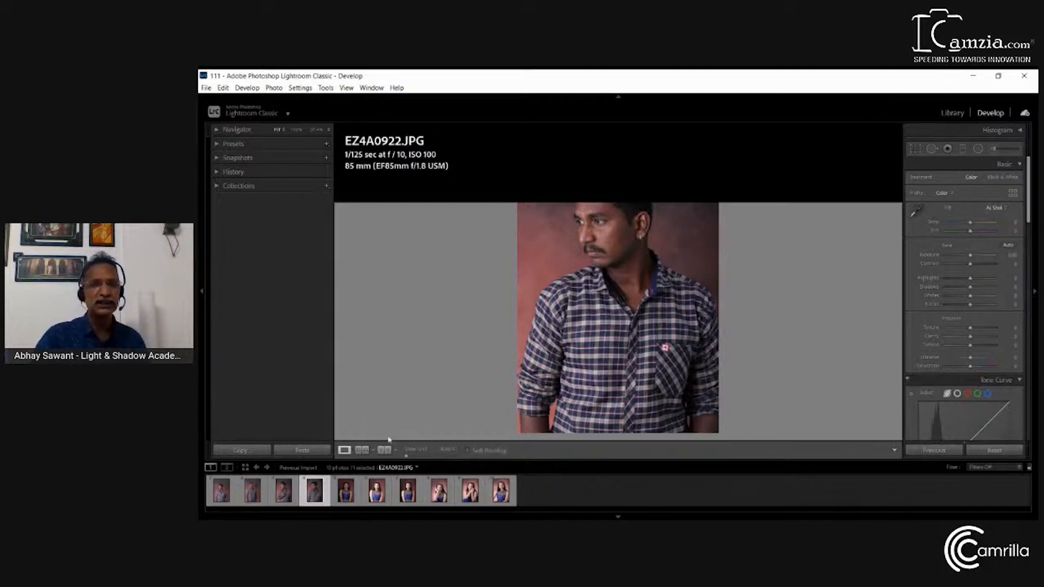
{"action": "mouse_move", "coordinate": [407, 456]}
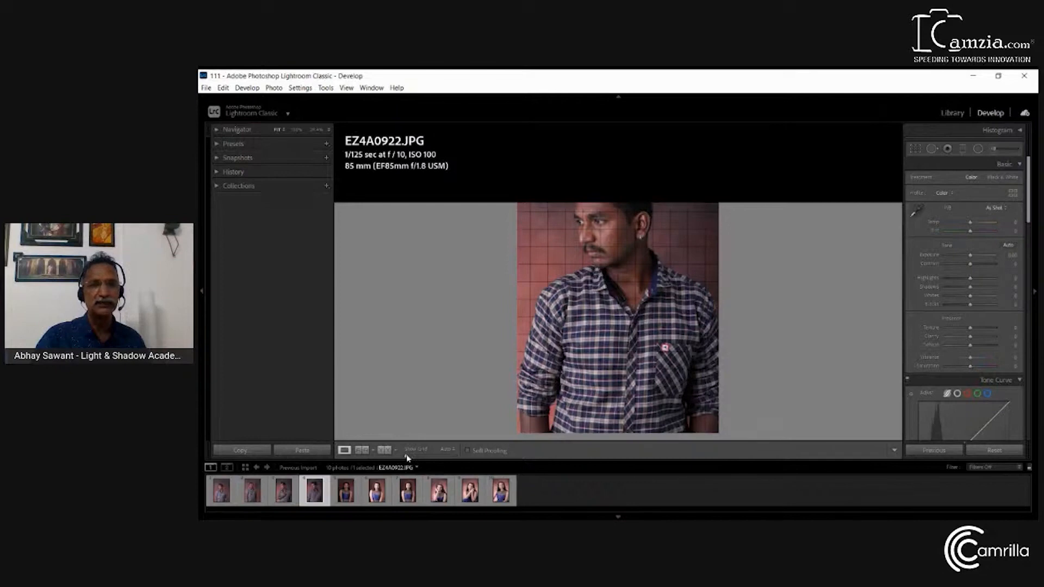
{"action": "mouse_move", "coordinate": [407, 455]}
{"action": "left_mouse_down"}
{"action": "mouse_move", "coordinate": [418, 456]}
{"action": "mouse_move", "coordinate": [407, 458]}
{"action": "left_mouse_up"}
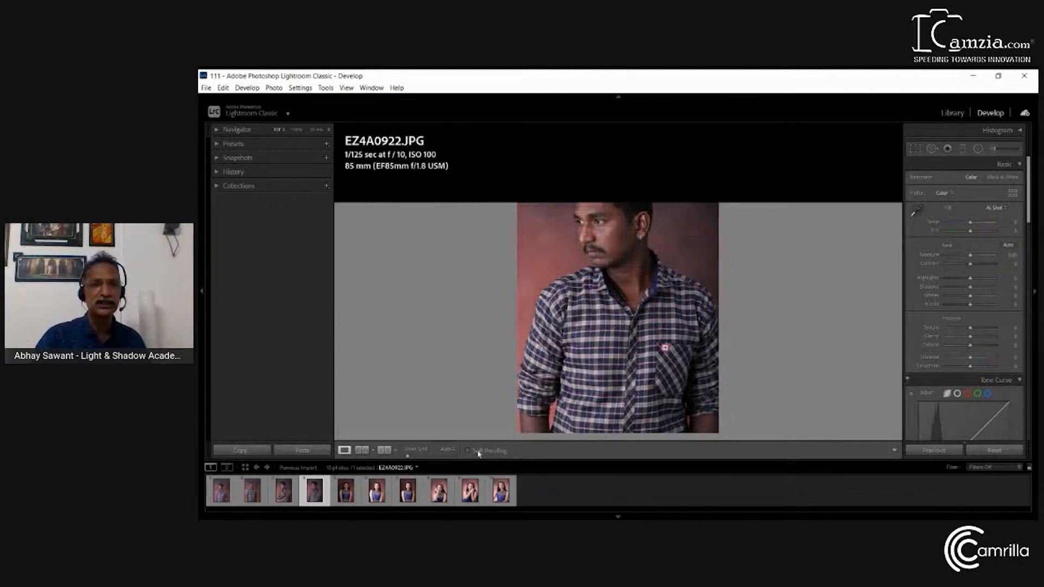
{"action": "mouse_move", "coordinate": [407, 457]}
{"action": "left_mouse_down"}
{"action": "mouse_move", "coordinate": [424, 457]}
{"action": "mouse_move", "coordinate": [414, 458]}
{"action": "left_mouse_up"}
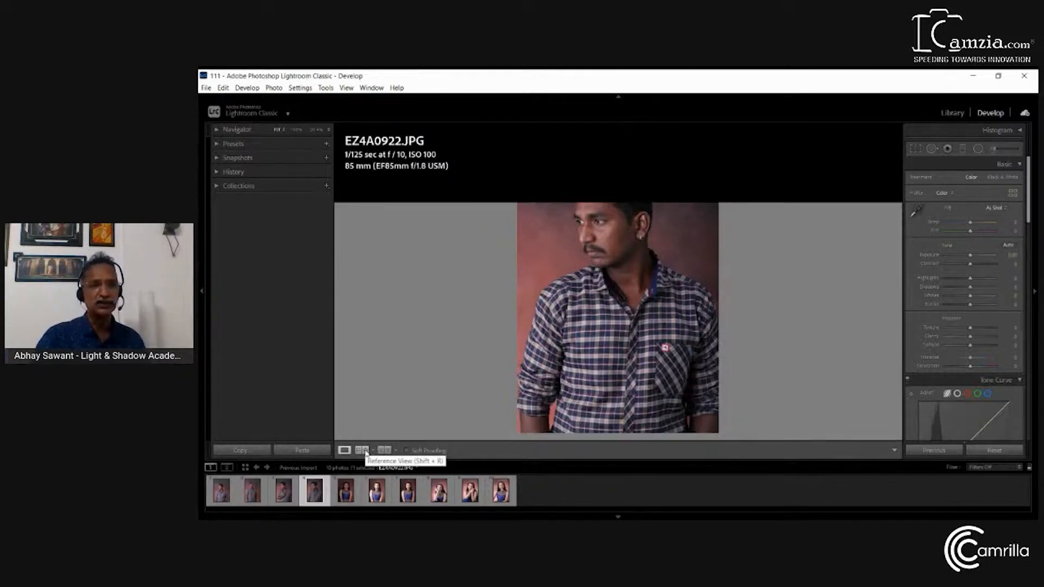
Compare EZ4A0922.JPG with EZ4A0920.JPG as the reference photo in side-by-side and stacked Reference layouts, and return to Loupe view
{"action": "left_click", "coordinate": [362, 451]}
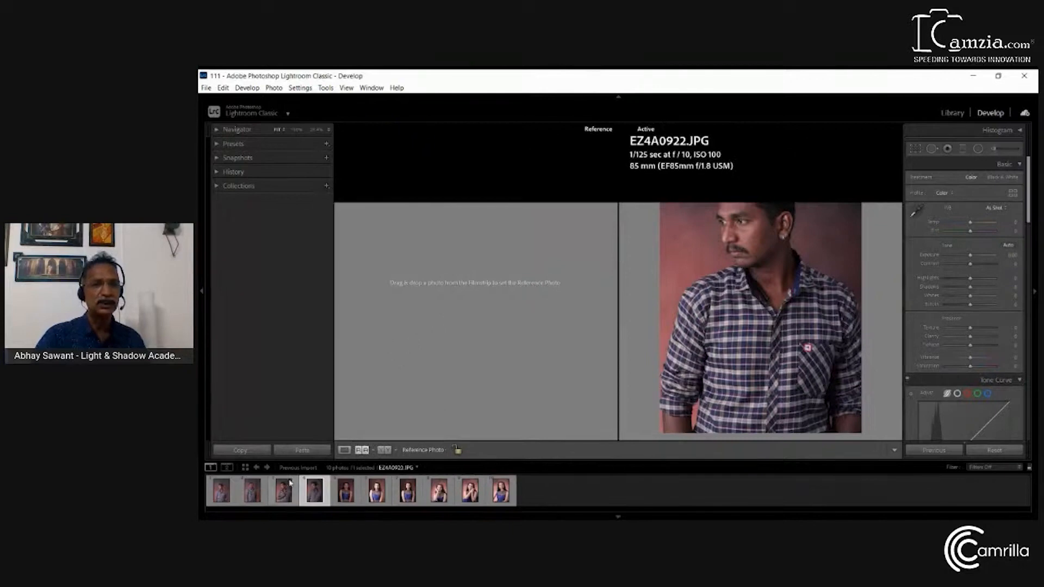
{"action": "left_click_drag", "start_coordinate": [286, 490], "coordinate": [401, 301]}
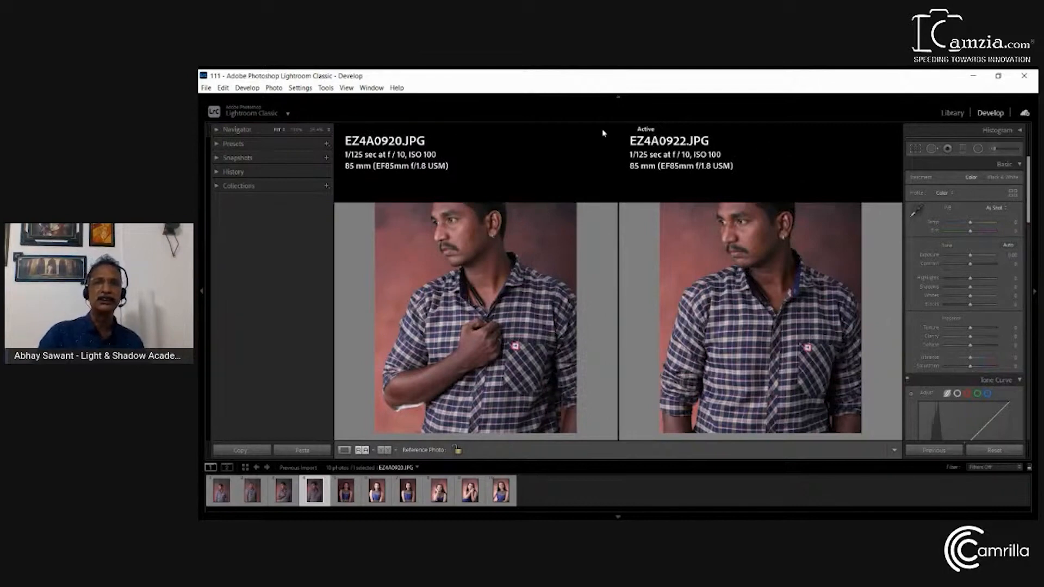
{"action": "left_click", "coordinate": [363, 450]}
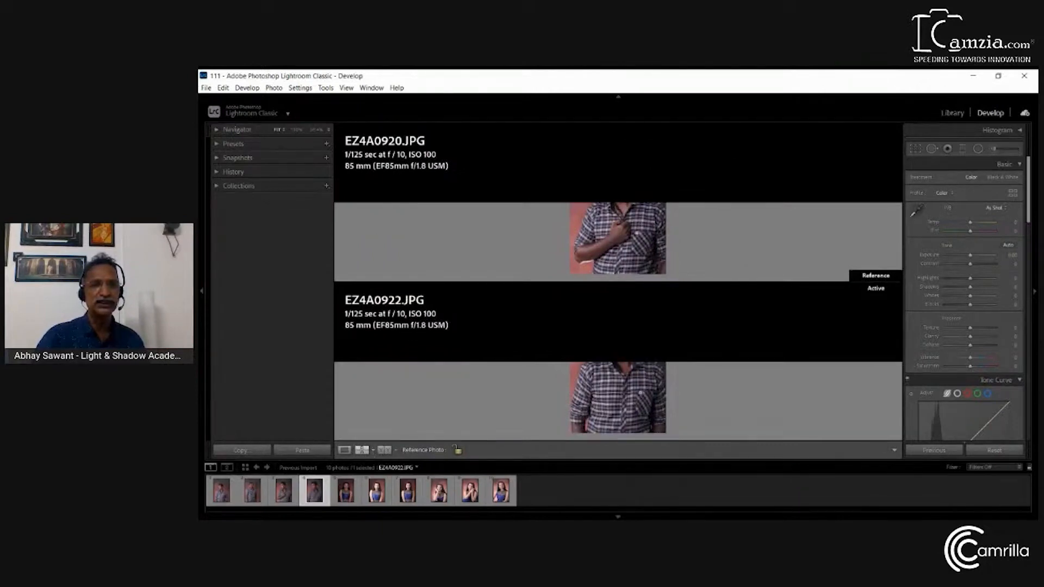
{"action": "left_click", "coordinate": [363, 451]}
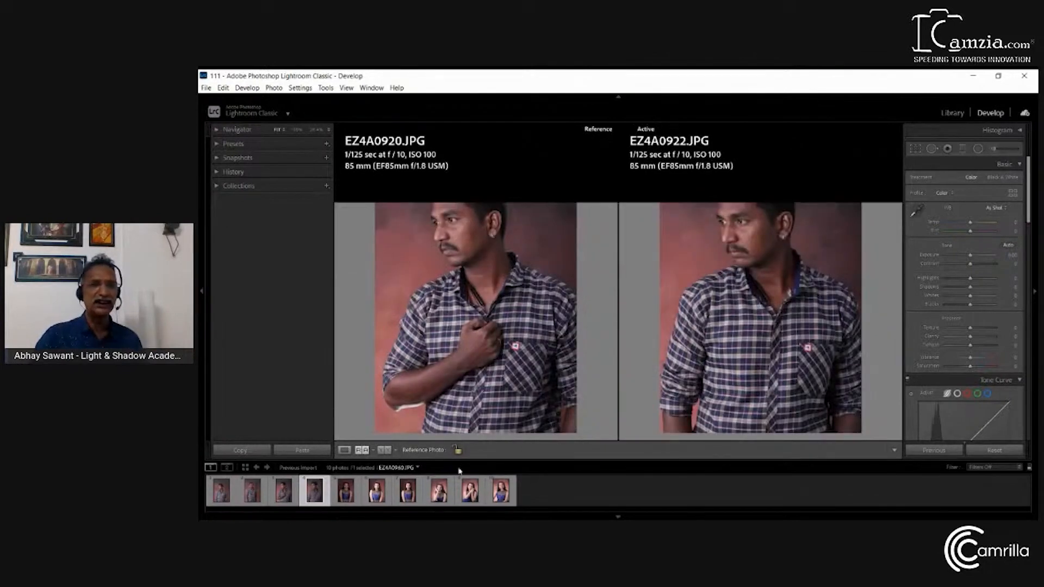
{"action": "left_click", "coordinate": [344, 450]}
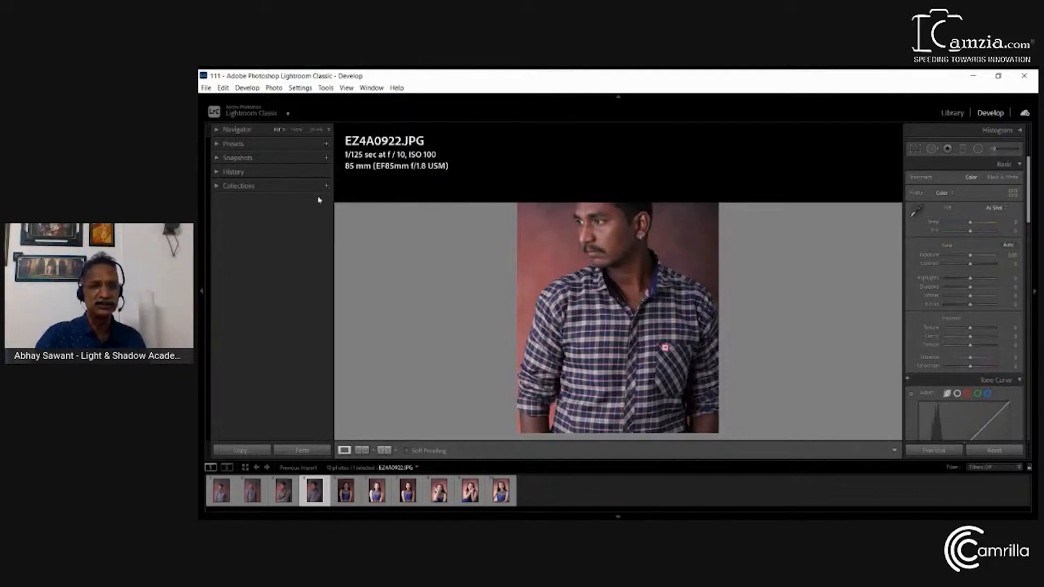
Return to the Library grid and examine the flag and color label options available for EZ4A0922.JPG
{"action": "key", "text": "g"}
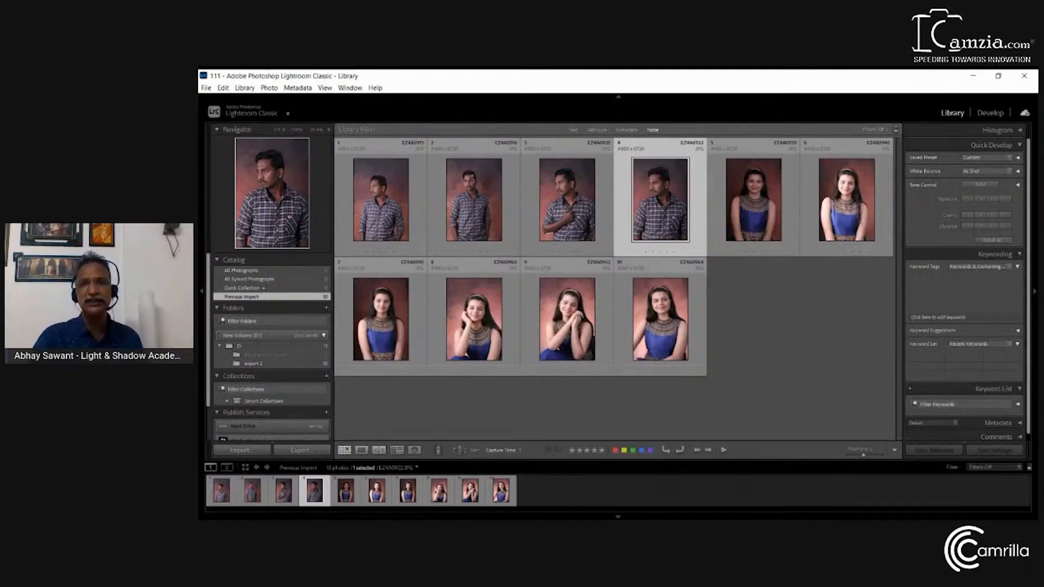
{"action": "right_click", "coordinate": [798, 324]}
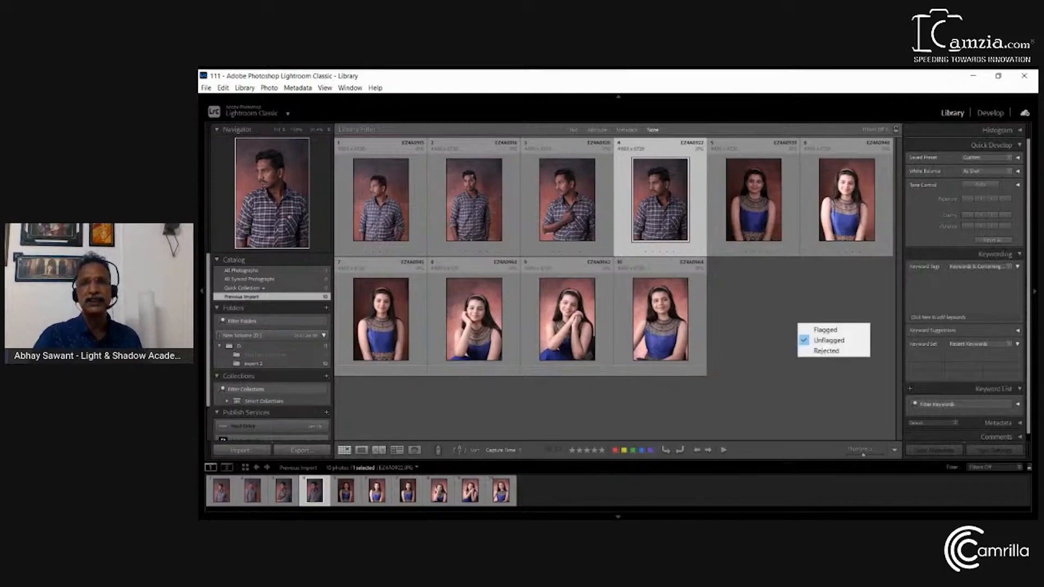
{"action": "mouse_move", "coordinate": [718, 340]}
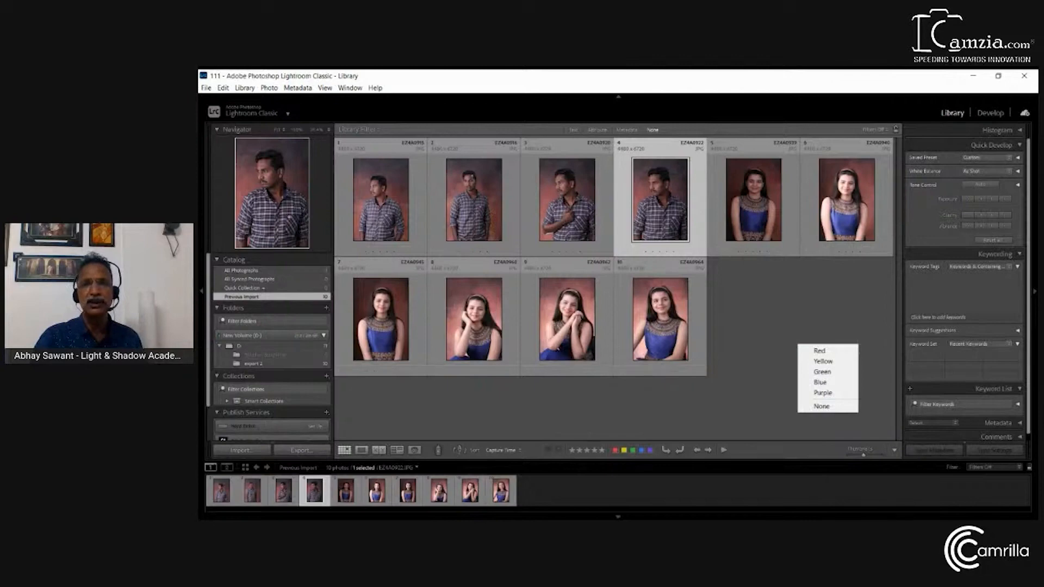
{"action": "mouse_move", "coordinate": [718, 412]}
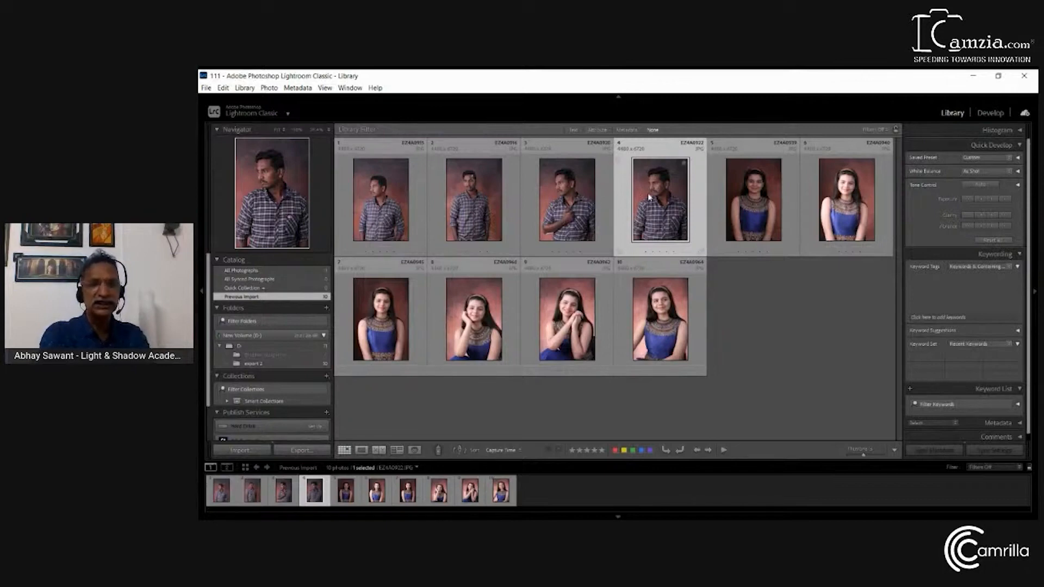
Open the secondary display and look through its Grid, Loupe, Compare and Survey views, returning to Grid
{"action": "key", "text": "F11"}
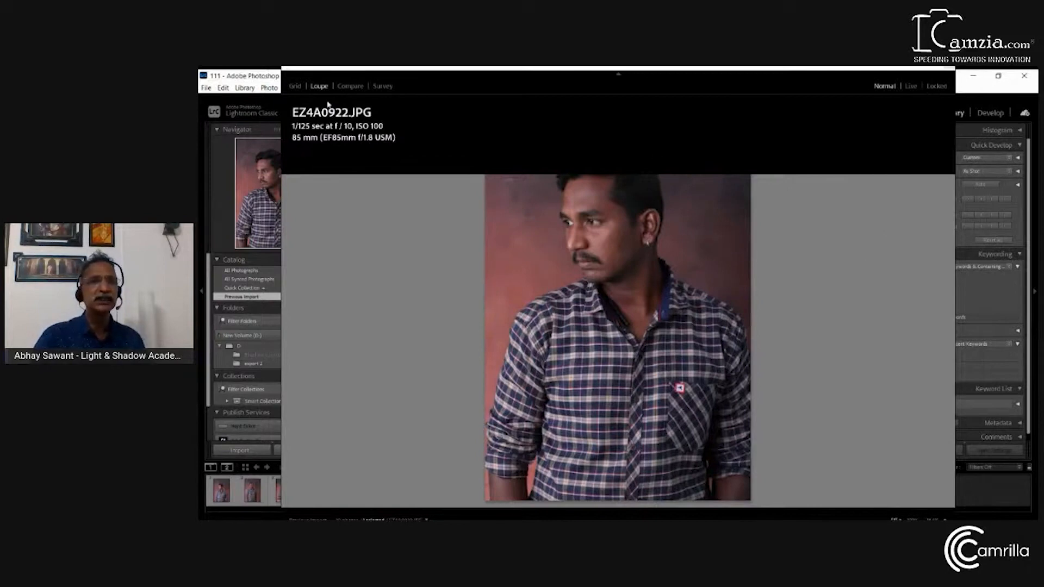
{"action": "left_click", "coordinate": [296, 87]}
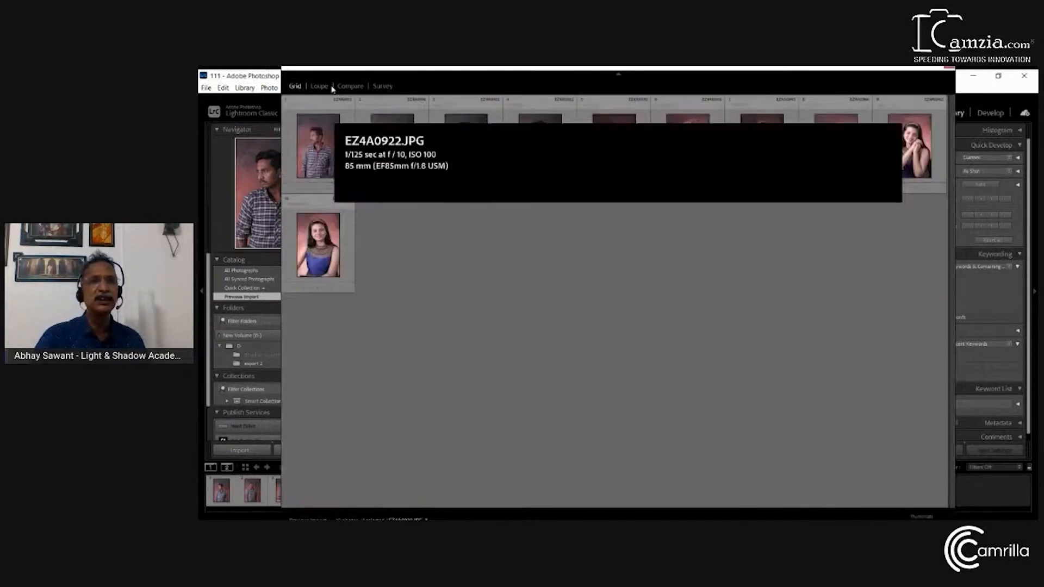
{"action": "left_click", "coordinate": [323, 87]}
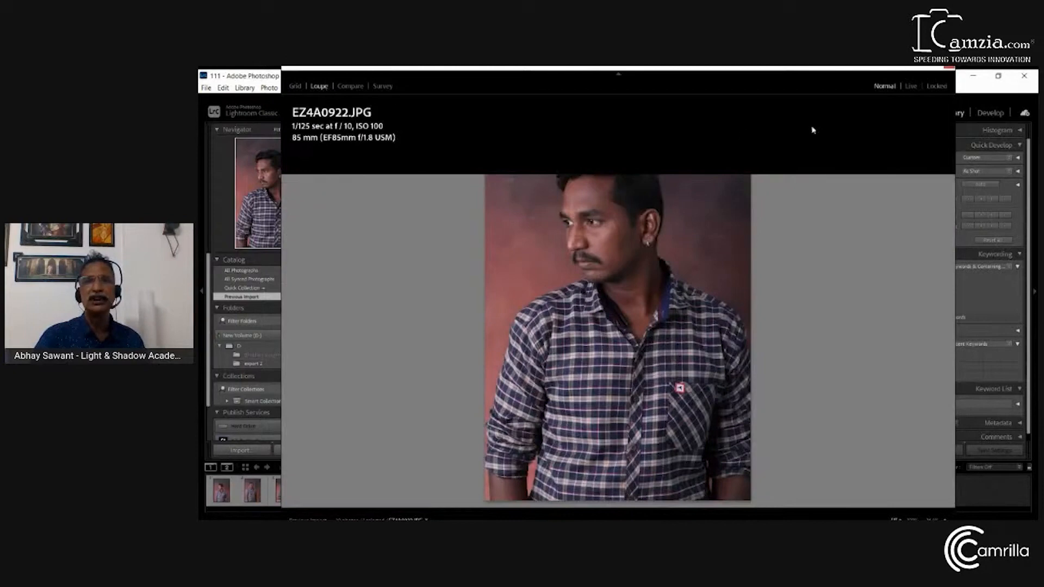
{"action": "left_click", "coordinate": [359, 89]}
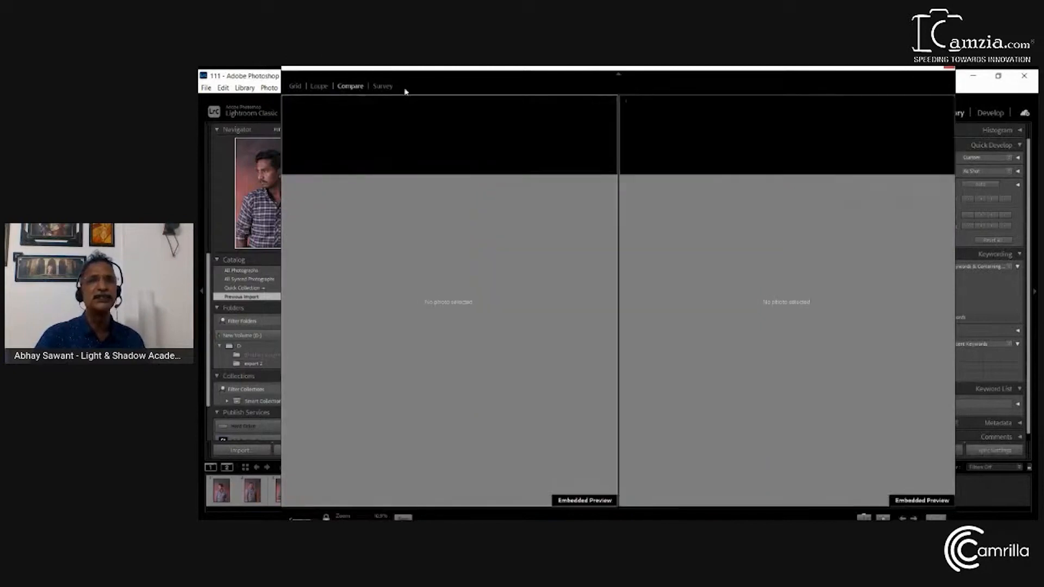
{"action": "left_click", "coordinate": [385, 87]}
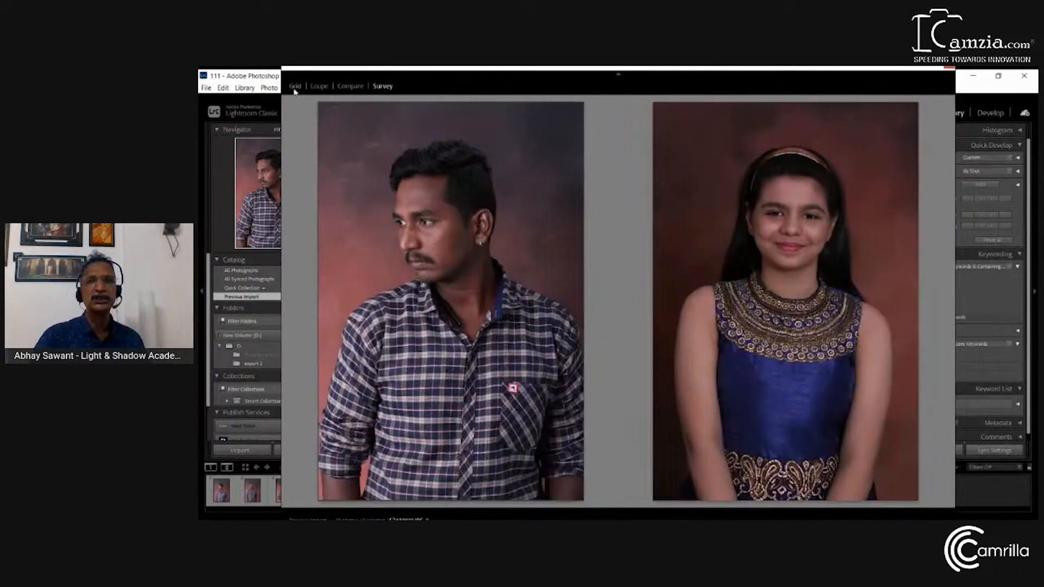
{"action": "left_click", "coordinate": [294, 86]}
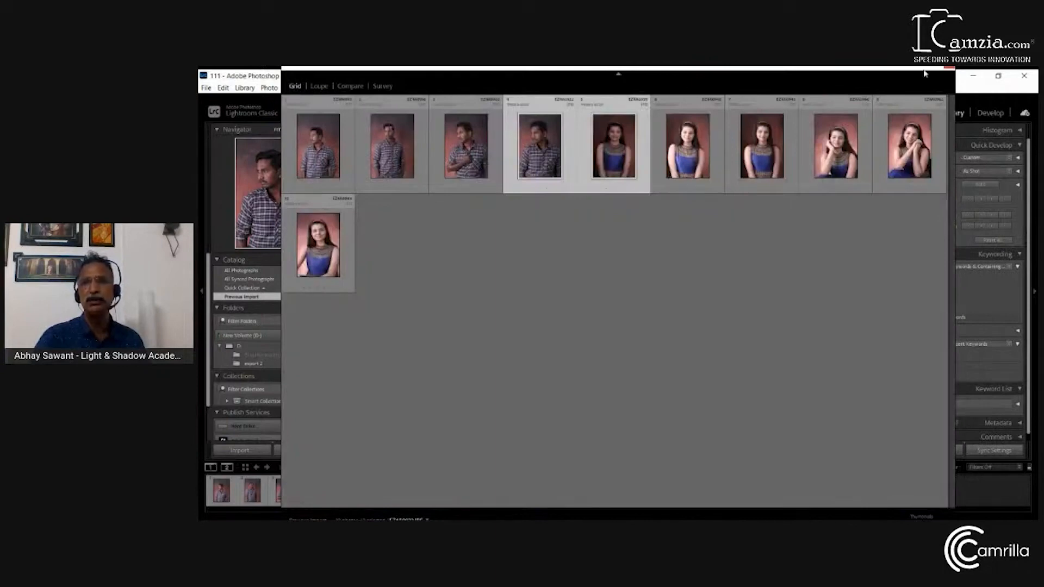
Hide the secondary display's view selector bar and show EZ4A0922.JPG there in Loupe view
{"action": "left_click", "coordinate": [619, 74]}
{"action": "left_click", "coordinate": [618, 73]}
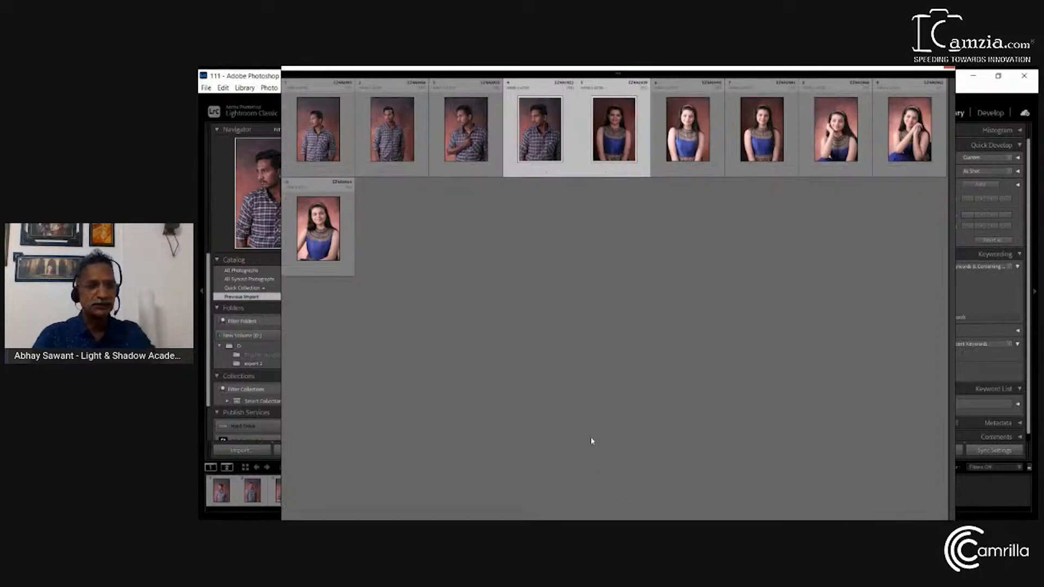
{"action": "key", "text": "shift+e"}
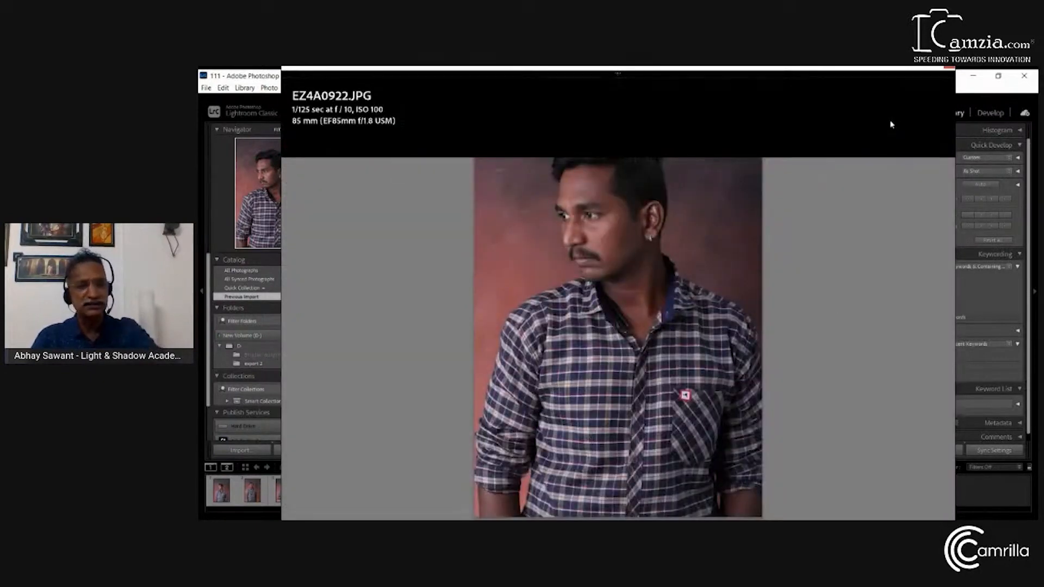
Toggle the secondary display off and on twice, leaving it open on EZ4A0922.JPG
{"action": "key", "text": "F11"}
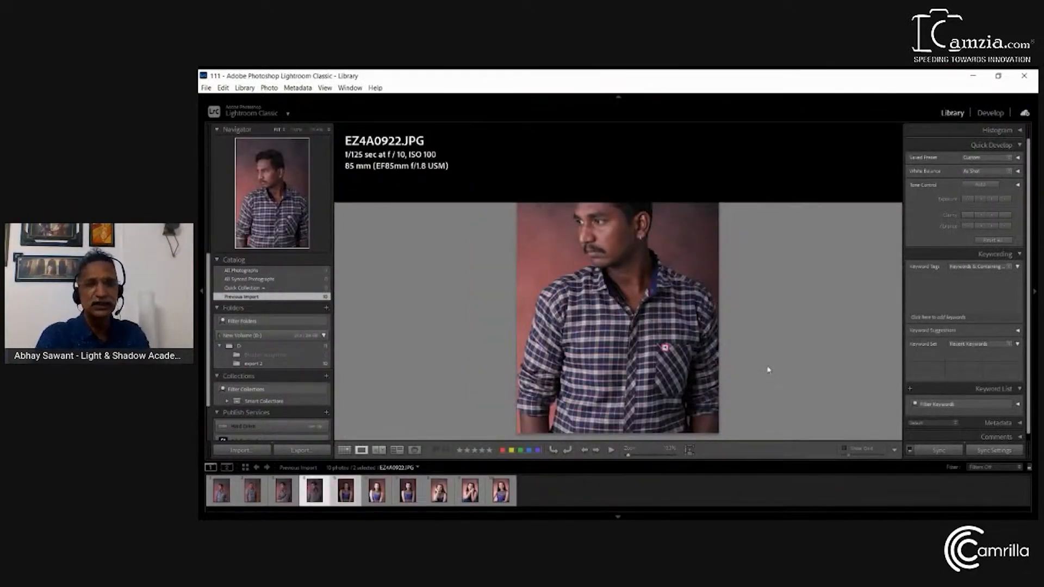
{"action": "key", "text": "F11"}
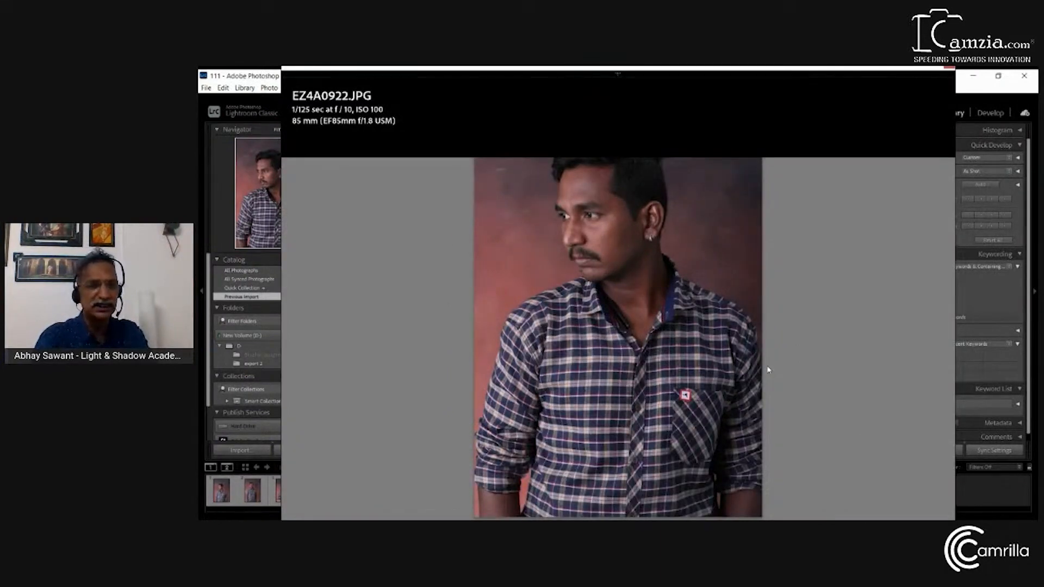
{"action": "key", "text": "F11"}
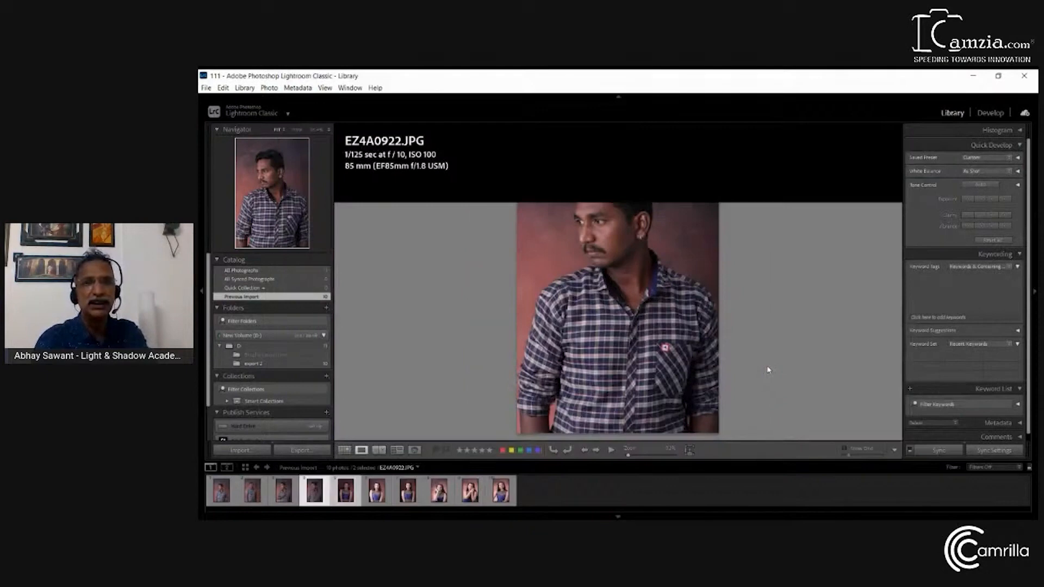
{"action": "key", "text": "F11"}
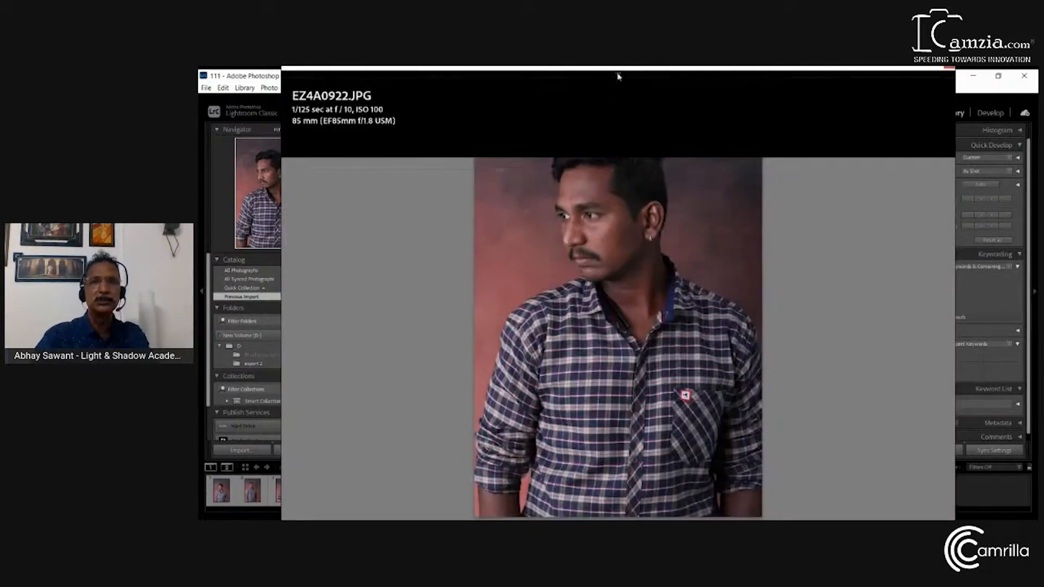
Reveal the secondary display's view selector, review its Grid, Loupe and Compare views, return to Loupe, and close the secondary display
{"action": "mouse_move", "coordinate": [618, 76]}
{"action": "left_click", "coordinate": [295, 88]}
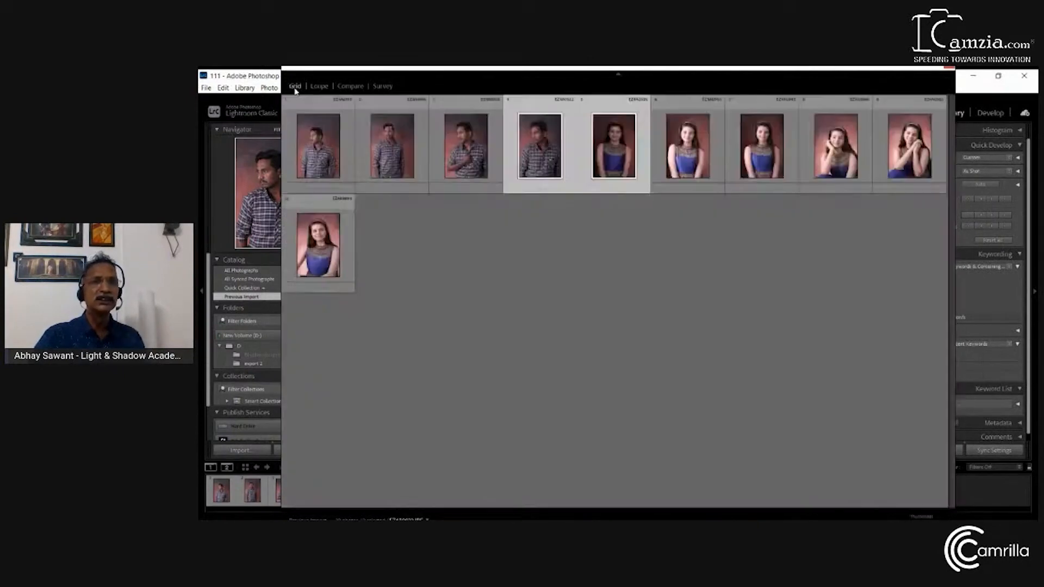
{"action": "left_click", "coordinate": [318, 87]}
{"action": "left_click", "coordinate": [359, 88]}
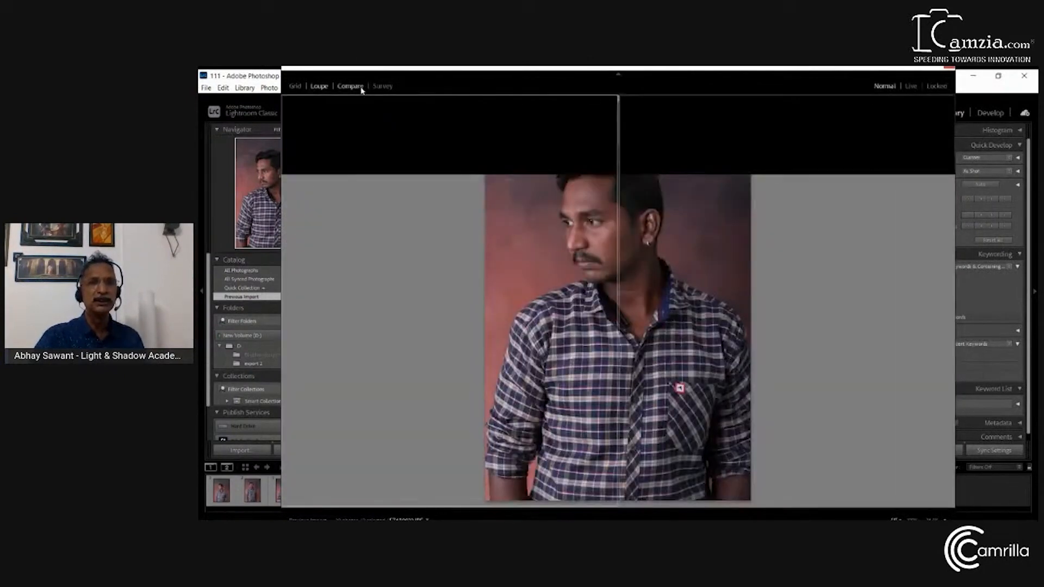
{"action": "left_click", "coordinate": [297, 88]}
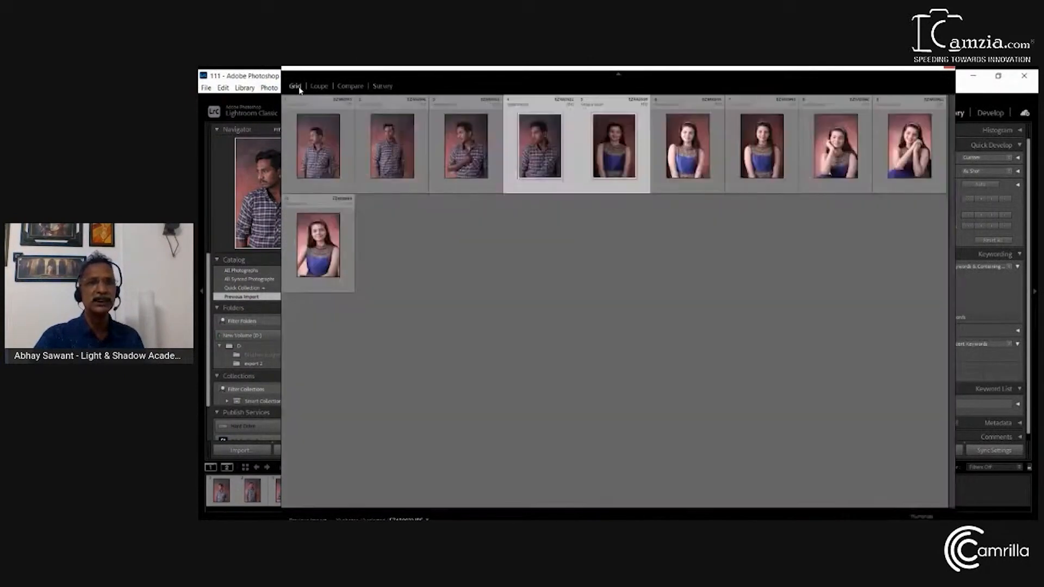
{"action": "key", "text": "shift+e"}
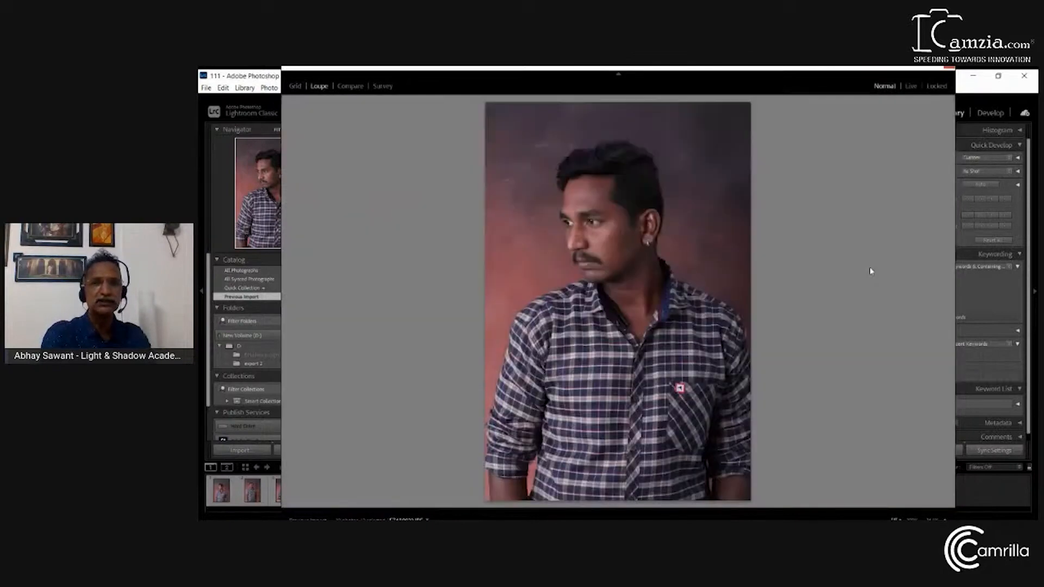
{"action": "left_click", "coordinate": [949, 68]}
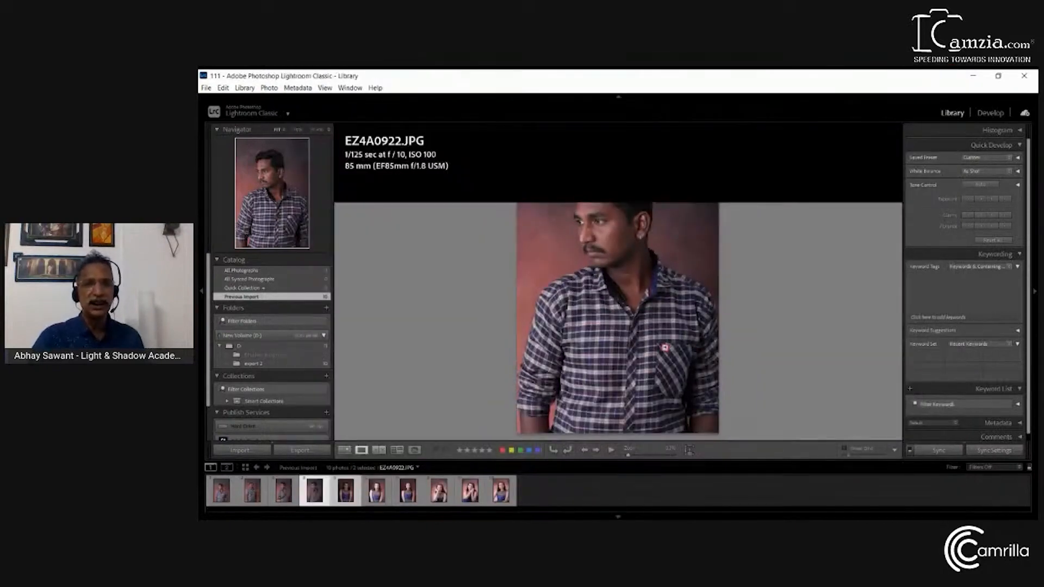
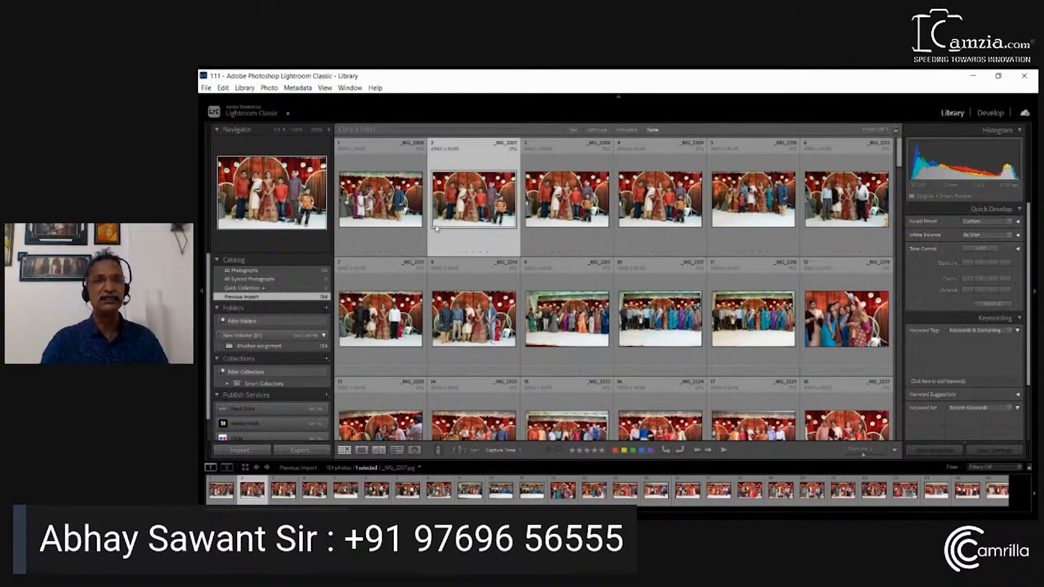
Rotate _MG_2207.jpg clockwise and back counterclockwise to its original orientation
{"action": "left_click", "coordinate": [680, 451]}
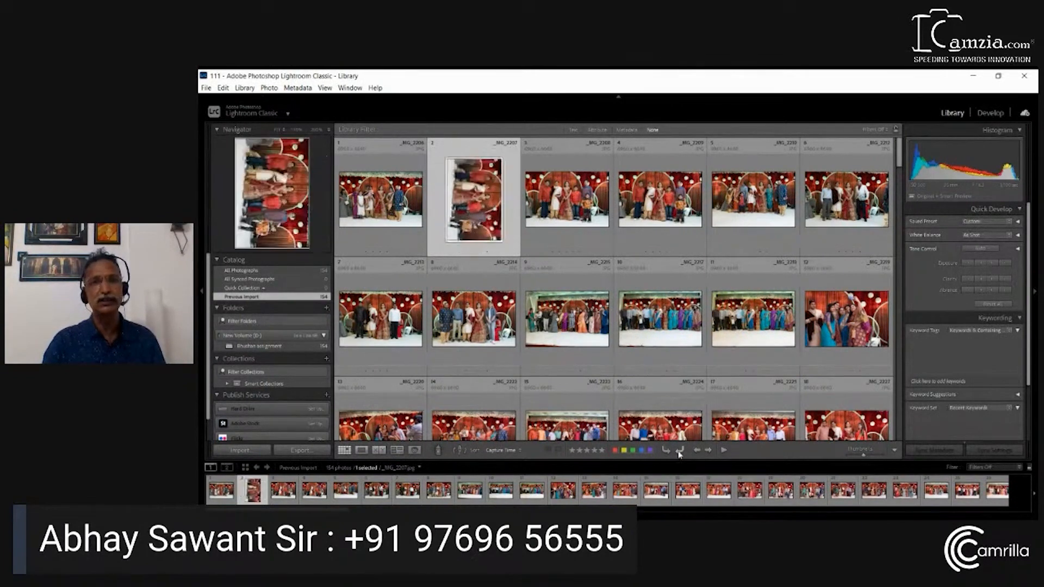
{"action": "left_click", "coordinate": [664, 451]}
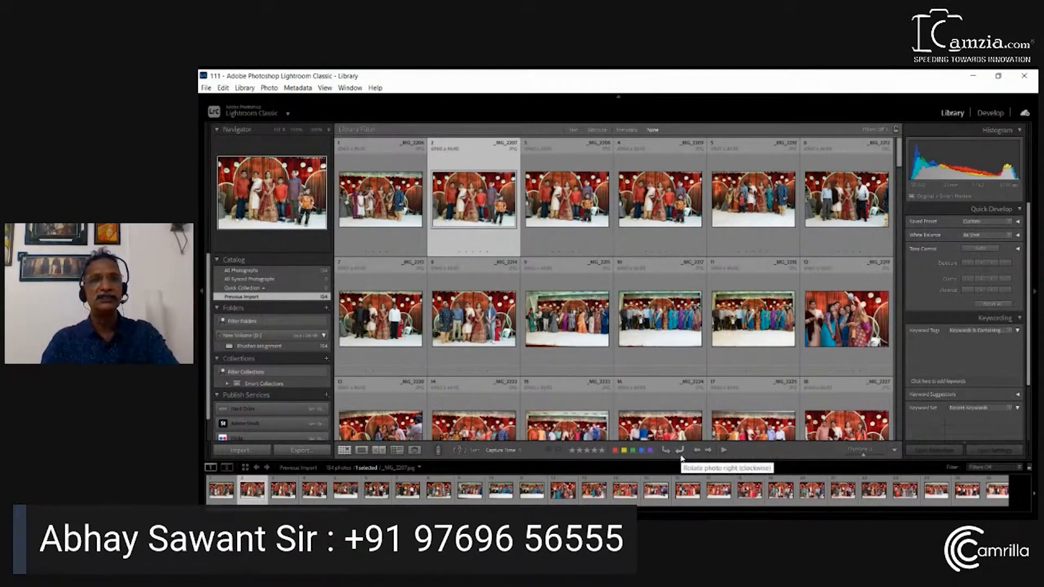
Open _MG_2207.jpg in Develop, toggle the Crop overlay off and on, close it and fit the photo in the view
{"action": "key", "text": "d"}
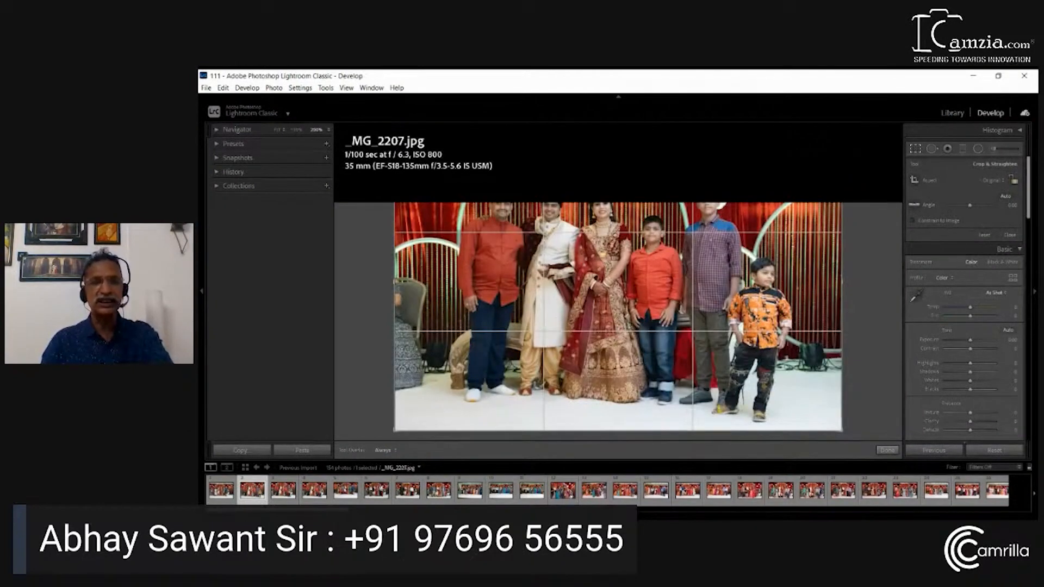
{"action": "key", "text": "r"}
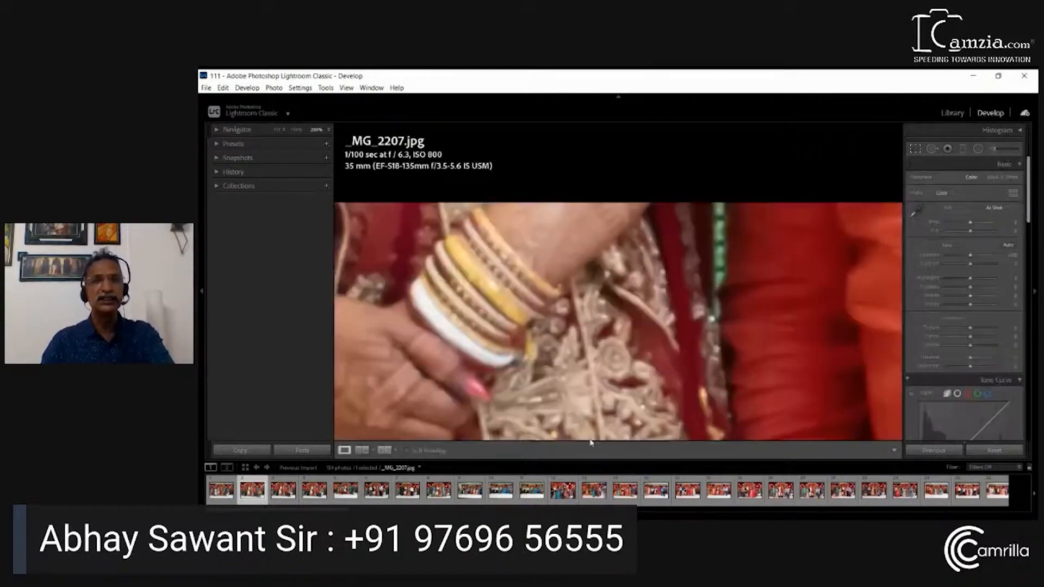
{"action": "key", "text": "r"}
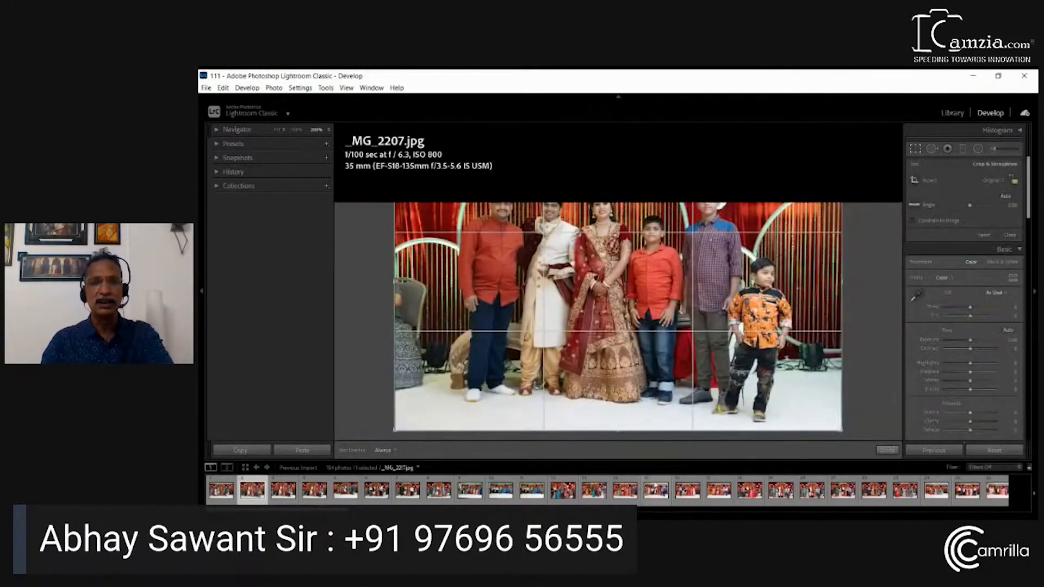
{"action": "left_click", "coordinate": [888, 451]}
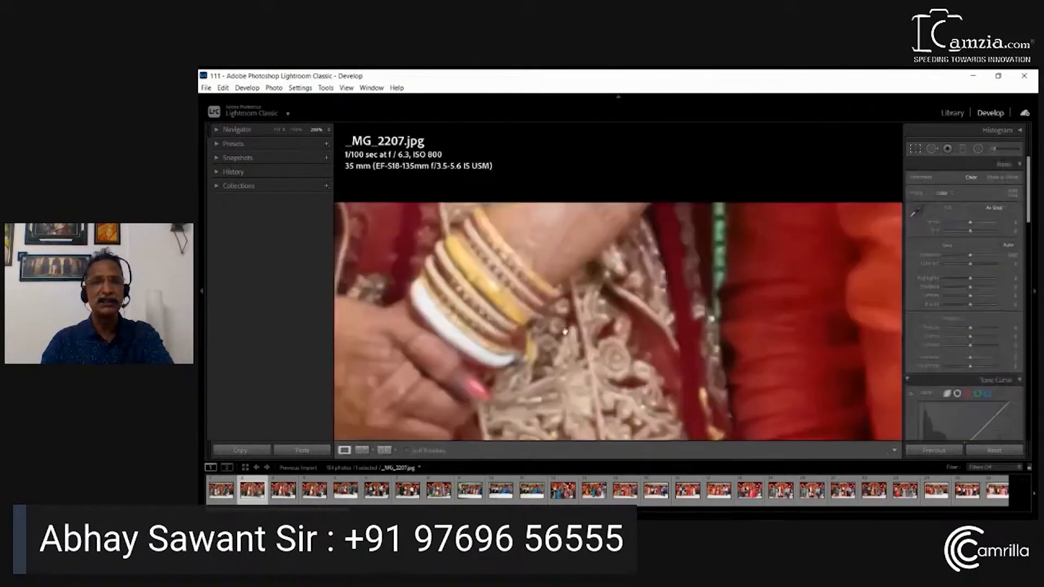
{"action": "left_click", "coordinate": [624, 358]}
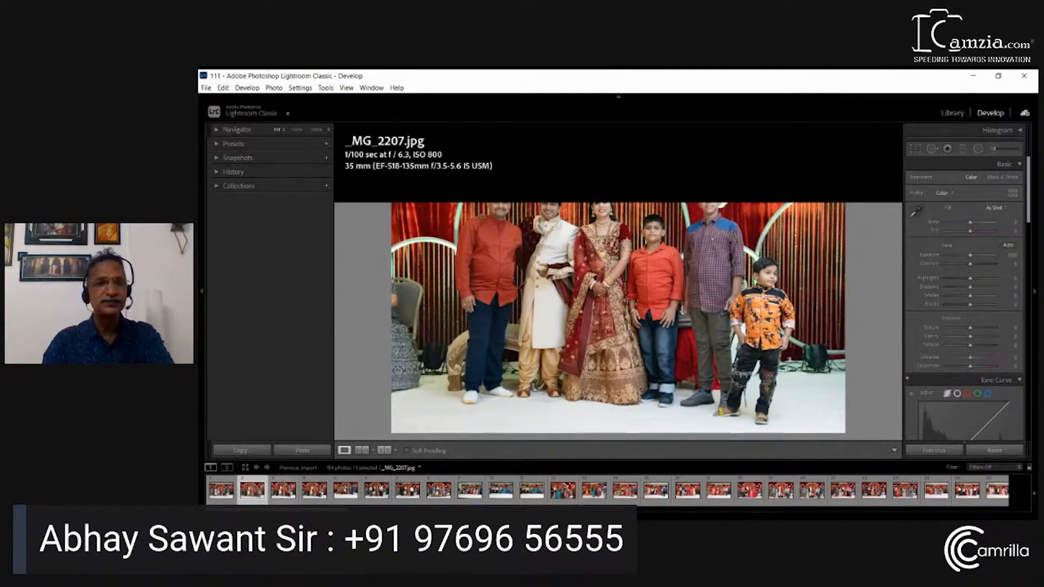
Return to the Library Grid, step between neighbouring photos and page down and back up through the thumbnails
{"action": "key", "text": "g"}
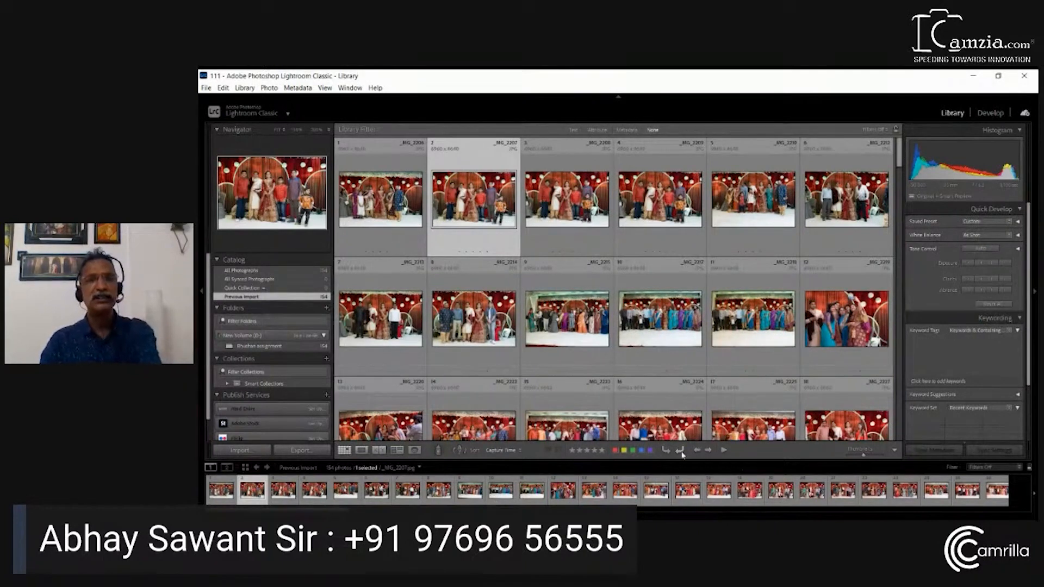
{"action": "key", "text": "Down"}
{"action": "key", "text": "Up"}
{"action": "key", "text": "Right"}
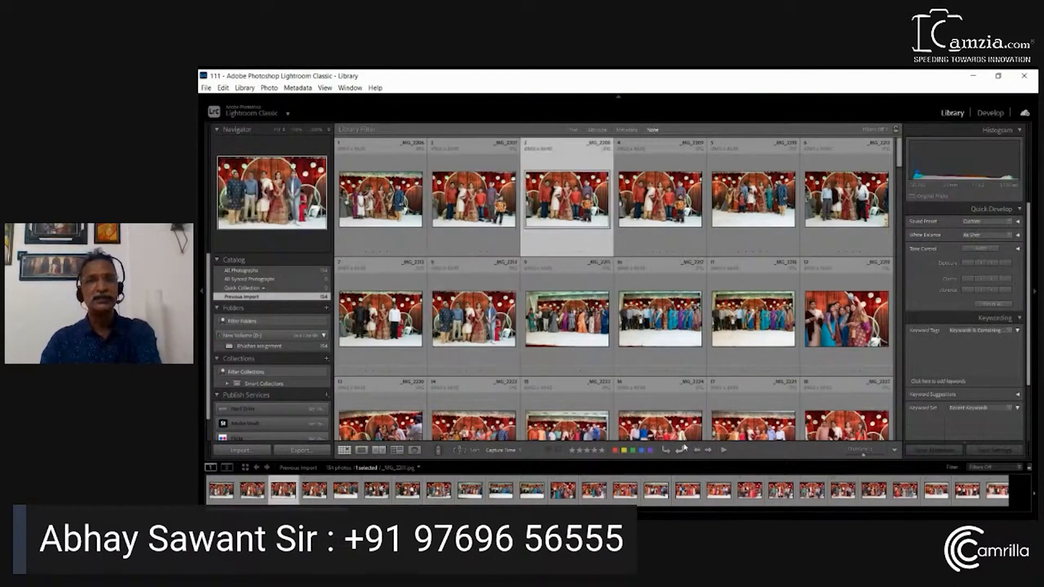
{"action": "key", "text": "Left"}
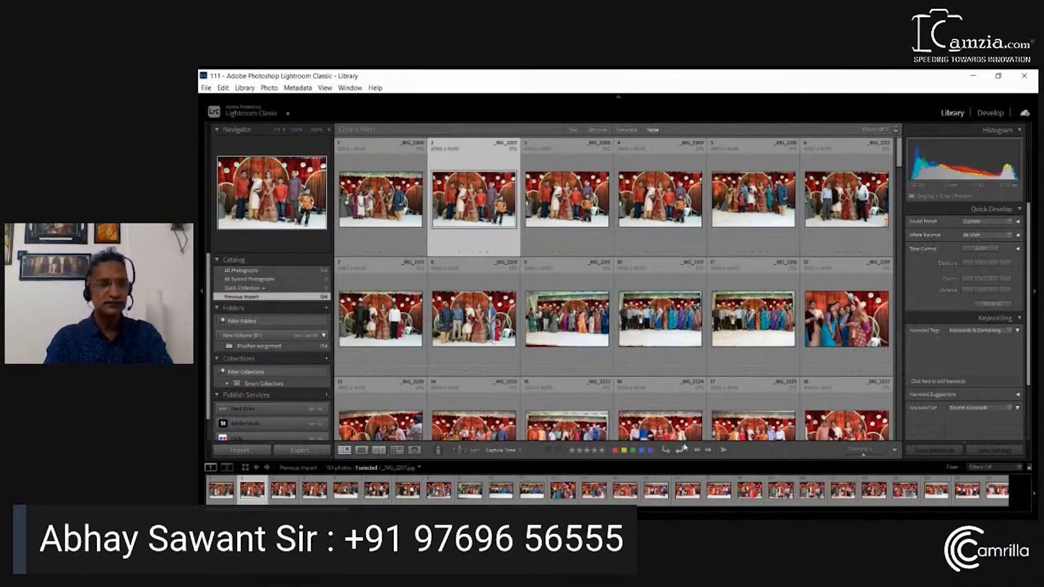
{"action": "key", "text": "Page_Down"}
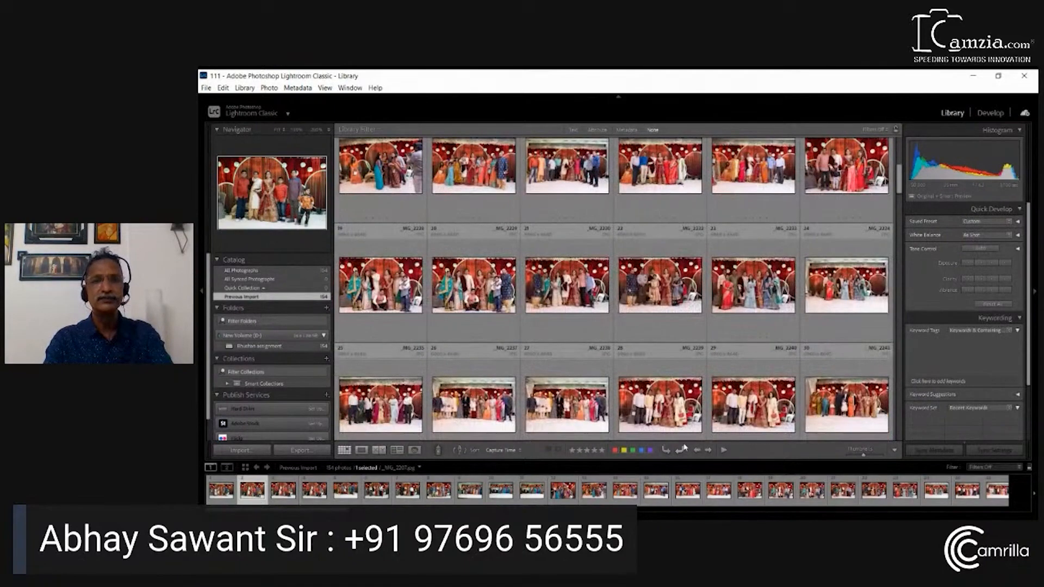
{"action": "key", "text": "Page_Up"}
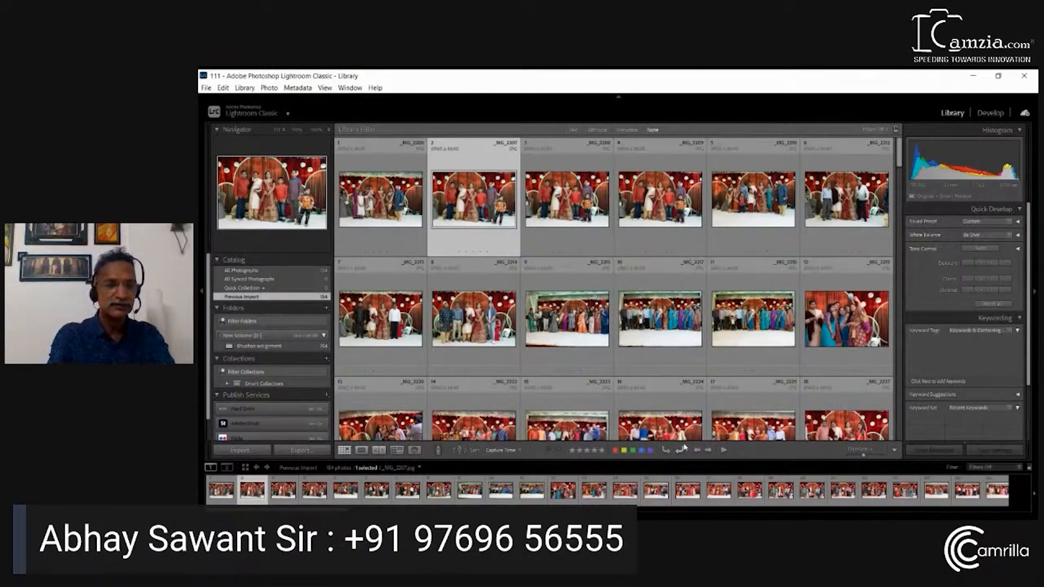
Show _MG_2207.jpg in Develop's Reference view, and return to the single-photo Loupe view
{"action": "key", "text": "shift+r"}
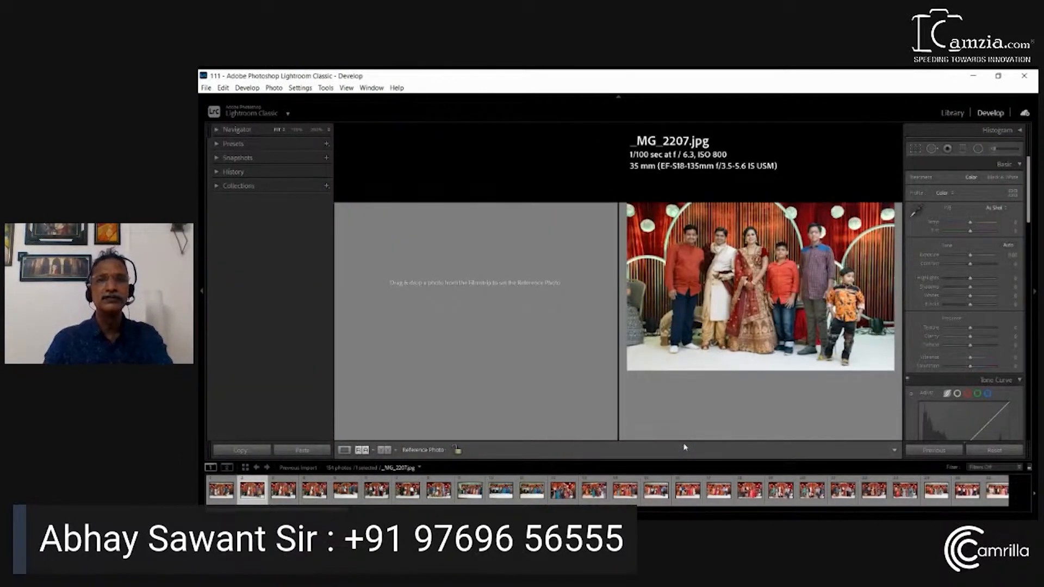
{"action": "left_click", "coordinate": [687, 272]}
{"action": "left_click", "coordinate": [687, 272]}
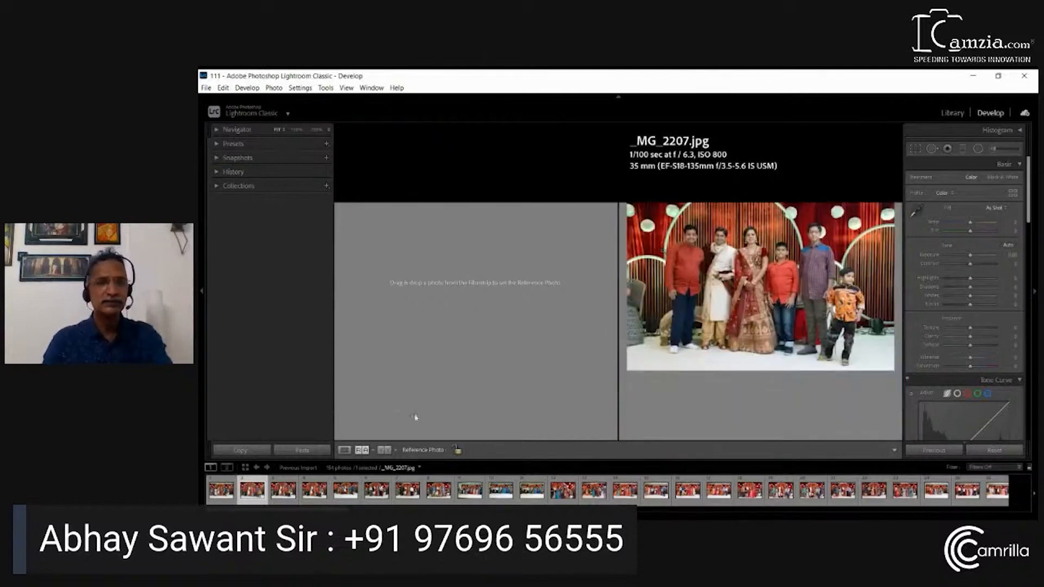
{"action": "key", "text": "d"}
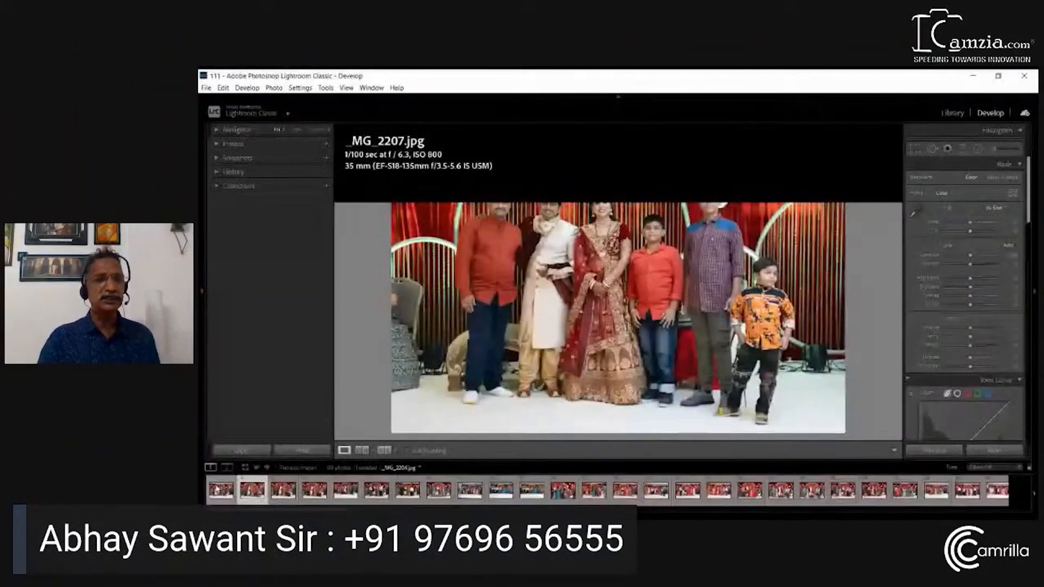
Select _MG_2206.jpg and collapse its Basic, Tone Curve, HSL/Color, Color Grading, Detail, Lens Corrections and Effects adjustment sections
{"action": "left_click", "coordinate": [222, 491]}
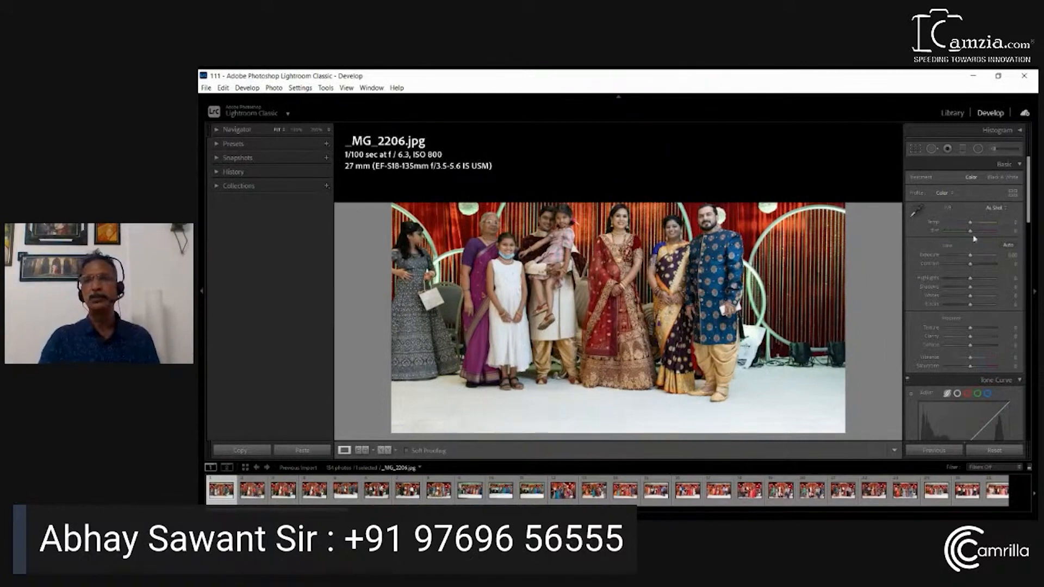
{"action": "left_click", "coordinate": [1020, 165]}
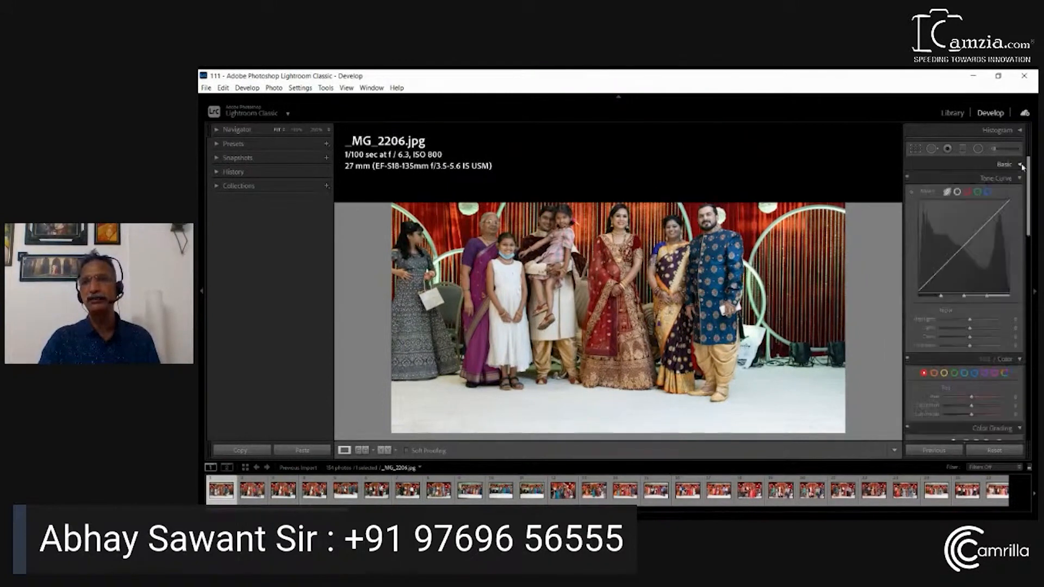
{"action": "left_click", "coordinate": [1021, 359]}
{"action": "left_click", "coordinate": [1021, 360]}
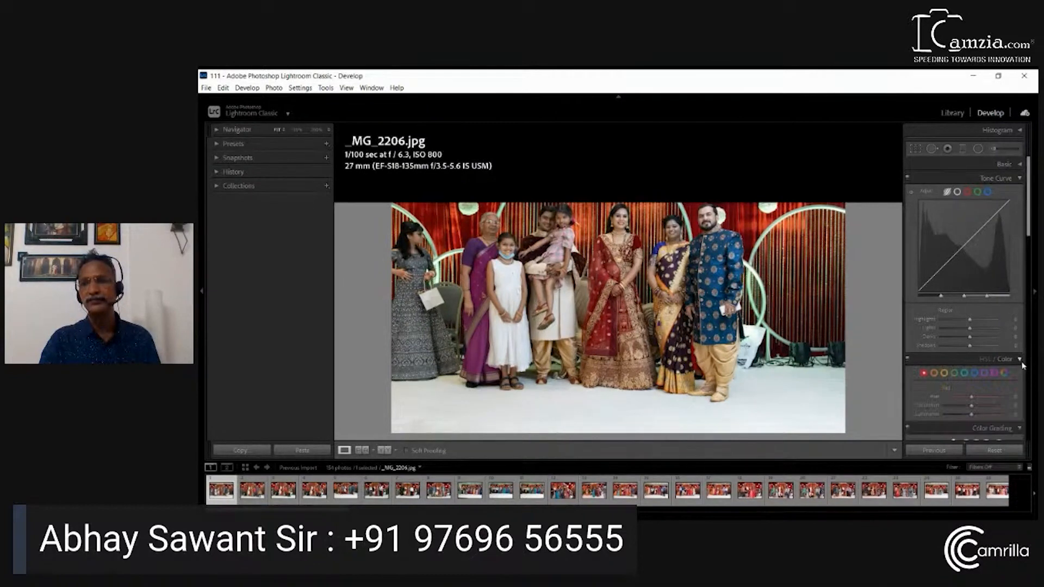
{"action": "left_click", "coordinate": [1021, 360]}
{"action": "left_click", "coordinate": [1021, 374]}
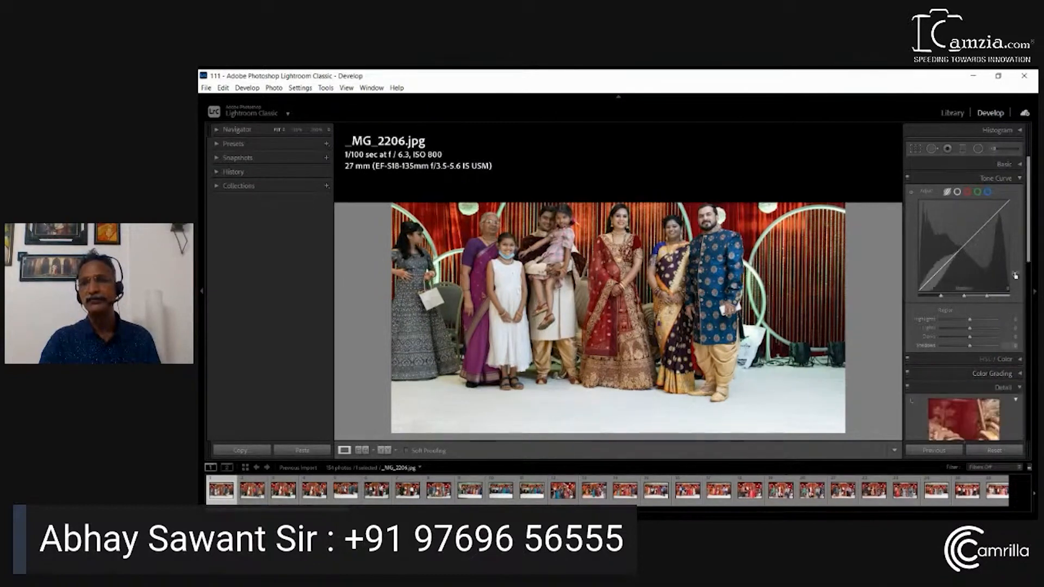
{"action": "left_click", "coordinate": [1021, 178]}
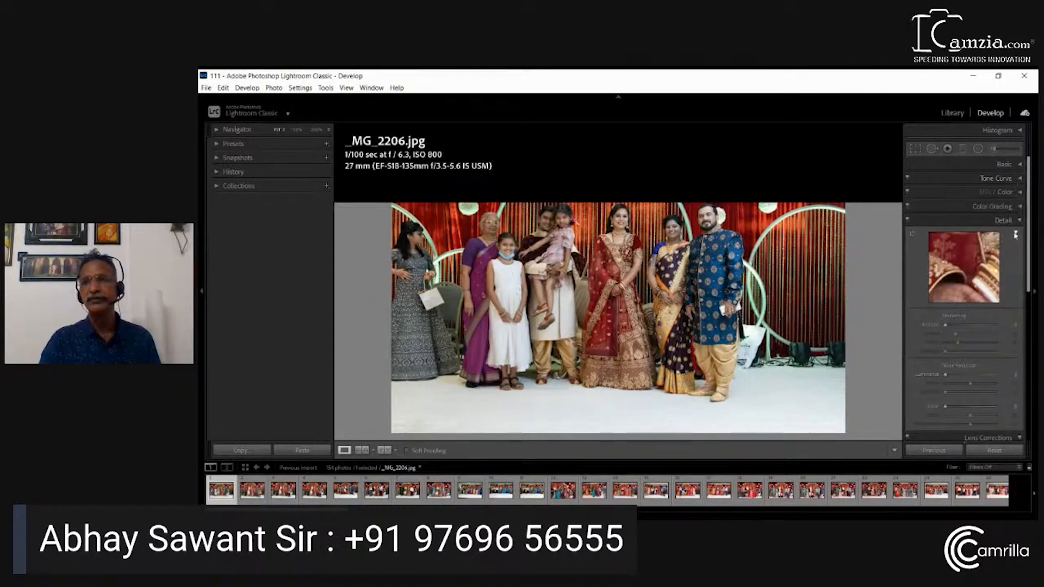
{"action": "left_click", "coordinate": [1020, 220]}
{"action": "left_click", "coordinate": [1021, 235]}
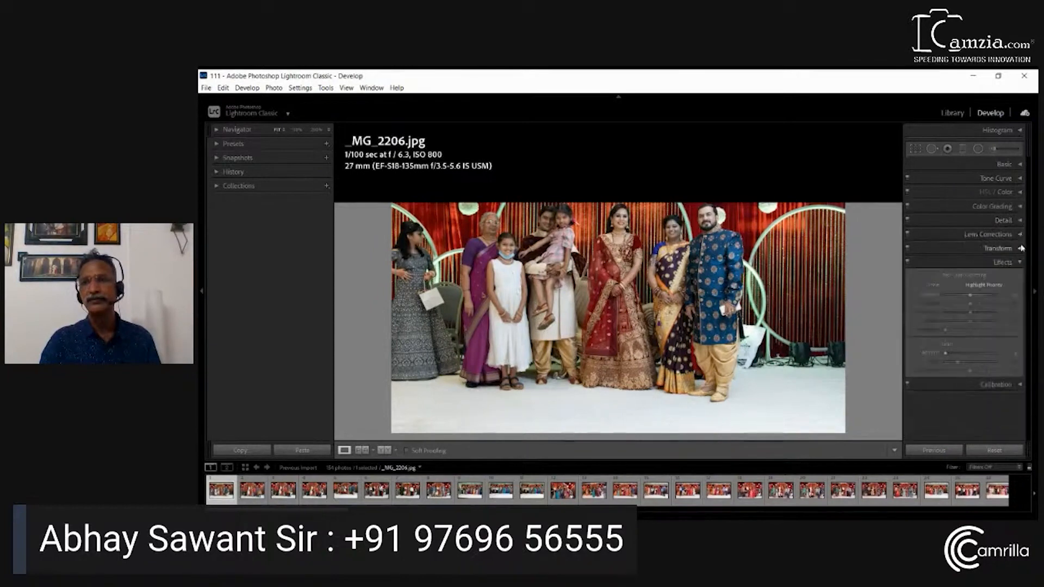
{"action": "left_click", "coordinate": [1020, 263]}
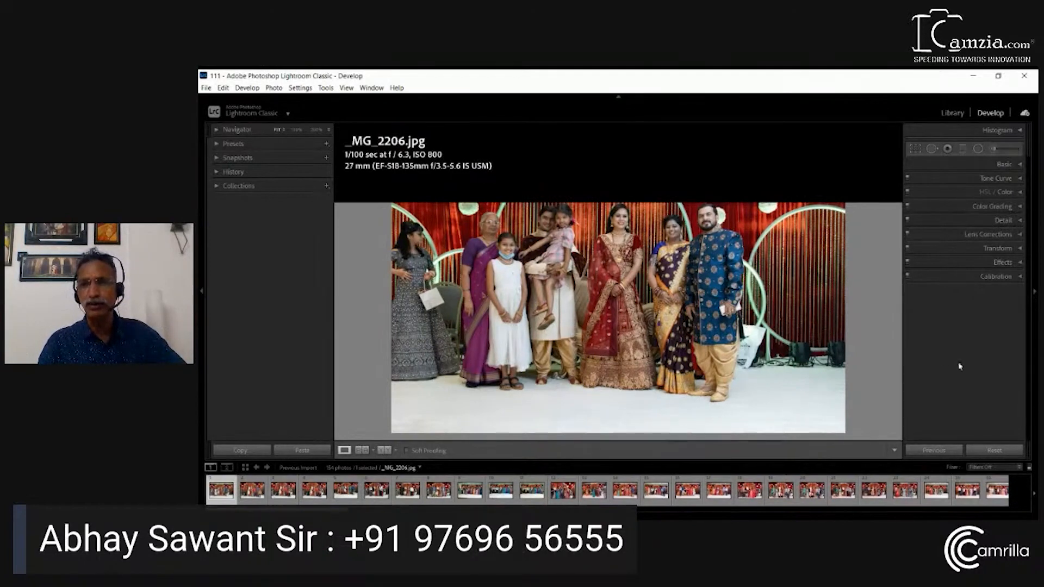
Look through the Basic, Tone Curve, HSL/Color and Color Grading controls one at a time, leaving all sections collapsed
{"action": "left_click", "coordinate": [1004, 164]}
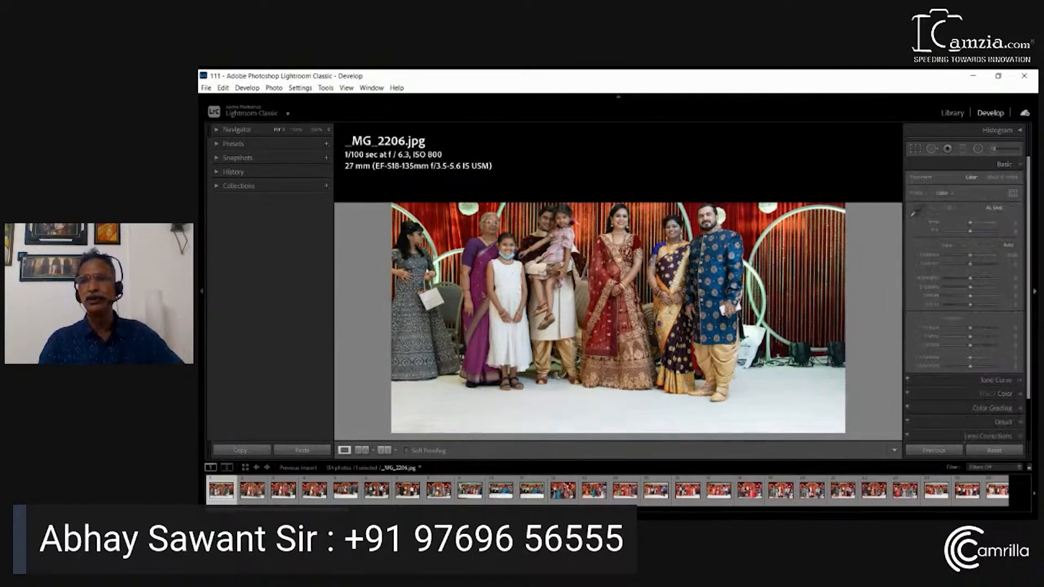
{"action": "scroll", "coordinate": [1031, 314], "scroll_direction": "down", "scroll_amount": 2}
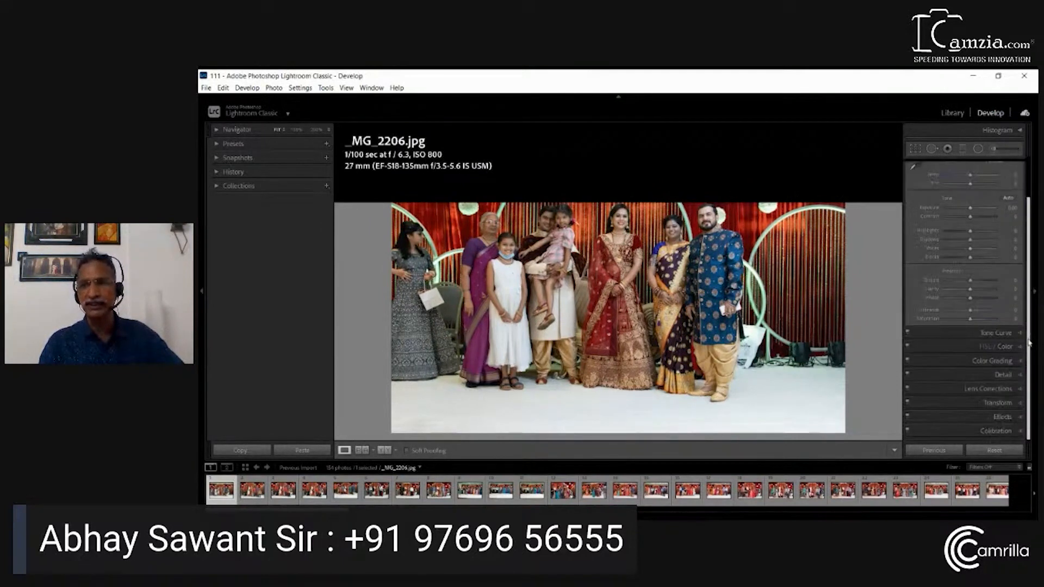
{"action": "left_click", "coordinate": [1016, 333]}
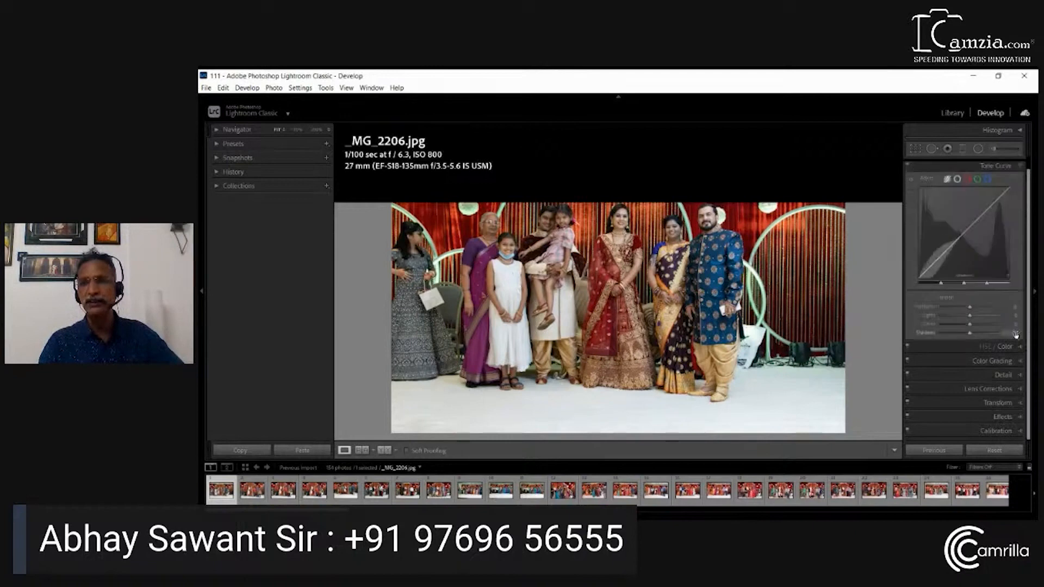
{"action": "scroll", "coordinate": [1030, 187], "scroll_direction": "up", "scroll_amount": 1}
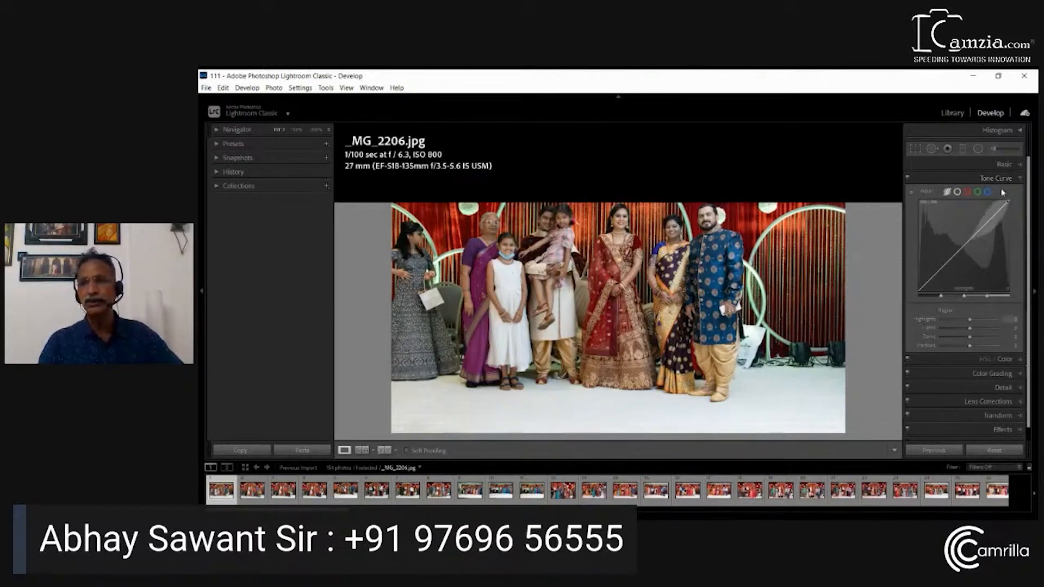
{"action": "left_click", "coordinate": [1017, 181]}
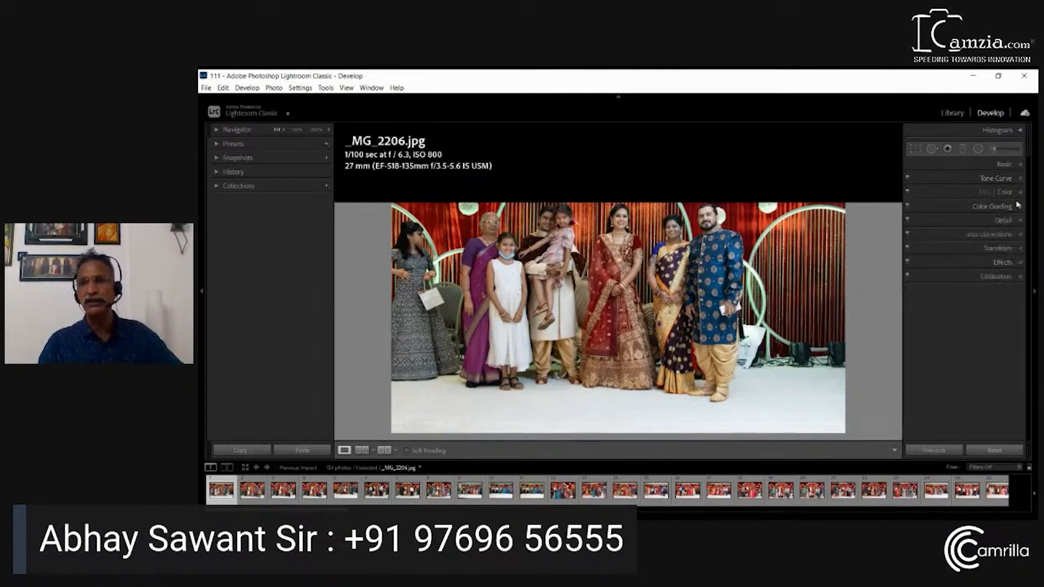
{"action": "left_click", "coordinate": [1019, 196]}
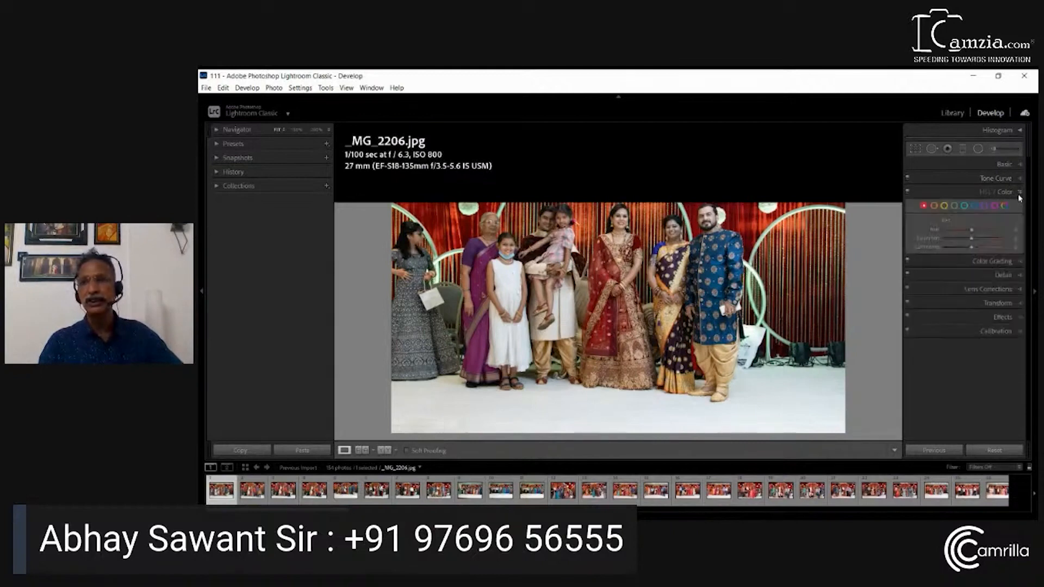
{"action": "left_click", "coordinate": [1020, 194]}
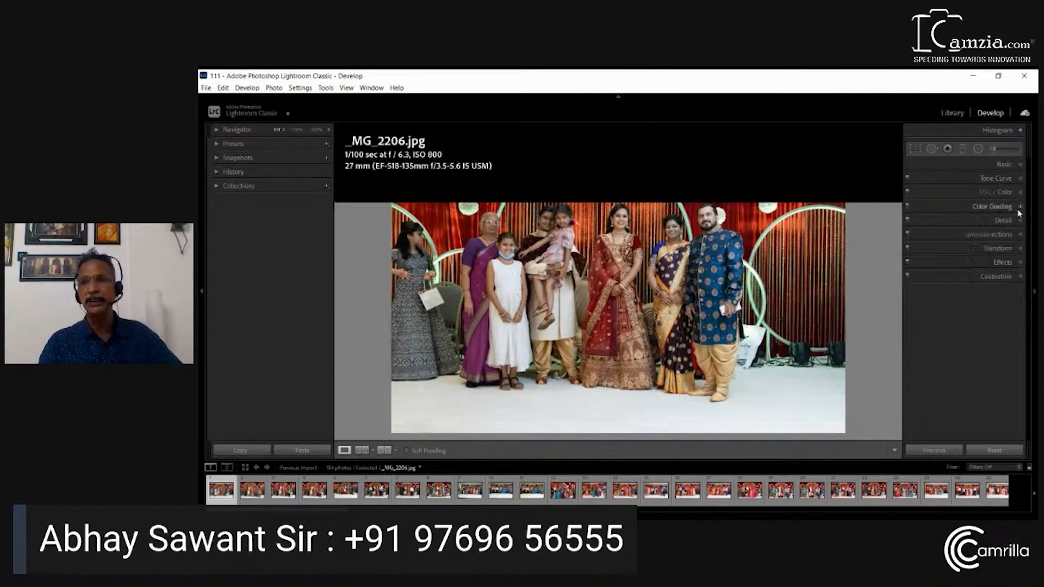
{"action": "left_click", "coordinate": [1019, 208]}
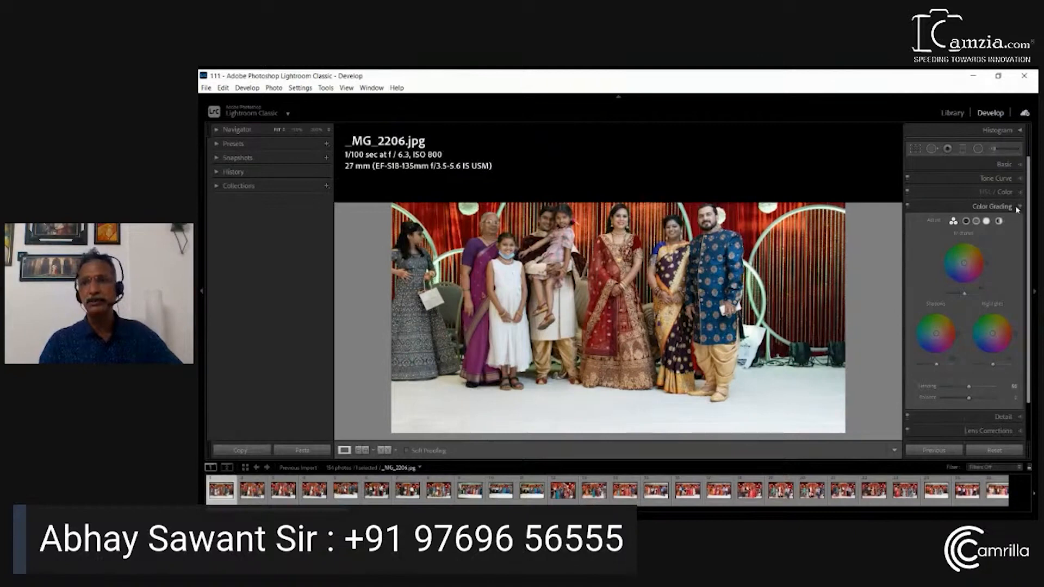
{"action": "left_click", "coordinate": [1018, 208]}
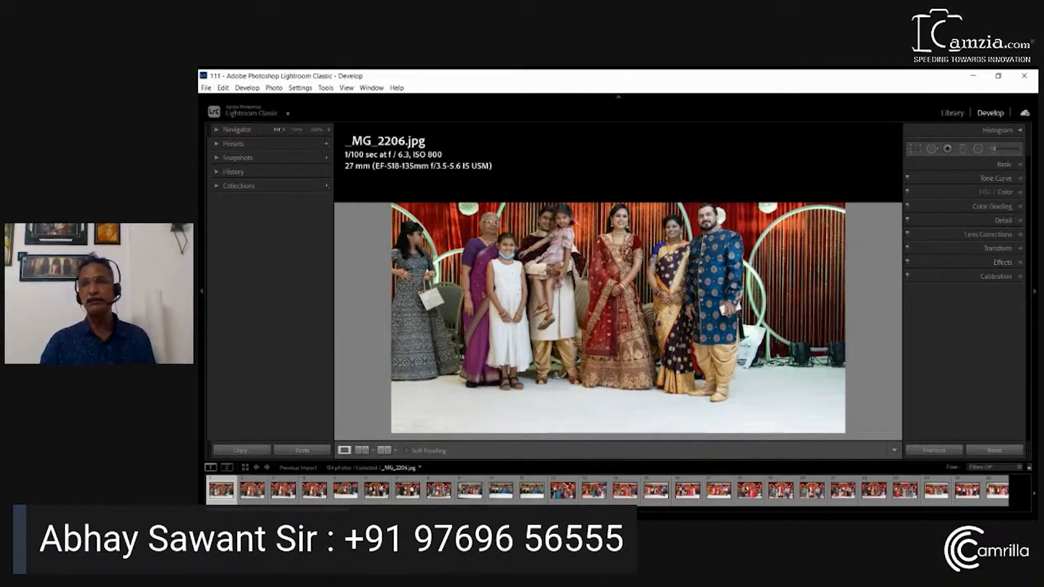
Expand all Develop adjustment sections together, and collapse them individually from Calibration back up through Color Grading
{"action": "left_click", "coordinate": [976, 354]}
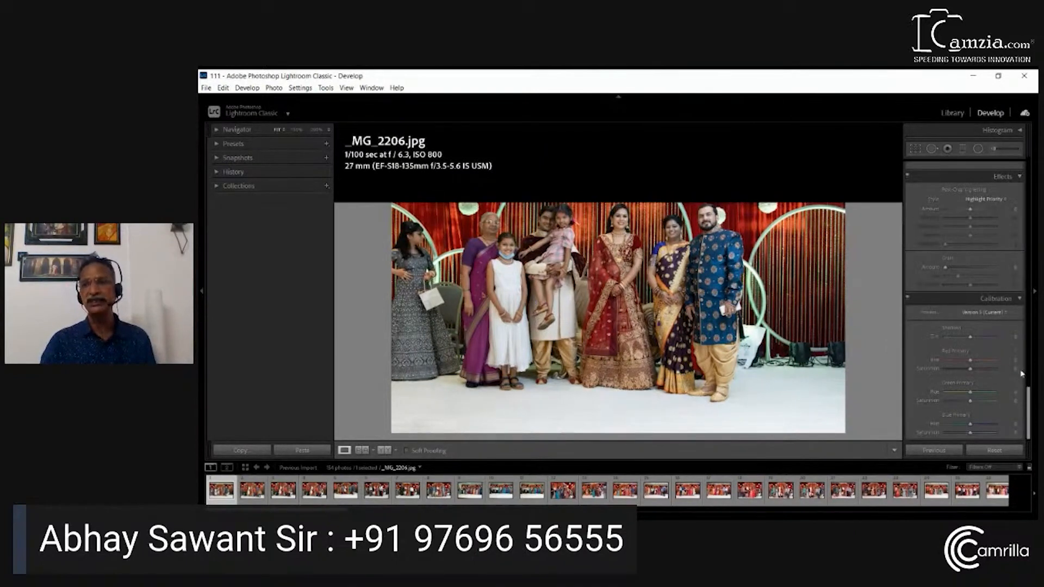
{"action": "mouse_move", "coordinate": [1029, 412]}
{"action": "left_mouse_down"}
{"action": "mouse_move", "coordinate": [1027, 171]}
{"action": "mouse_move", "coordinate": [1028, 405]}
{"action": "left_mouse_up"}
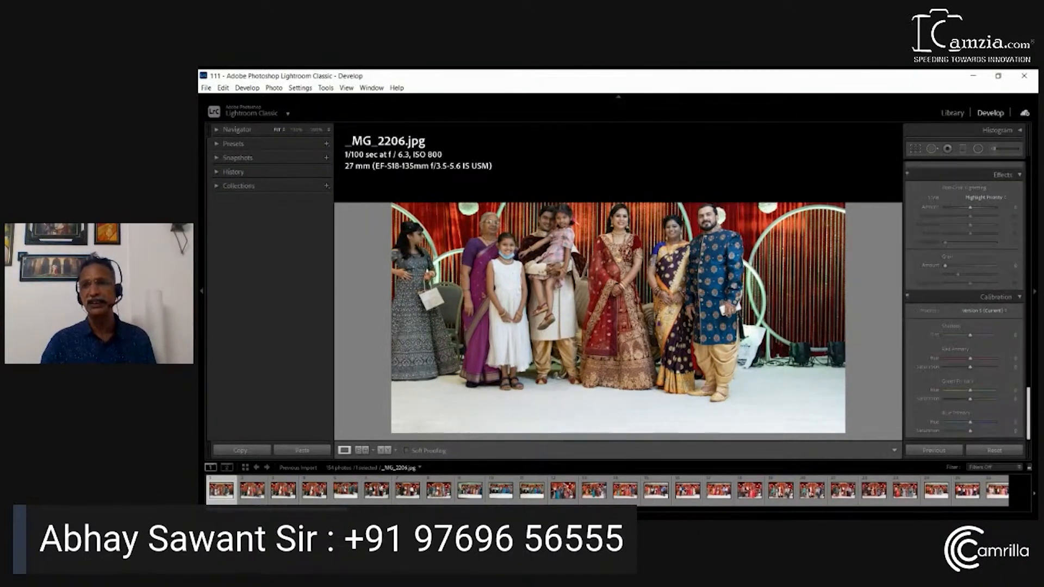
{"action": "left_click", "coordinate": [1019, 298]}
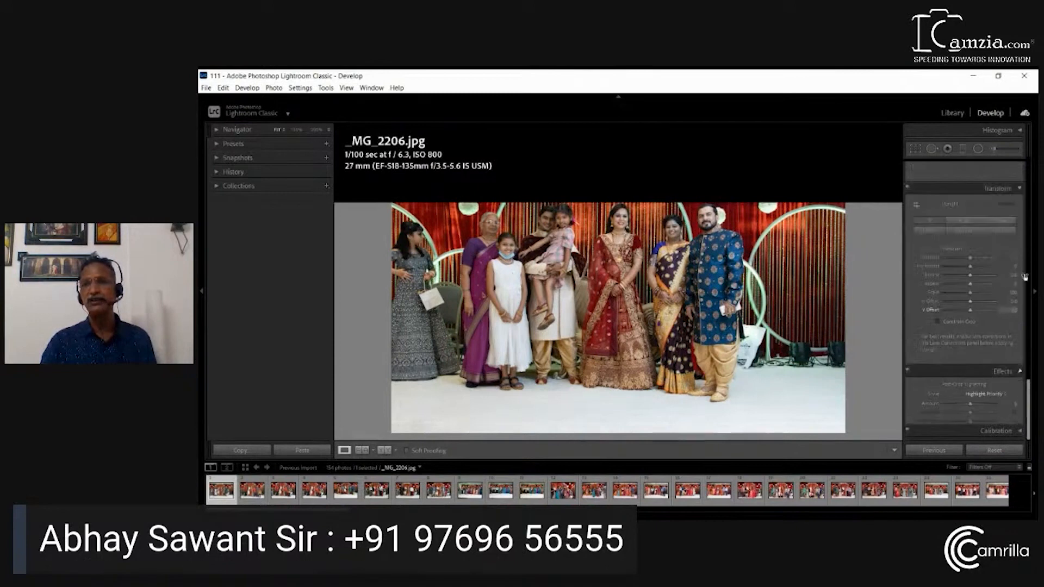
{"action": "left_click", "coordinate": [1021, 237]}
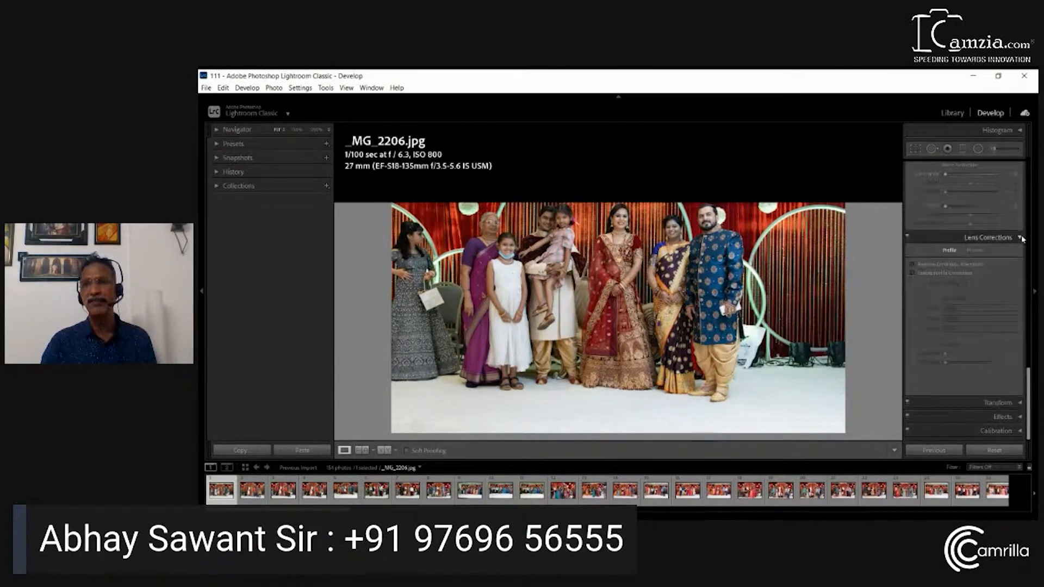
{"action": "left_click", "coordinate": [1021, 237]}
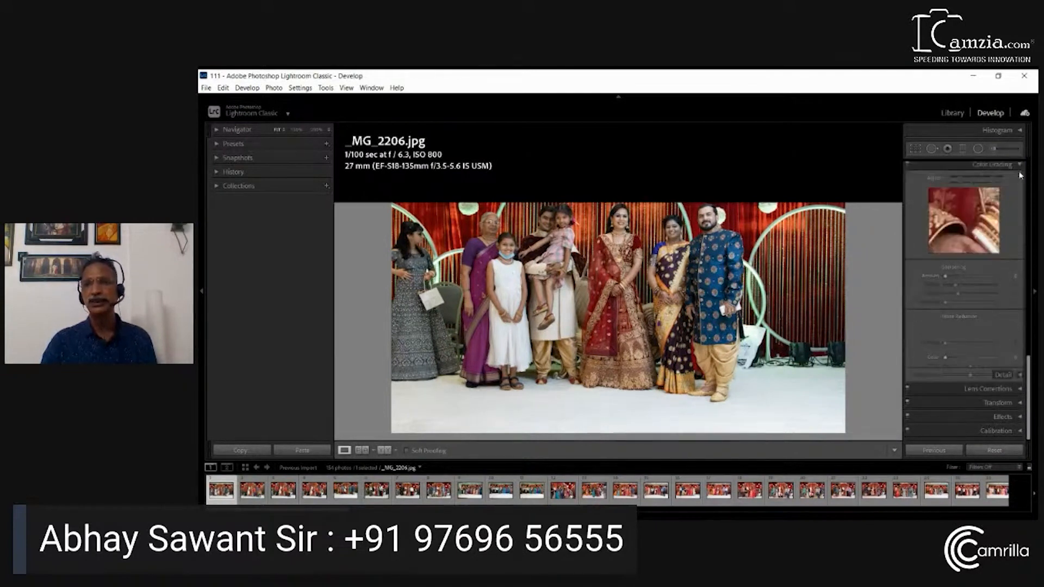
{"action": "left_click", "coordinate": [1021, 172]}
{"action": "left_click", "coordinate": [1020, 168]}
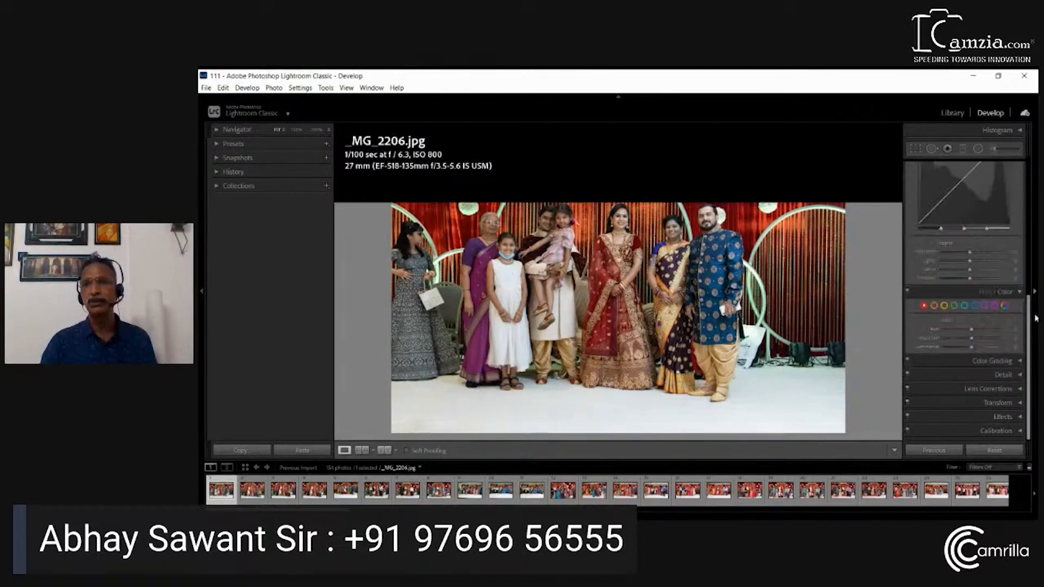
Collapse the Tone Curve, HSL/Color and Basic sections, and reopen Basic once before closing it again
{"action": "scroll", "coordinate": [1028, 316], "scroll_direction": "up", "scroll_amount": 5}
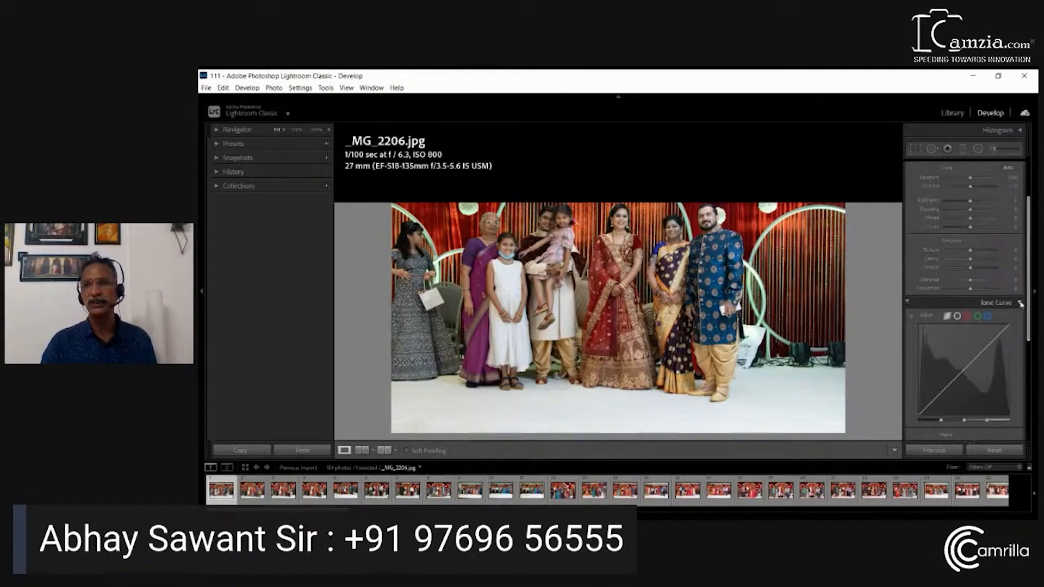
{"action": "left_click", "coordinate": [1021, 303]}
{"action": "left_click", "coordinate": [1021, 317]}
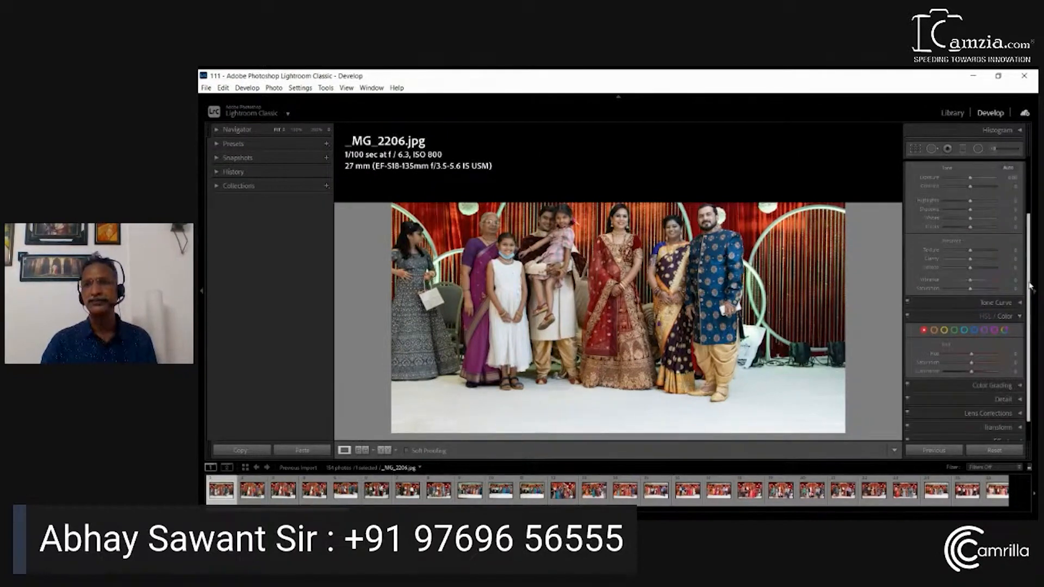
{"action": "left_click", "coordinate": [1020, 317]}
{"action": "scroll", "coordinate": [1015, 244], "scroll_direction": "up", "scroll_amount": 3}
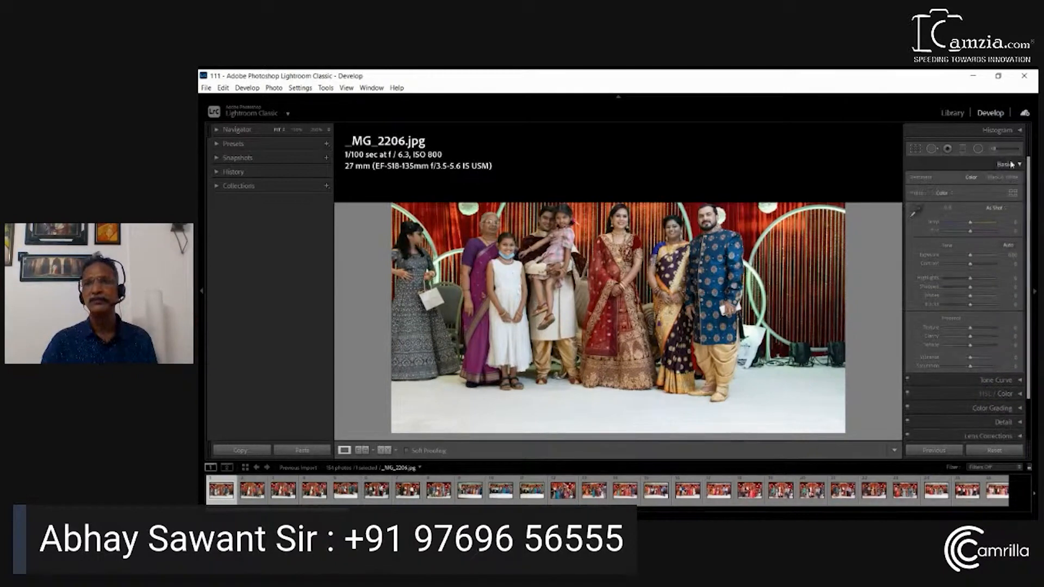
{"action": "left_click", "coordinate": [1021, 168]}
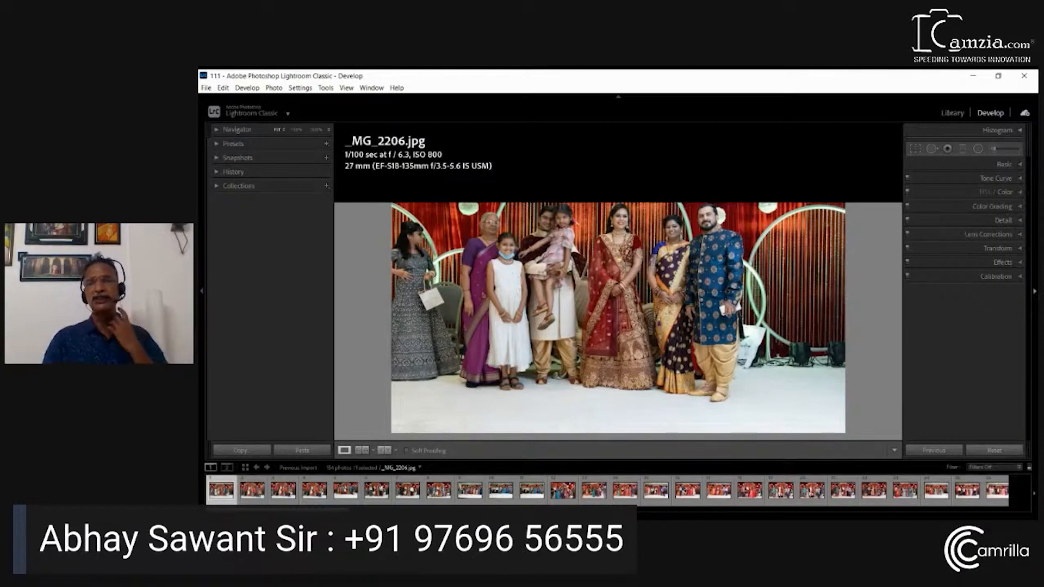
{"action": "left_click", "coordinate": [1020, 165]}
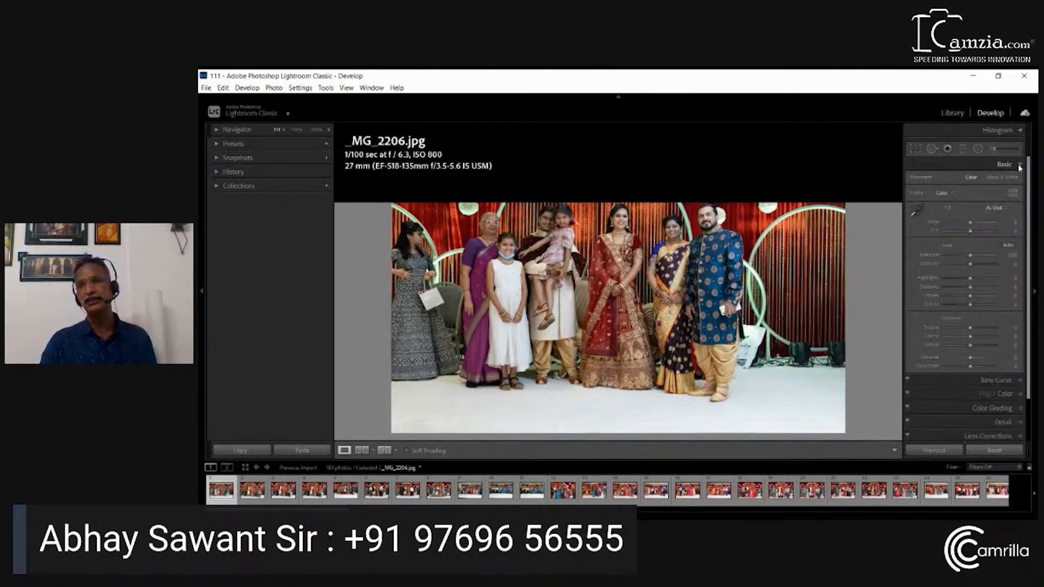
{"action": "left_click", "coordinate": [1020, 166]}
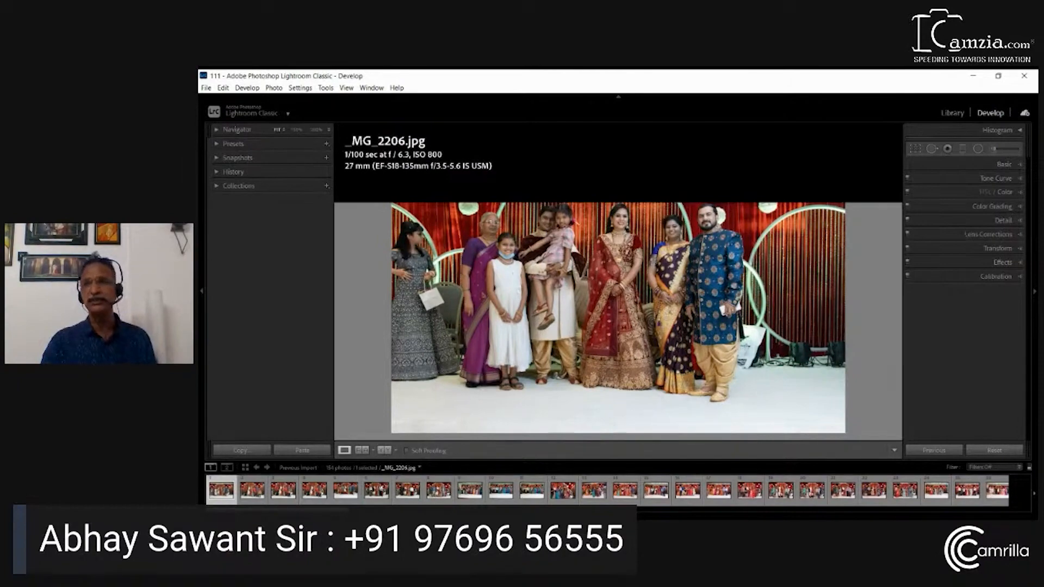
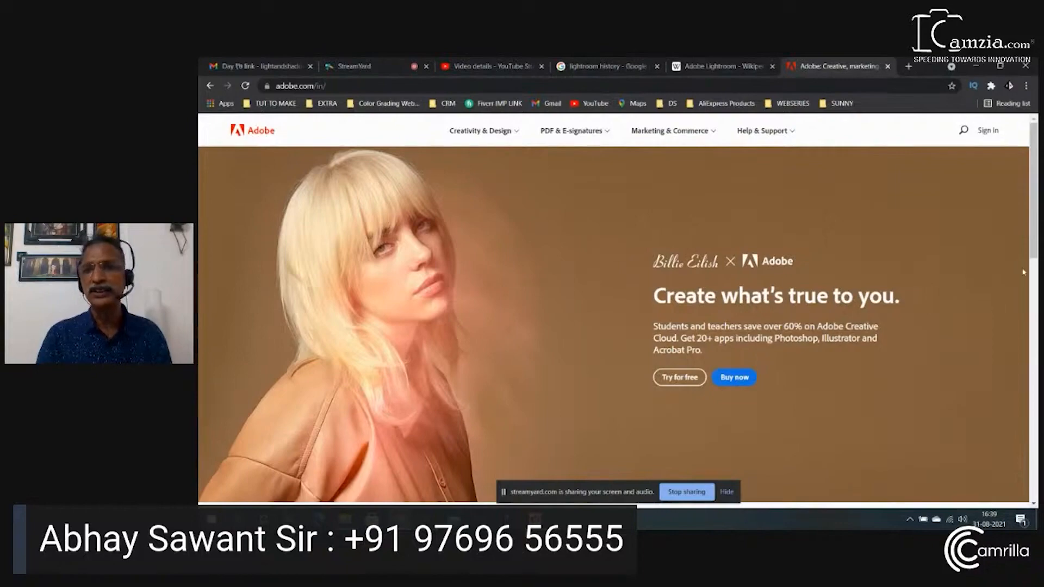
Switch to the browser, skim the Adobe India homepage and open the Photoshop product page from the Creativity & Design products
{"action": "scroll", "coordinate": [1024, 272], "scroll_direction": "down", "scroll_amount": 10}
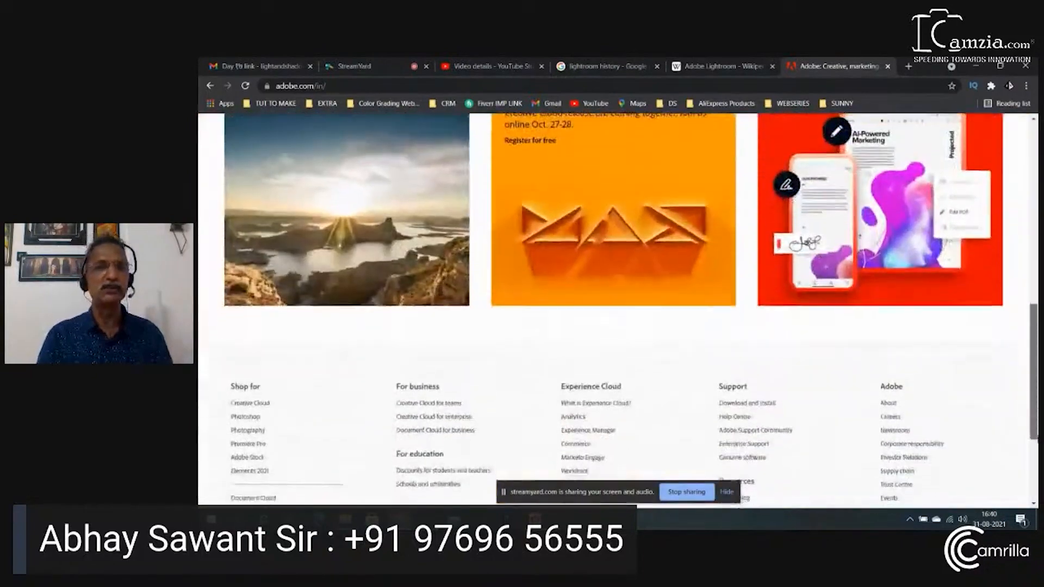
{"action": "left_click_drag", "start_coordinate": [1035, 380], "coordinate": [992, 194]}
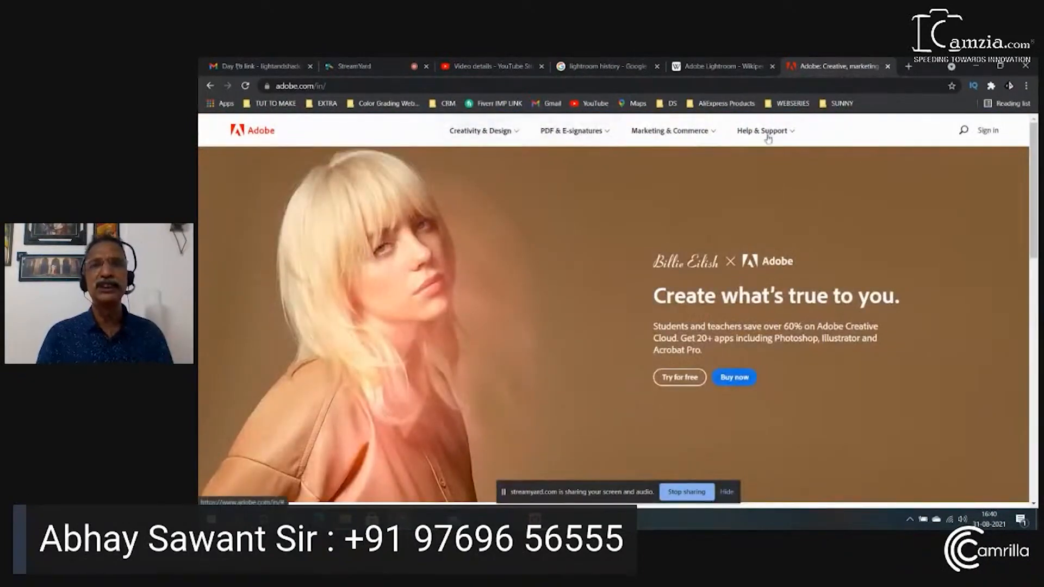
{"action": "left_click", "coordinate": [510, 133]}
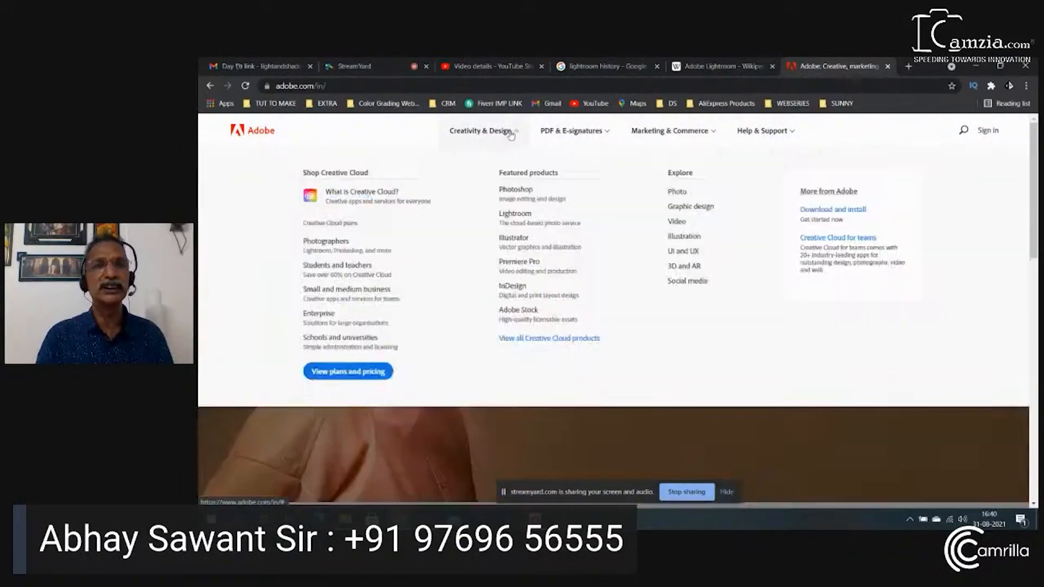
{"action": "left_click", "coordinate": [529, 190]}
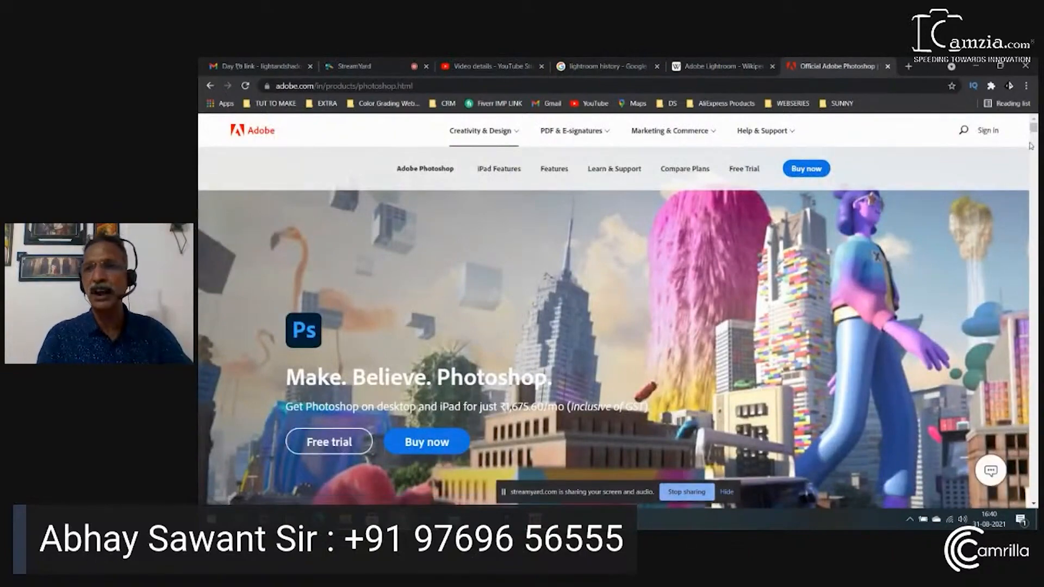
Skim the Photoshop product page and open the Creative Cloud Plans & Pricing page for individuals
{"action": "scroll", "coordinate": [1034, 129], "scroll_direction": "down", "scroll_amount": 5}
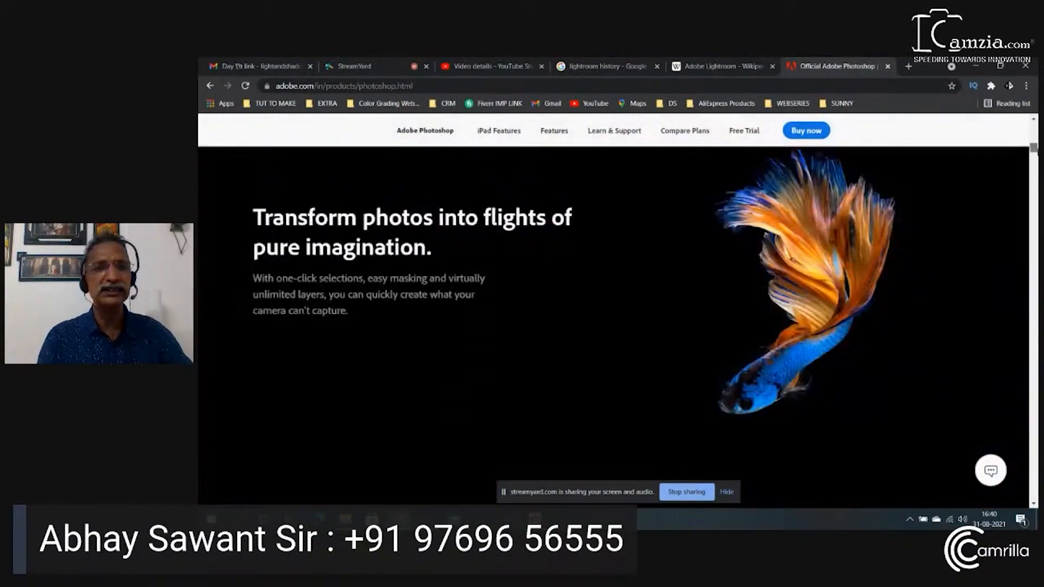
{"action": "left_click_drag", "start_coordinate": [1036, 150], "coordinate": [1035, 210]}
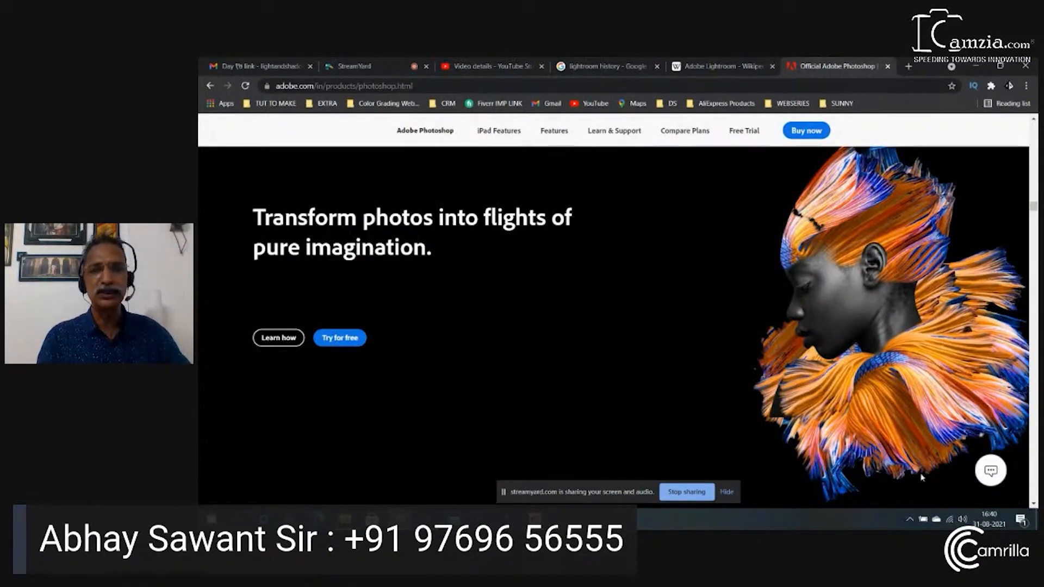
{"action": "scroll", "coordinate": [724, 146], "scroll_direction": "down", "scroll_amount": 3}
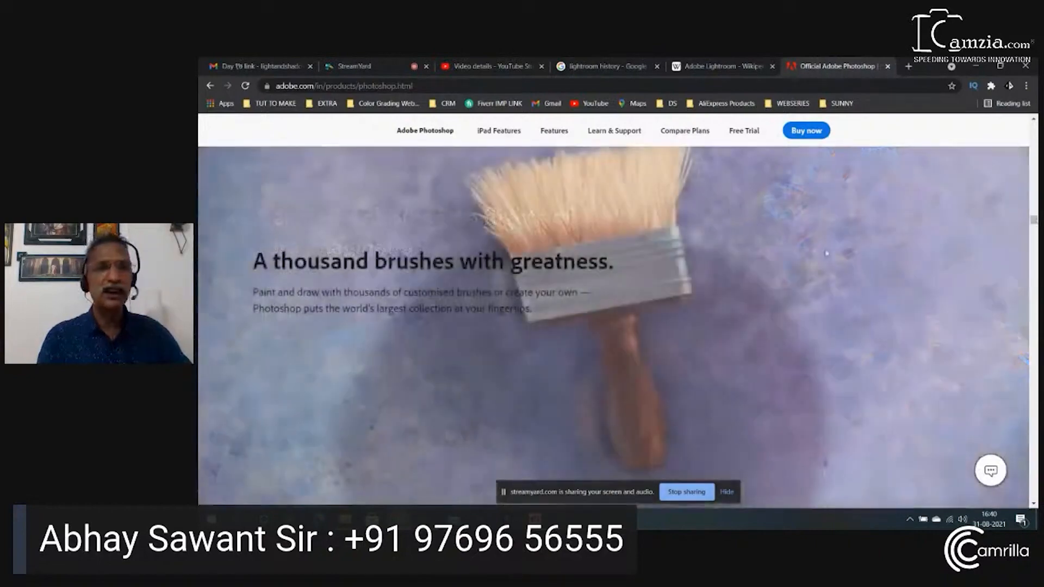
{"action": "left_click", "coordinate": [819, 136]}
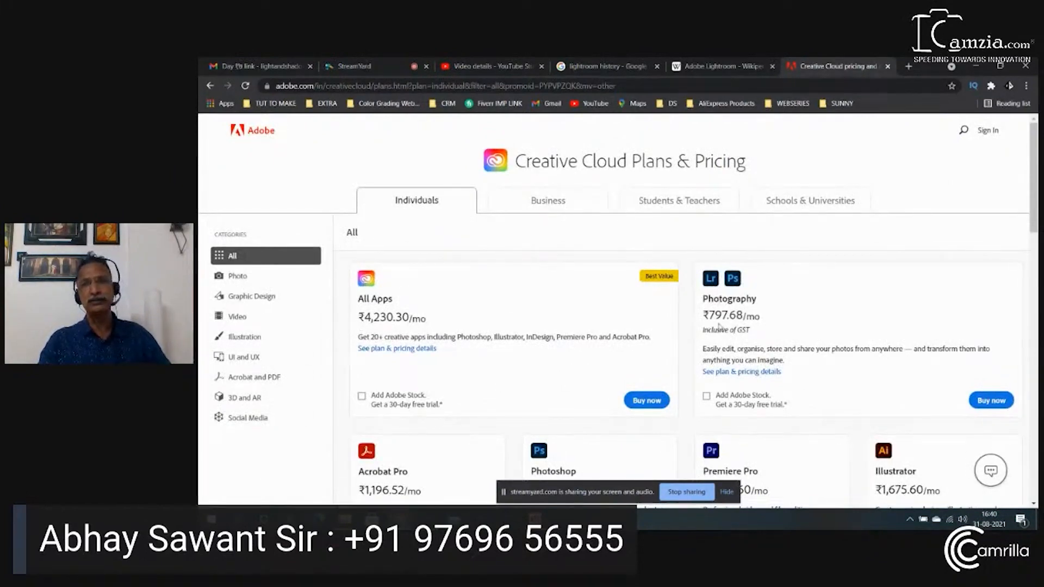
Examine the Photography plan's price and open its plan details to review the included apps, storage and payment options
{"action": "left_click_drag", "start_coordinate": [709, 315], "coordinate": [798, 323]}
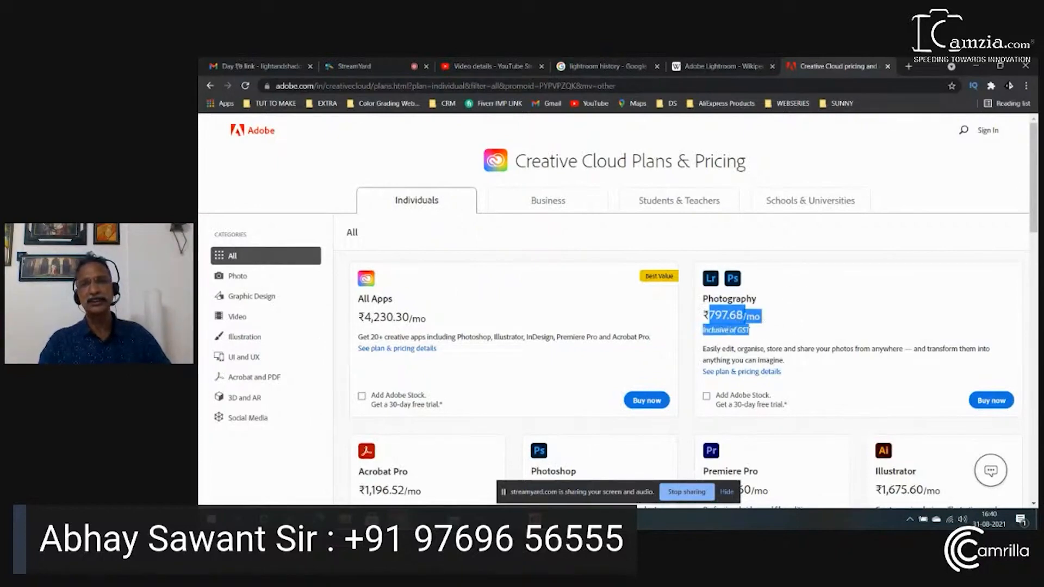
{"action": "left_click", "coordinate": [751, 325]}
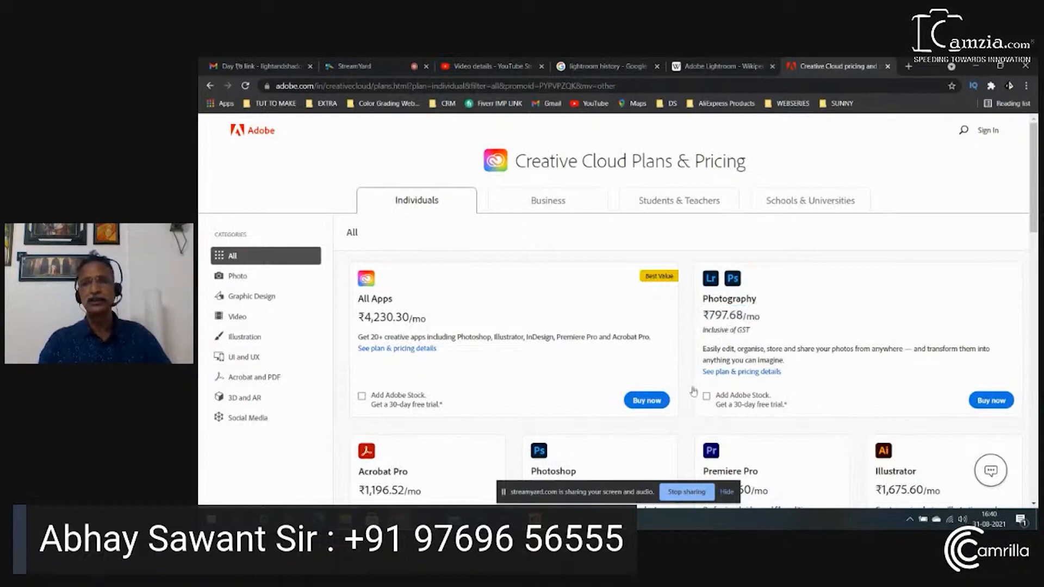
{"action": "left_click", "coordinate": [769, 372]}
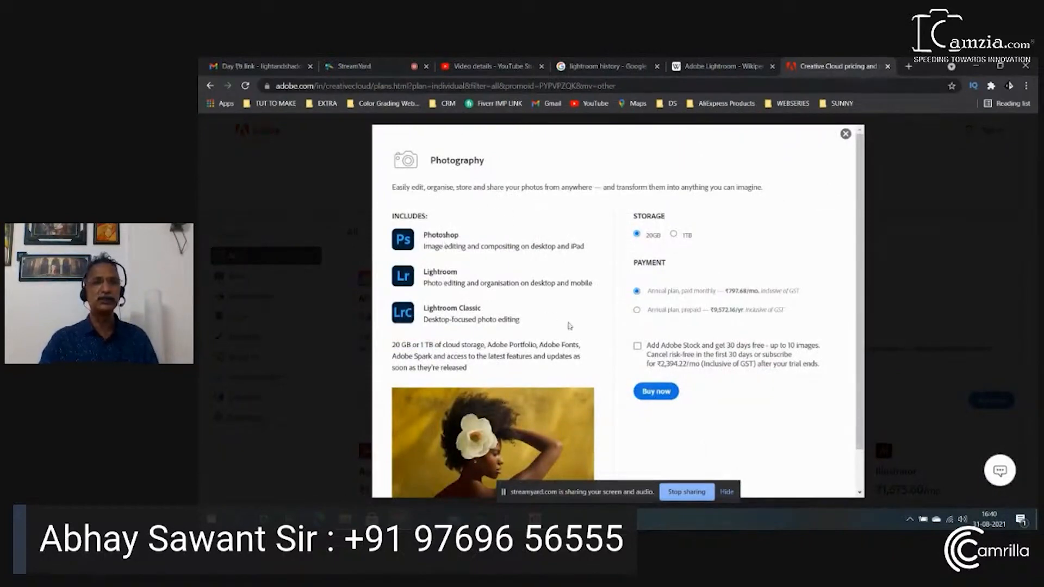
{"action": "left_click_drag", "start_coordinate": [426, 312], "coordinate": [519, 322]}
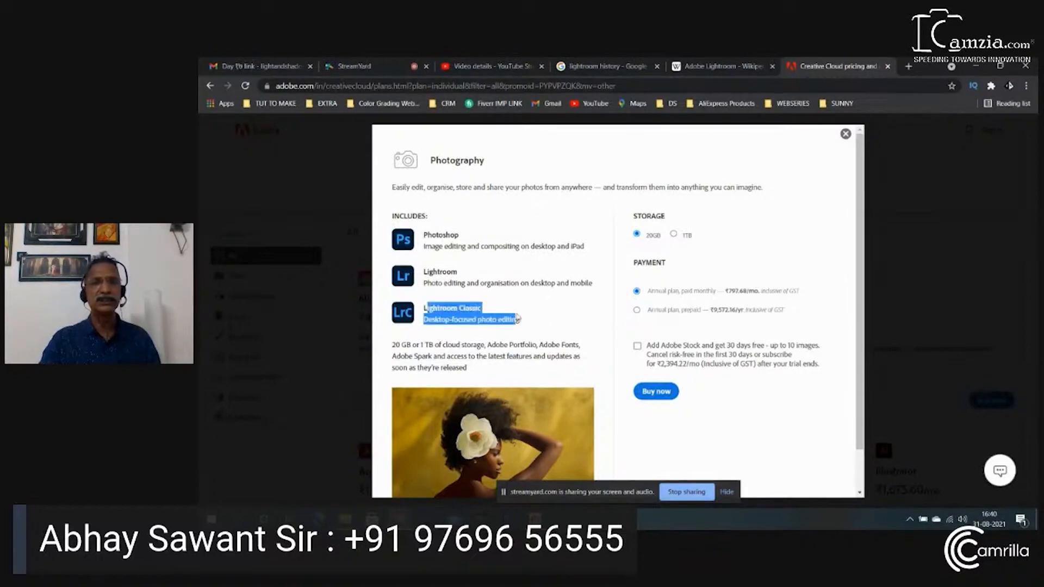
{"action": "left_click", "coordinate": [522, 324]}
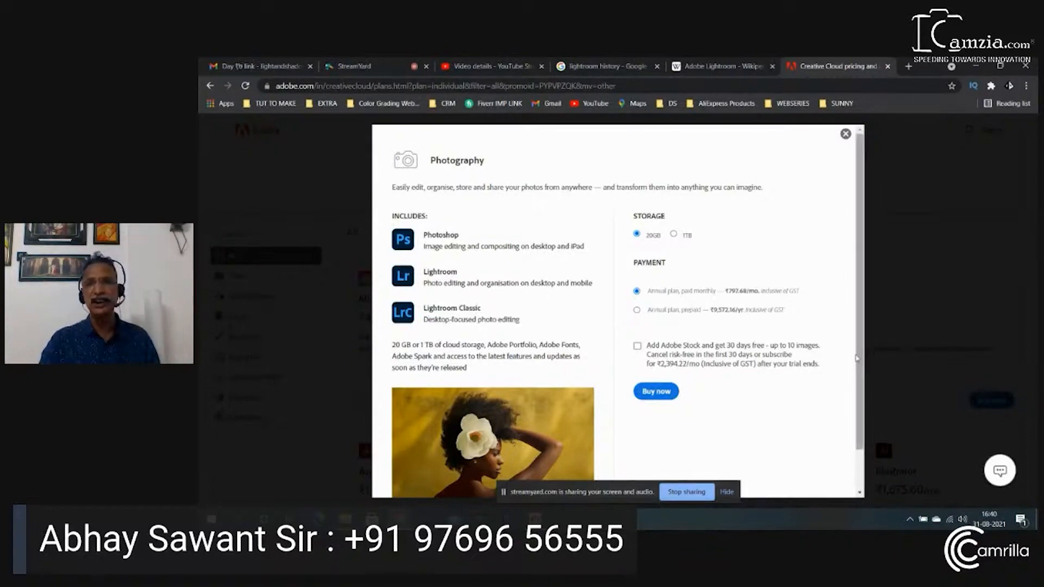
{"action": "scroll", "coordinate": [858, 359], "scroll_direction": "down", "scroll_amount": 1}
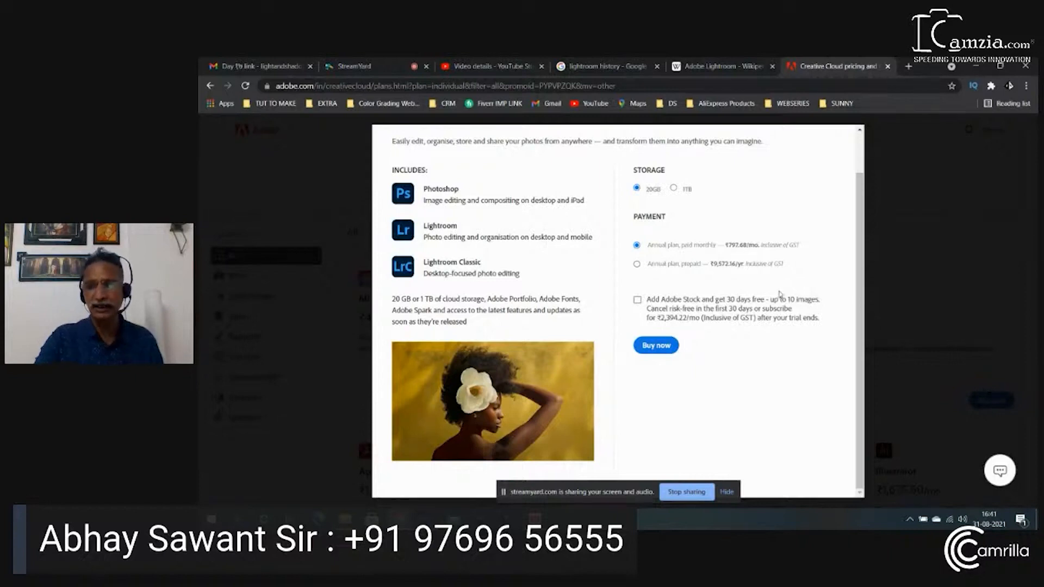
Switch to Calculator, multiply the monthly price 797.68 by 12, and minimize Calculator to return to the plan details
{"action": "key", "text": "XF86Calculator"}
{"action": "type", "text": "7"}
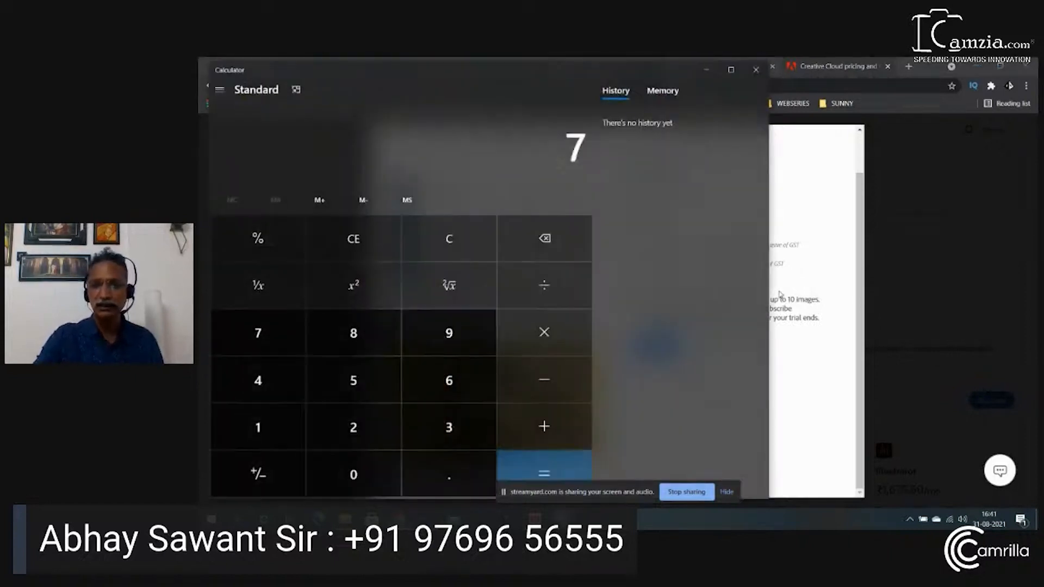
{"action": "type", "text": ",973"}
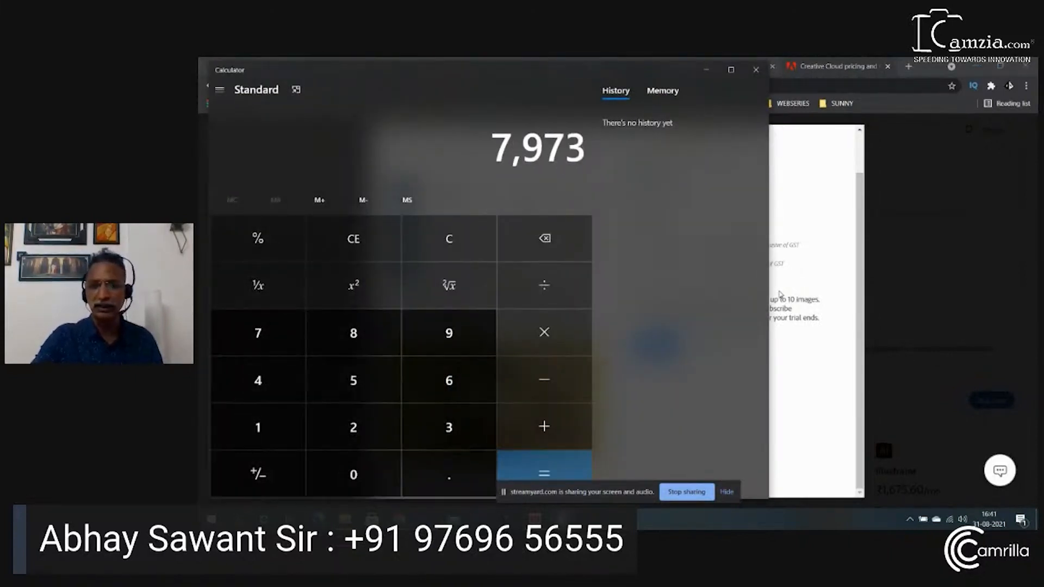
{"action": "key", "text": "BackSpace"}
{"action": "type", "text": ".68"}
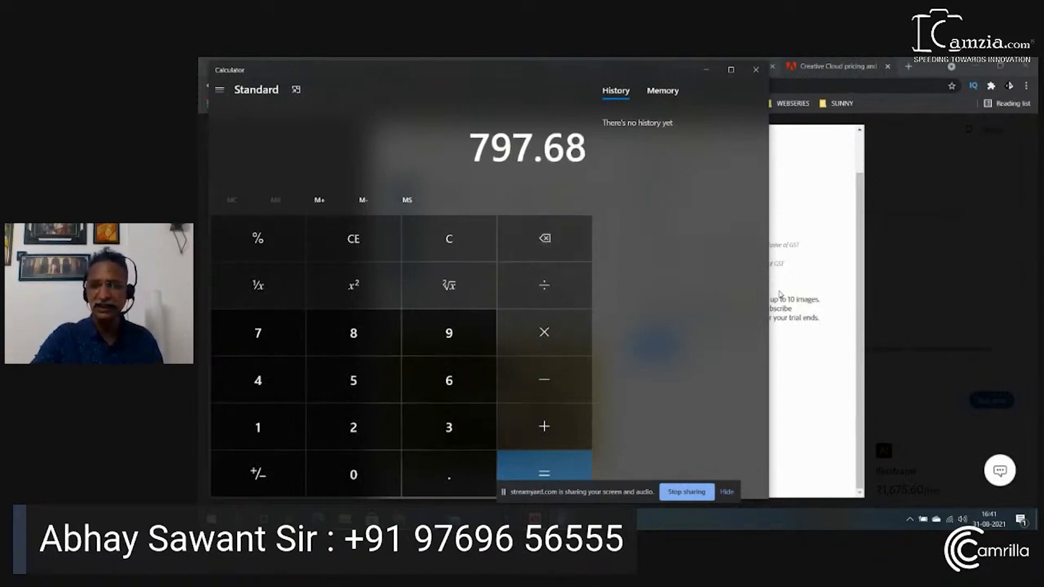
{"action": "type", "text": "*12"}
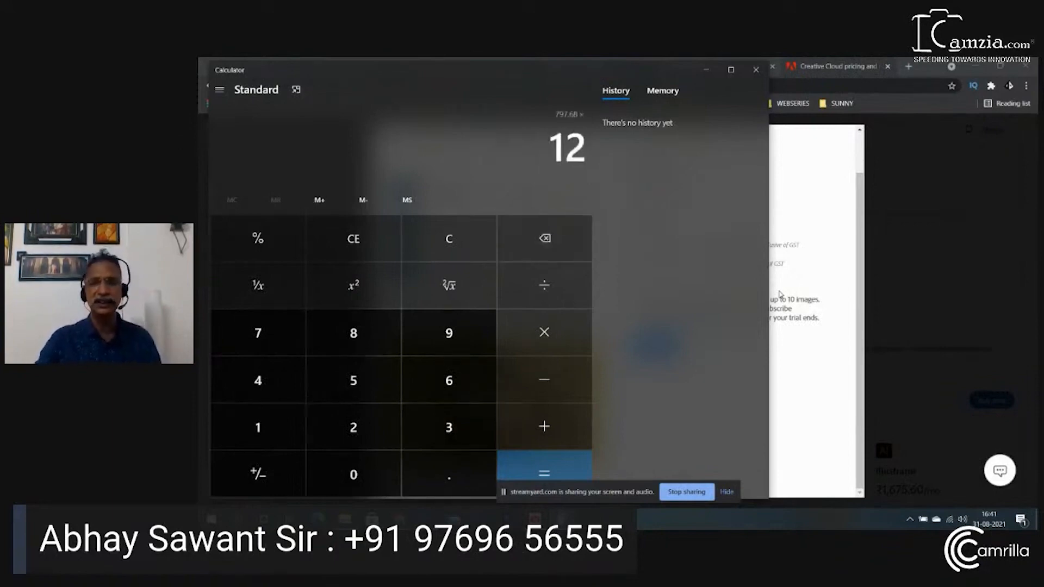
{"action": "key", "text": "Return"}
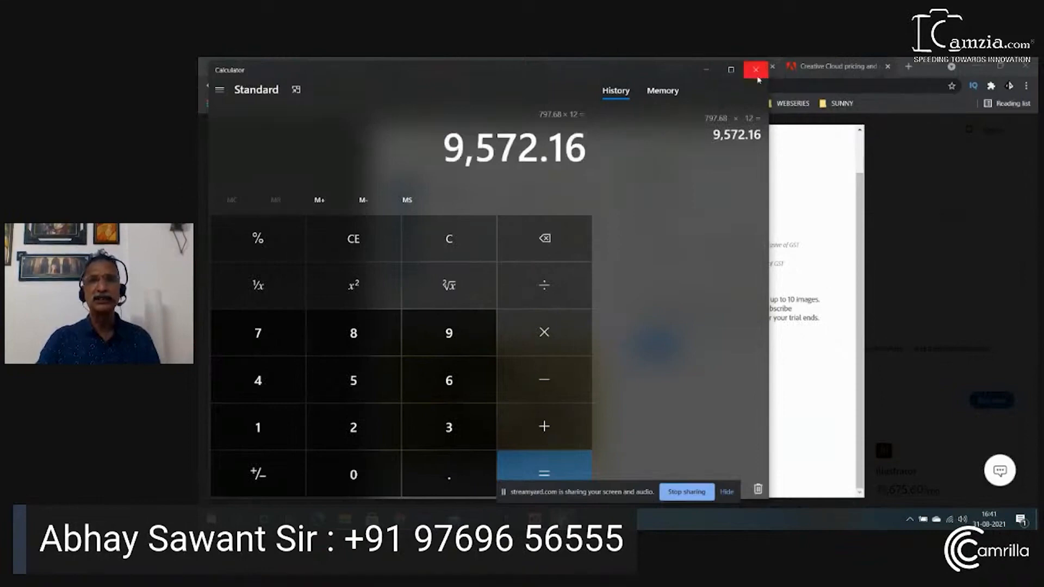
{"action": "left_click", "coordinate": [708, 72]}
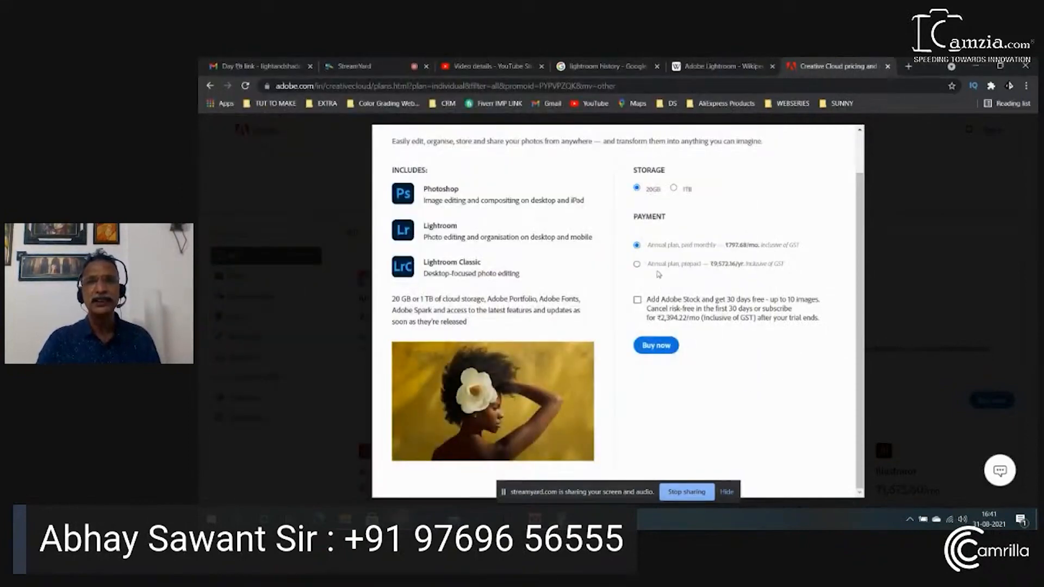
Compare the prepaid annual payment option, reselect the annual plan paid monthly, and stop sharing the browser screen
{"action": "left_click", "coordinate": [641, 267]}
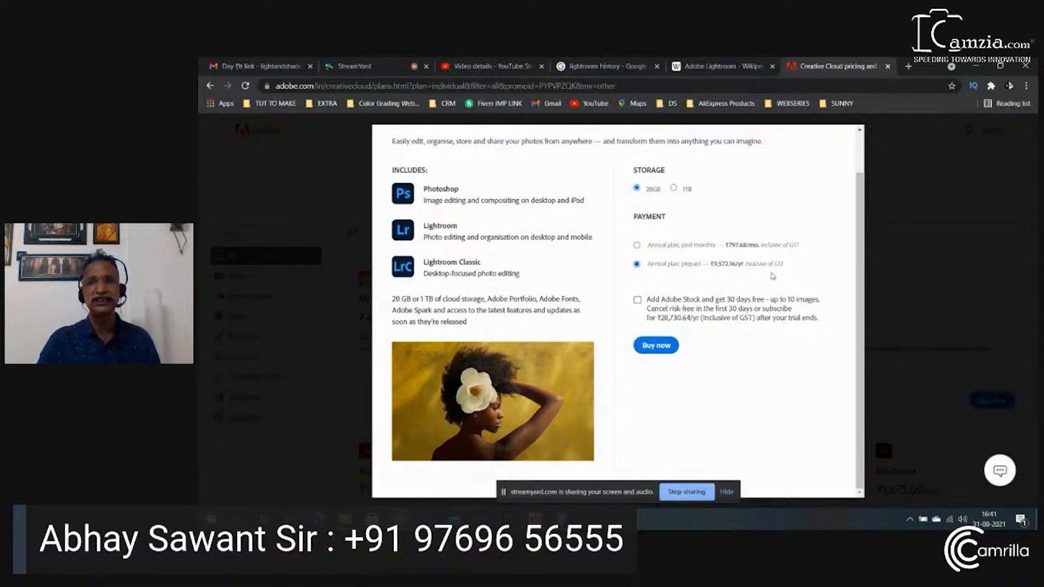
{"action": "left_click", "coordinate": [645, 246]}
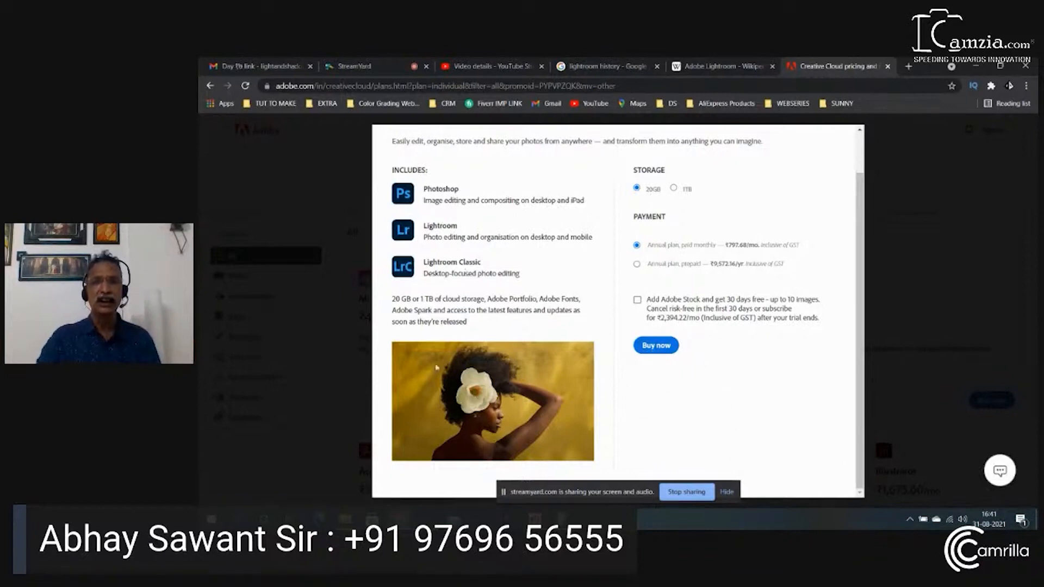
{"action": "left_click", "coordinate": [686, 492]}
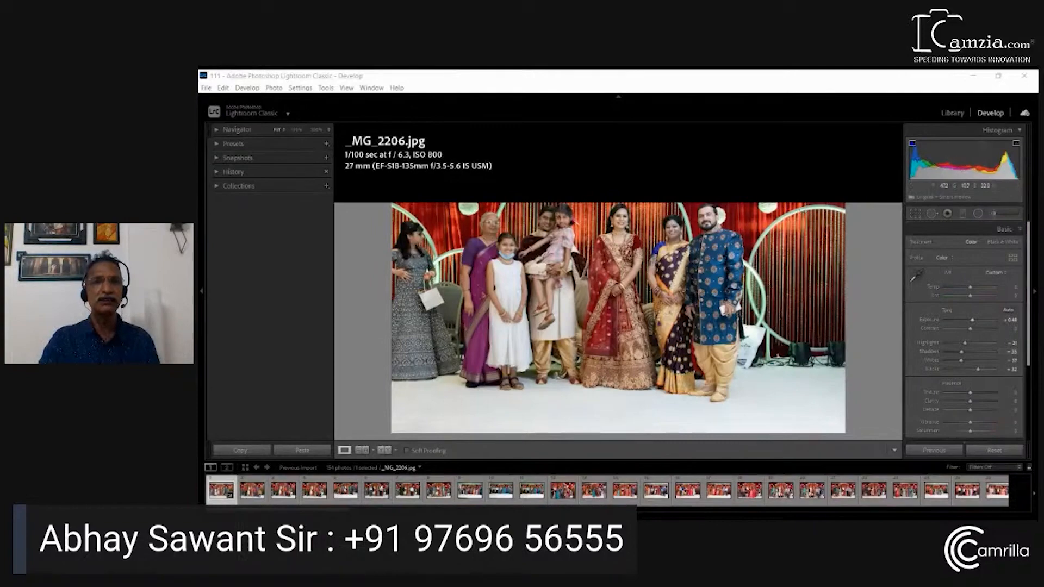
In Lightroom Classic, inspect the man's and child's faces in _MG_2206.jpg up close and raise Clarity to +11
{"action": "left_click", "coordinate": [555, 217]}
{"action": "left_click_drag", "start_coordinate": [579, 328], "coordinate": [505, 218]}
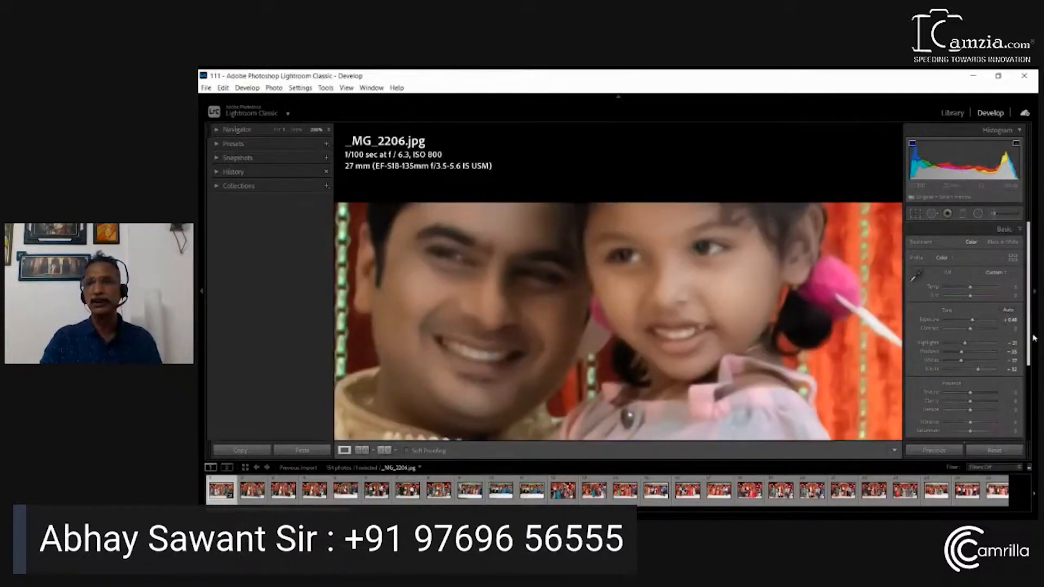
{"action": "left_click_drag", "start_coordinate": [1030, 334], "coordinate": [1030, 395]}
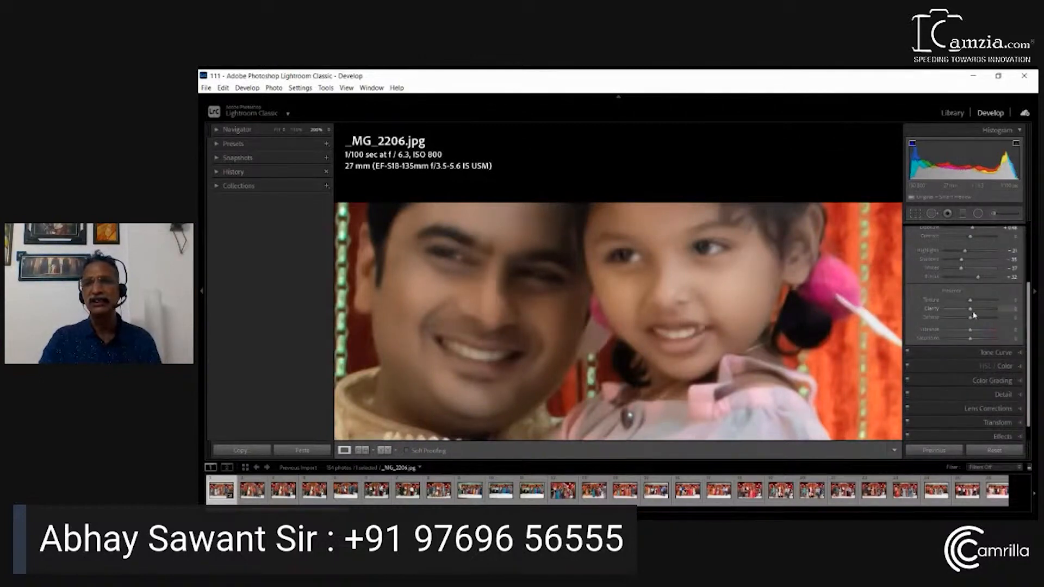
{"action": "left_click_drag", "start_coordinate": [977, 309], "coordinate": [974, 313]}
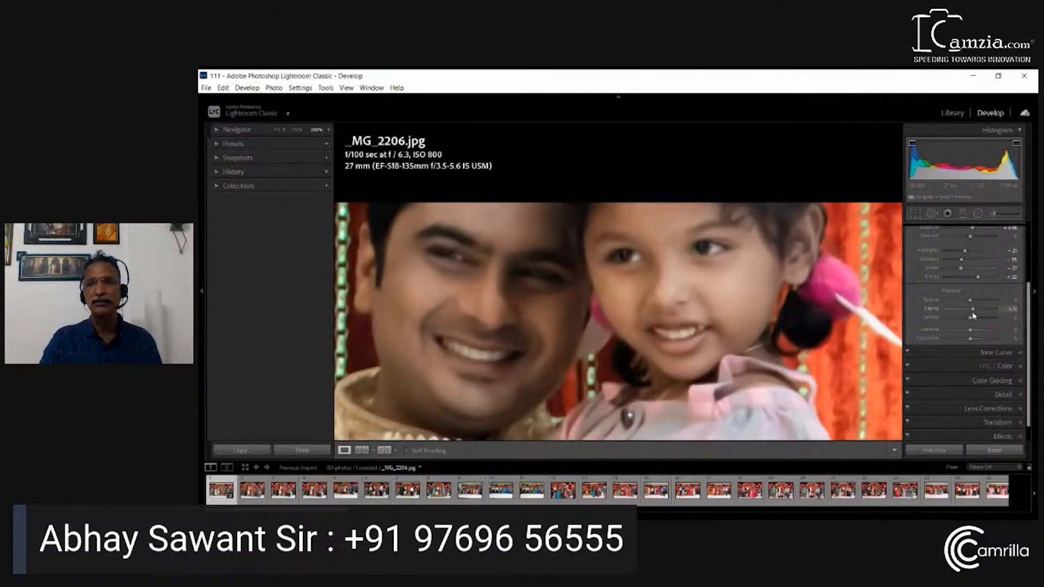
{"action": "left_click", "coordinate": [627, 293]}
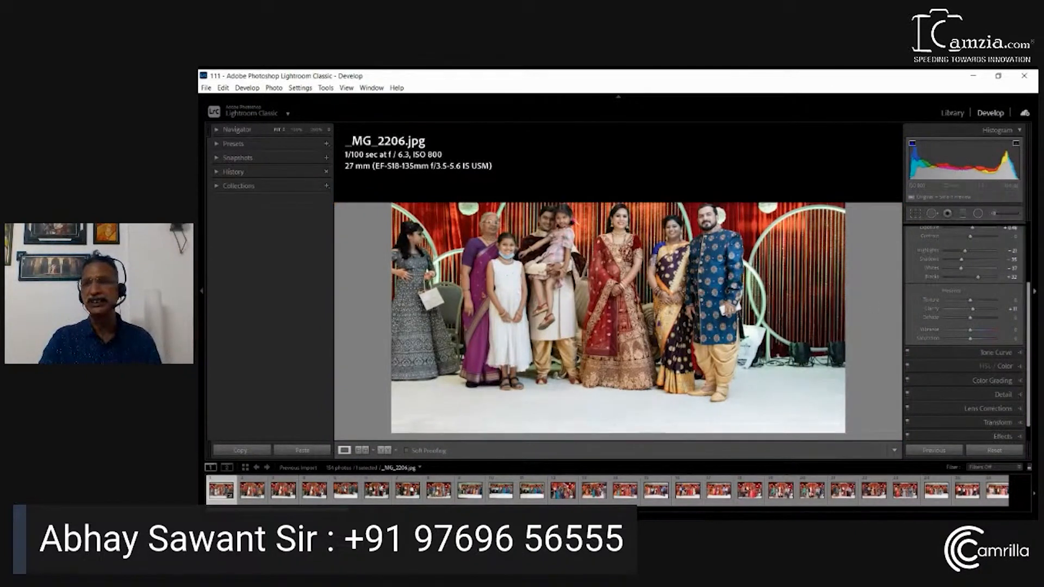
Correct the white balance of _MG_2206.jpg by sampling a target neutral on the leftmost woman's dark hair
{"action": "scroll", "coordinate": [1032, 338], "scroll_direction": "up", "scroll_amount": 3}
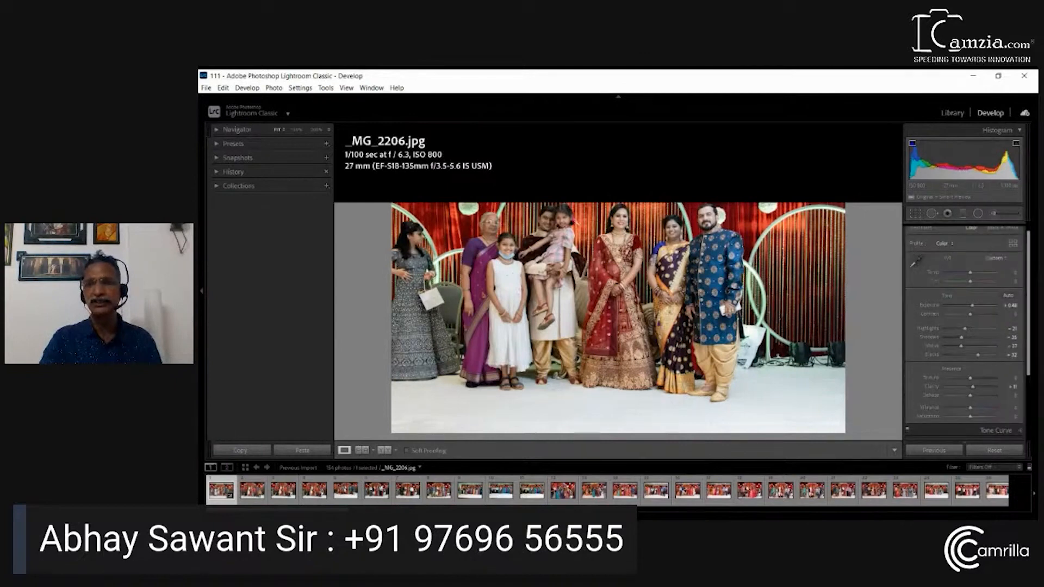
{"action": "scroll", "coordinate": [1030, 385], "scroll_direction": "down", "scroll_amount": 3}
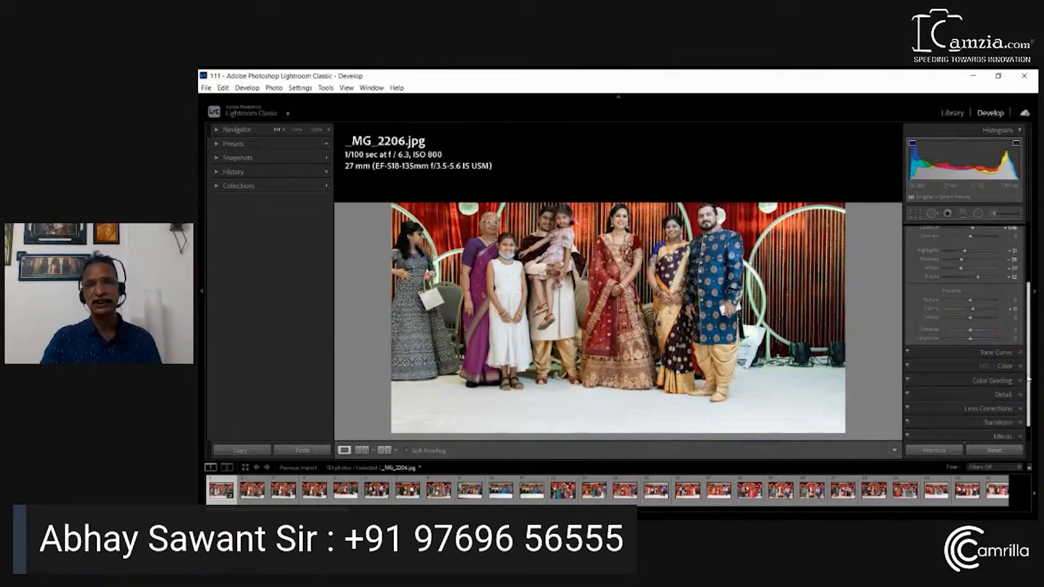
{"action": "scroll", "coordinate": [1017, 305], "scroll_direction": "up", "scroll_amount": 3}
{"action": "left_click", "coordinate": [915, 276]}
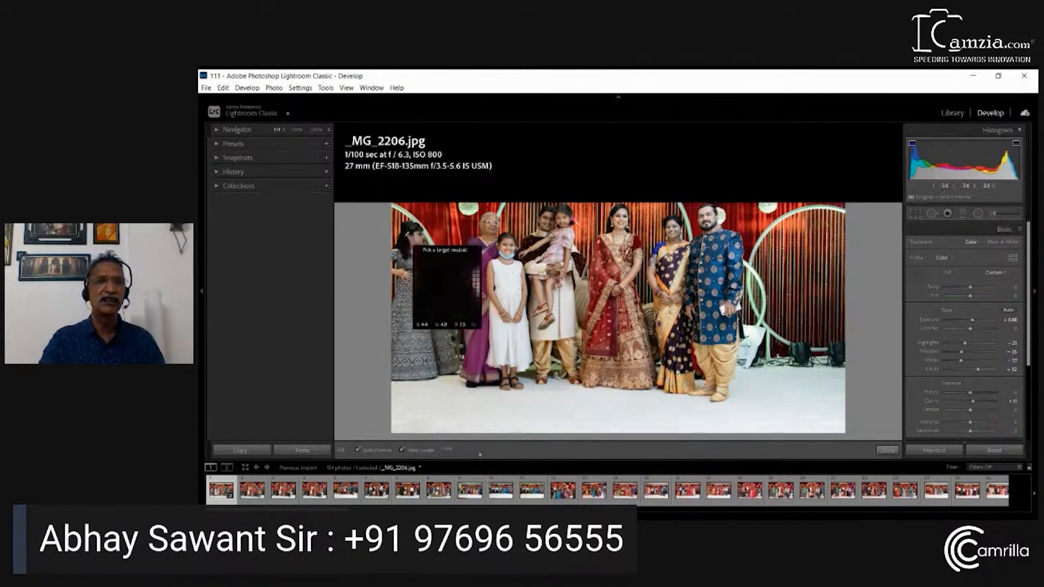
{"action": "left_click", "coordinate": [409, 242]}
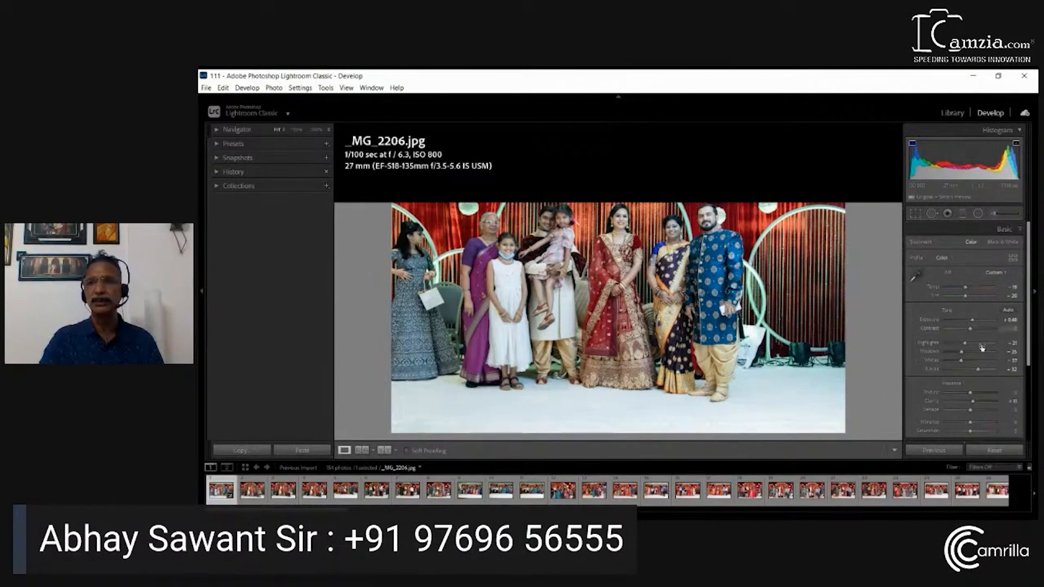
Review the export choices for _MG_2206.jpg and the adjustments offered in Copy Settings, closing both without applying anything
{"action": "scroll", "coordinate": [925, 326], "scroll_direction": "down", "scroll_amount": 3}
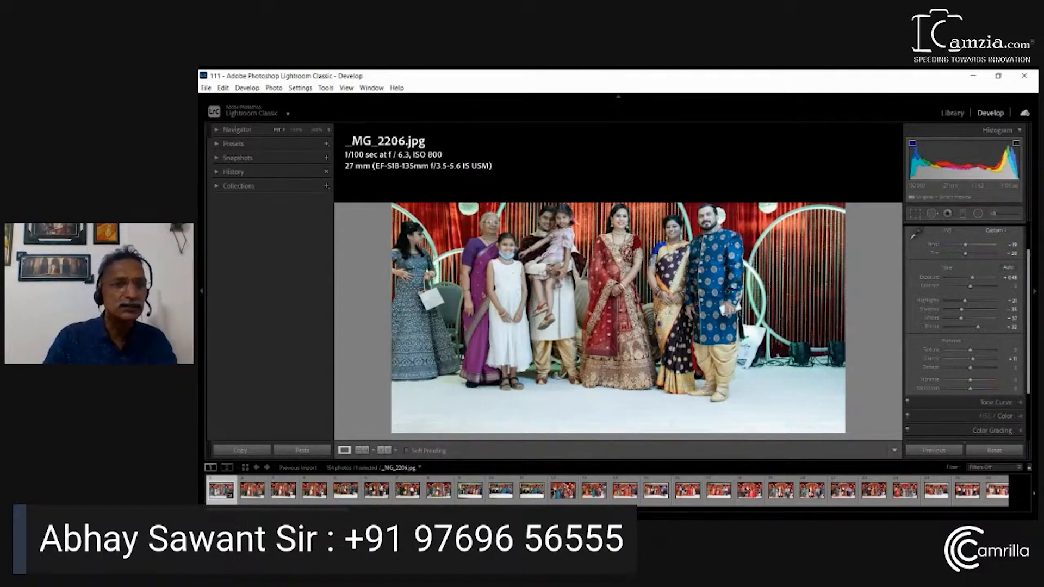
{"action": "right_click", "coordinate": [361, 485]}
{"action": "key", "text": "Escape"}
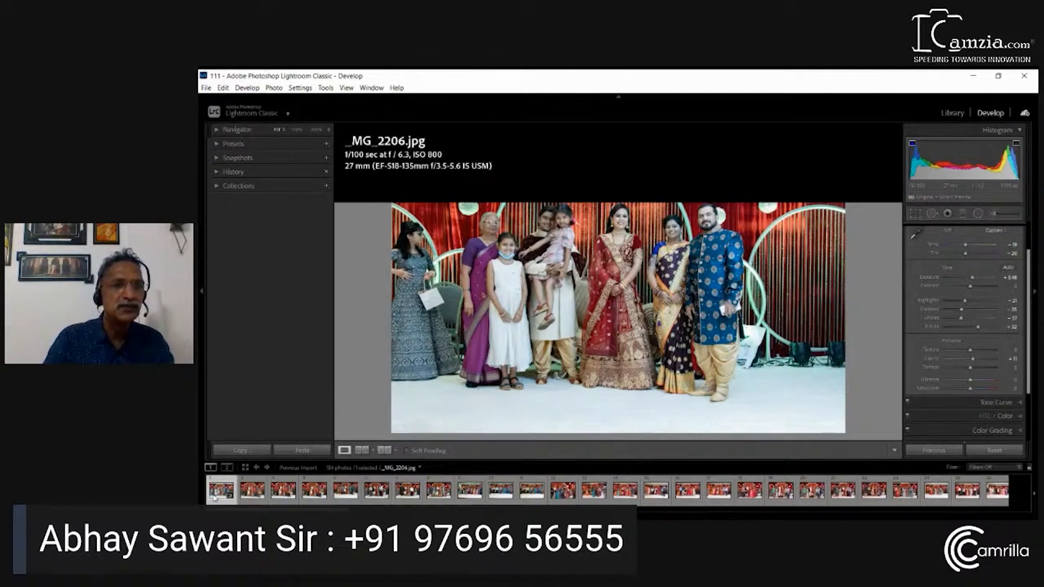
{"action": "right_click", "coordinate": [361, 486]}
{"action": "key", "text": "Escape"}
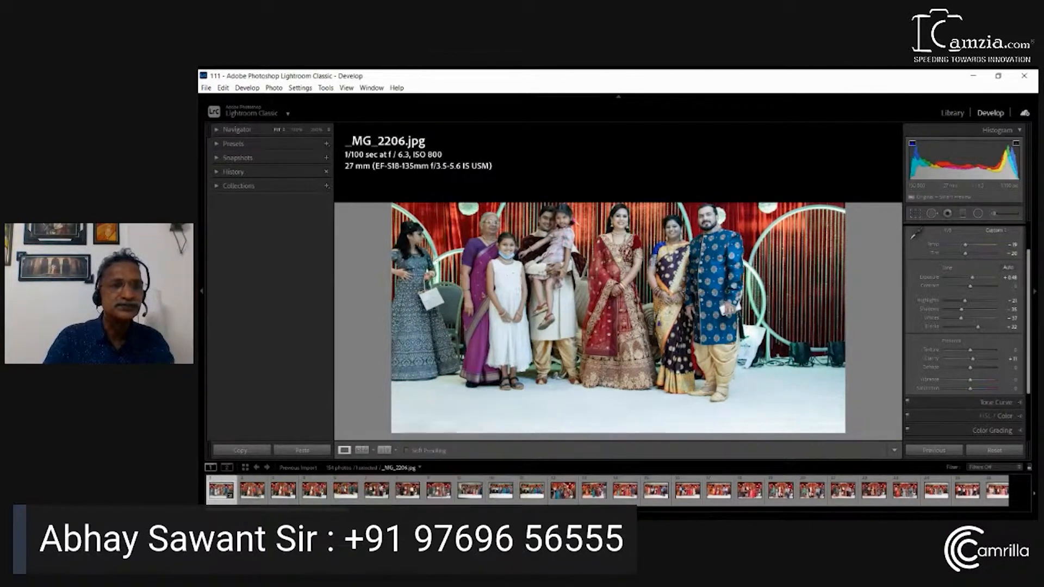
{"action": "mouse_move", "coordinate": [294, 427]}
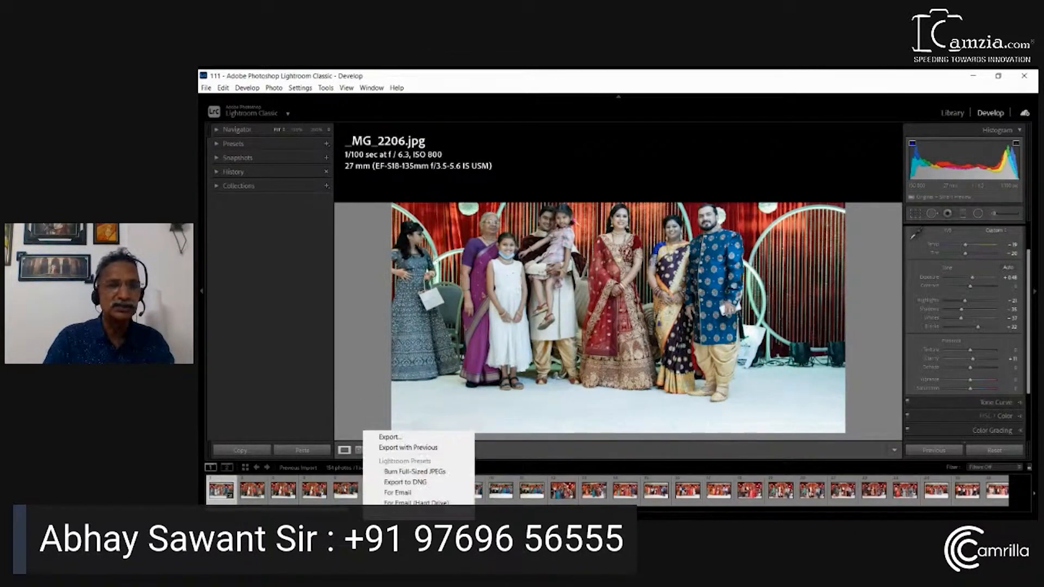
{"action": "left_click", "coordinate": [262, 497]}
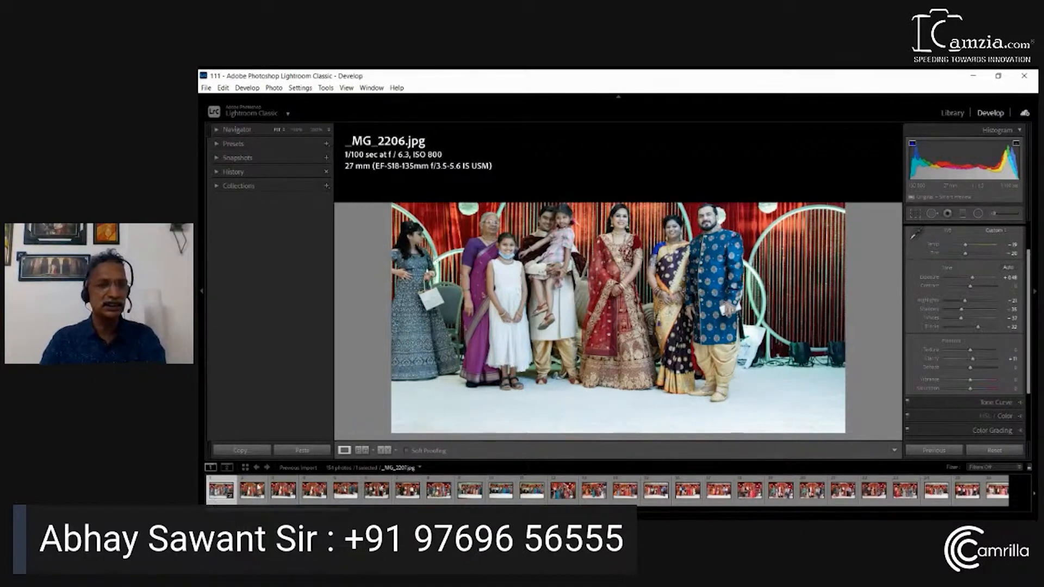
{"action": "left_click", "coordinate": [231, 452]}
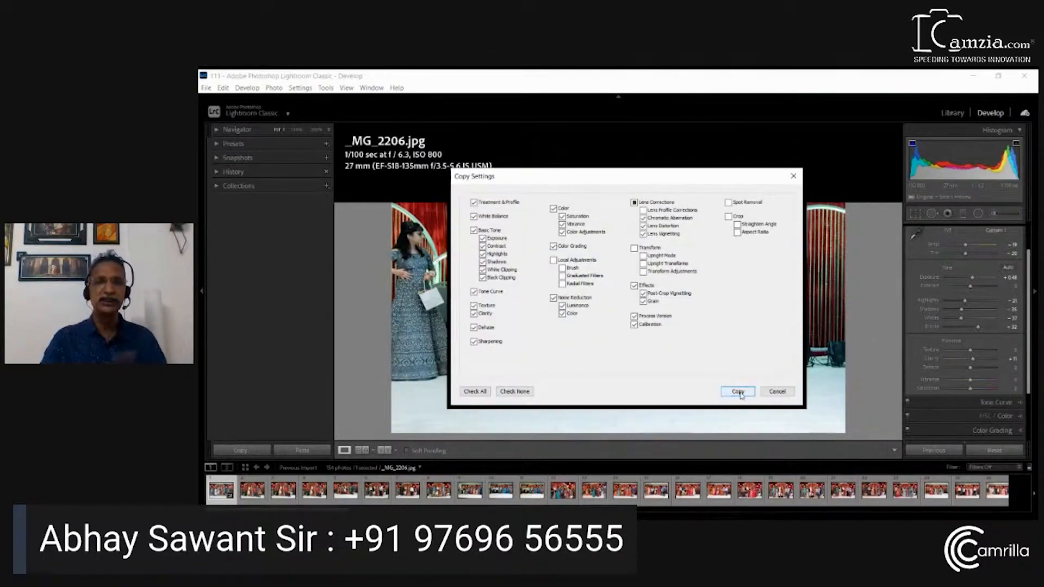
{"action": "left_click", "coordinate": [790, 393]}
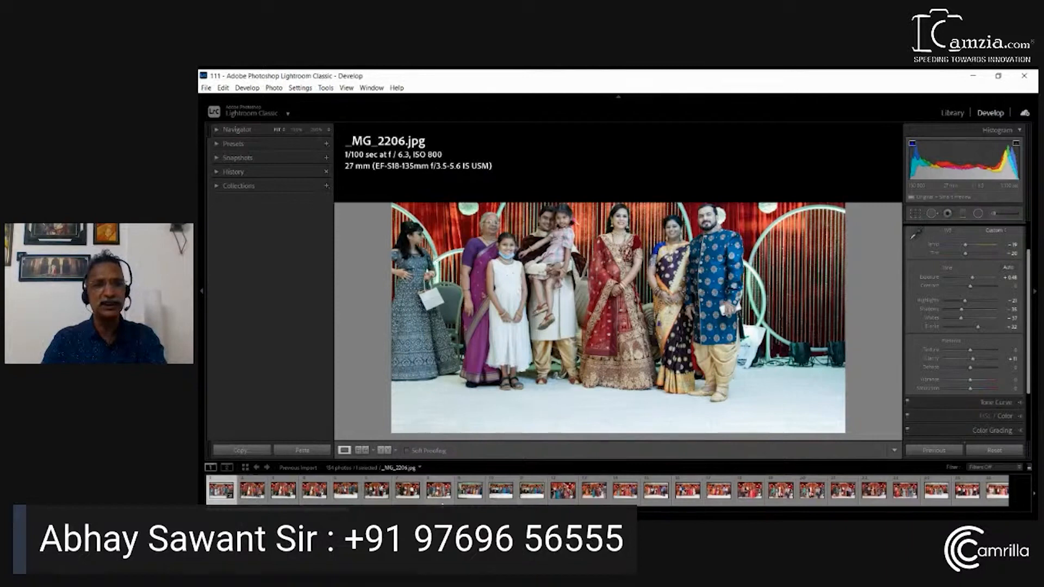
Select the first ten filmstrip photos and synchronize the Develop settings of _MG_2206.jpg across them without reviewing the settings list
{"action": "left_click", "coordinate": [503, 495], "text": "shift"}
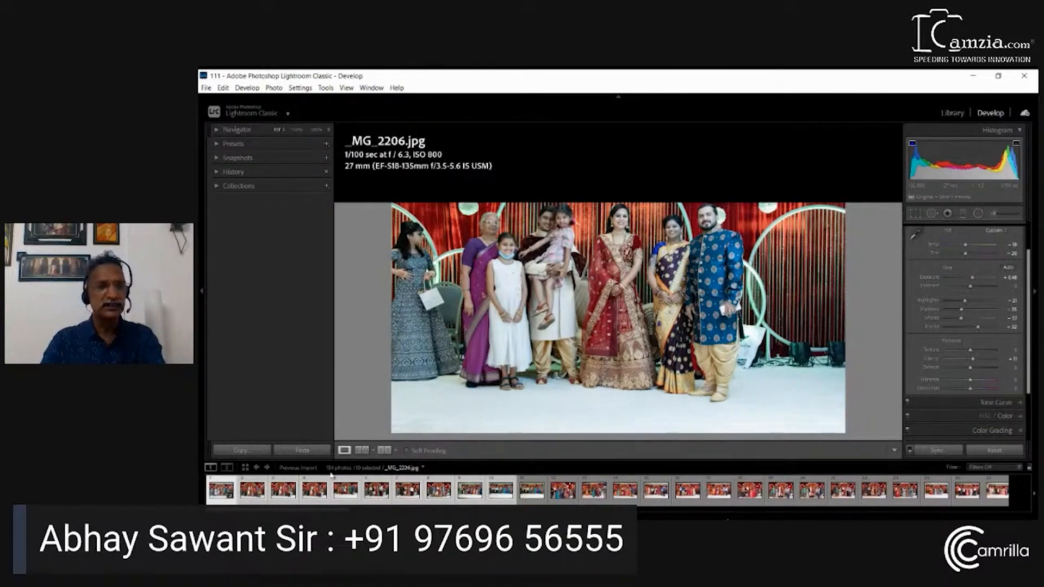
{"action": "key", "text": "alt"}
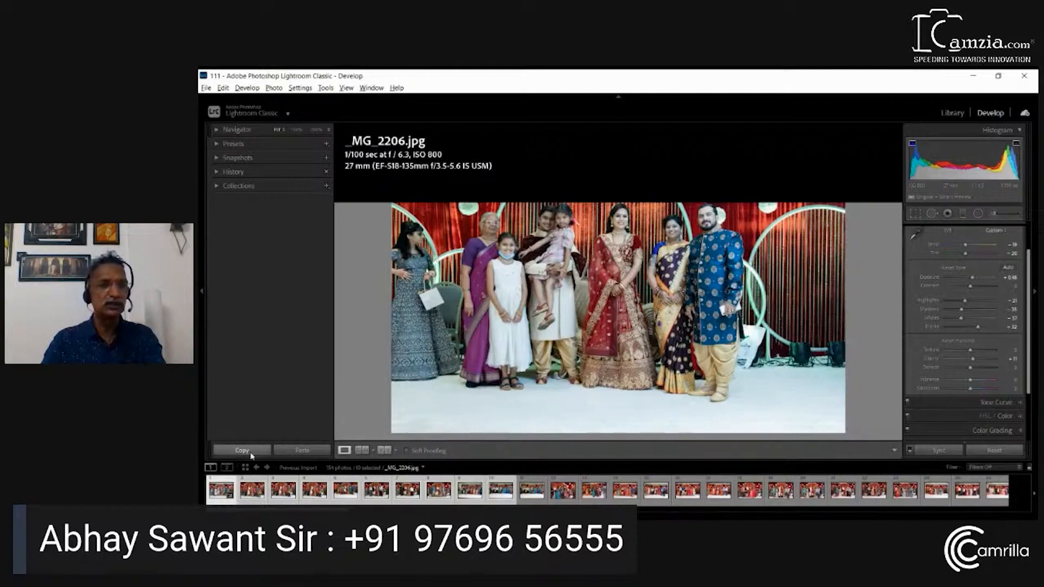
{"action": "left_click", "coordinate": [251, 454], "text": "alt"}
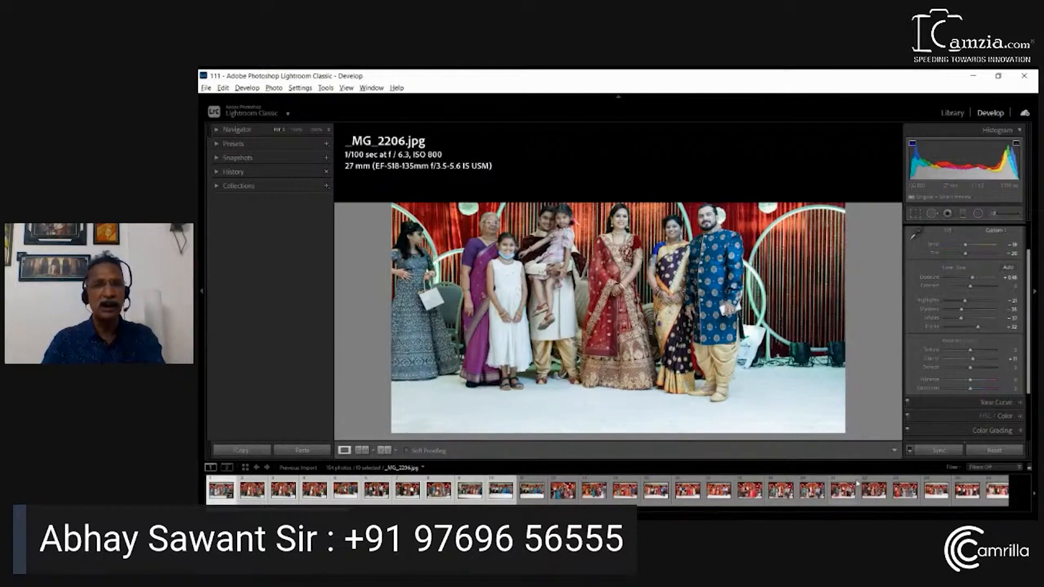
{"action": "left_click", "coordinate": [936, 451], "text": "alt"}
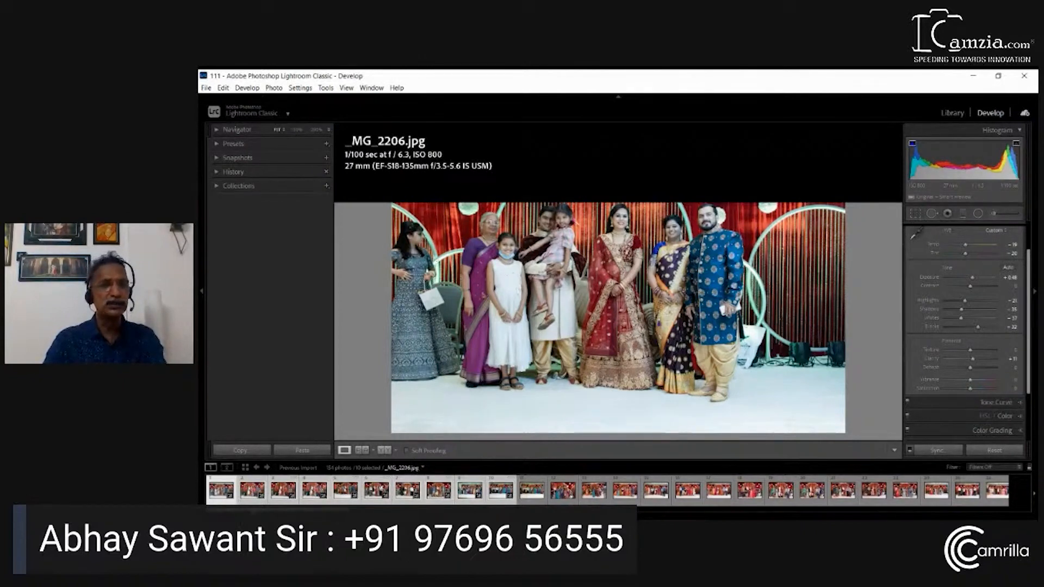
Check the synchronized corrections on several of the ten photos, from _MG_2207.jpg to _MG_2217.jpg, comparing them with _MG_2206.jpg
{"action": "left_click", "coordinate": [250, 498]}
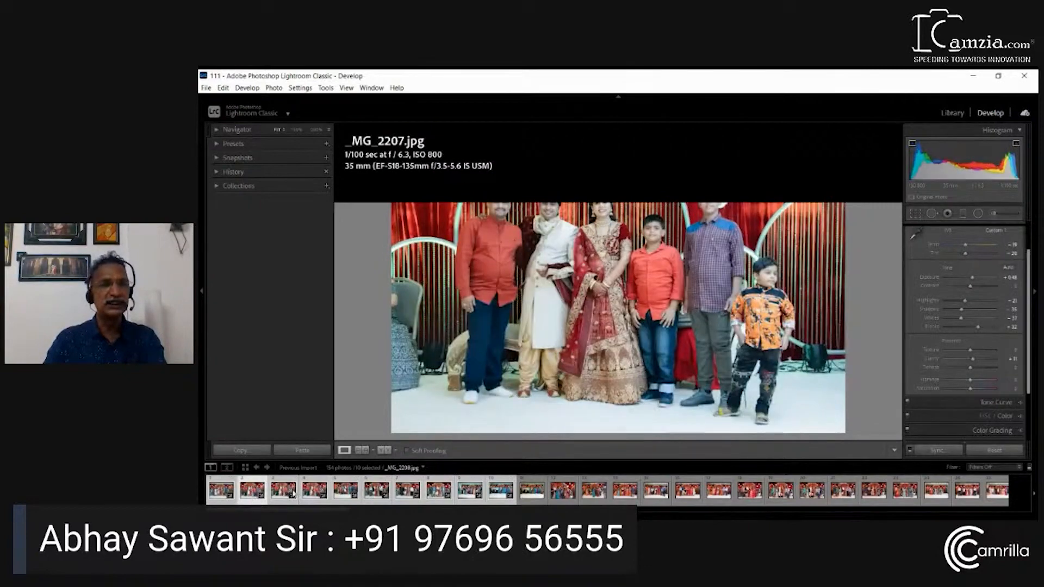
{"action": "left_click", "coordinate": [283, 491]}
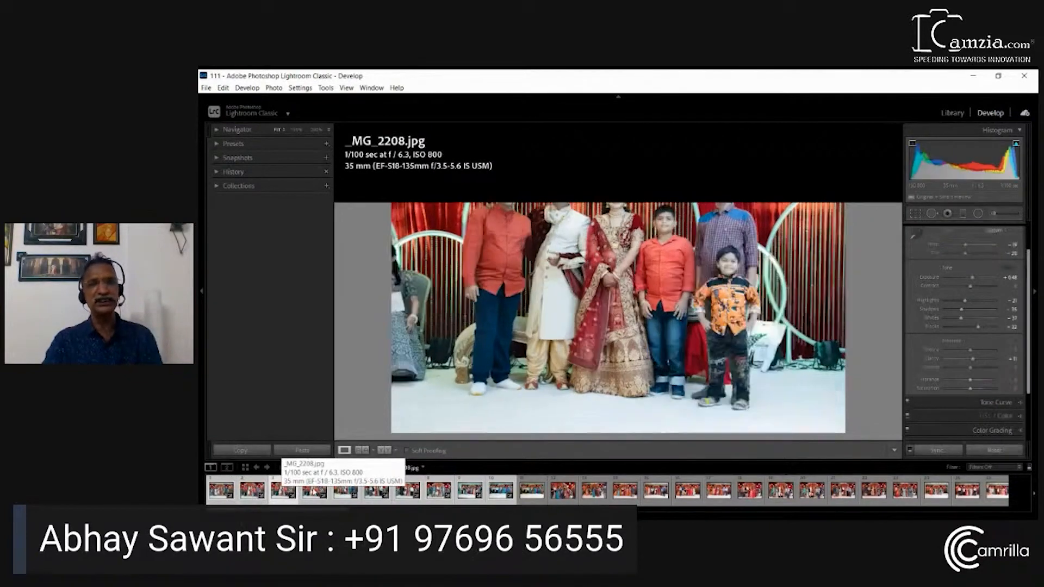
{"action": "left_click", "coordinate": [314, 491]}
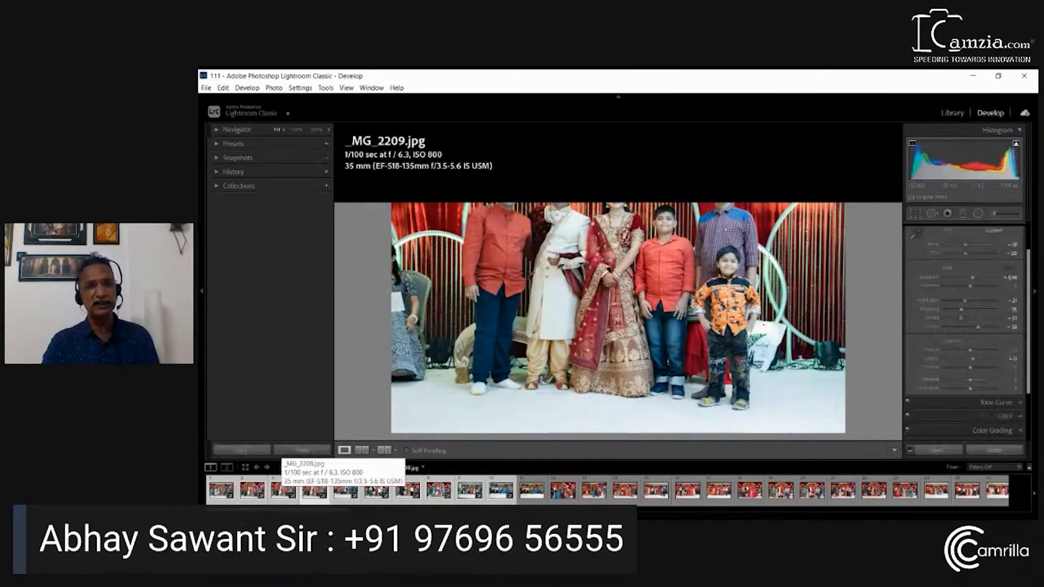
{"action": "left_click", "coordinate": [407, 491]}
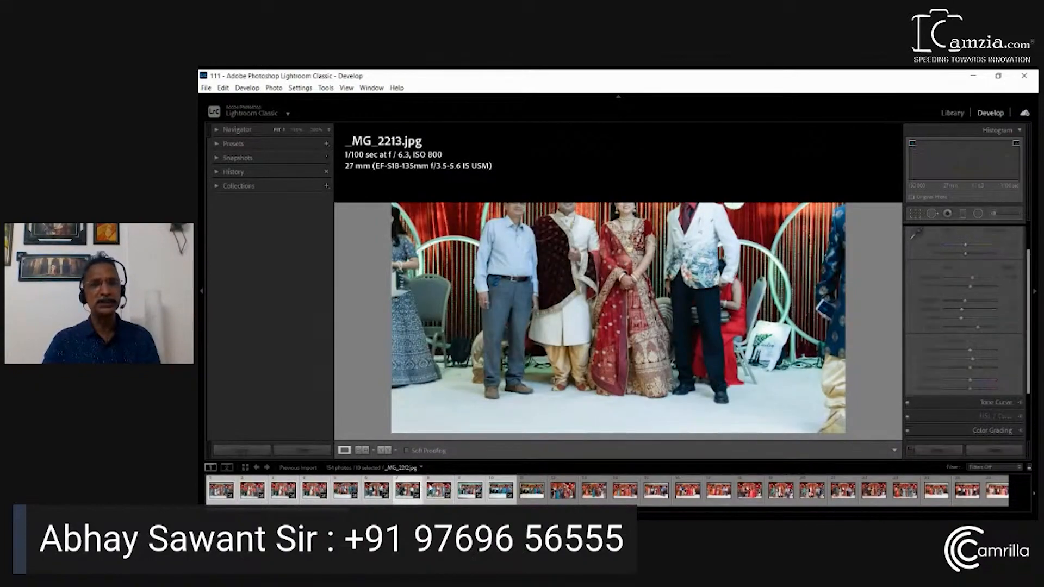
{"action": "left_click", "coordinate": [465, 492]}
{"action": "left_click", "coordinate": [497, 492]}
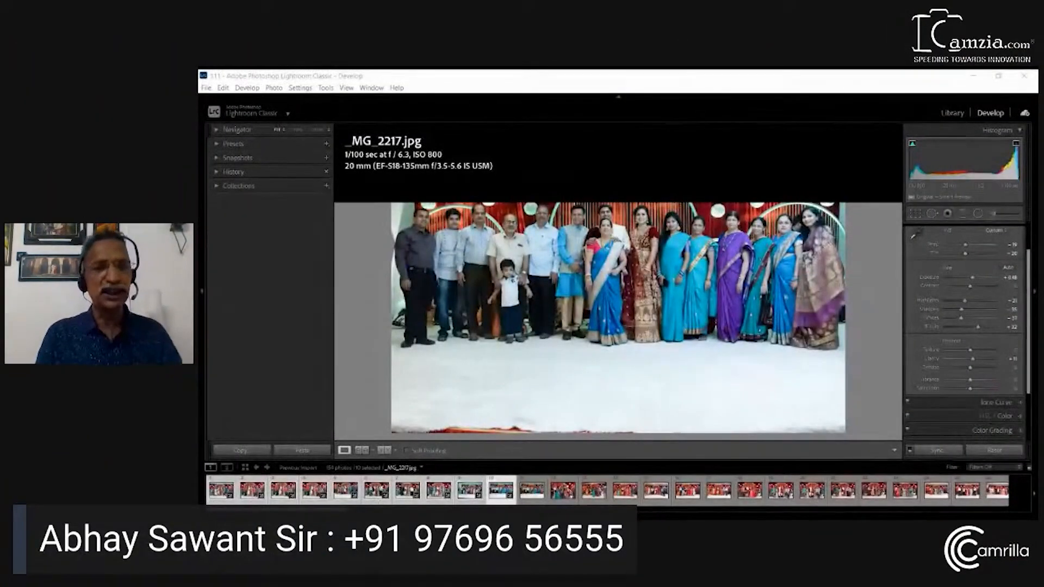
{"action": "left_click", "coordinate": [219, 491]}
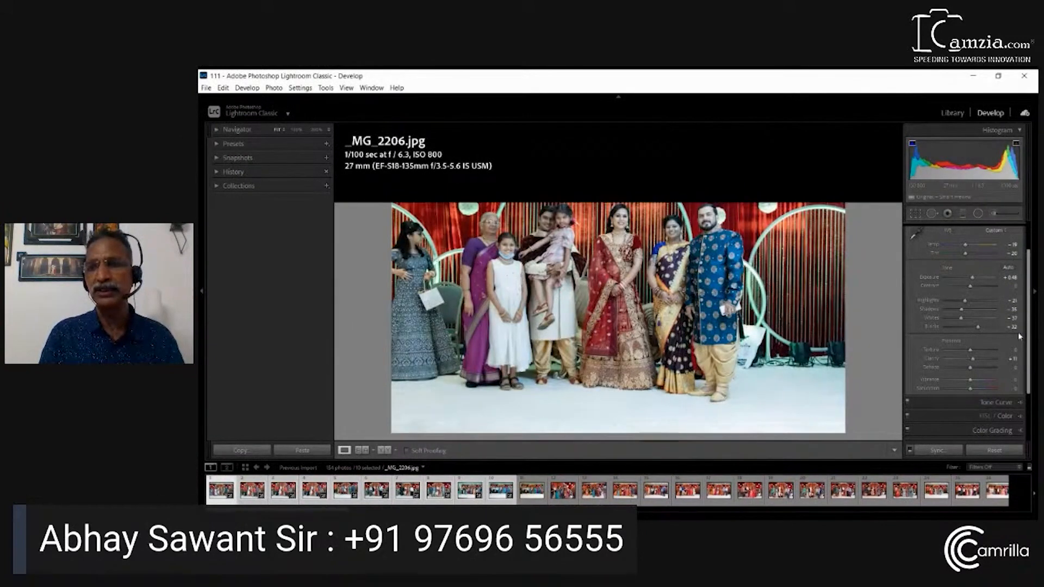
{"action": "left_click", "coordinate": [500, 492]}
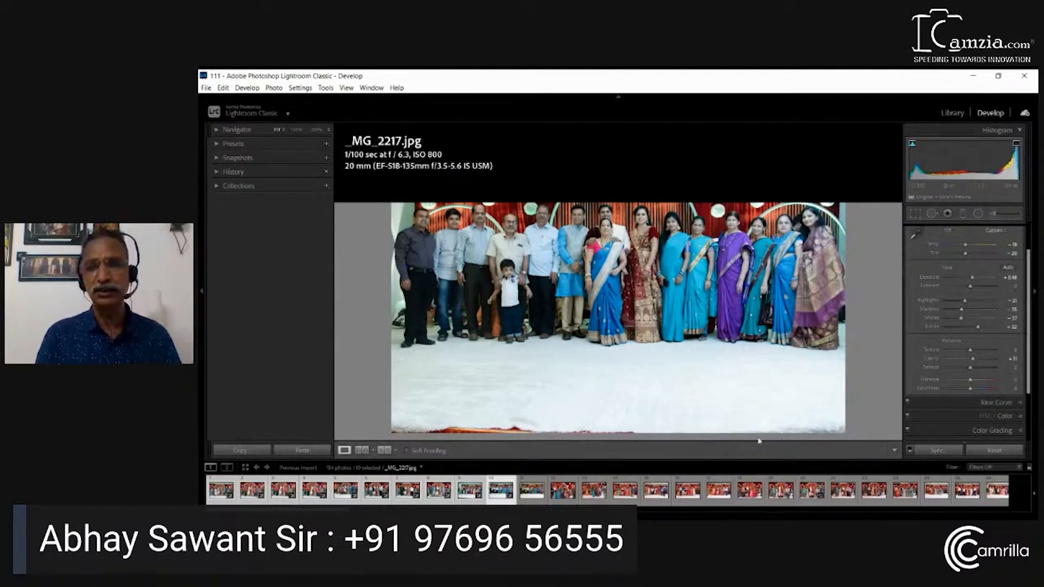
Browse the filmstrip past _MG_2228.jpg and open _MG_2303.jpg, the vertical photo of the woman in a pale green dress
{"action": "left_click", "coordinate": [781, 493]}
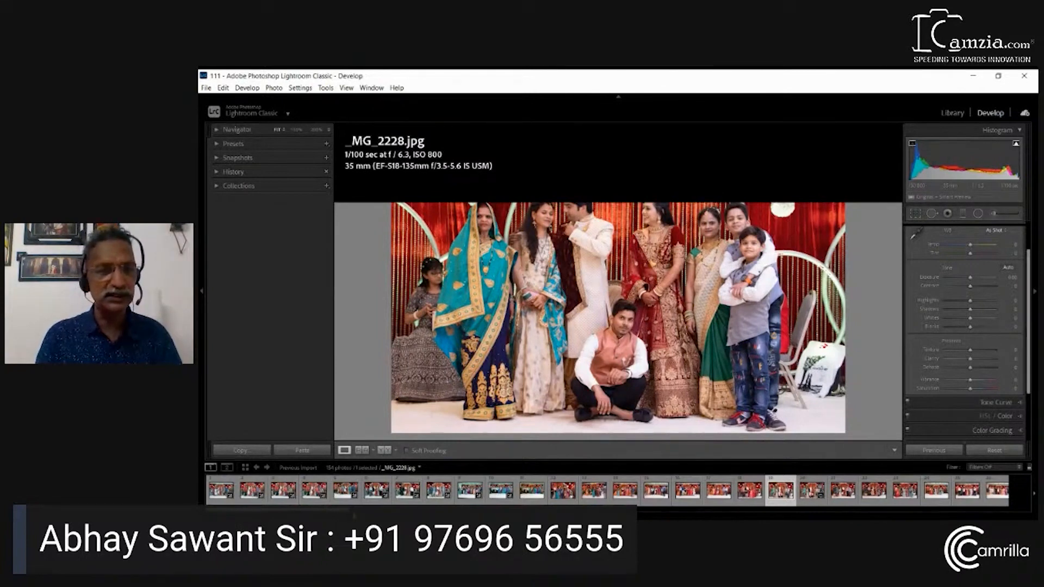
{"action": "scroll", "coordinate": [618, 490], "scroll_direction": "down", "scroll_amount": 10}
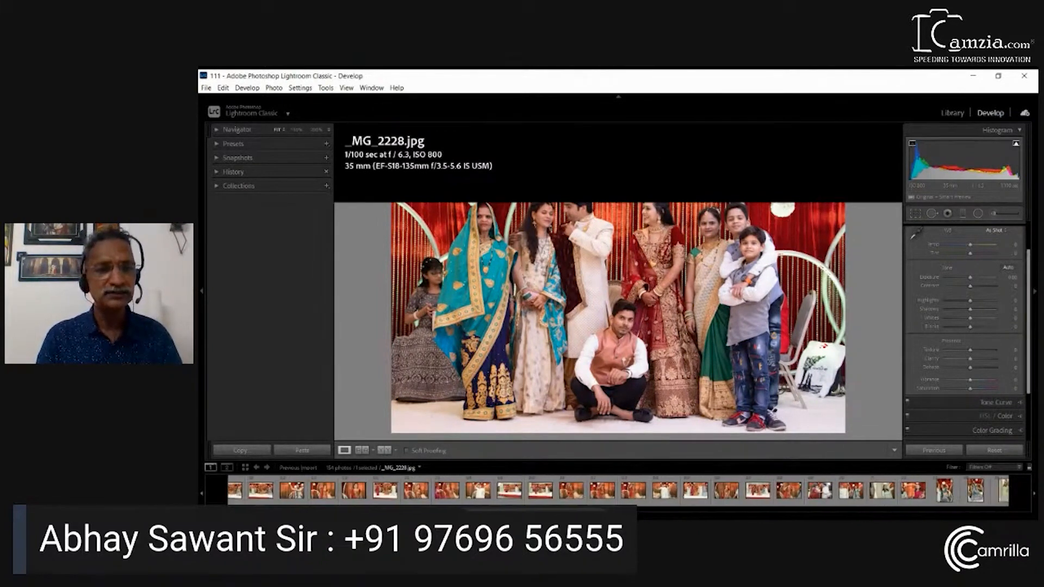
{"action": "scroll", "coordinate": [619, 491], "scroll_direction": "down", "scroll_amount": 8}
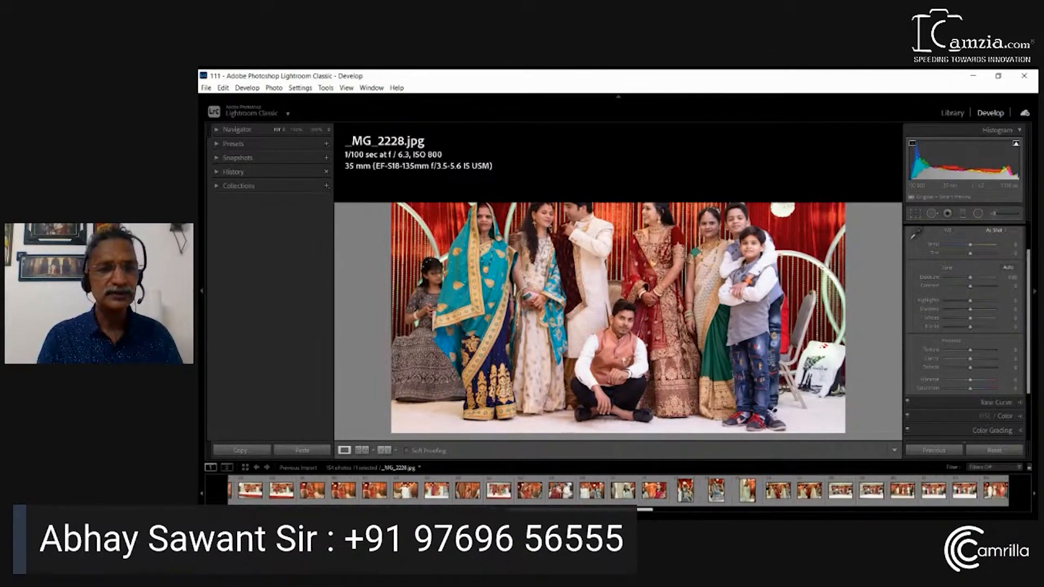
{"action": "scroll", "coordinate": [618, 490], "scroll_direction": "down", "scroll_amount": 5}
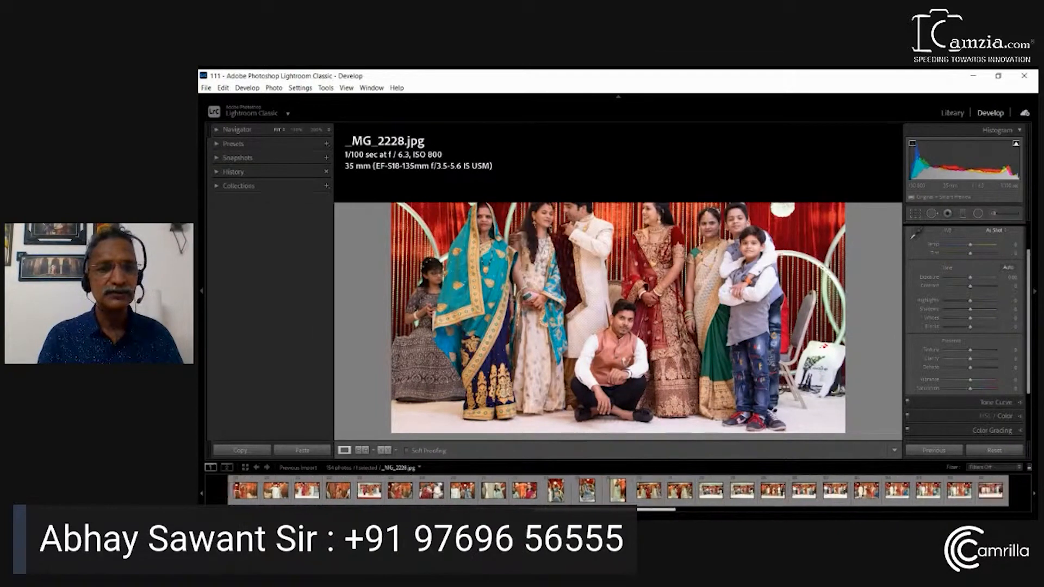
{"action": "scroll", "coordinate": [619, 491], "scroll_direction": "down", "scroll_amount": 8}
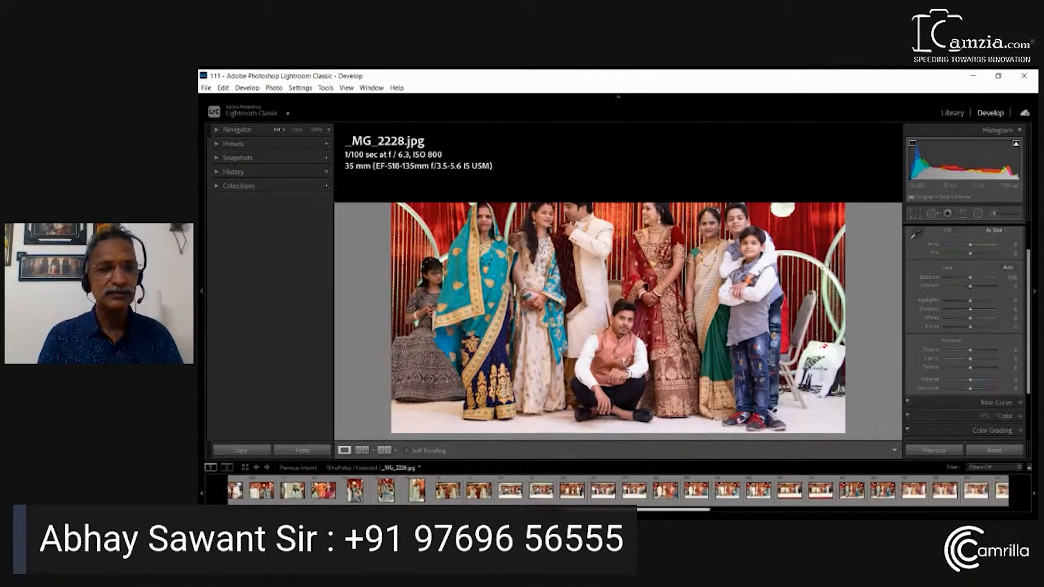
{"action": "scroll", "coordinate": [619, 491], "scroll_direction": "down", "scroll_amount": 5}
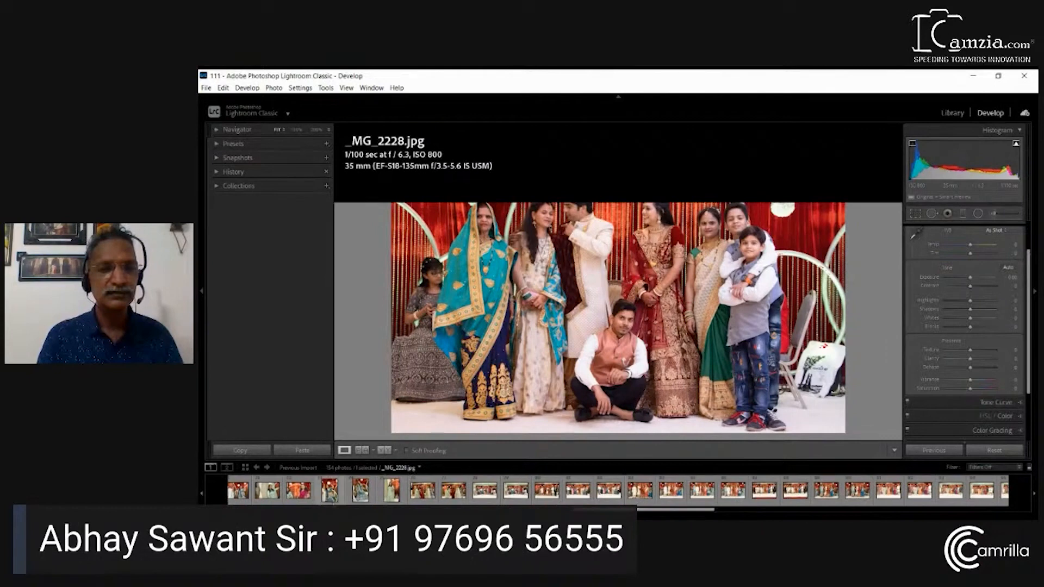
{"action": "left_click", "coordinate": [398, 493]}
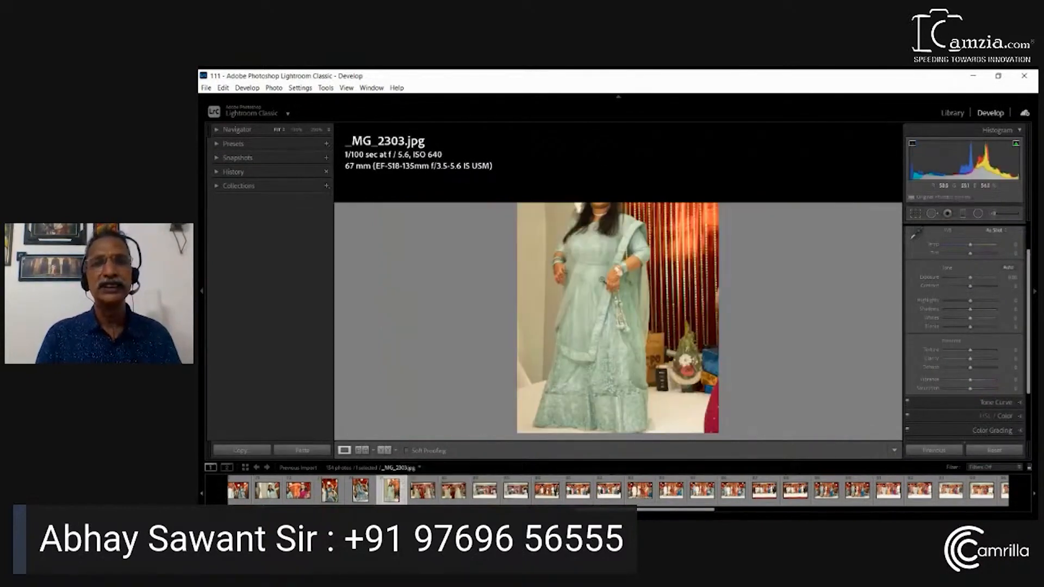
Inspect the woman's face up close in _MG_2303.jpg and correct the white balance by sampling the white floor beside her dress
{"action": "left_click", "coordinate": [601, 190]}
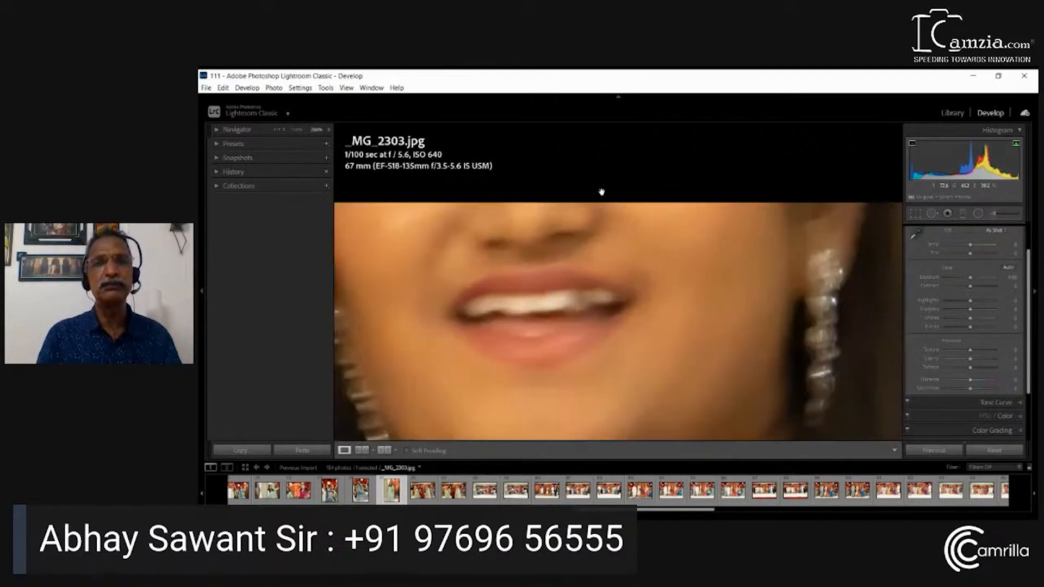
{"action": "left_click_drag", "start_coordinate": [648, 227], "coordinate": [705, 238]}
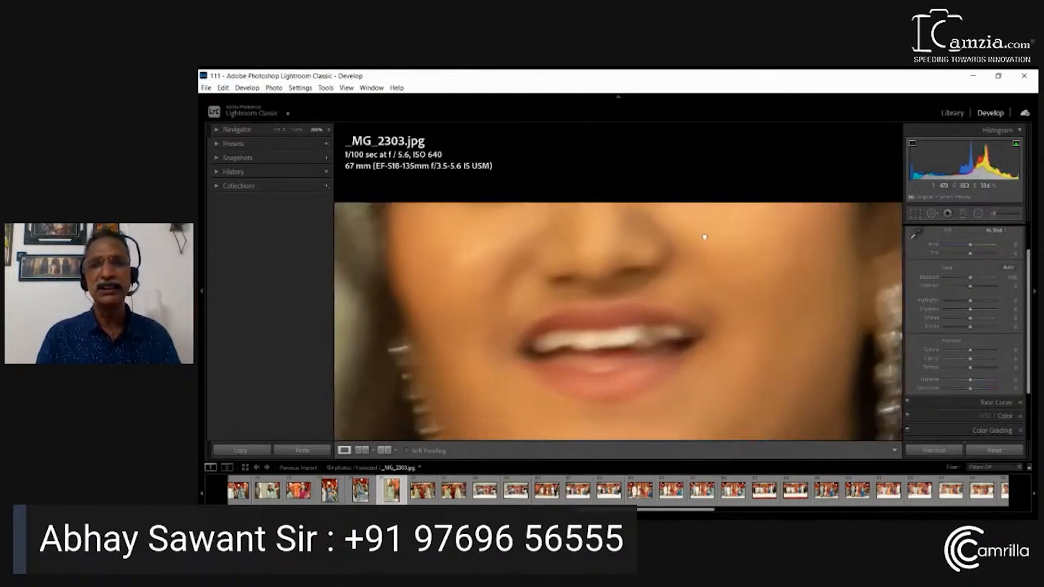
{"action": "left_click", "coordinate": [712, 281]}
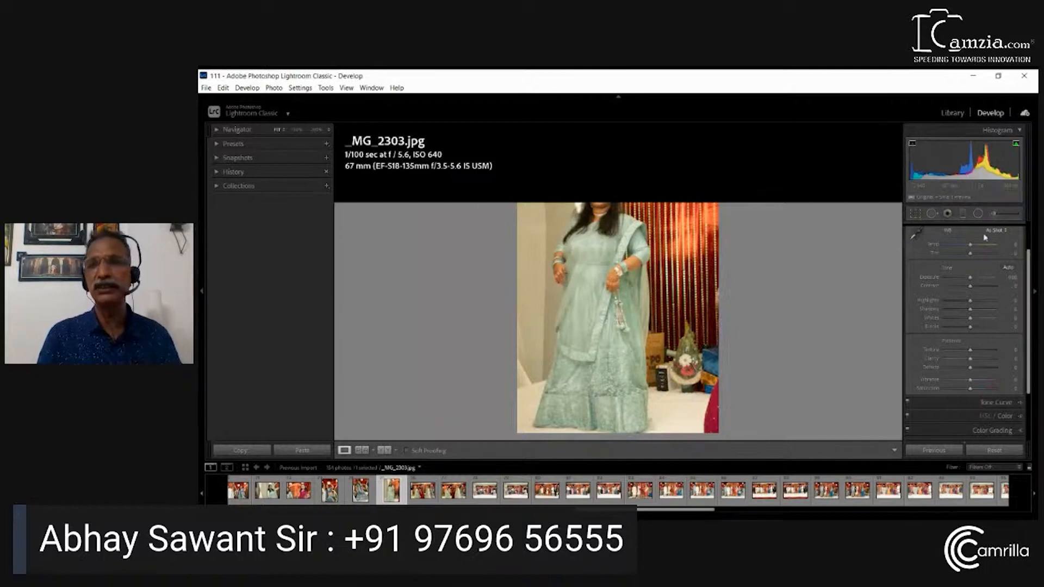
{"action": "left_click", "coordinate": [915, 236]}
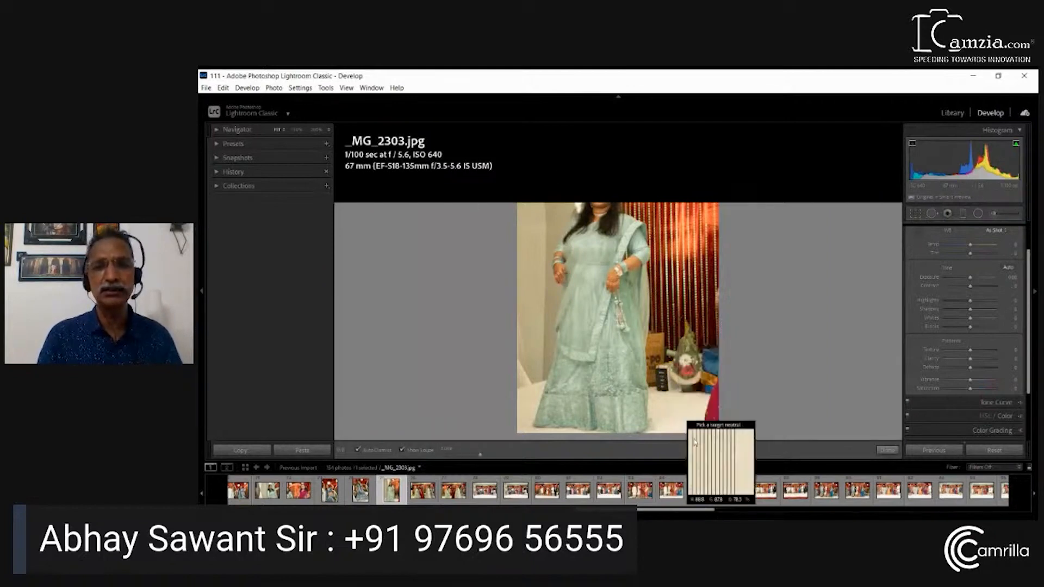
{"action": "left_click", "coordinate": [676, 407]}
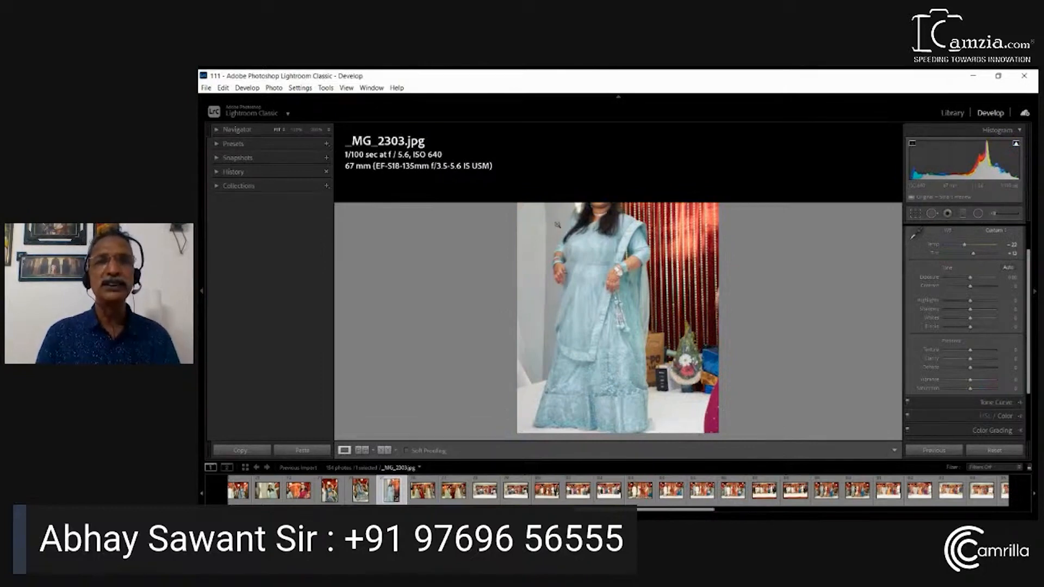
Examine the woman's face up close again and raise Clarity to +11 in _MG_2303.jpg
{"action": "left_click", "coordinate": [602, 189]}
{"action": "left_click_drag", "start_coordinate": [661, 197], "coordinate": [796, 160]}
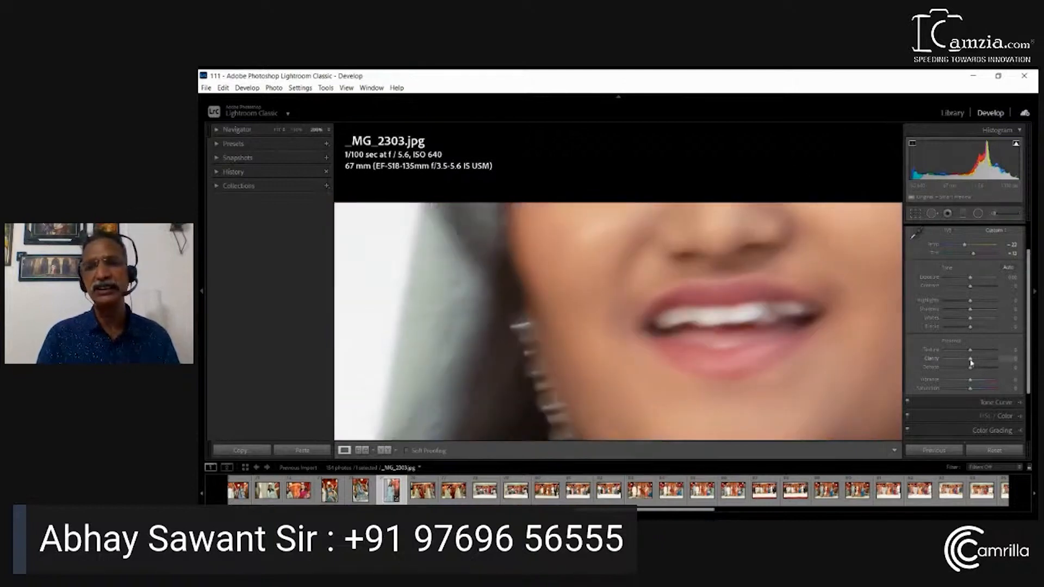
{"action": "left_click_drag", "start_coordinate": [972, 363], "coordinate": [975, 361]}
{"action": "left_click", "coordinate": [615, 296]}
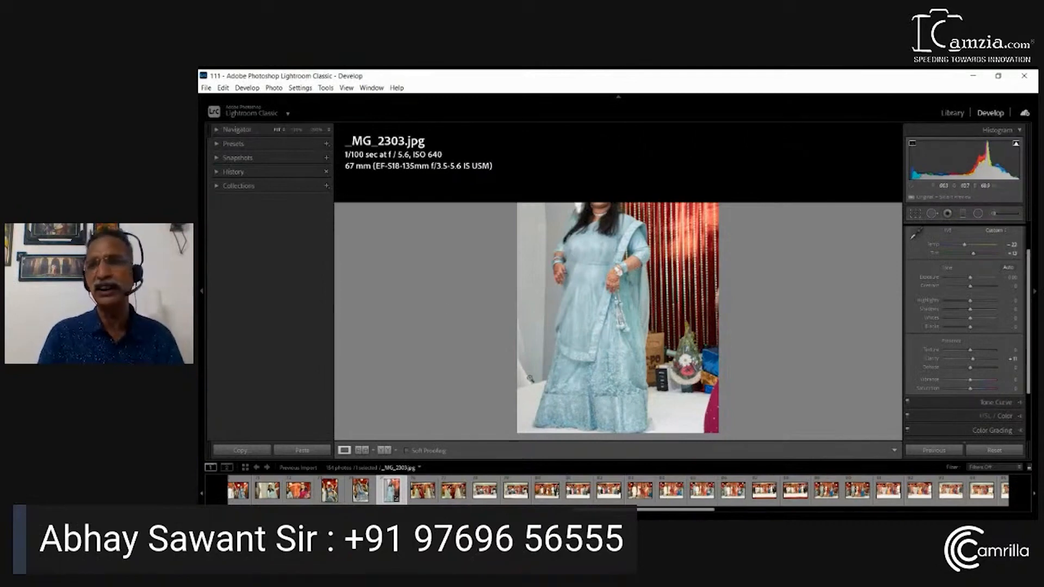
Add a Graduated Filter running from beyond the photo's left edge across the woman and raise its Exposure to about 0.5
{"action": "left_click", "coordinate": [963, 214]}
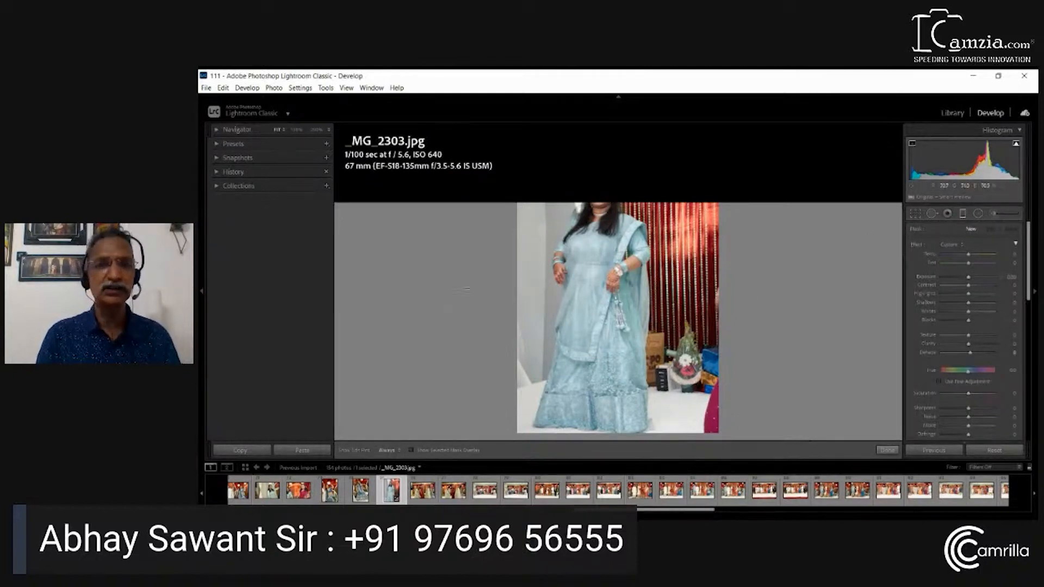
{"action": "left_click_drag", "start_coordinate": [490, 272], "coordinate": [668, 270]}
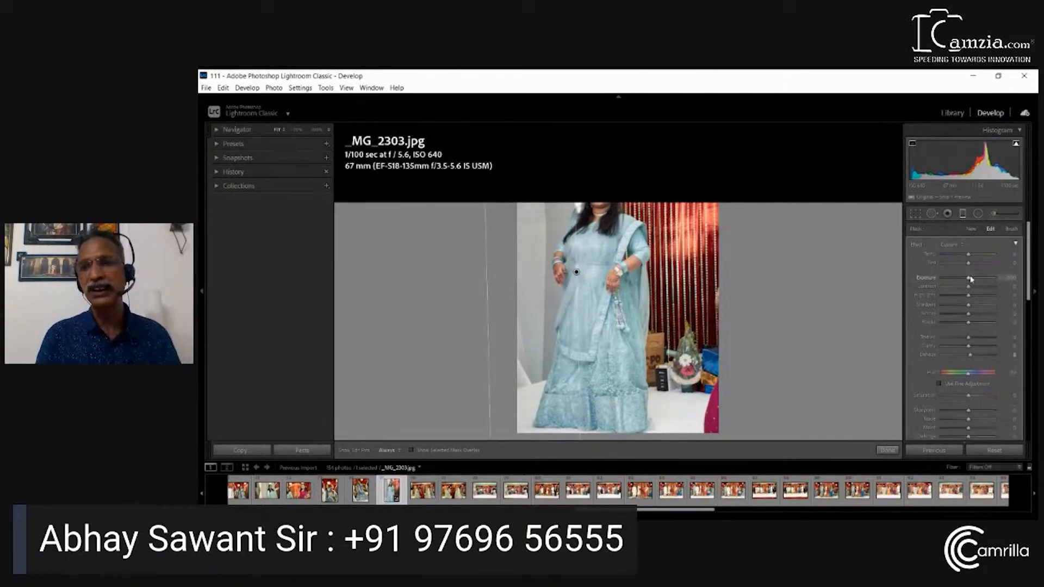
{"action": "left_click_drag", "start_coordinate": [971, 280], "coordinate": [975, 284]}
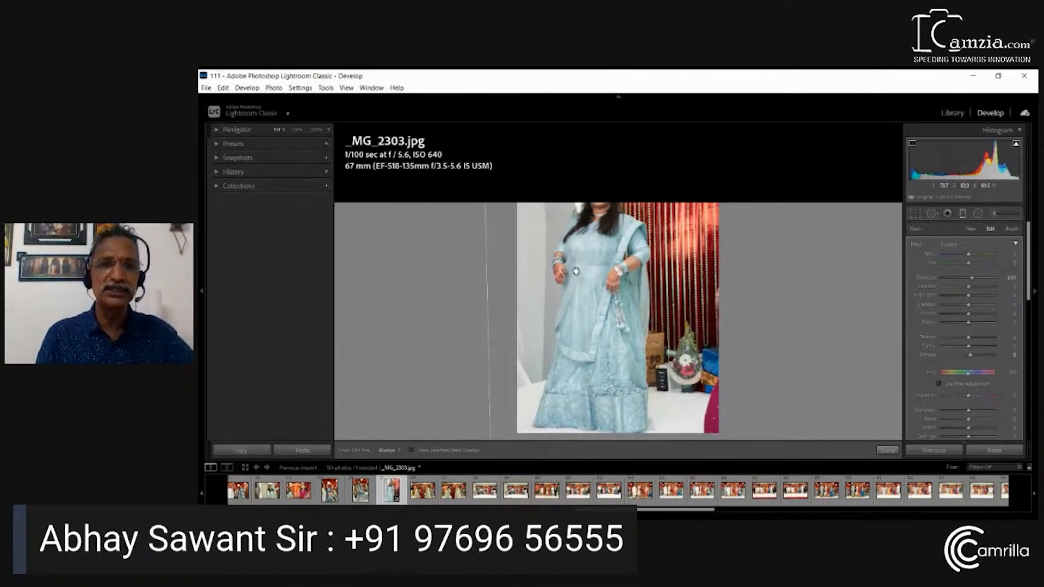
Shift the Graduated Filter slightly outward in _MG_2303.jpg and sync the photo's settings to _MG_2304.jpg and _MG_2305.jpg
{"action": "left_click_drag", "start_coordinate": [576, 271], "coordinate": [551, 281]}
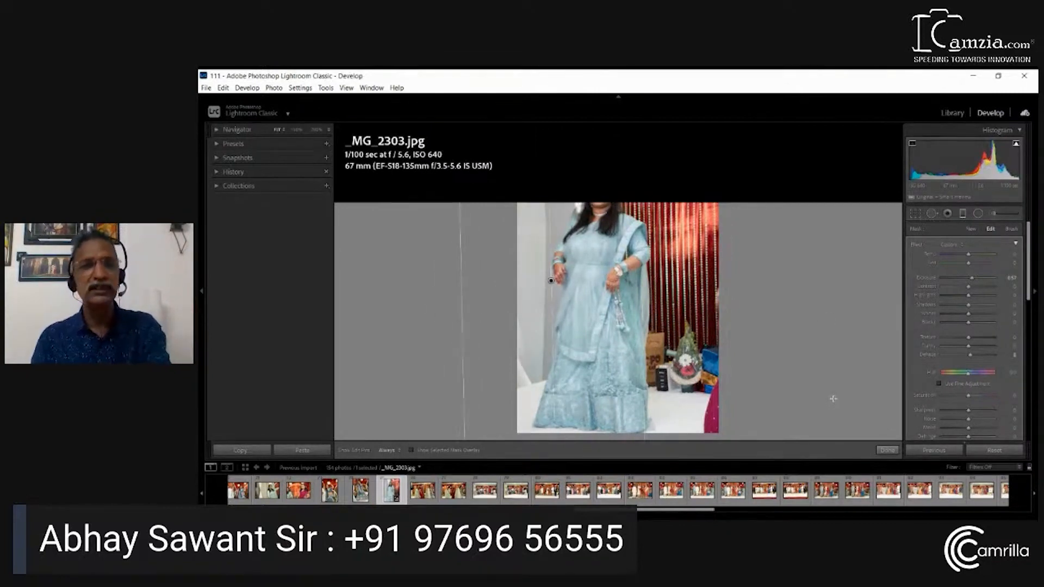
{"action": "key", "text": "backslash"}
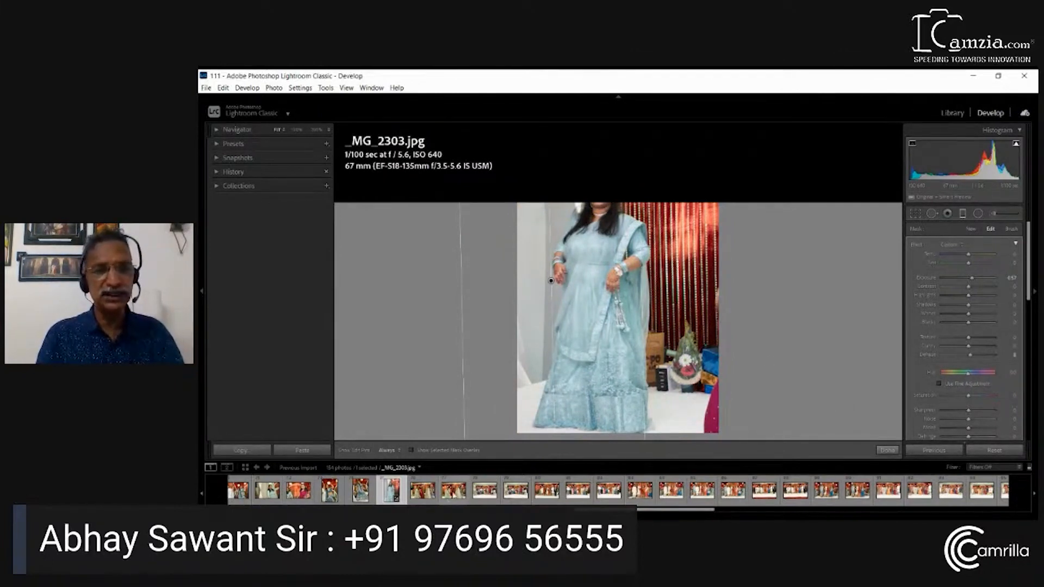
{"action": "left_click", "coordinate": [954, 452], "text": "alt"}
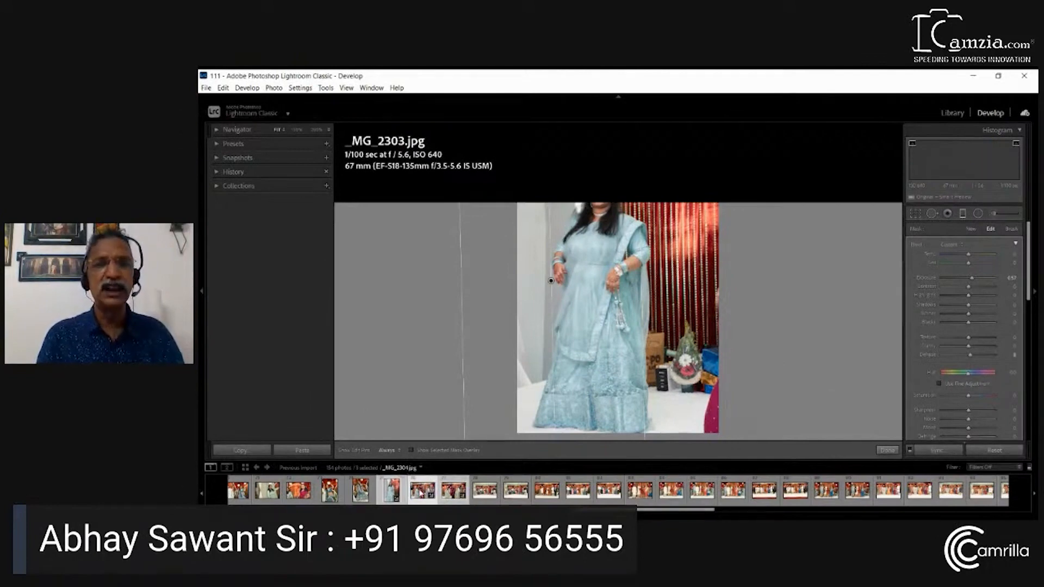
Compare the before and after versions of _MG_2304.jpg and _MG_2305.jpg to review the synced corrections
{"action": "left_click", "coordinate": [422, 491]}
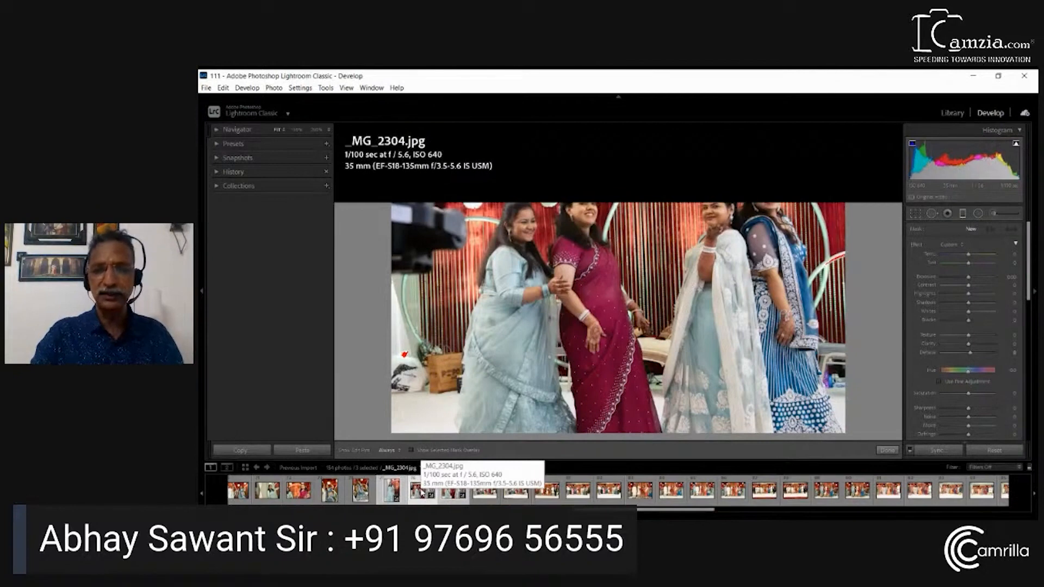
{"action": "key", "text": "backslash"}
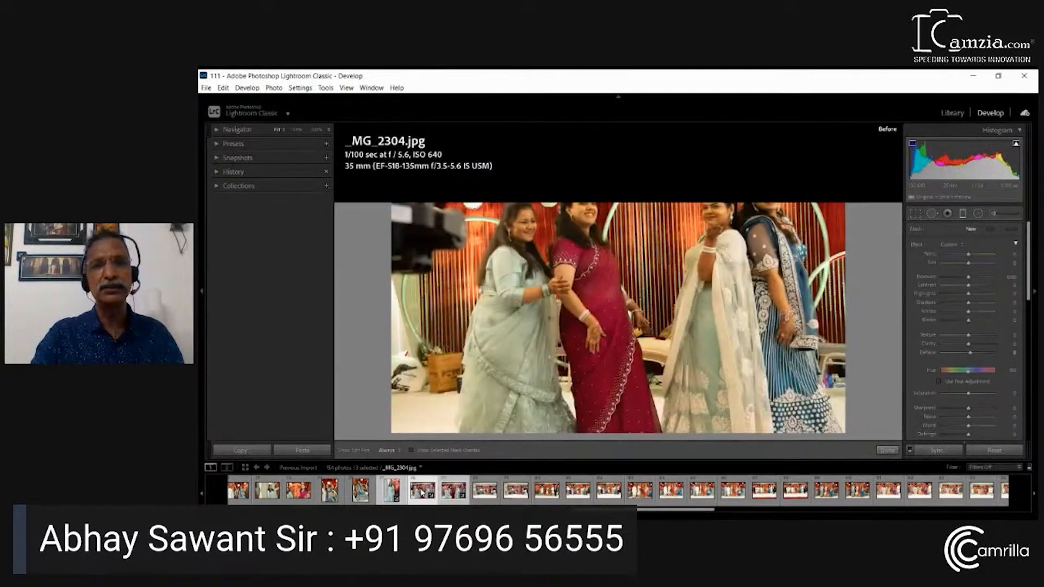
{"action": "key", "text": "backslash"}
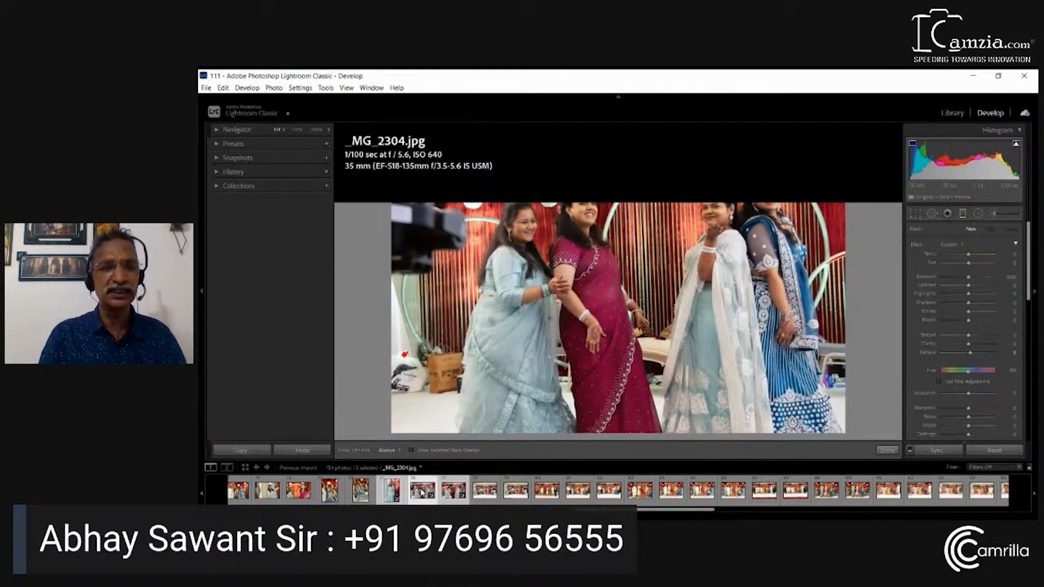
{"action": "left_click", "coordinate": [446, 492]}
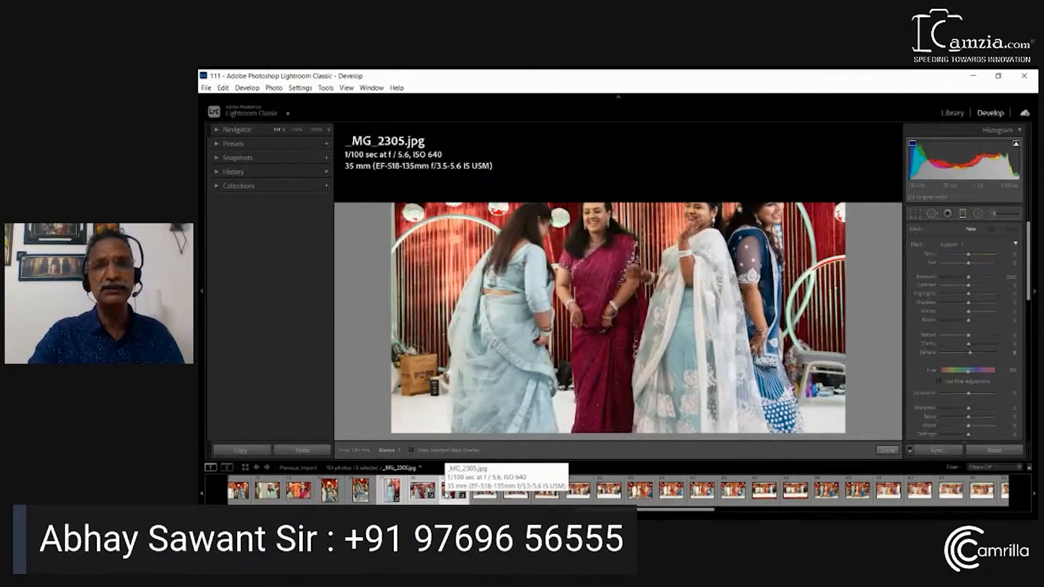
{"action": "key", "text": "backslash"}
{"action": "key", "text": "backslash"}
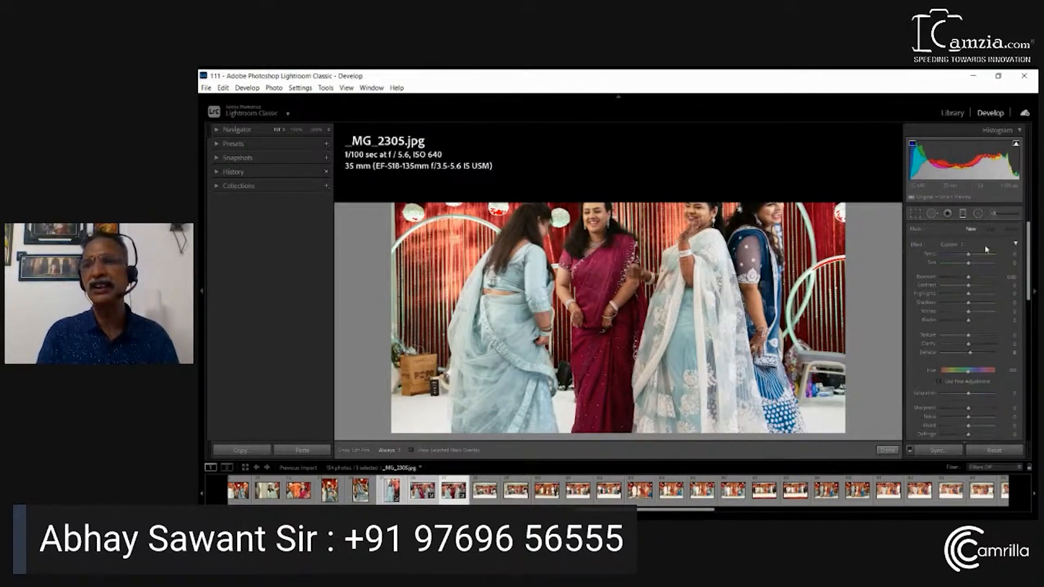
{"action": "left_click", "coordinate": [1036, 267]}
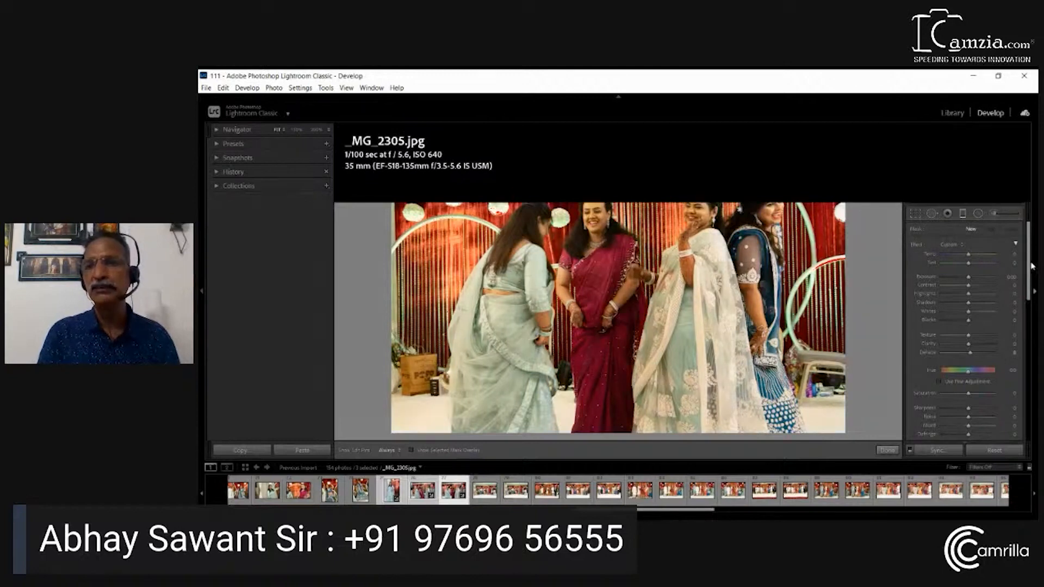
{"action": "left_click", "coordinate": [1035, 277]}
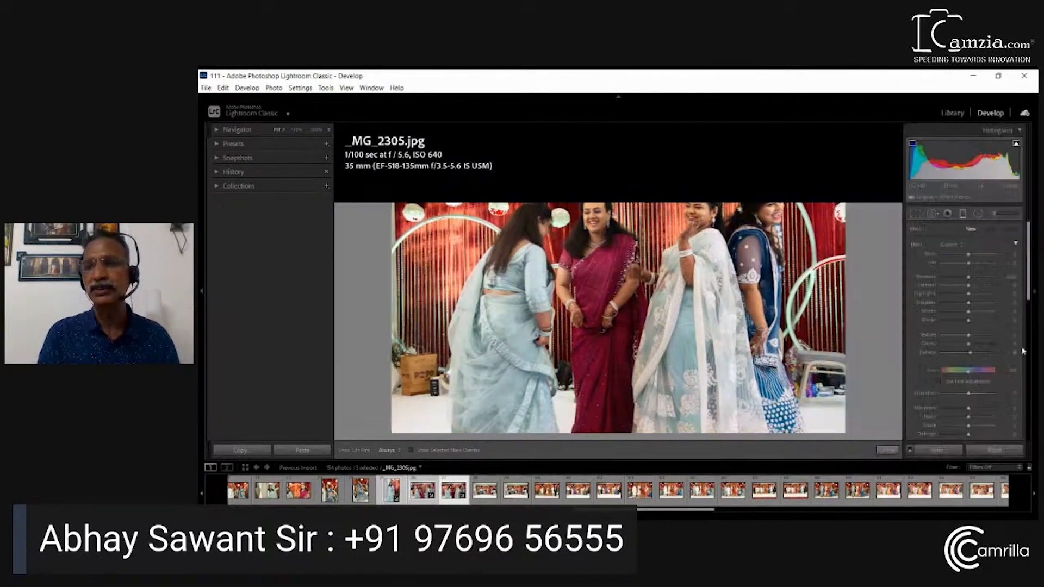
Leave the Graduated Filter and raise the Basic adjustment Shadows to about +60 in _MG_2305.jpg
{"action": "left_click", "coordinate": [1016, 245]}
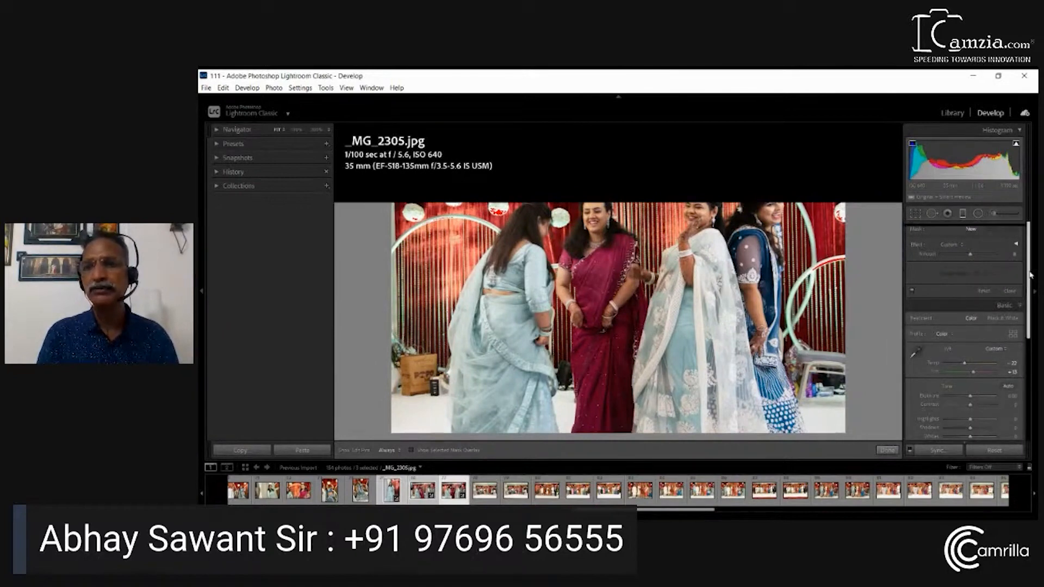
{"action": "scroll", "coordinate": [1028, 272], "scroll_direction": "down", "scroll_amount": 3}
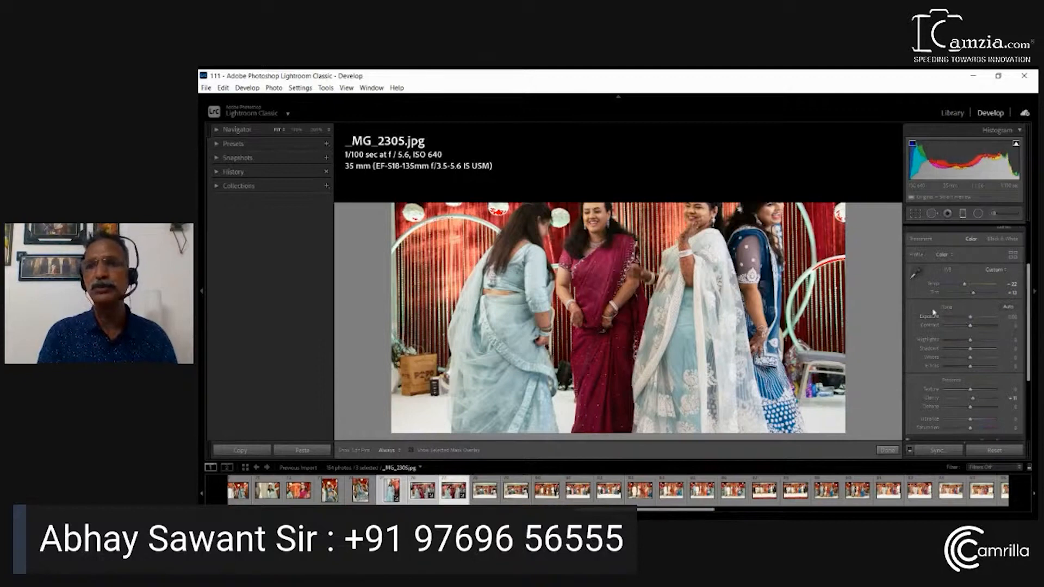
{"action": "left_click", "coordinate": [914, 219]}
{"action": "left_click", "coordinate": [914, 218]}
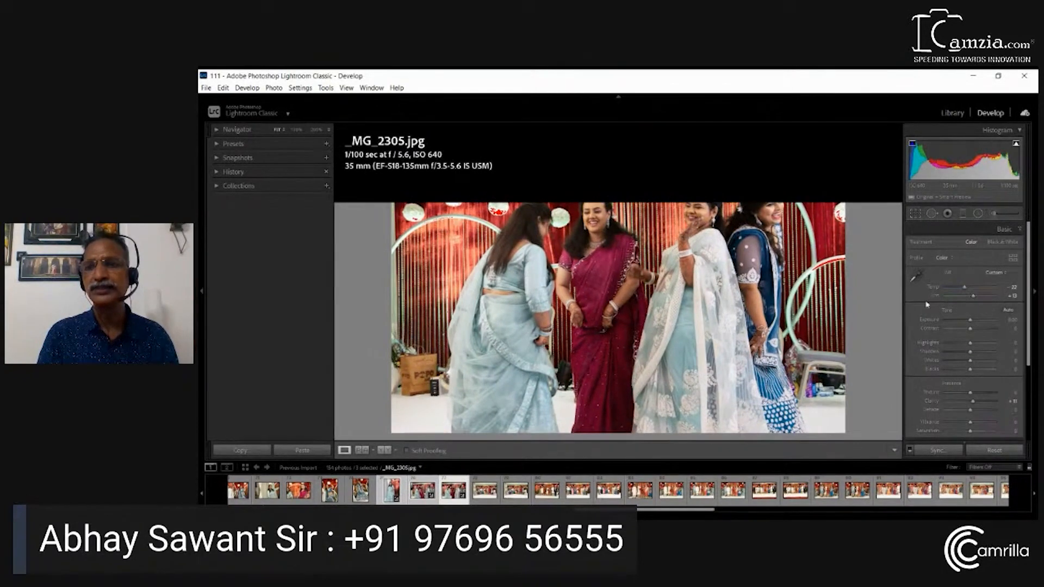
{"action": "left_click", "coordinate": [917, 275]}
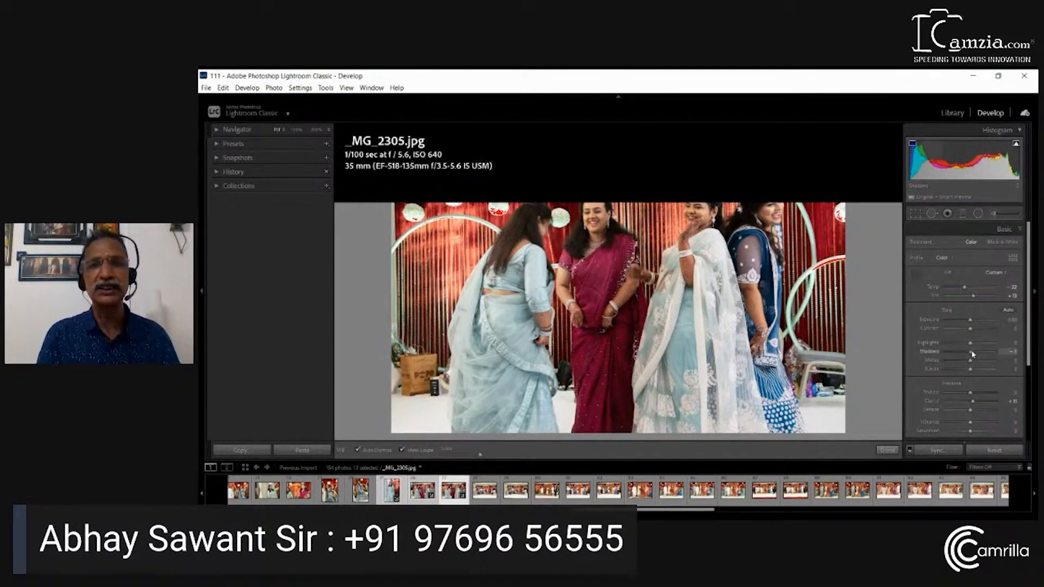
{"action": "left_click_drag", "start_coordinate": [973, 355], "coordinate": [988, 356]}
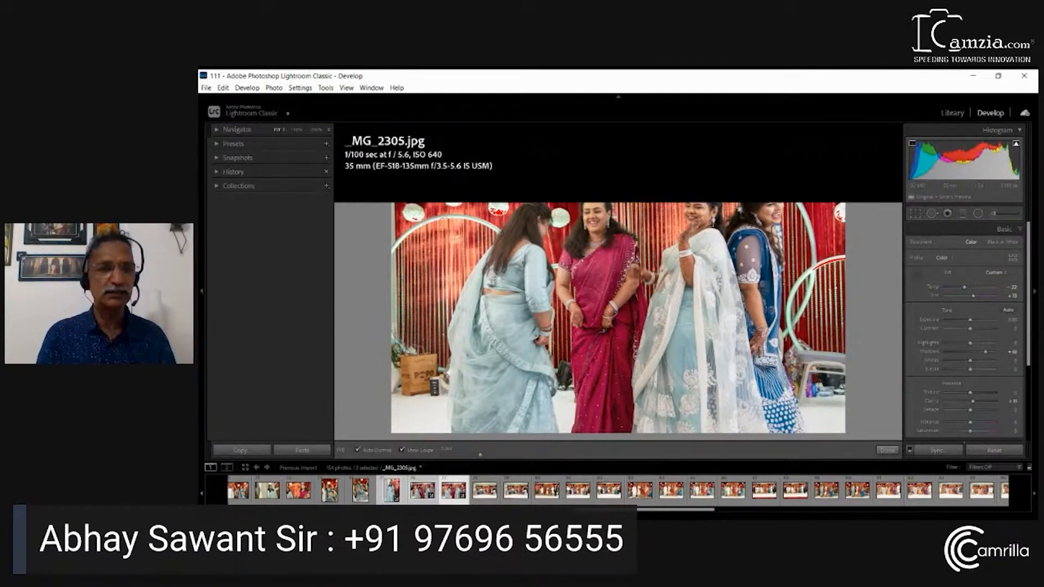
Sync the settings of _MG_2305.jpg to _MG_2303.jpg and _MG_2304.jpg, and check both photos
{"action": "left_click", "coordinate": [361, 491]}
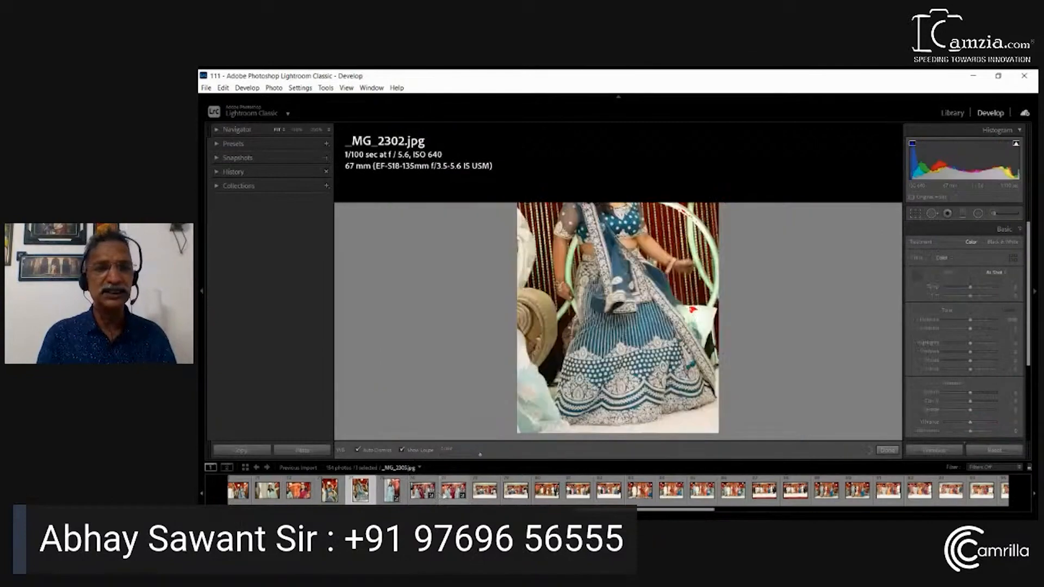
{"action": "left_click", "coordinate": [448, 493]}
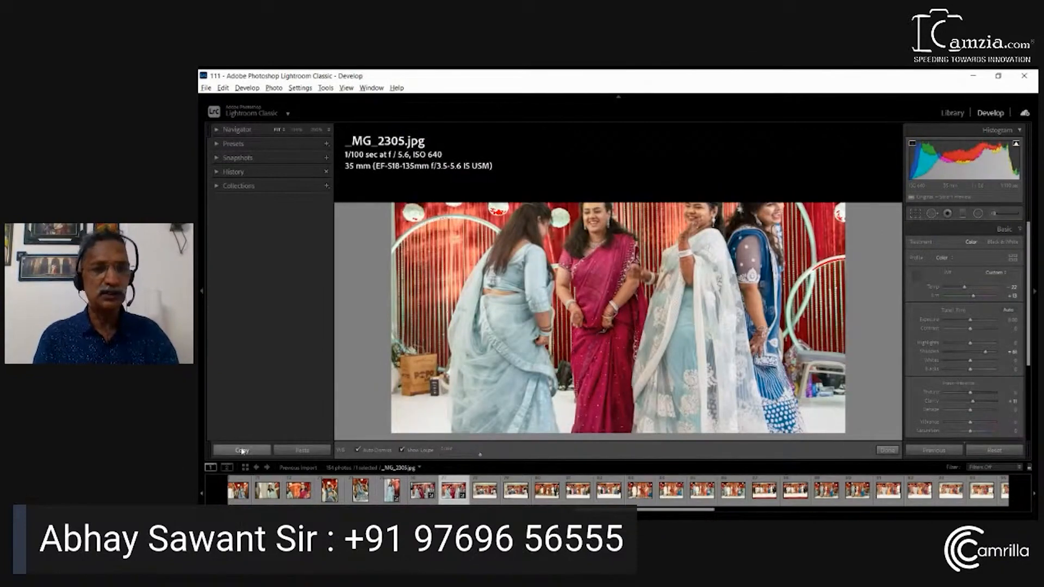
{"action": "left_click", "coordinate": [392, 491], "text": "shift"}
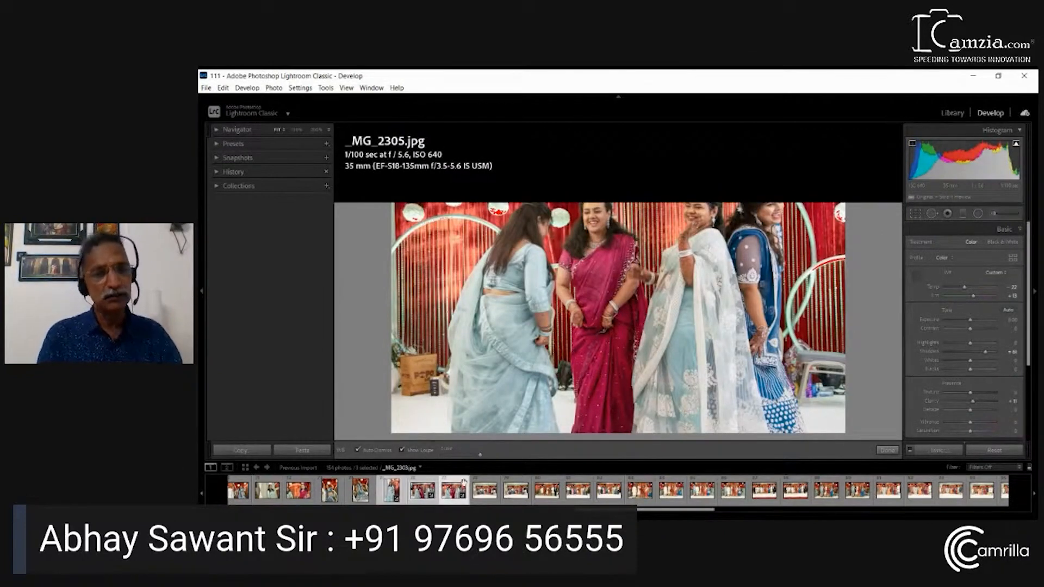
{"action": "left_click", "coordinate": [945, 454], "text": "alt"}
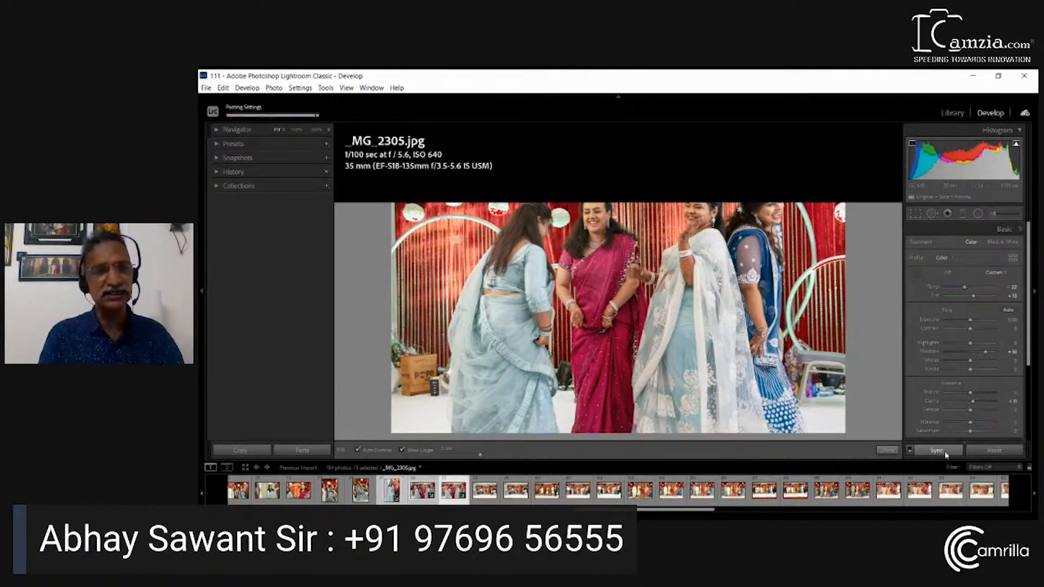
{"action": "left_click", "coordinate": [421, 492]}
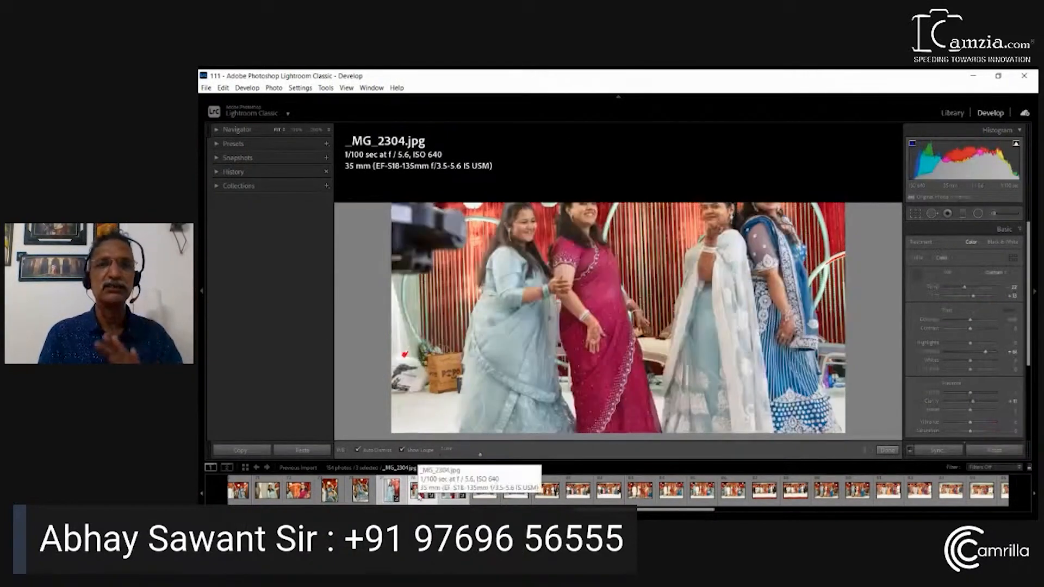
{"action": "left_click", "coordinate": [391, 491]}
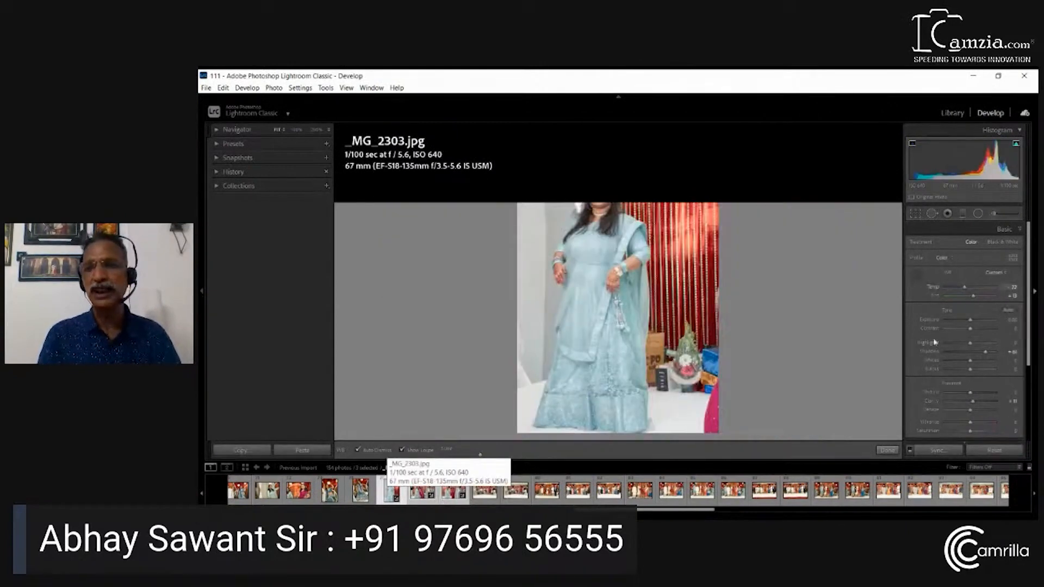
{"action": "left_click", "coordinate": [919, 276]}
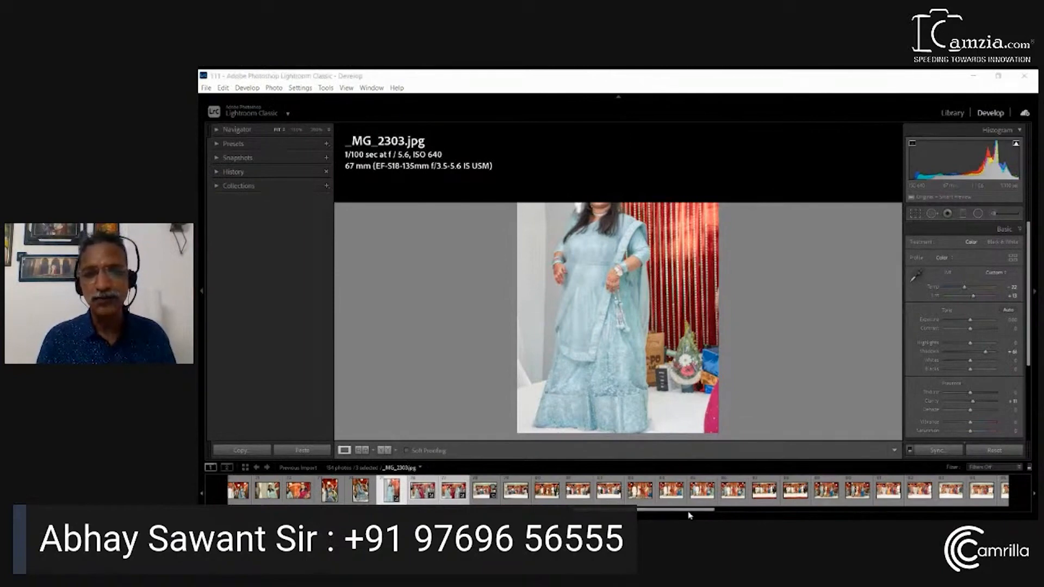
Open _MG_2257.jpg, sample white balance from the white of the coral-saree woman's eye, and refine Temp to -14 and Tint to -18
{"action": "left_click_drag", "start_coordinate": [688, 511], "coordinate": [509, 511]}
{"action": "left_click", "coordinate": [429, 497]}
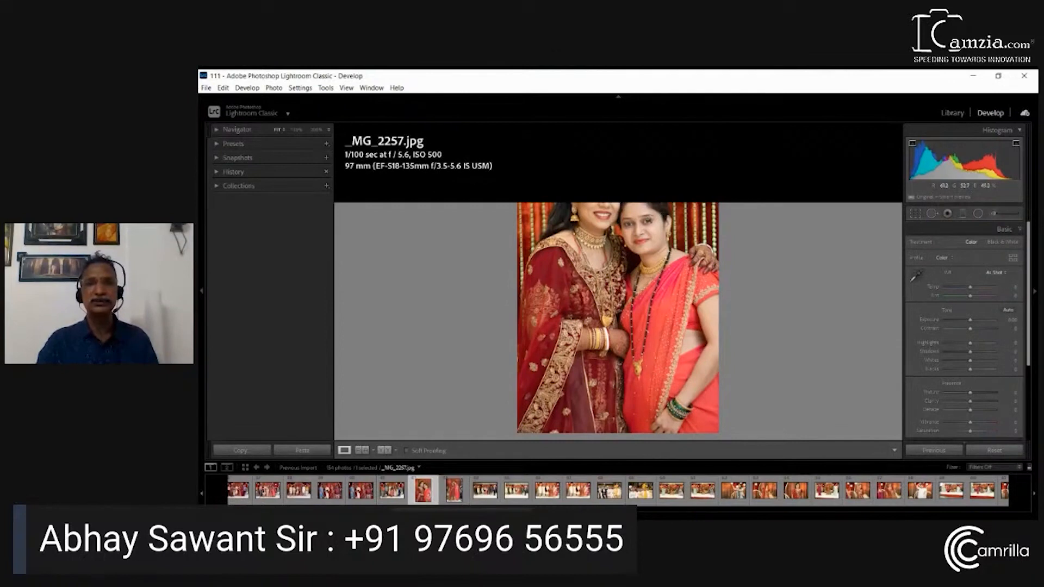
{"action": "left_click", "coordinate": [649, 221]}
{"action": "left_click", "coordinate": [917, 276]}
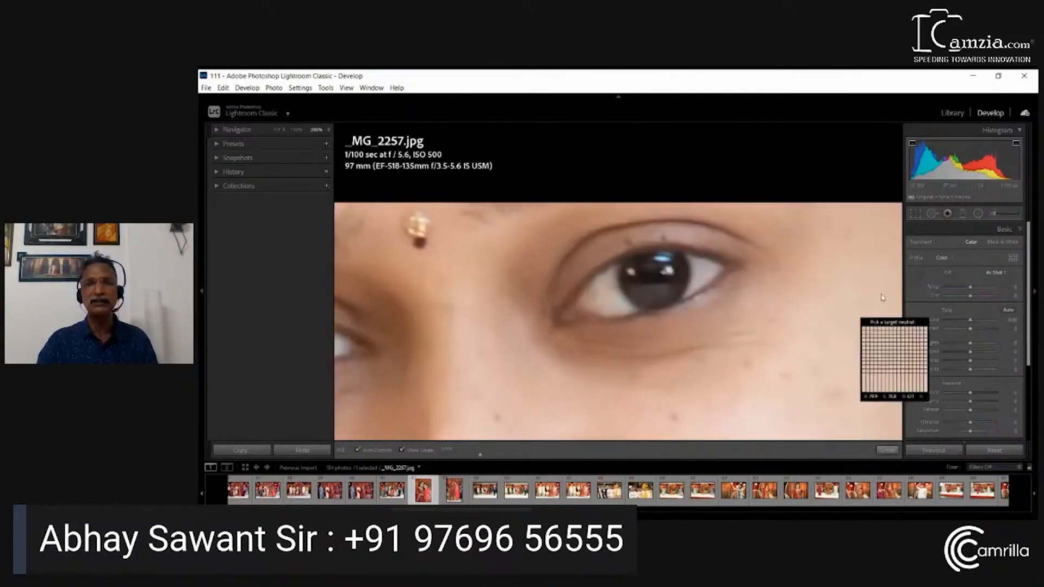
{"action": "left_click", "coordinate": [703, 273]}
{"action": "left_click", "coordinate": [695, 285]}
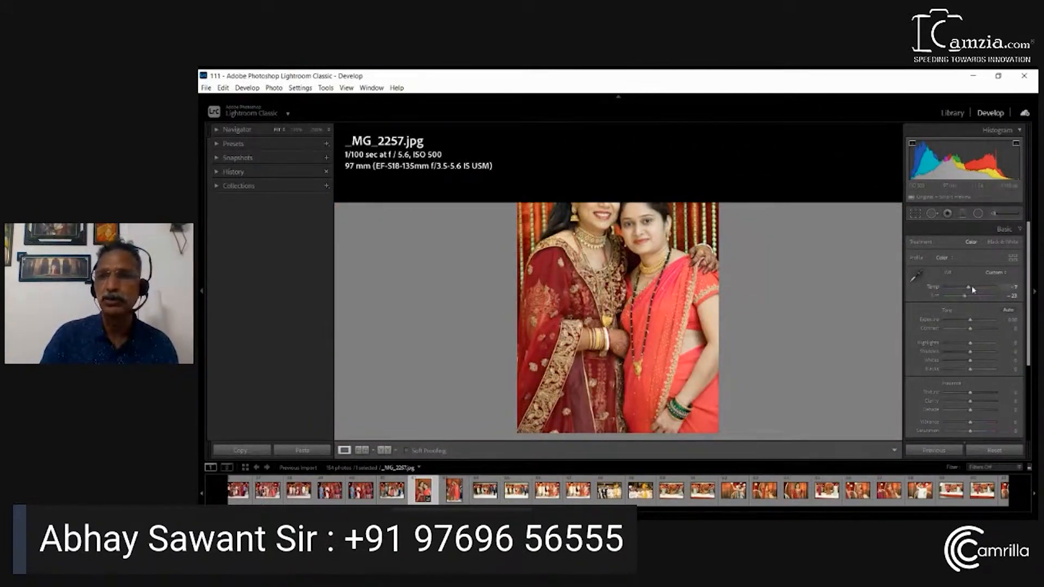
{"action": "left_click_drag", "start_coordinate": [969, 289], "coordinate": [967, 292]}
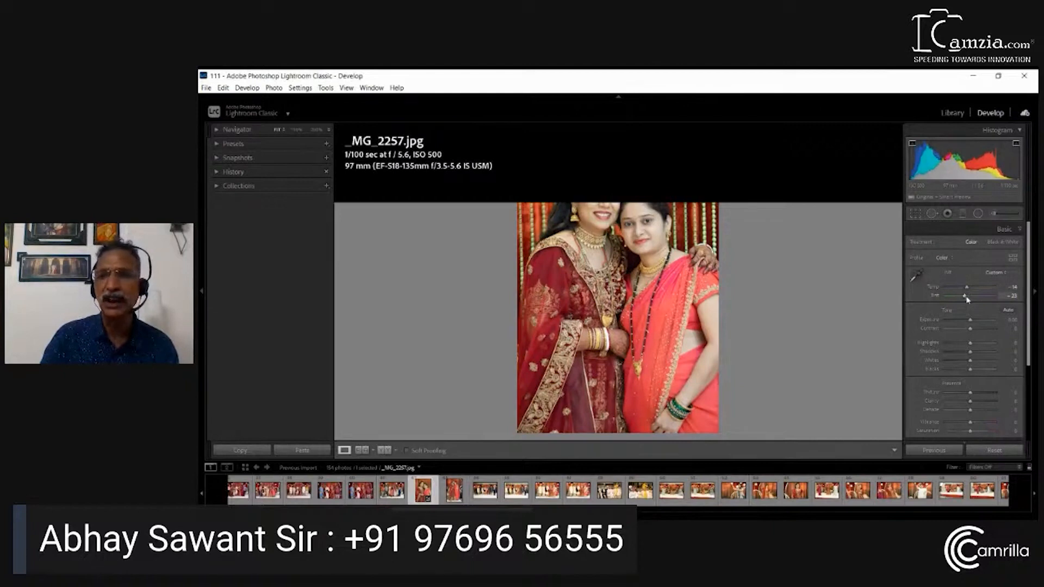
{"action": "left_click_drag", "start_coordinate": [967, 297], "coordinate": [966, 298]}
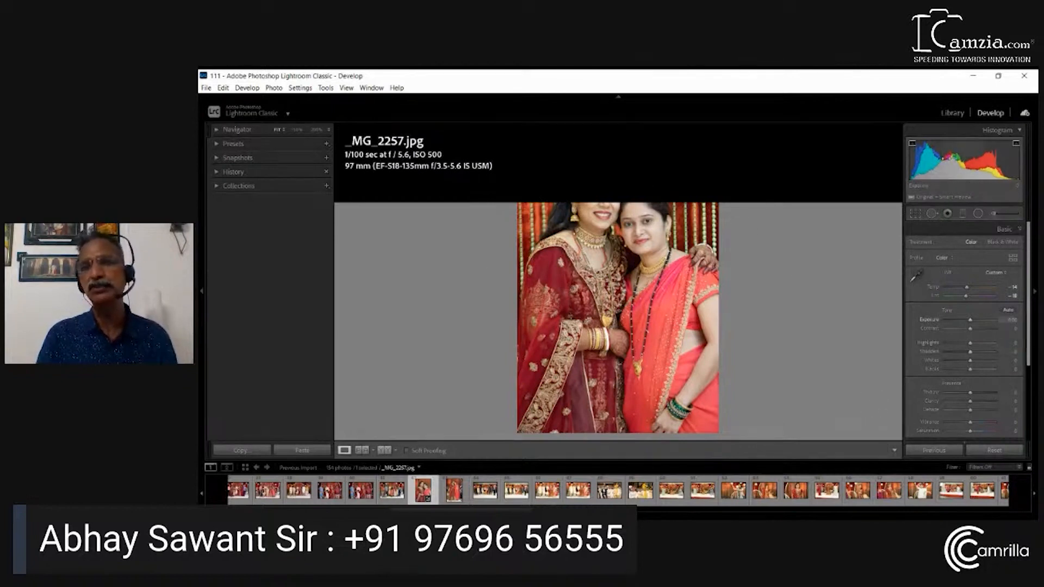
Adjust _MG_2257.jpg through the histogram to about Exposure +0.3, Highlights +18, Whites +10 and Blacks -13, and compare it with the original
{"action": "left_click_drag", "start_coordinate": [953, 158], "coordinate": [962, 161]}
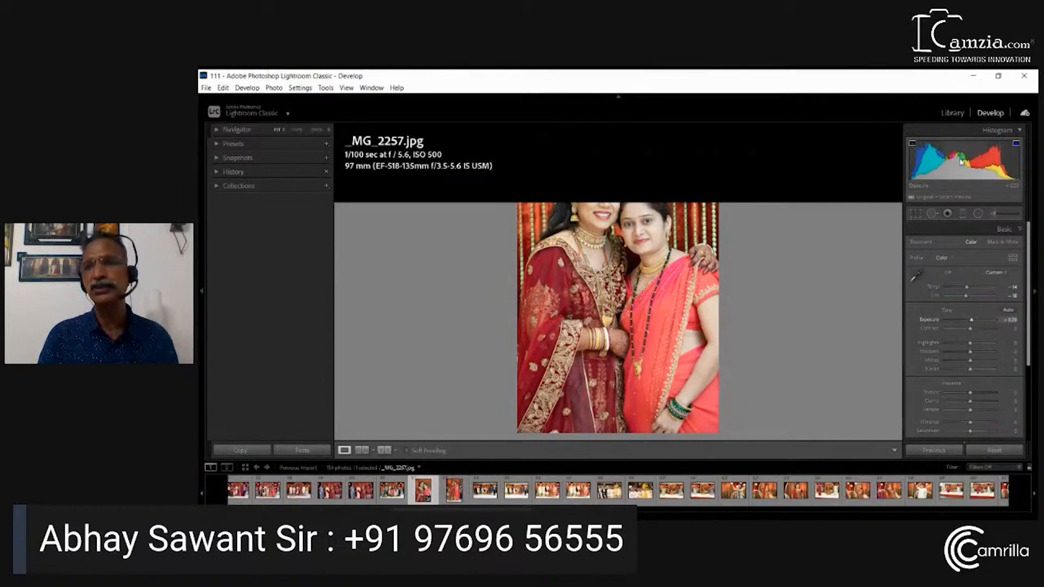
{"action": "left_click_drag", "start_coordinate": [913, 176], "coordinate": [910, 176]}
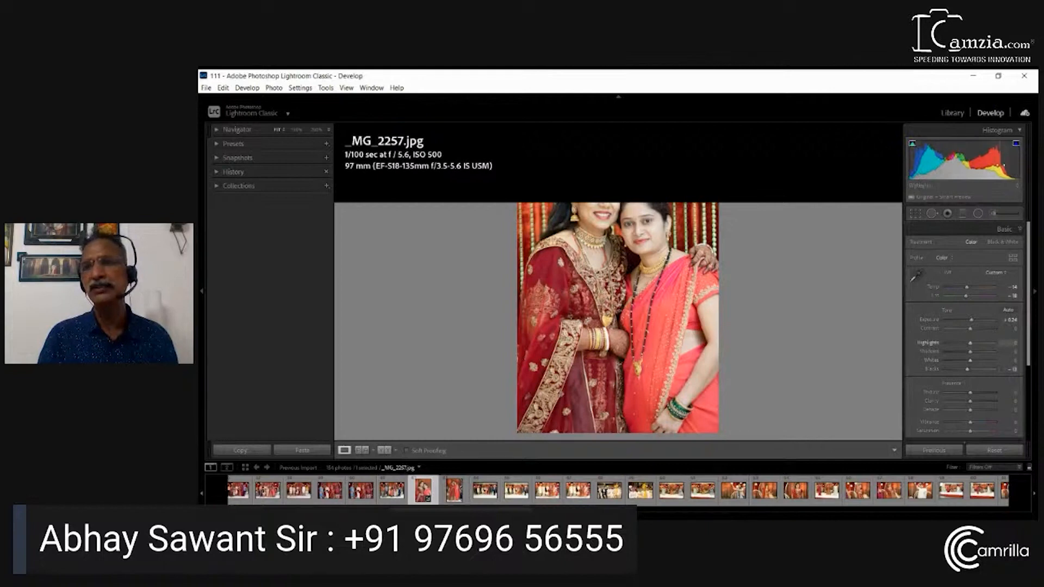
{"action": "left_click_drag", "start_coordinate": [1002, 169], "coordinate": [1020, 170]}
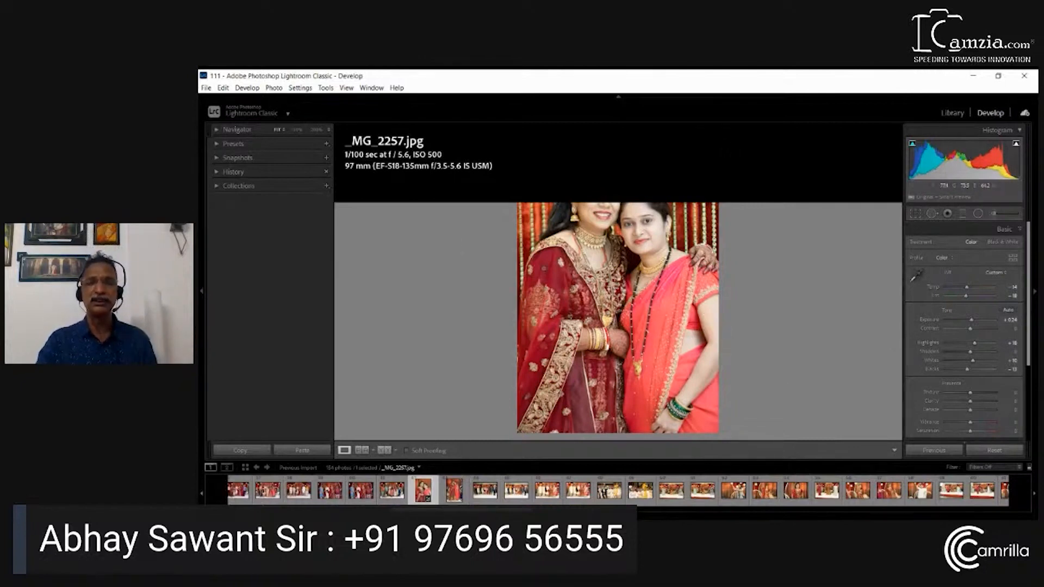
{"action": "key", "text": "backslash"}
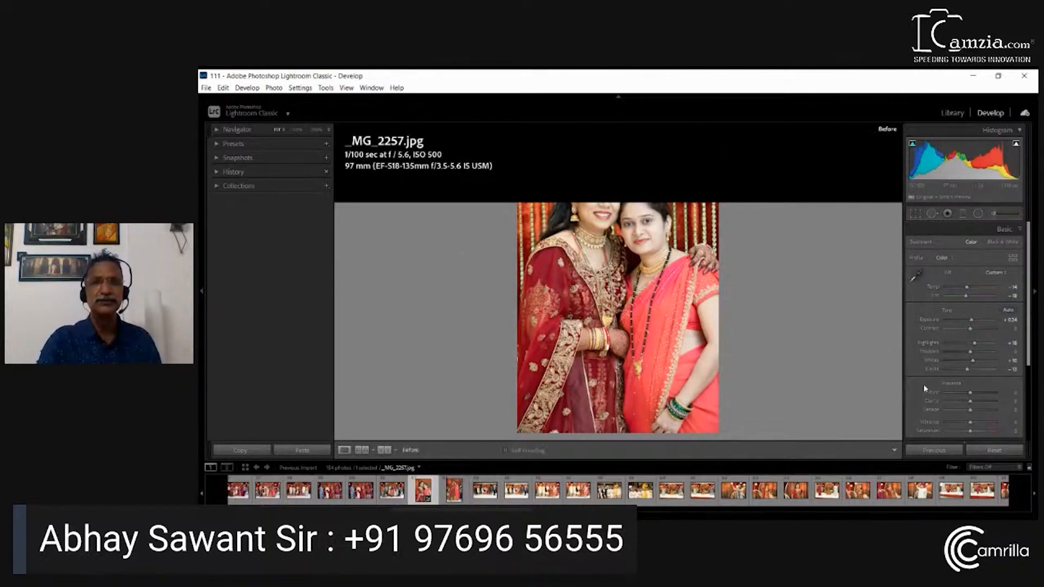
{"action": "key", "text": "backslash"}
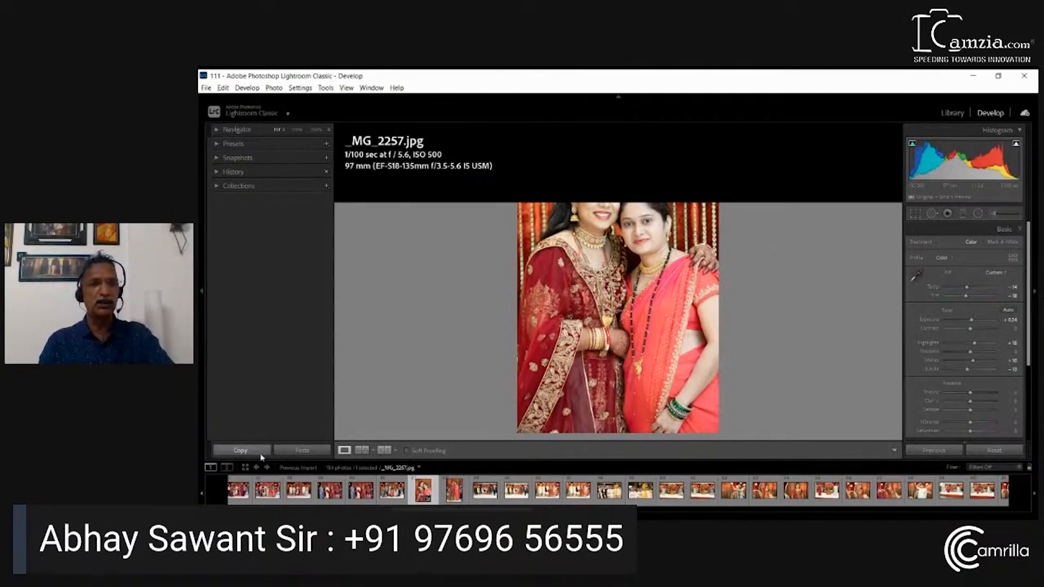
Sync the settings of _MG_2257.jpg to _MG_2258.jpg and open _MG_2258.jpg to check it
{"action": "left_click", "coordinate": [457, 499], "text": "ctrl"}
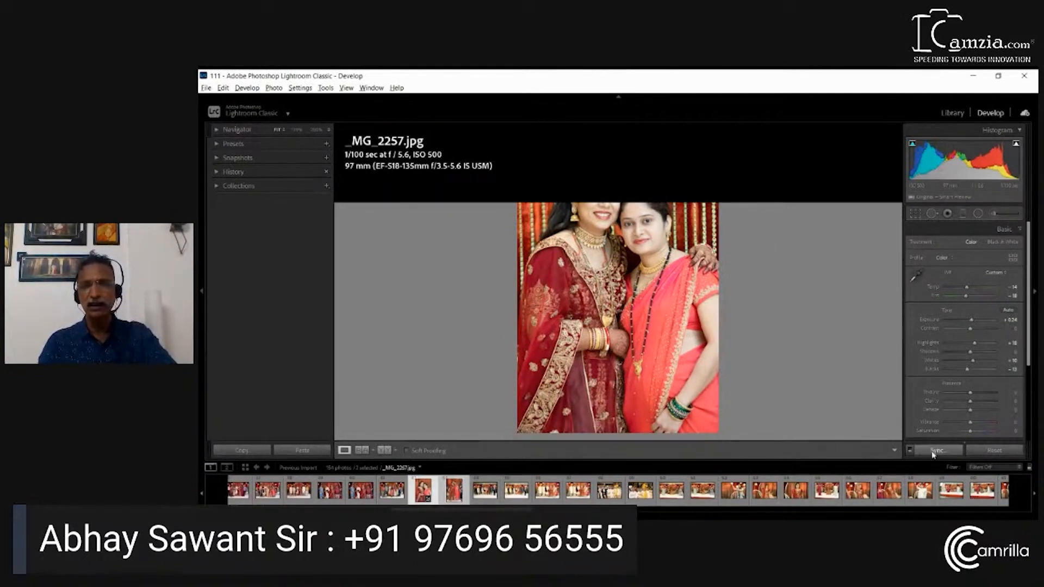
{"action": "left_click", "coordinate": [933, 455]}
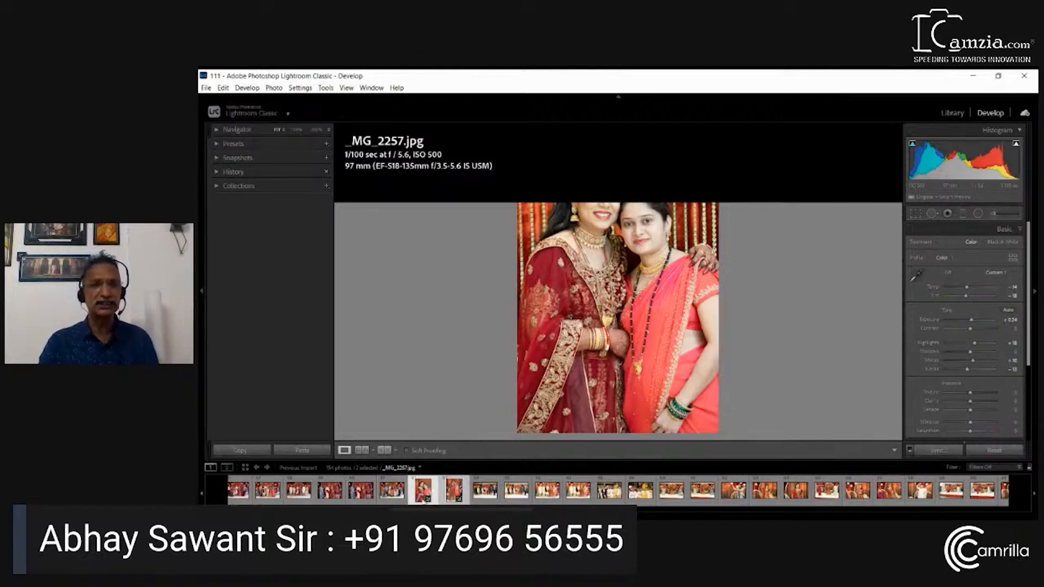
{"action": "left_click", "coordinate": [455, 497]}
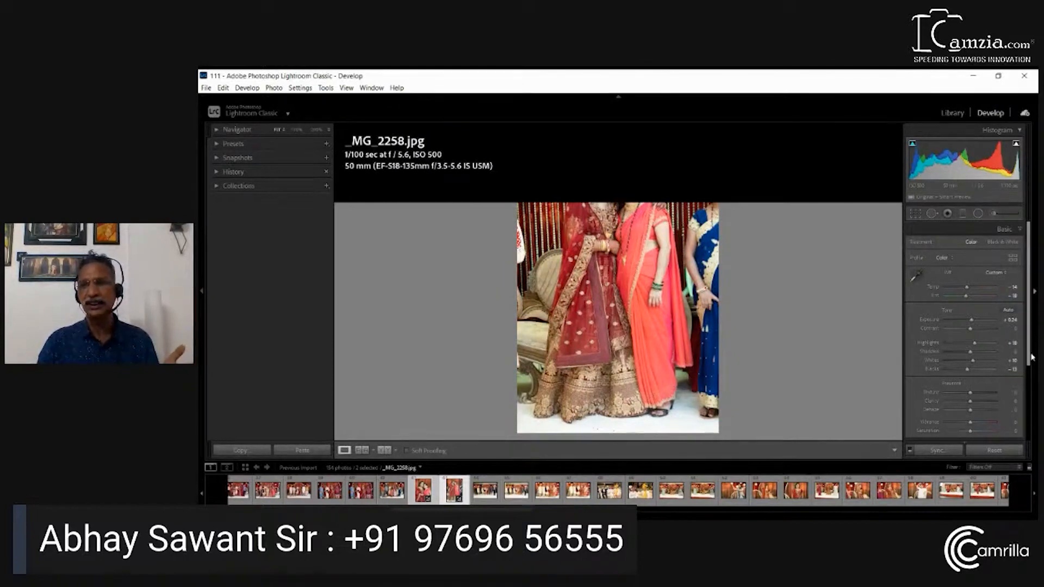
Browse the Color and Creative preset groups and preview the Desaturated Contrast preset on _MG_2258.jpg
{"action": "left_click_drag", "start_coordinate": [1032, 357], "coordinate": [1028, 420]}
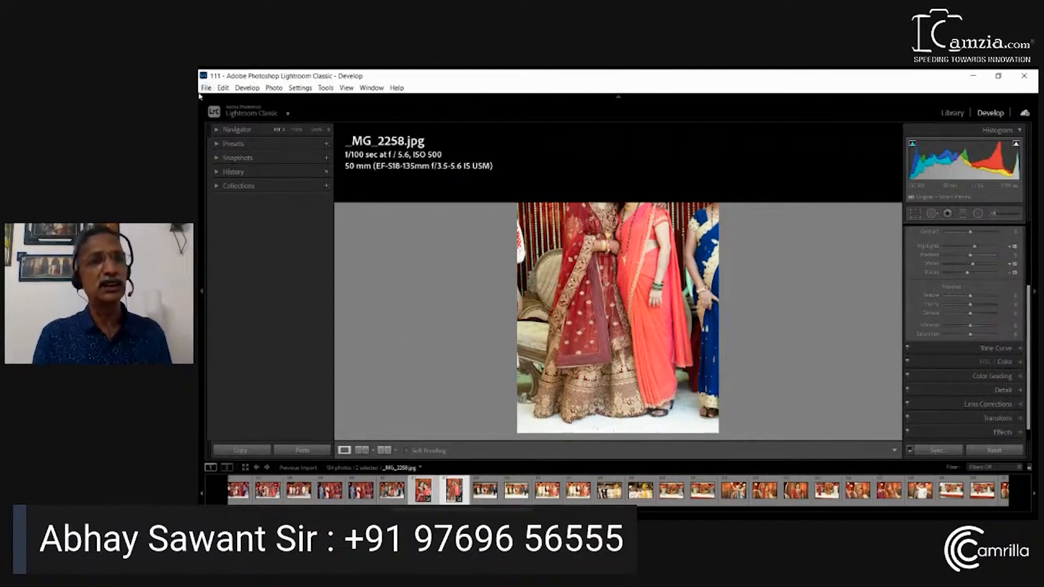
{"action": "left_click", "coordinate": [234, 143]}
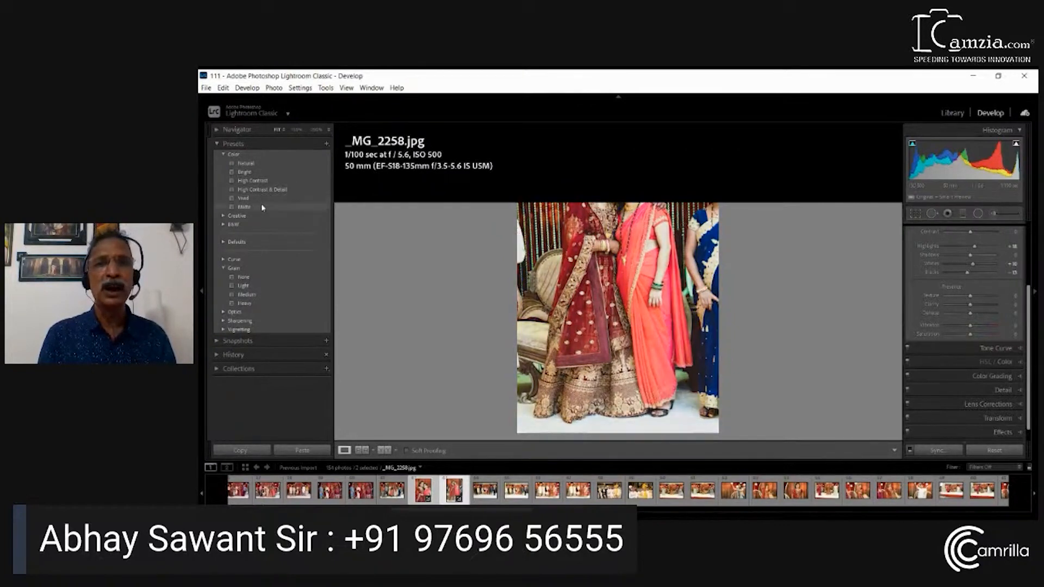
{"action": "left_click", "coordinate": [223, 217]}
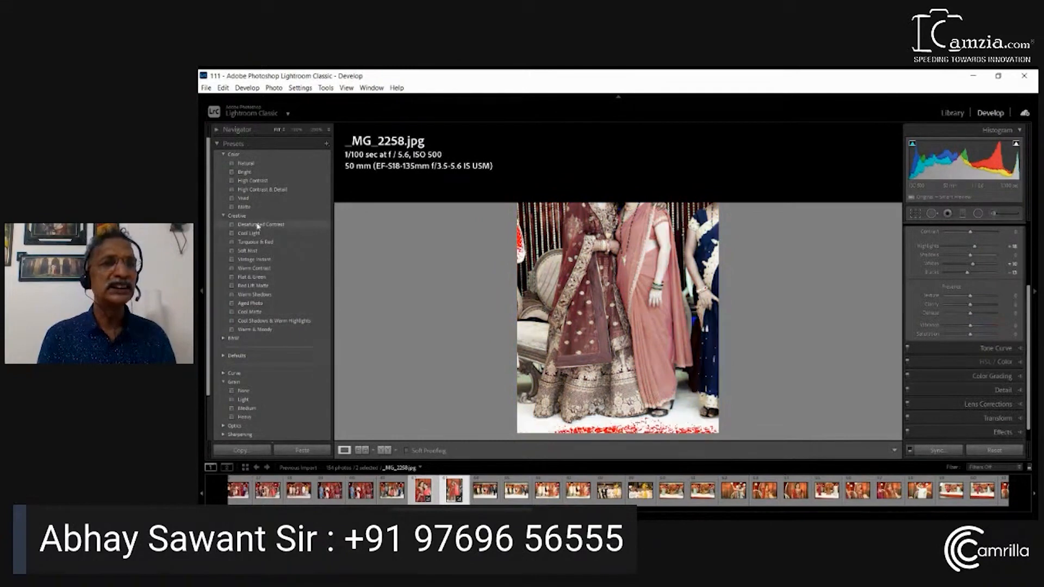
{"action": "left_click", "coordinate": [223, 217]}
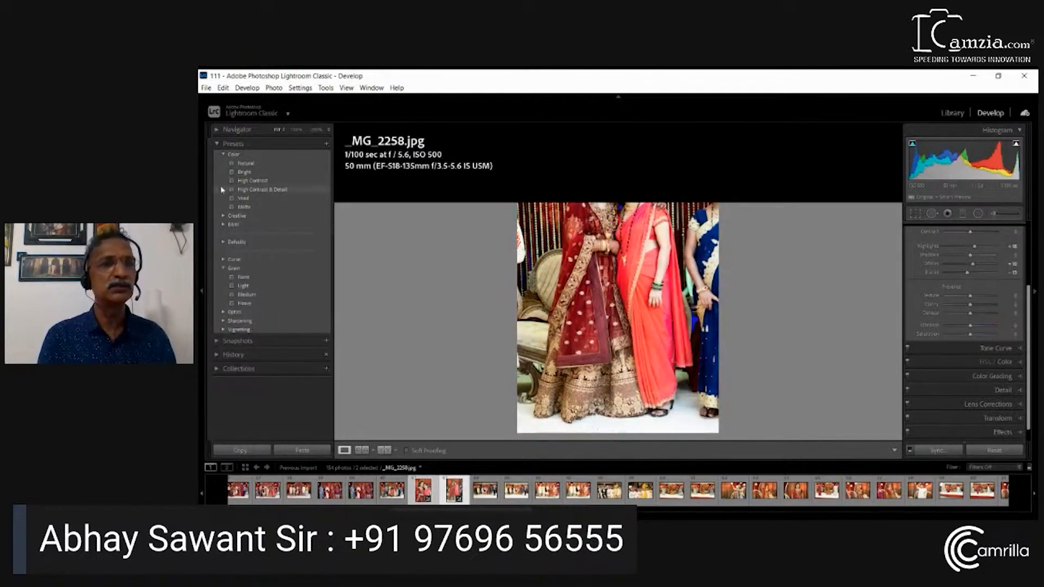
{"action": "left_click", "coordinate": [225, 155]}
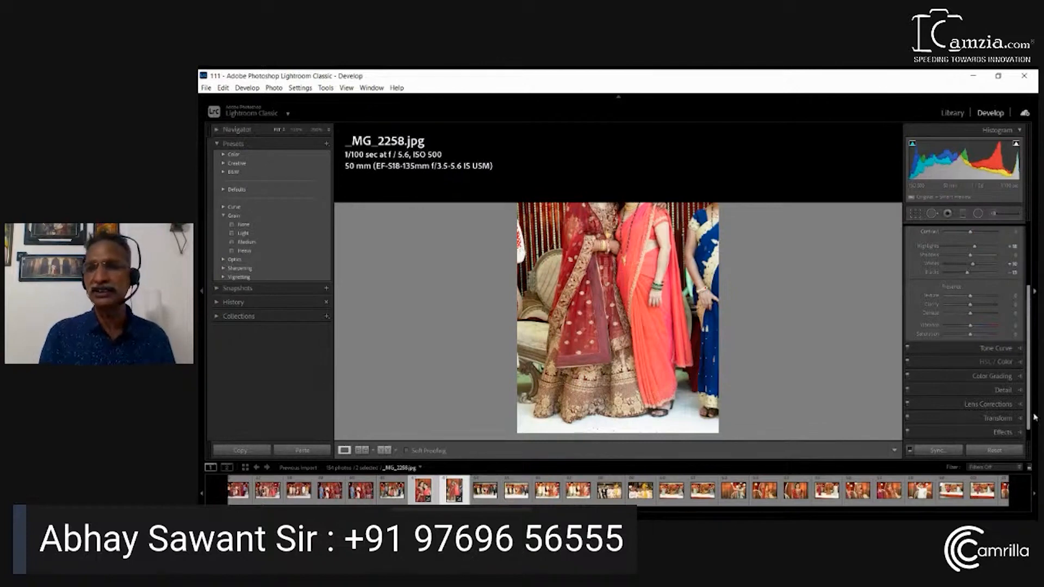
Adjust the red color range of _MG_2258.jpg to about Hue -23, Saturation -12 and Luminance -20
{"action": "left_click", "coordinate": [1019, 349]}
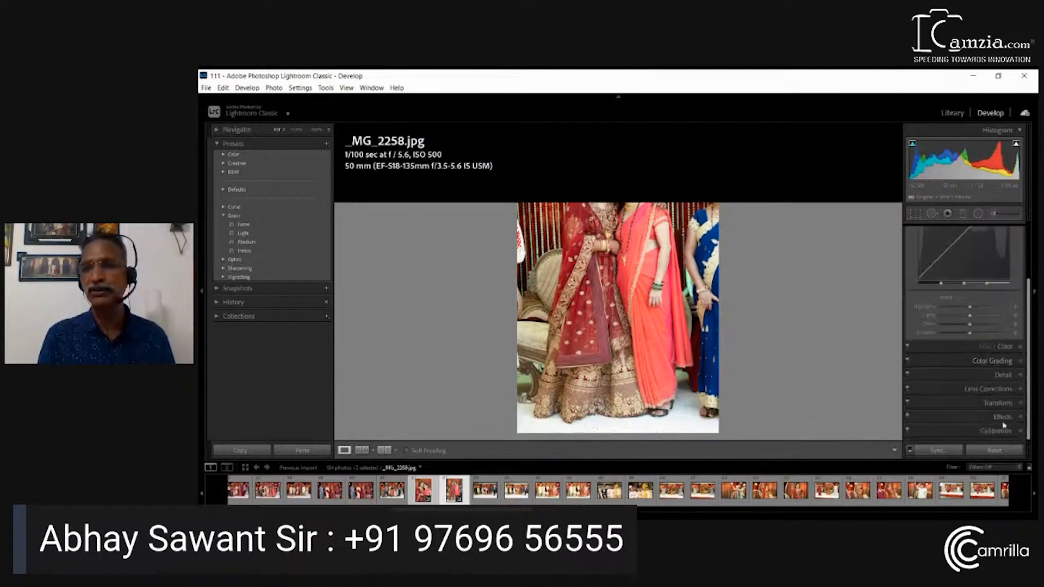
{"action": "left_click", "coordinate": [1016, 351]}
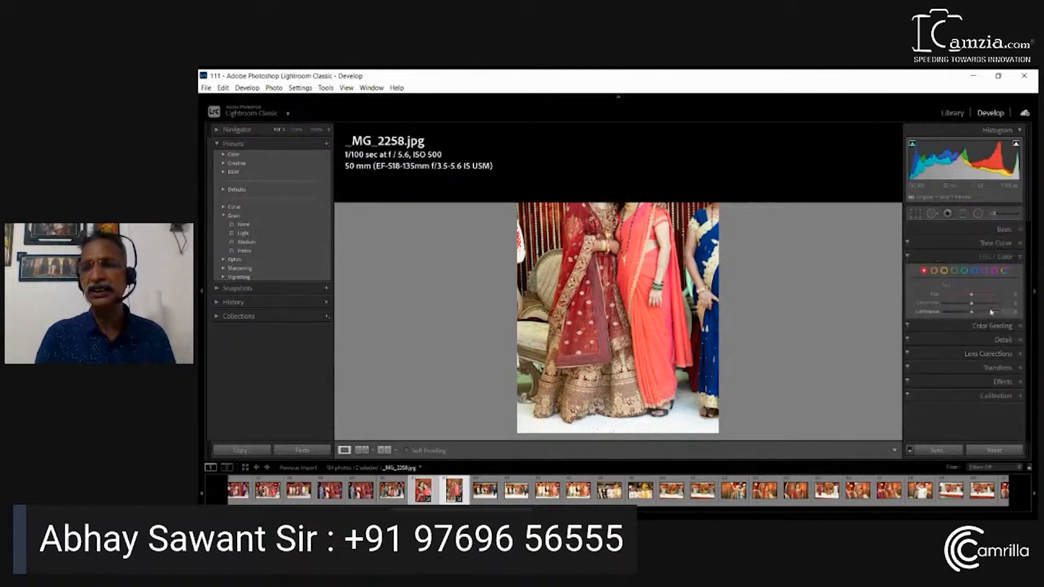
{"action": "mouse_move", "coordinate": [974, 298]}
{"action": "left_mouse_down"}
{"action": "mouse_move", "coordinate": [964, 298]}
{"action": "mouse_move", "coordinate": [978, 306]}
{"action": "mouse_move", "coordinate": [968, 314]}
{"action": "left_mouse_up"}
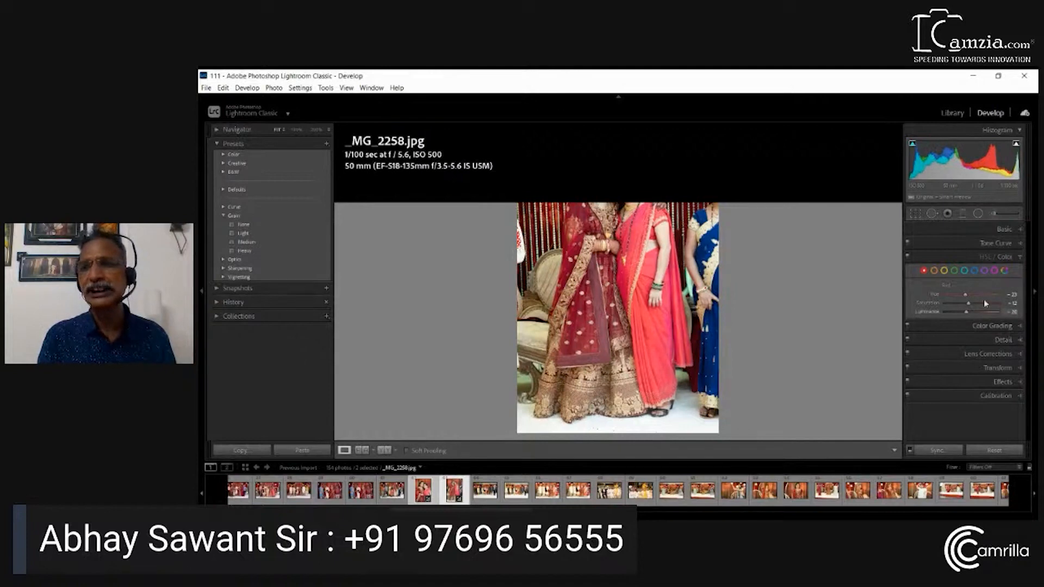
Set the HSL saturation of _MG_2258.jpg to about Red -40, Orange +30, Aqua +50 and Magenta +28
{"action": "left_click", "coordinate": [986, 257]}
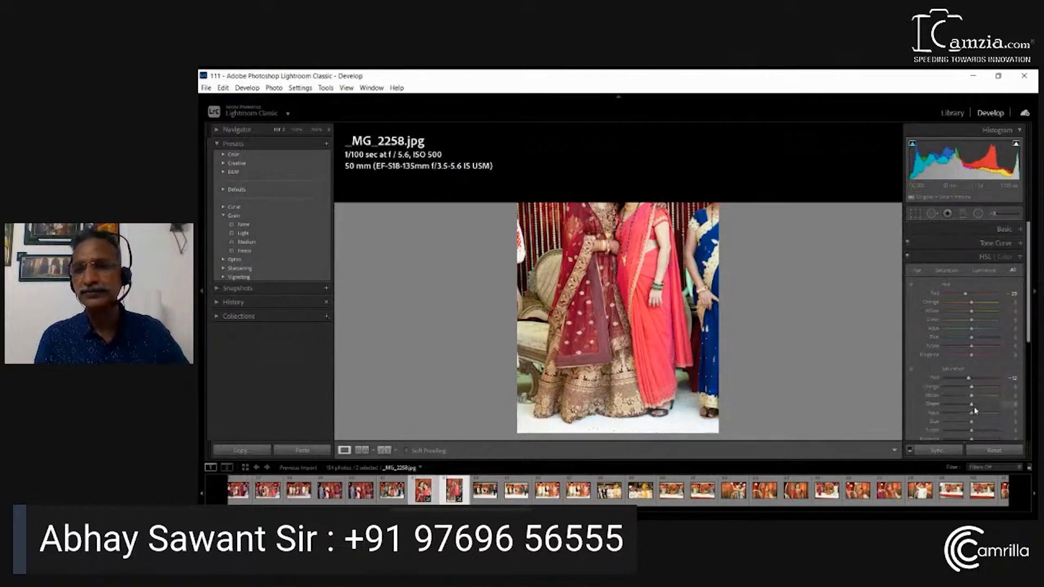
{"action": "left_click_drag", "start_coordinate": [972, 414], "coordinate": [985, 415]}
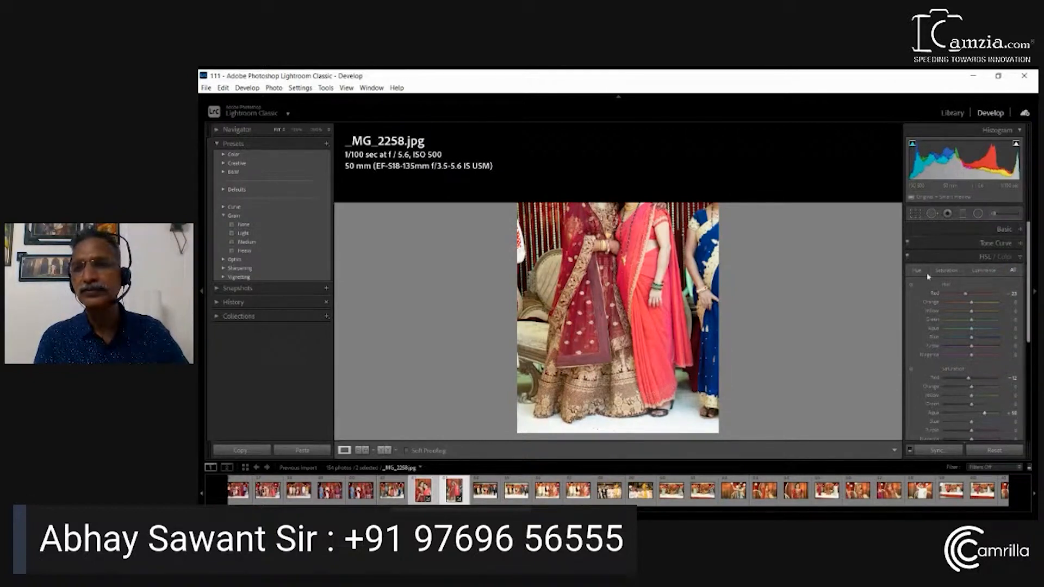
{"action": "left_click", "coordinate": [947, 272]}
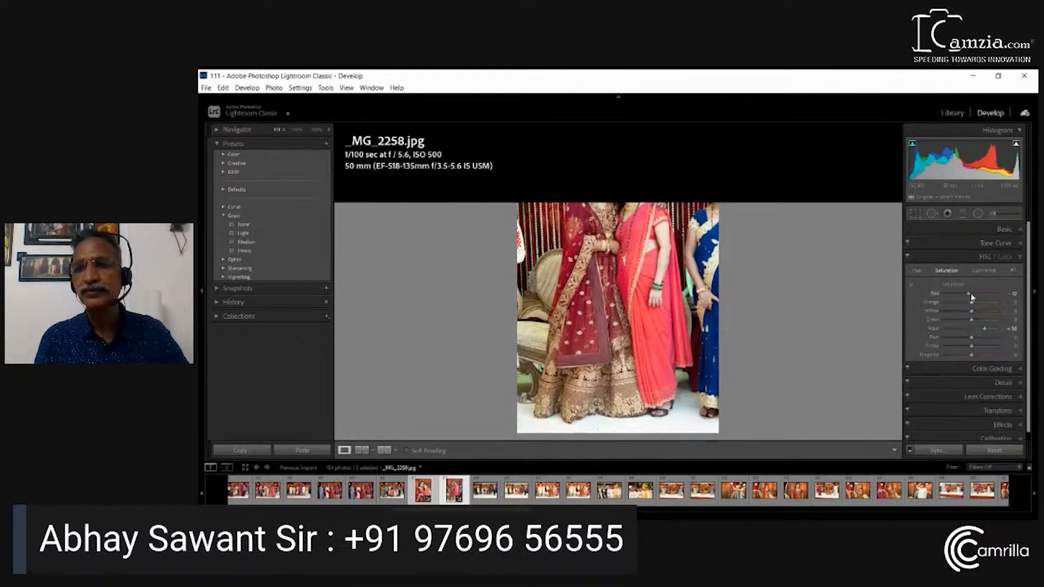
{"action": "mouse_move", "coordinate": [971, 292]}
{"action": "left_mouse_down"}
{"action": "mouse_move", "coordinate": [952, 297]}
{"action": "mouse_move", "coordinate": [983, 306]}
{"action": "left_mouse_up"}
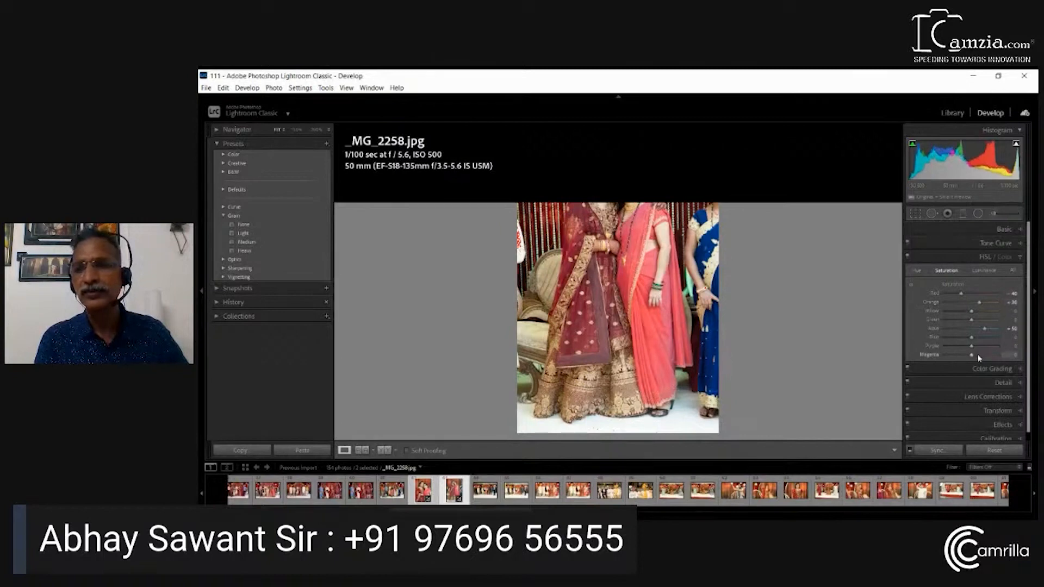
{"action": "mouse_move", "coordinate": [973, 356]}
{"action": "left_mouse_down"}
{"action": "mouse_move", "coordinate": [934, 357]}
{"action": "mouse_move", "coordinate": [974, 357]}
{"action": "left_mouse_up"}
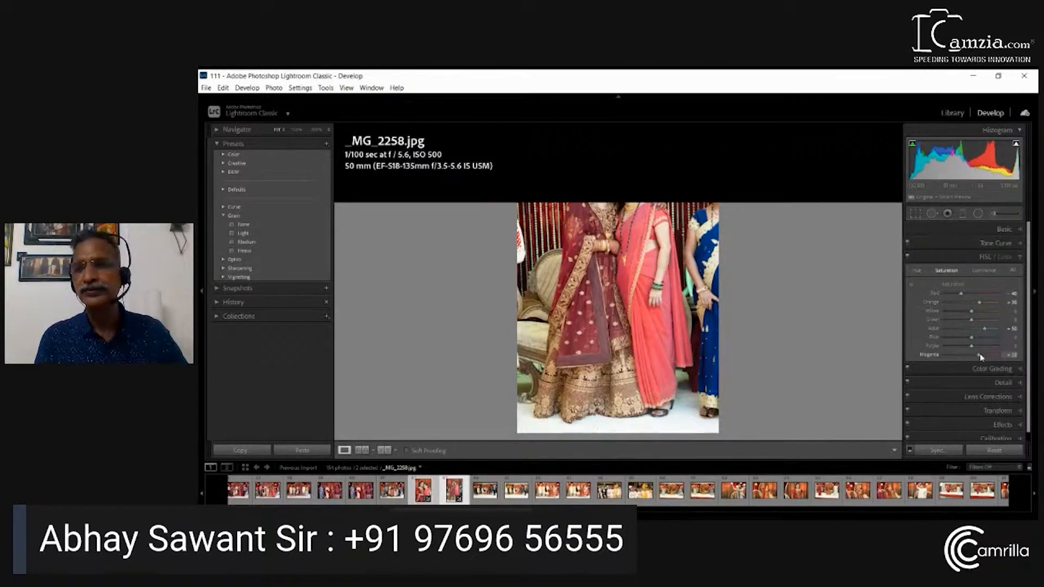
Try a strong red midtone tint on _MG_2258.jpg in Color Grading and settle on a slight blue midtone tint
{"action": "left_click", "coordinate": [993, 369]}
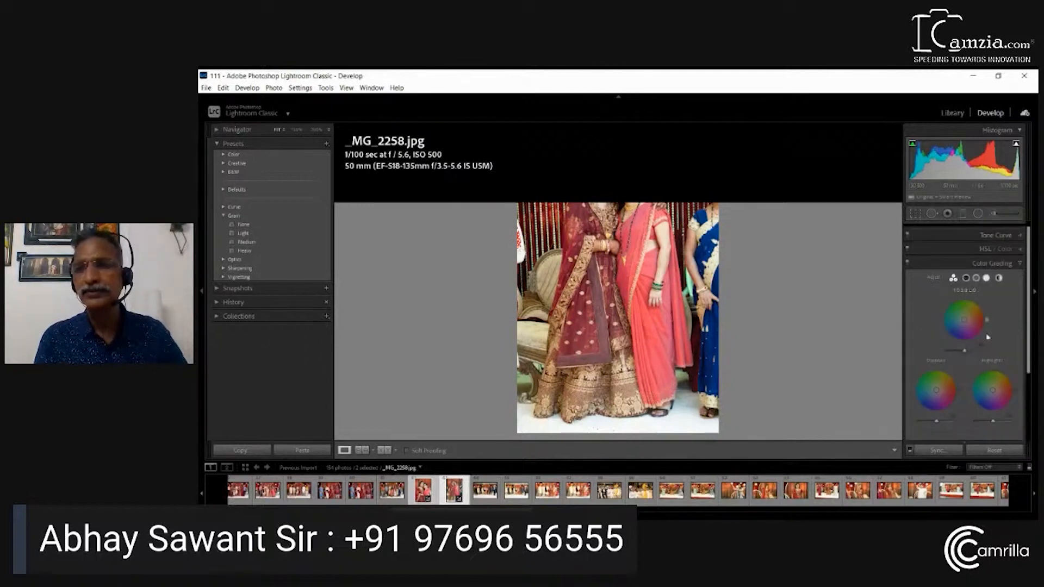
{"action": "left_click", "coordinate": [975, 323]}
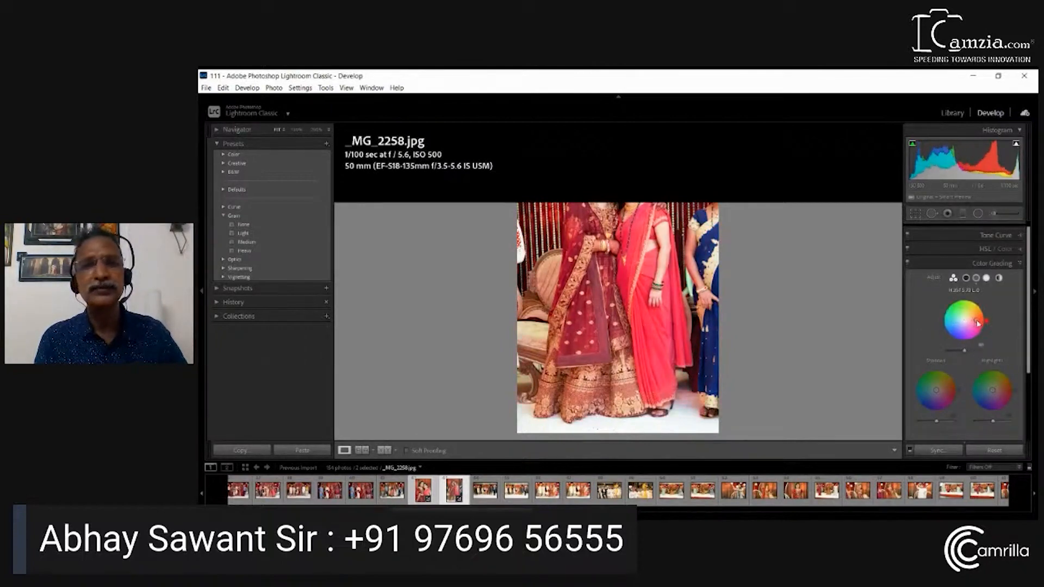
{"action": "mouse_move", "coordinate": [975, 322]}
{"action": "left_mouse_down"}
{"action": "mouse_move", "coordinate": [967, 314]}
{"action": "mouse_move", "coordinate": [949, 326]}
{"action": "mouse_move", "coordinate": [962, 326]}
{"action": "left_mouse_up"}
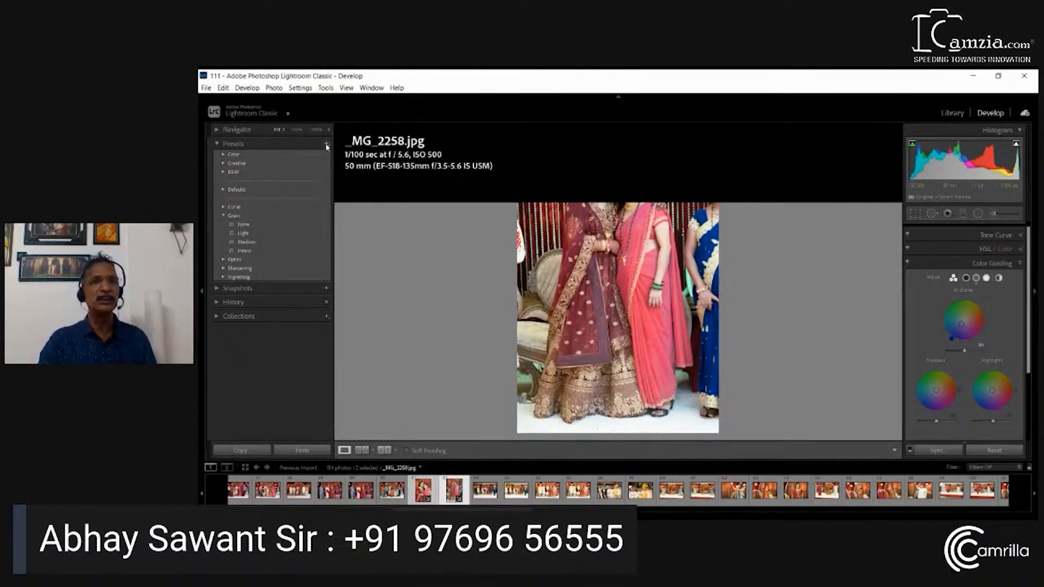
Start a new develop preset named "my blue preset" in the User Presets group
{"action": "left_click", "coordinate": [338, 154]}
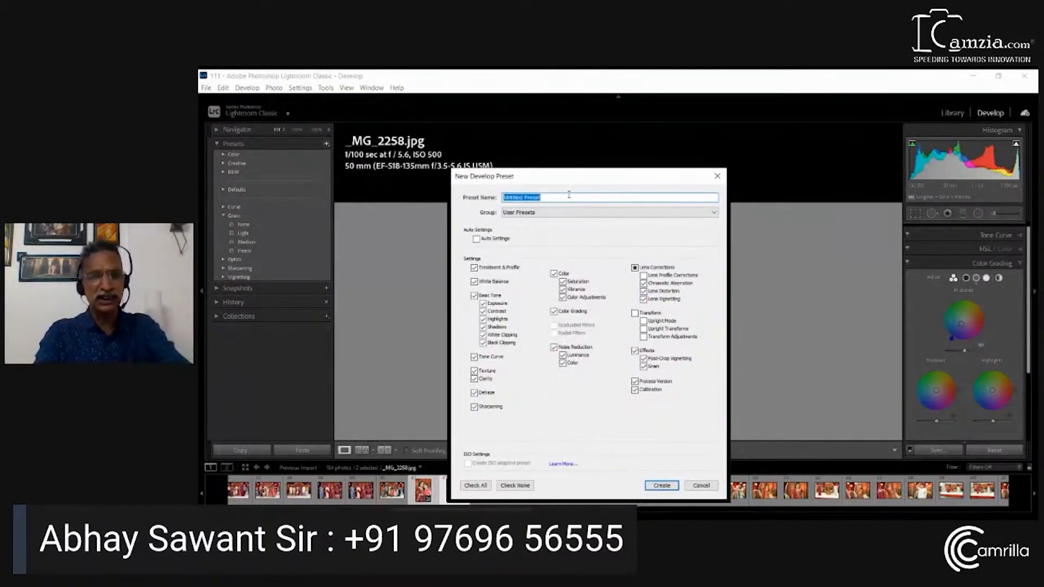
{"action": "type", "text": "h"}
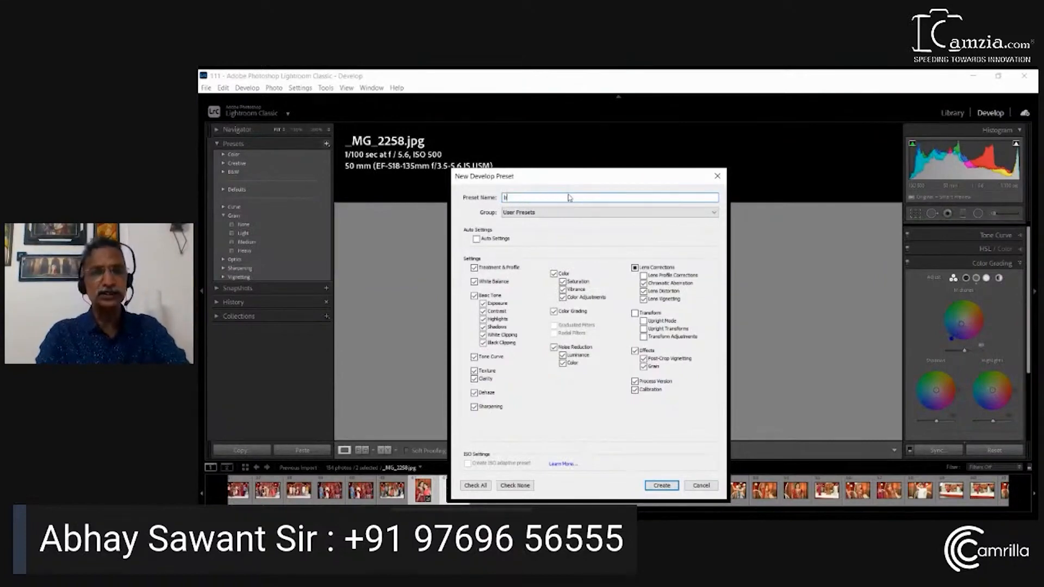
{"action": "type", "text": "lur"}
{"action": "key", "text": "BackSpace"}
{"action": "key", "text": "BackSpace"}
{"action": "key", "text": "BackSpace"}
{"action": "key", "text": "BackSpace"}
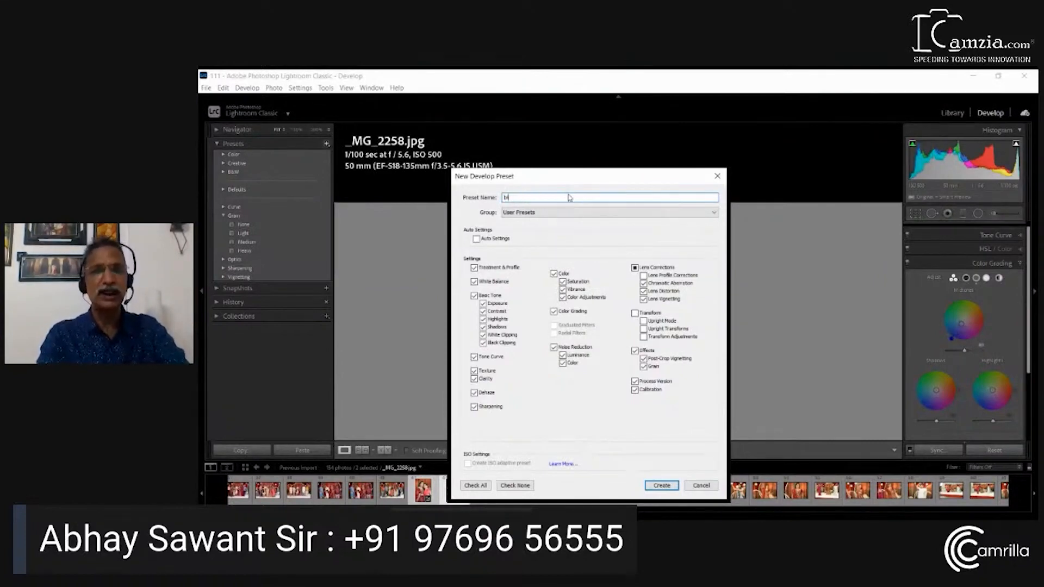
{"action": "type", "text": "mi"}
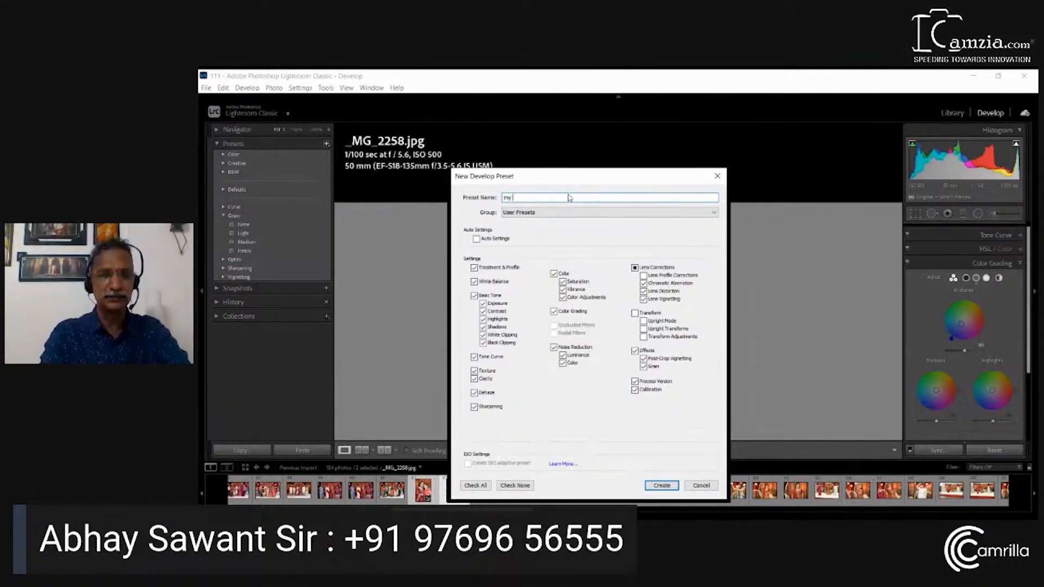
{"action": "type", "text": " blue pre"}
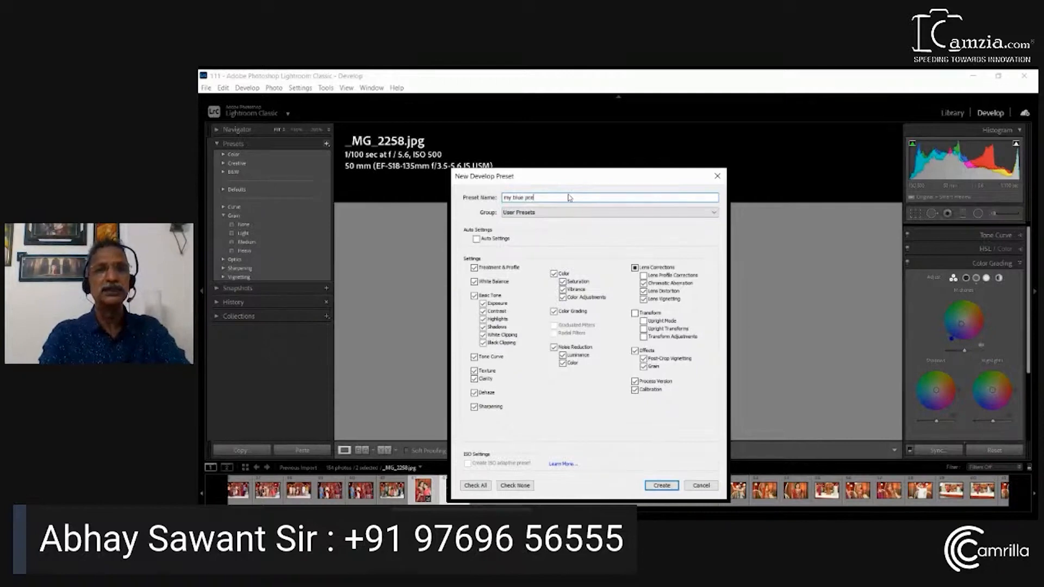
{"action": "type", "text": "set"}
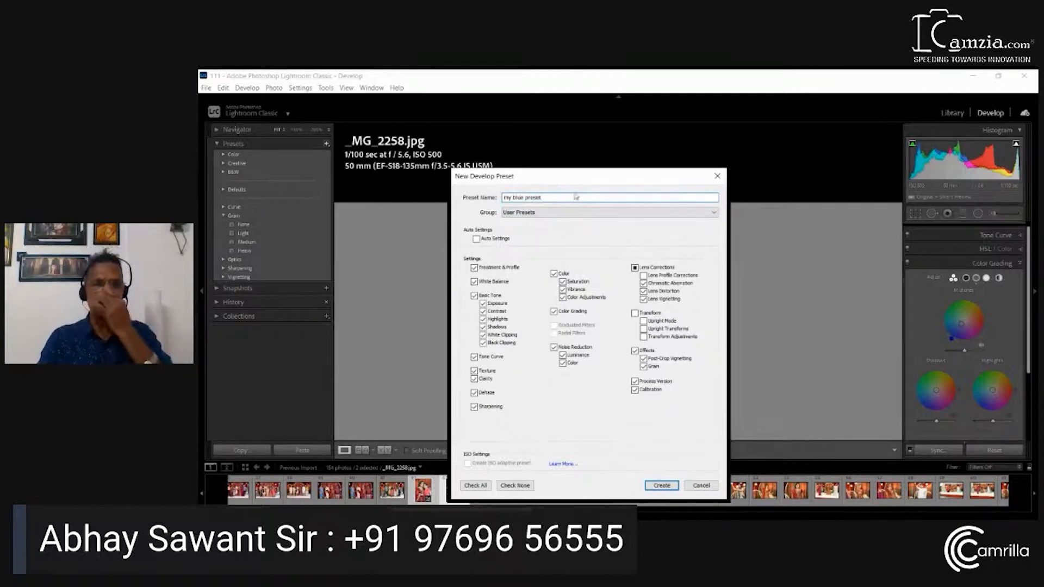
Include all available settings in the new preset and create it
{"action": "left_click", "coordinate": [480, 486]}
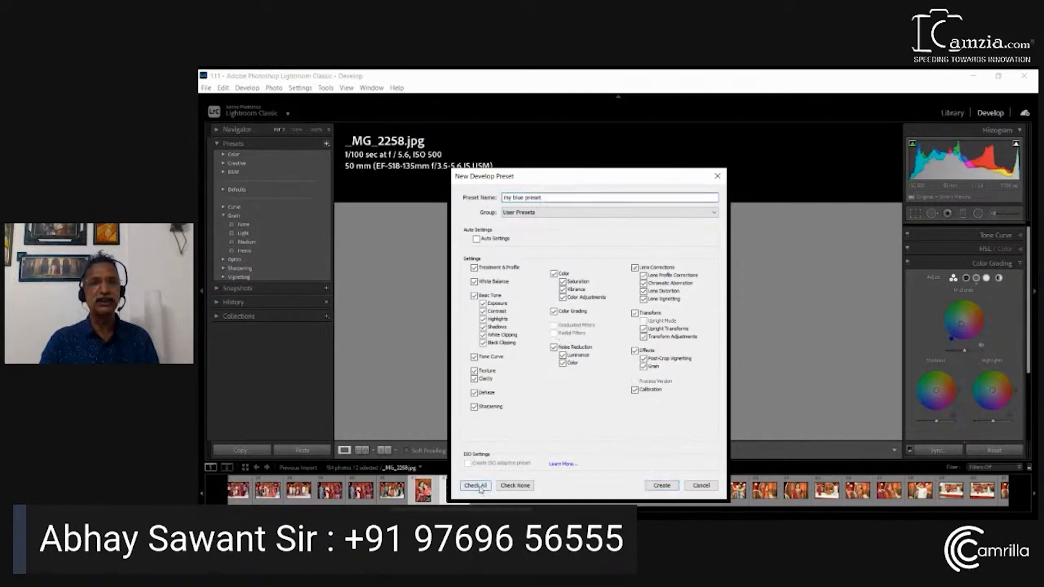
{"action": "left_click", "coordinate": [515, 485]}
{"action": "left_click", "coordinate": [486, 488]}
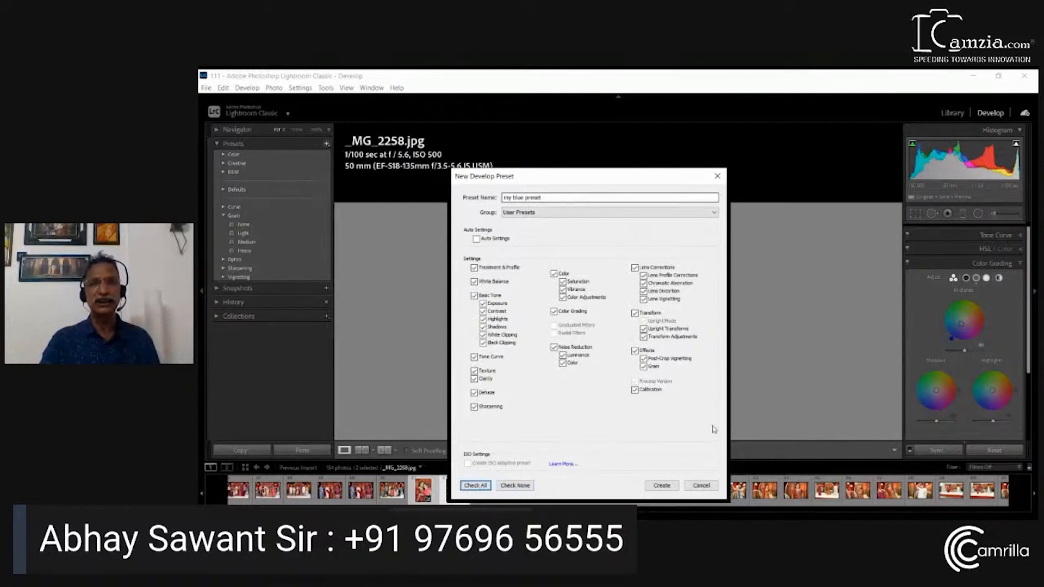
{"action": "left_click", "coordinate": [661, 486]}
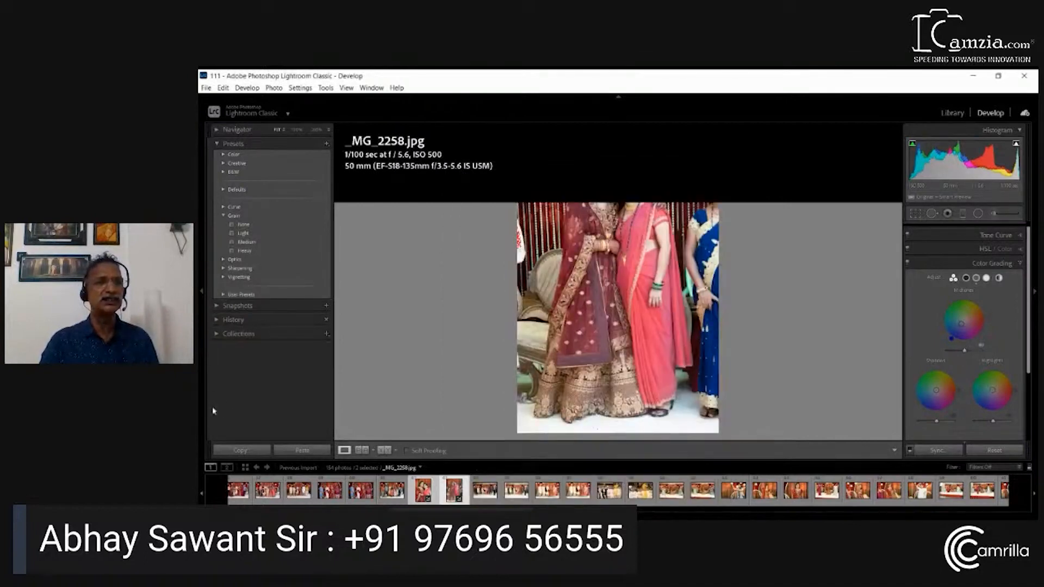
Apply the user preset "my blue preset" to _MG_2258.jpg and _MG_2257.jpg
{"action": "left_click", "coordinate": [224, 295]}
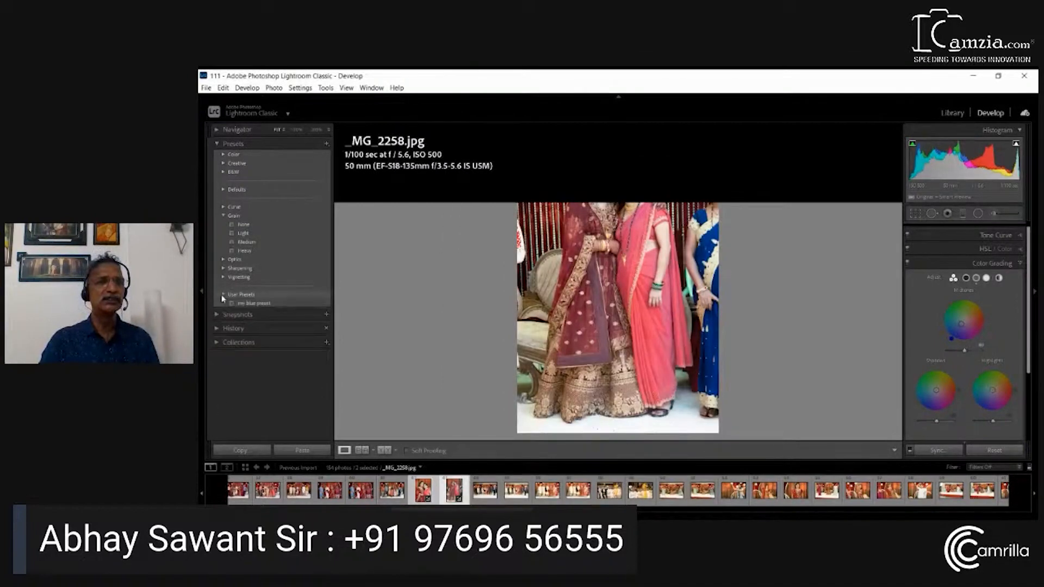
{"action": "left_click", "coordinate": [256, 303]}
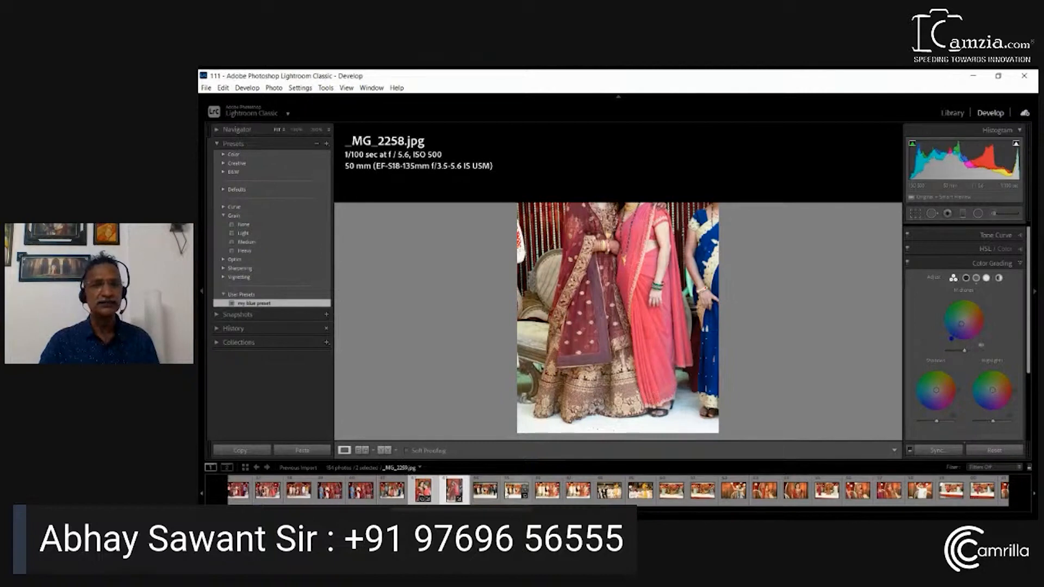
{"action": "left_click", "coordinate": [516, 491]}
{"action": "left_click", "coordinate": [424, 491]}
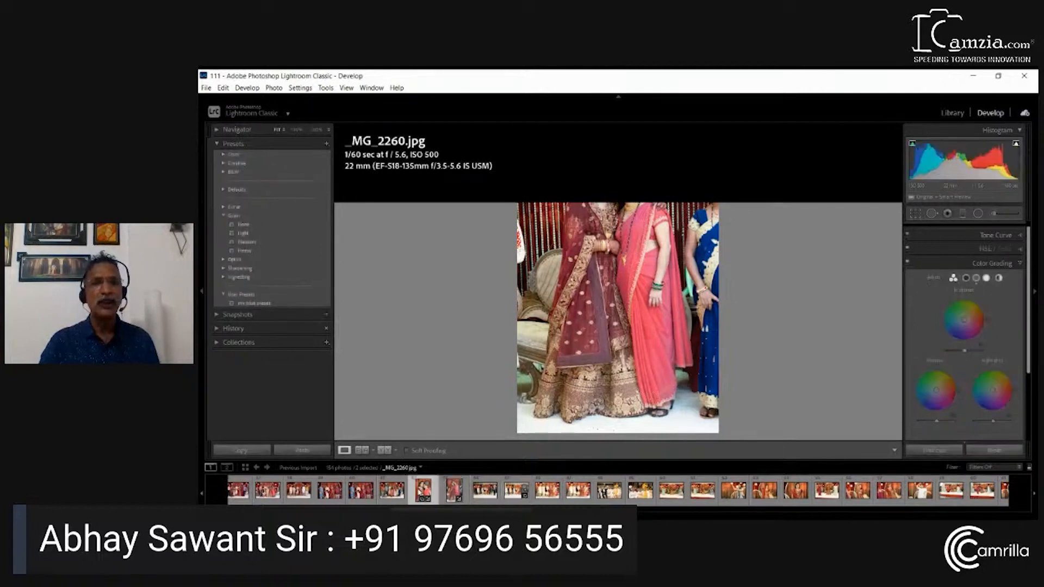
{"action": "left_click", "coordinate": [267, 303]}
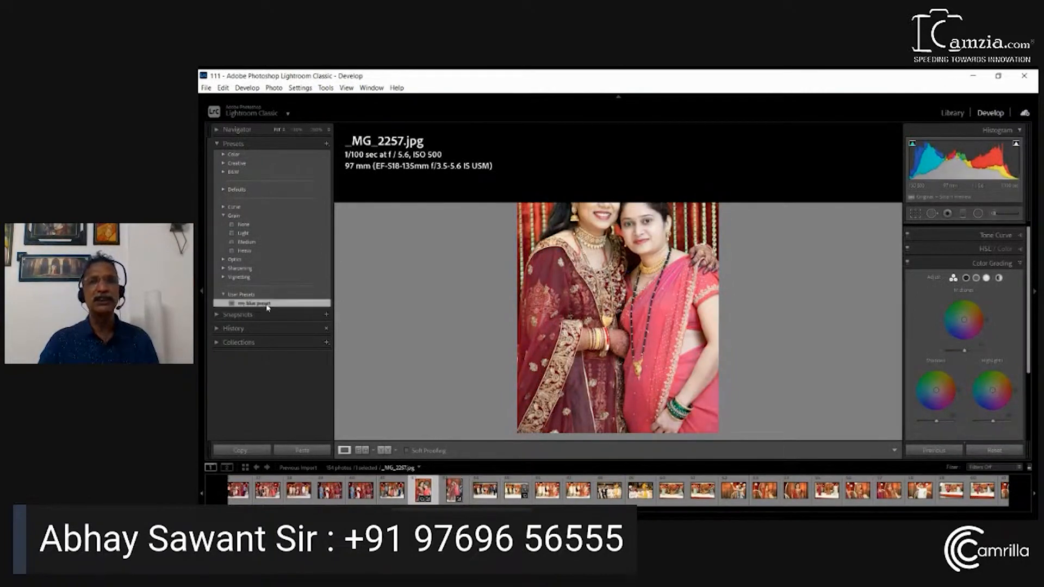
Apply "my blue preset" to _MG_2269.jpg, _MG_2273.jpg and _MG_2265.jpg
{"action": "left_click", "coordinate": [734, 491]}
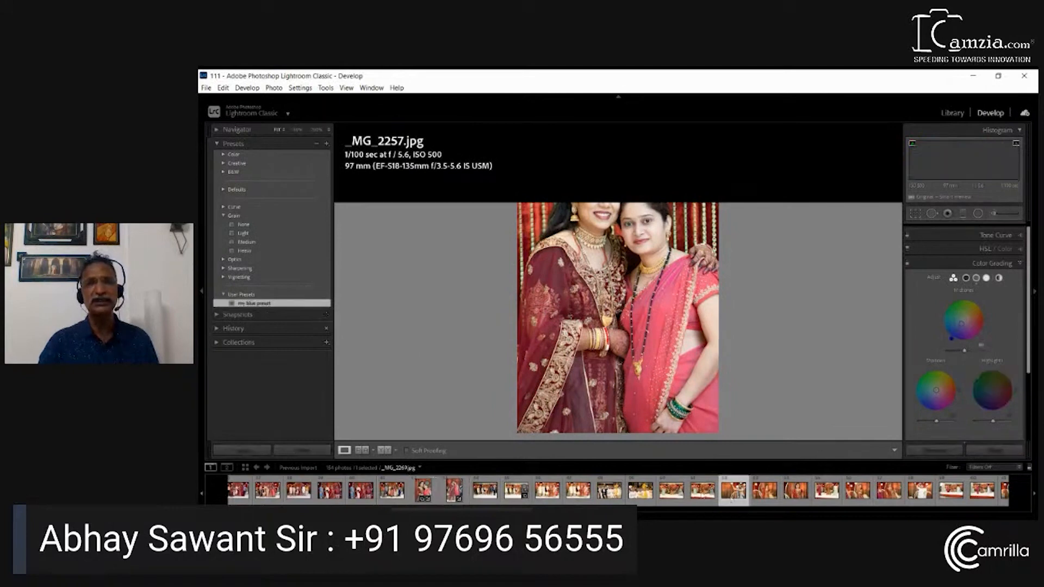
{"action": "left_click", "coordinate": [254, 303]}
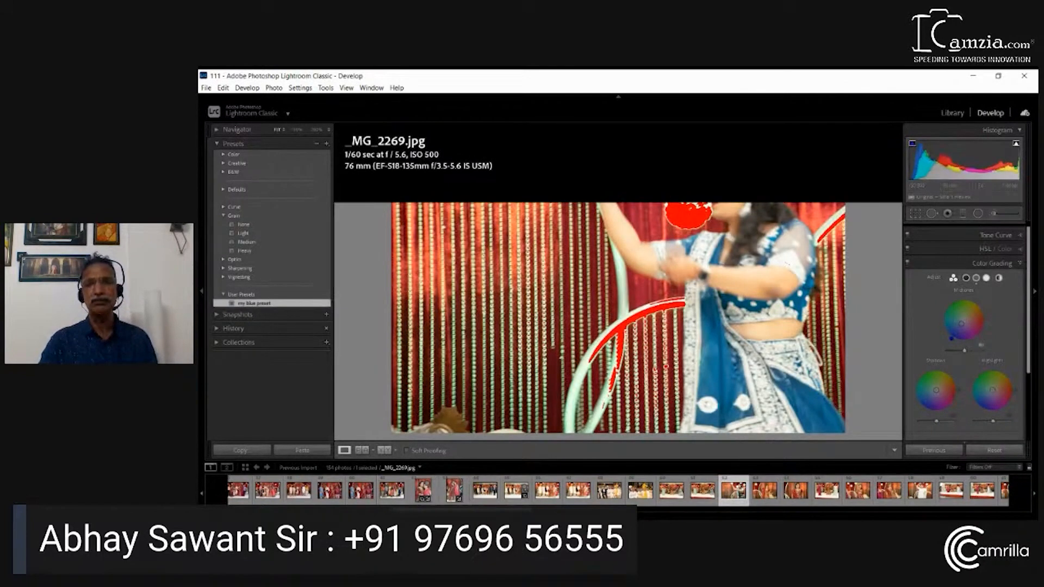
{"action": "left_click", "coordinate": [797, 494]}
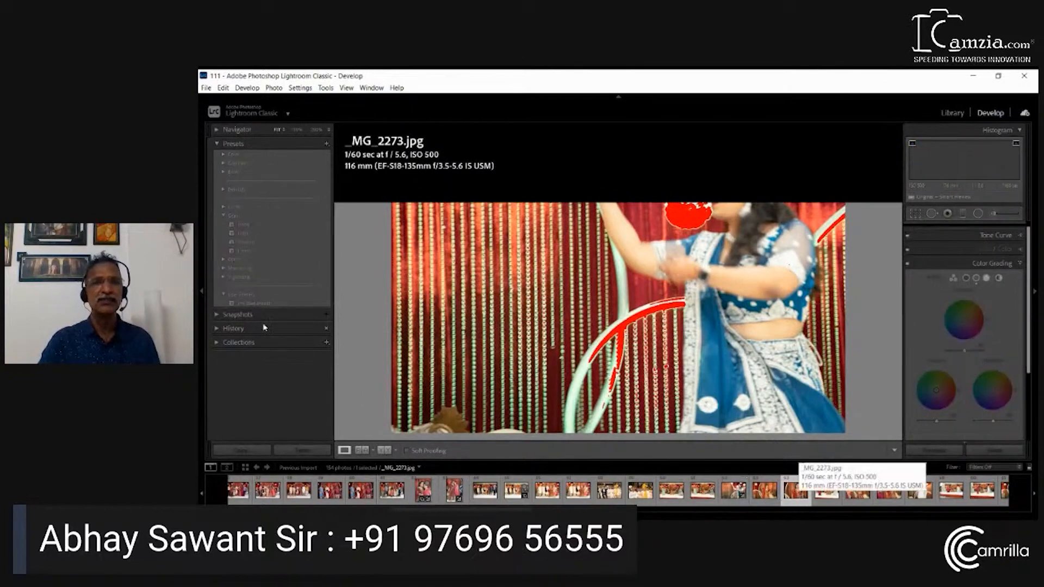
{"action": "left_click", "coordinate": [279, 304]}
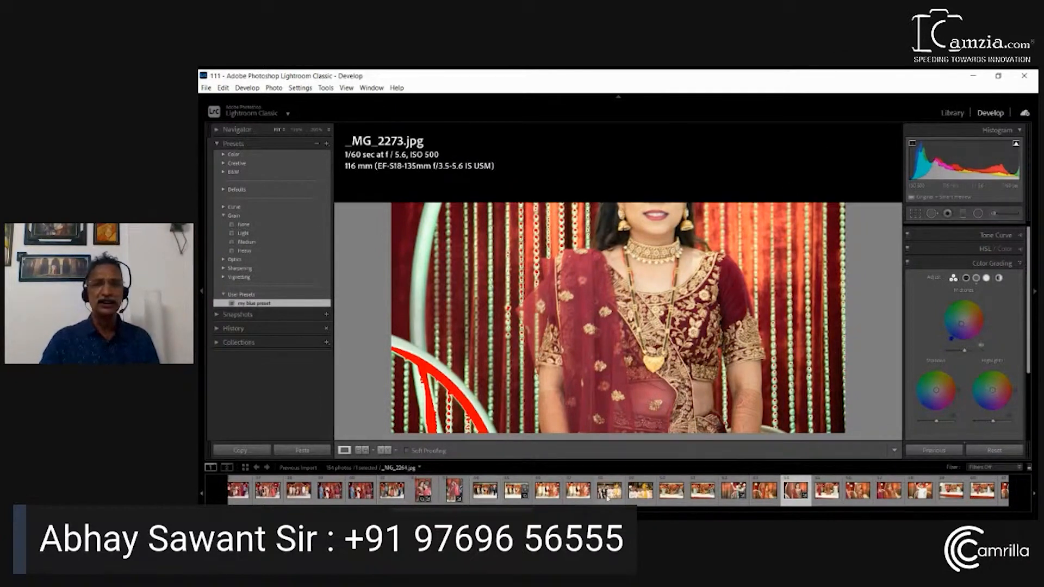
{"action": "left_click", "coordinate": [641, 491]}
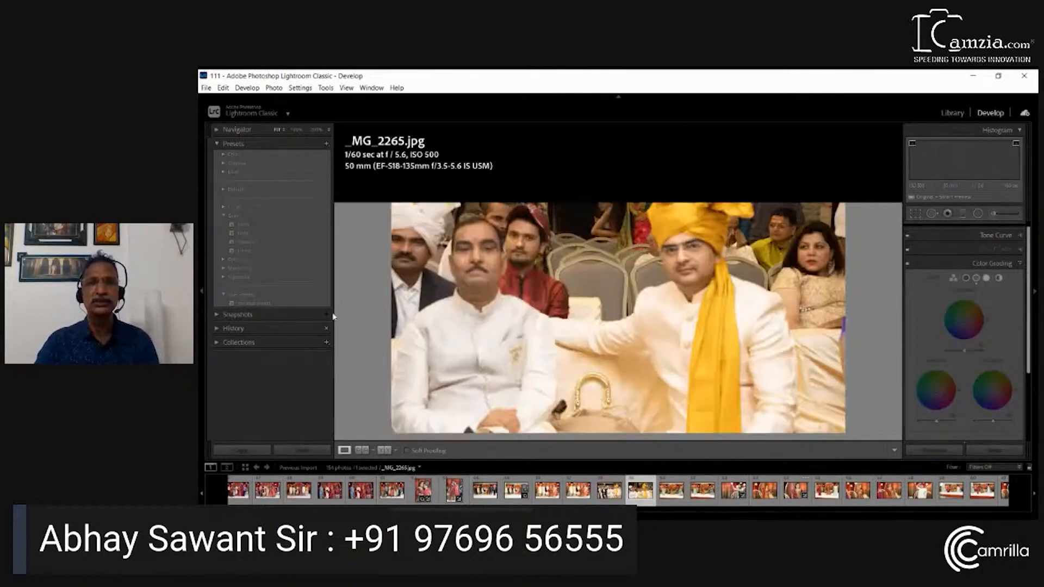
{"action": "left_click", "coordinate": [255, 303]}
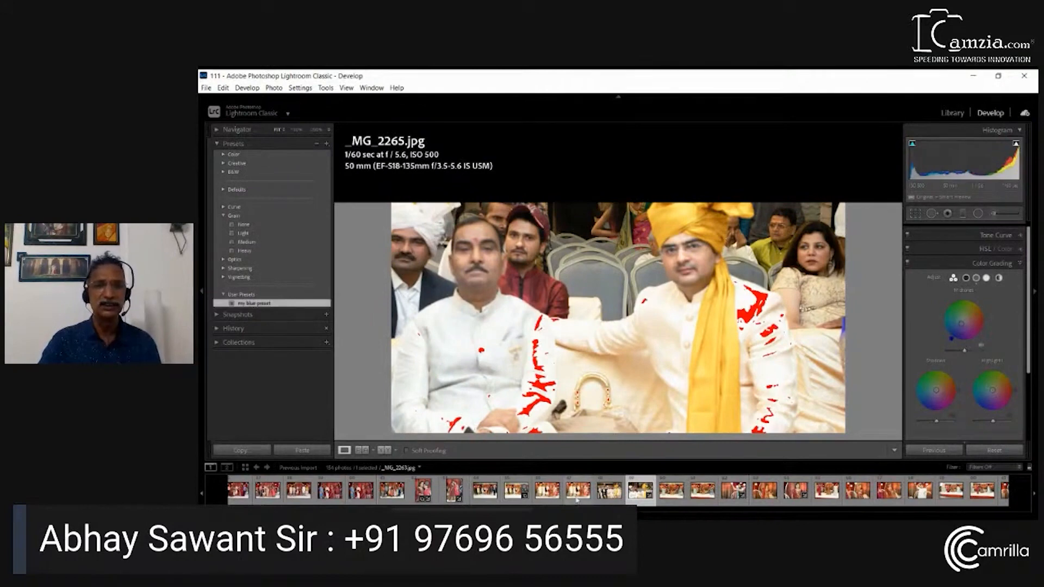
Apply the user preset "my blue preset" to _MG_2263.jpg
{"action": "key", "text": "Left"}
{"action": "key", "text": "Left"}
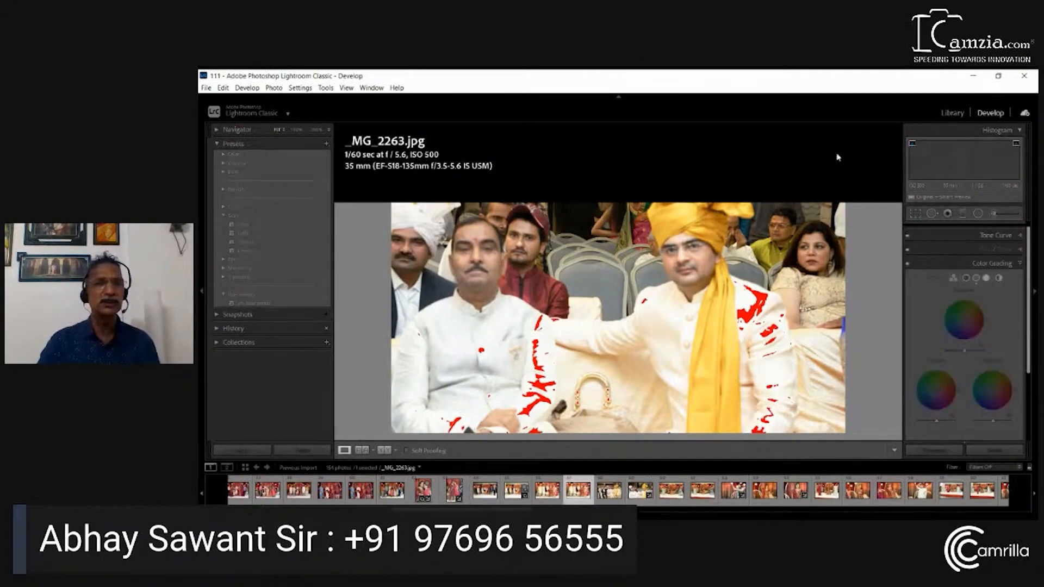
{"action": "left_click", "coordinate": [246, 304]}
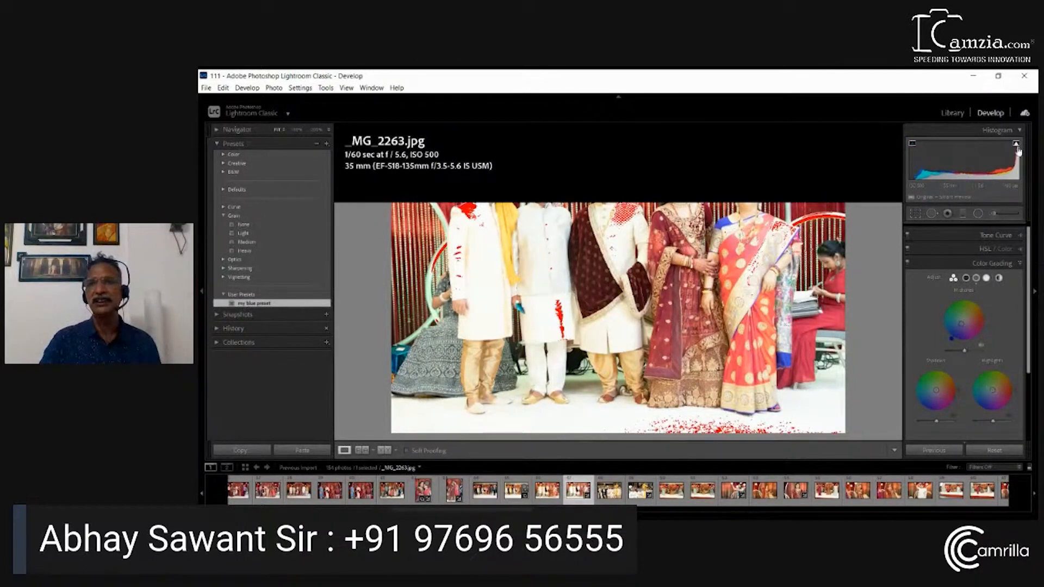
Recover the clipped highlights of _MG_2263.jpg by lowering Exposure to about -0.66 and reducing Whites and Blacks
{"action": "left_click", "coordinate": [1020, 267]}
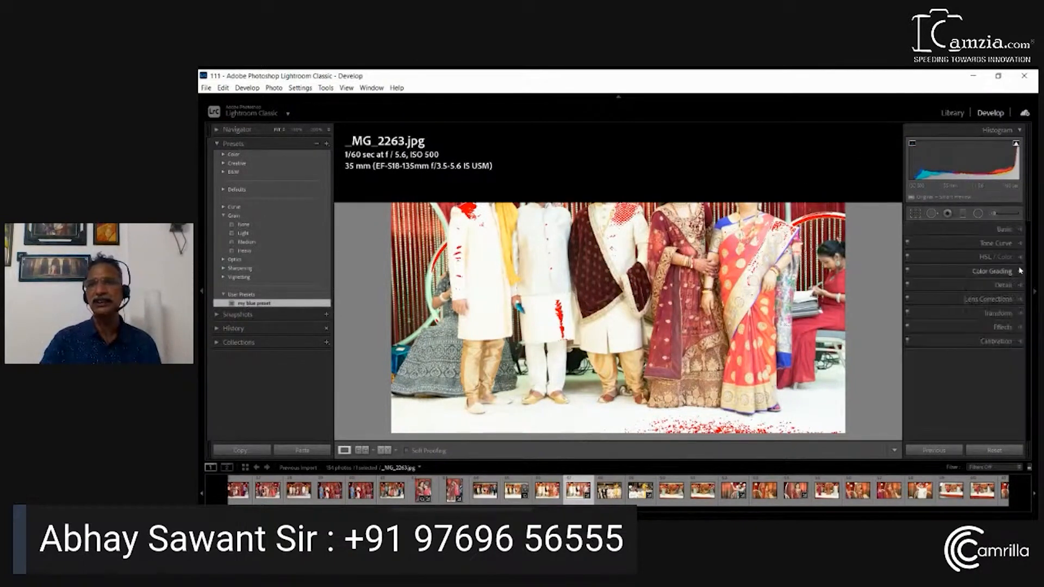
{"action": "left_click", "coordinate": [1019, 234]}
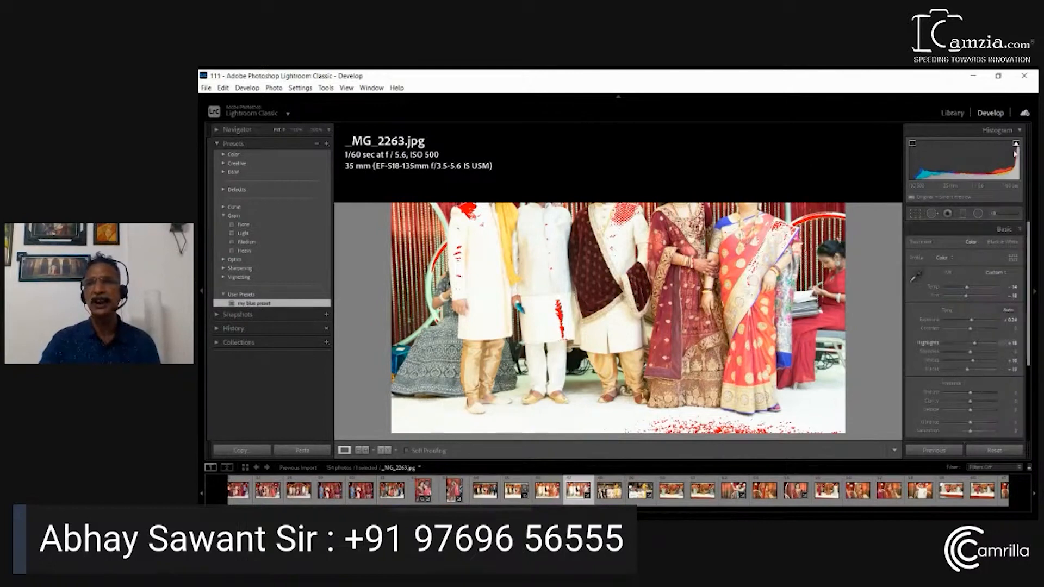
{"action": "left_click_drag", "start_coordinate": [1015, 161], "coordinate": [961, 170]}
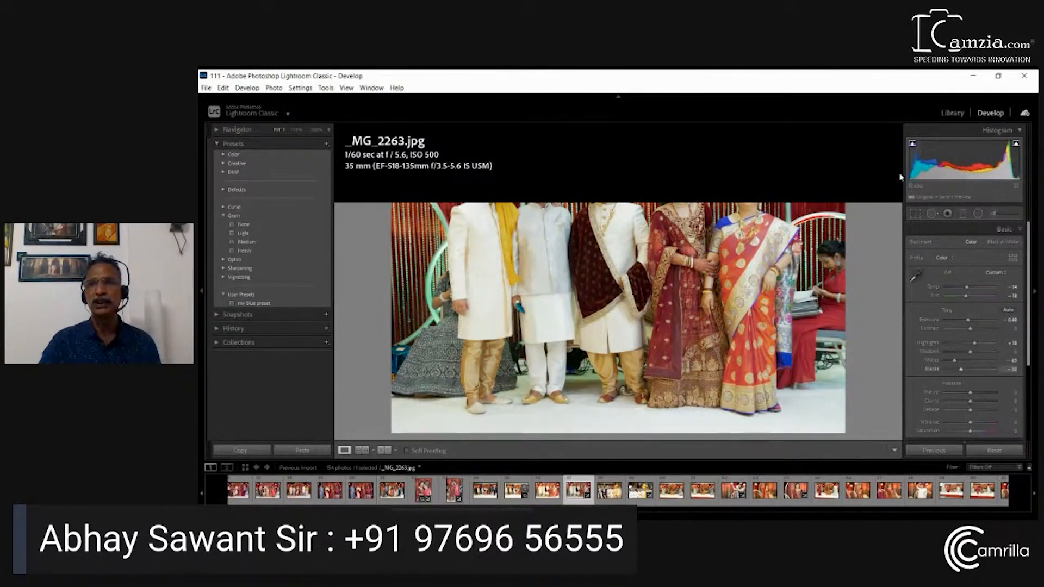
{"action": "left_click_drag", "start_coordinate": [1018, 177], "coordinate": [1023, 177]}
{"action": "left_click_drag", "start_coordinate": [961, 171], "coordinate": [955, 171]}
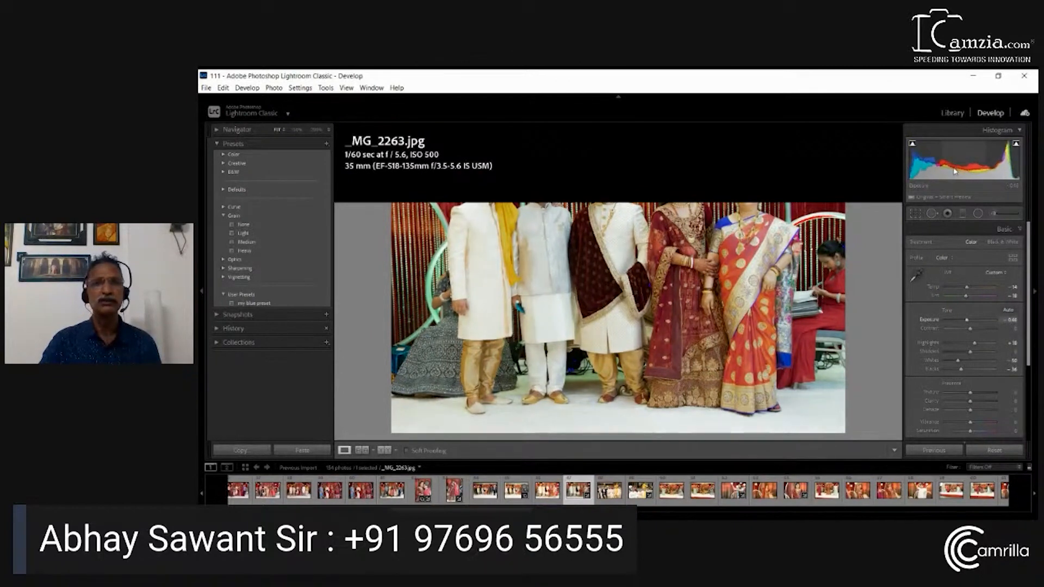
Set the white balance by sampling the white floor at the group's feet, and raise Shadows to about +63
{"action": "left_click", "coordinate": [917, 275]}
{"action": "left_click", "coordinate": [611, 420]}
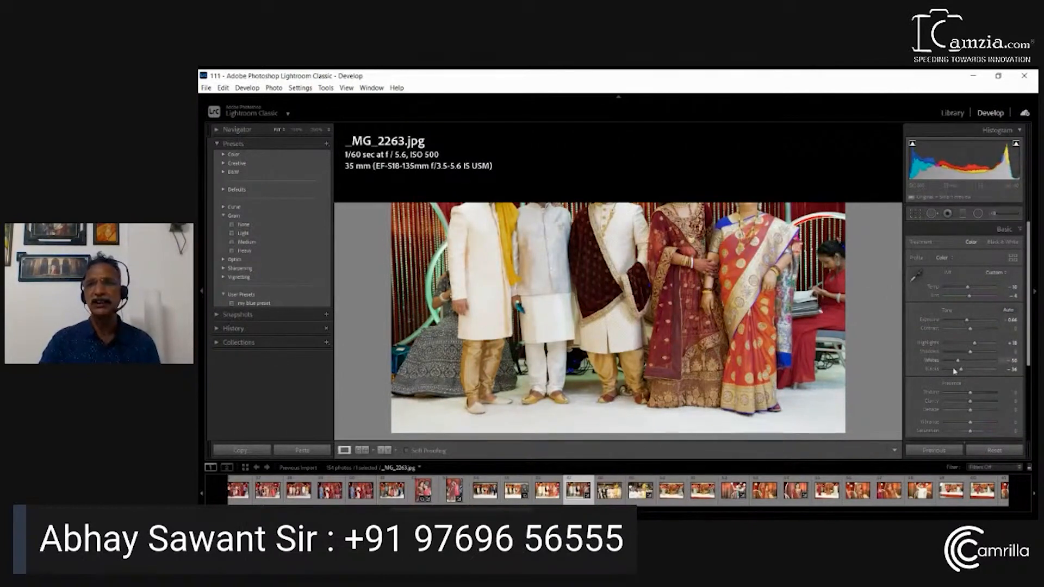
{"action": "left_click_drag", "start_coordinate": [972, 354], "coordinate": [986, 356]}
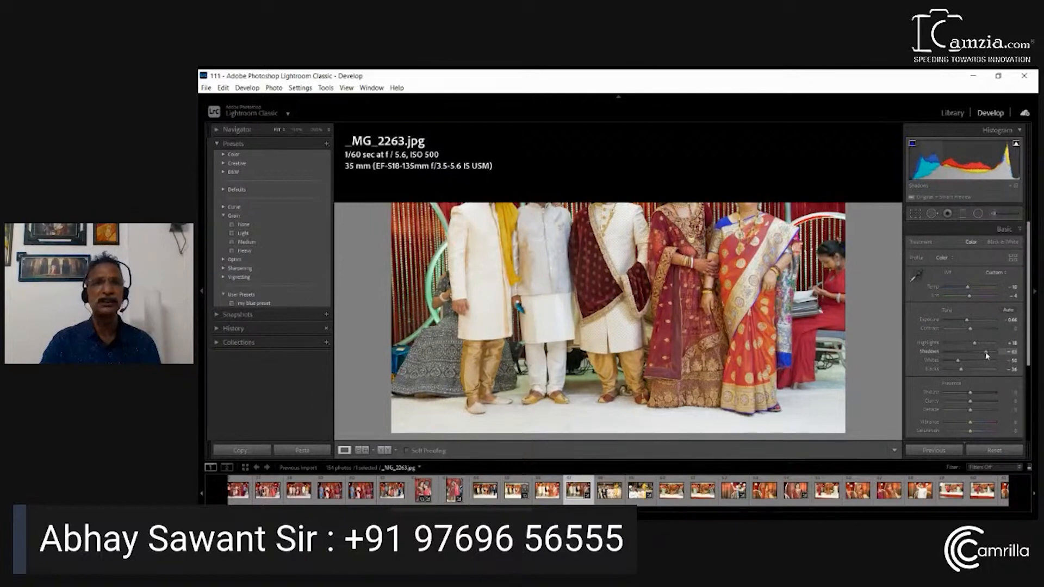
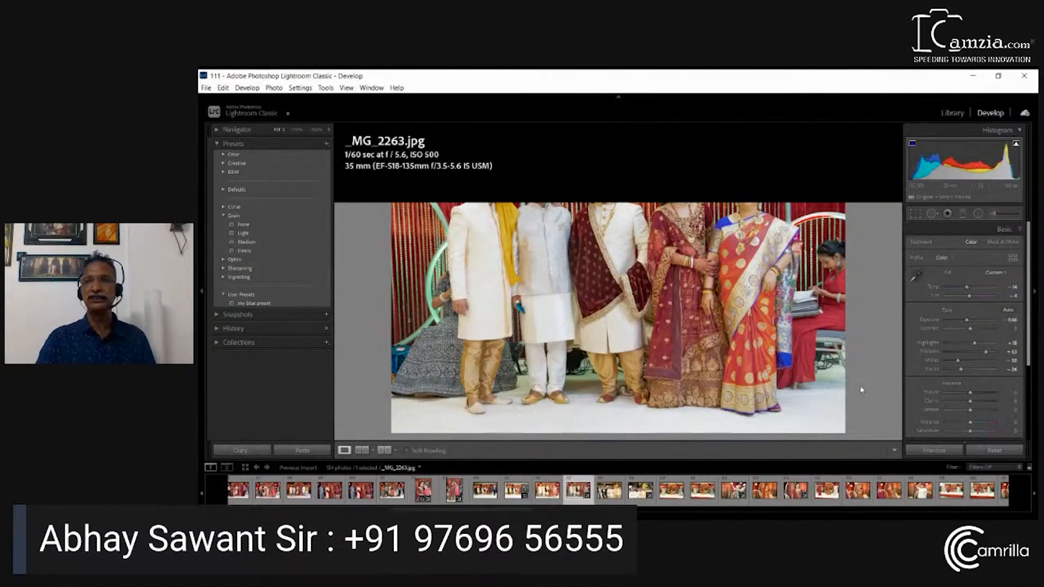
Collapse the Basic adjustments and show the red channel of the Tone Curve for _MG_2263.jpg
{"action": "left_click", "coordinate": [1020, 231]}
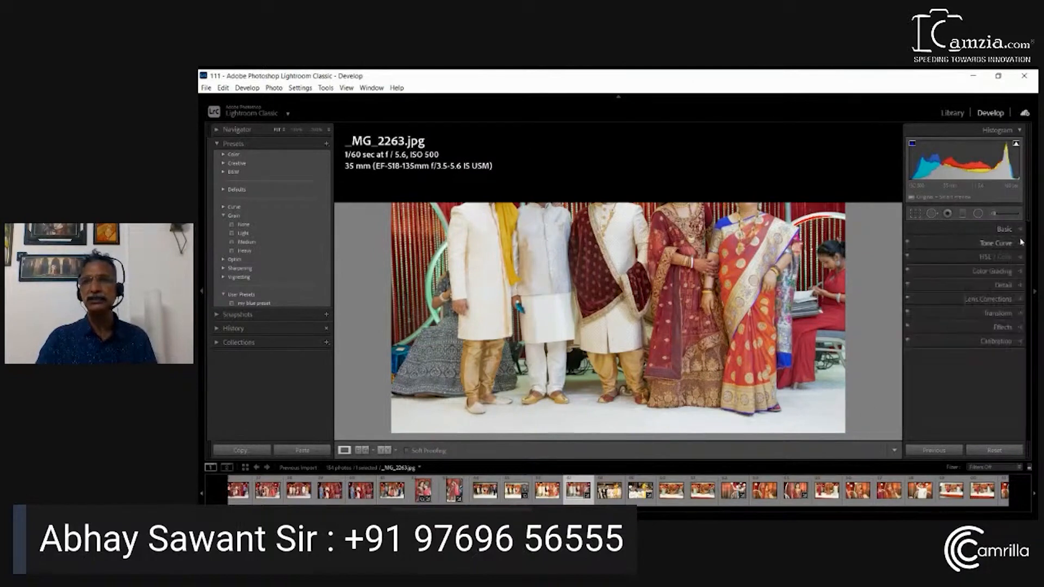
{"action": "left_click", "coordinate": [1021, 245]}
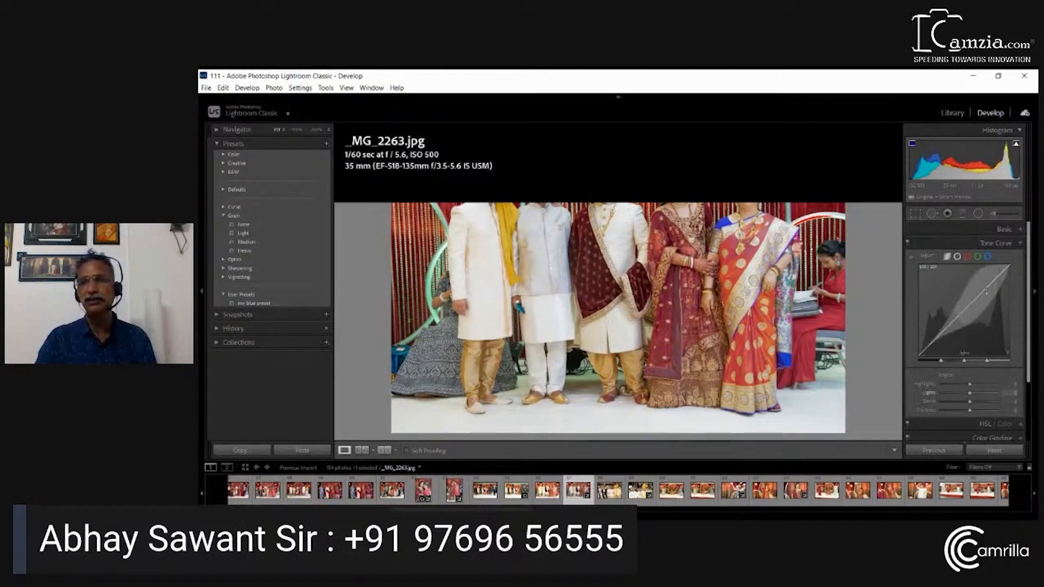
{"action": "left_click", "coordinate": [969, 258]}
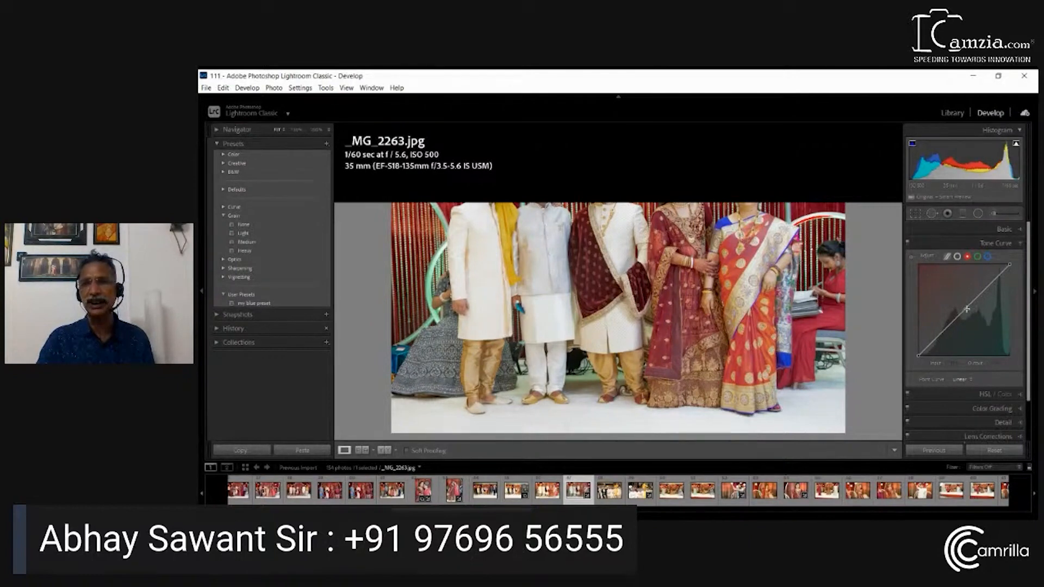
Add a midtone and a shadow point to the red curve, pull the shadow point down steeply and return it near the diagonal
{"action": "left_click", "coordinate": [964, 312]}
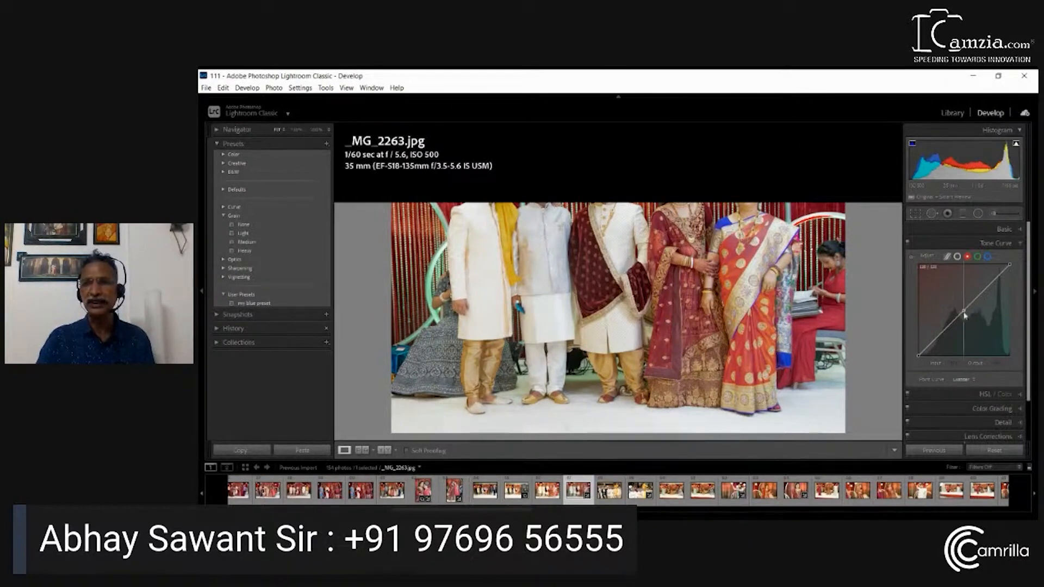
{"action": "mouse_move", "coordinate": [964, 312]}
{"action": "left_mouse_down"}
{"action": "mouse_move", "coordinate": [972, 318]}
{"action": "mouse_move", "coordinate": [964, 310]}
{"action": "left_mouse_up"}
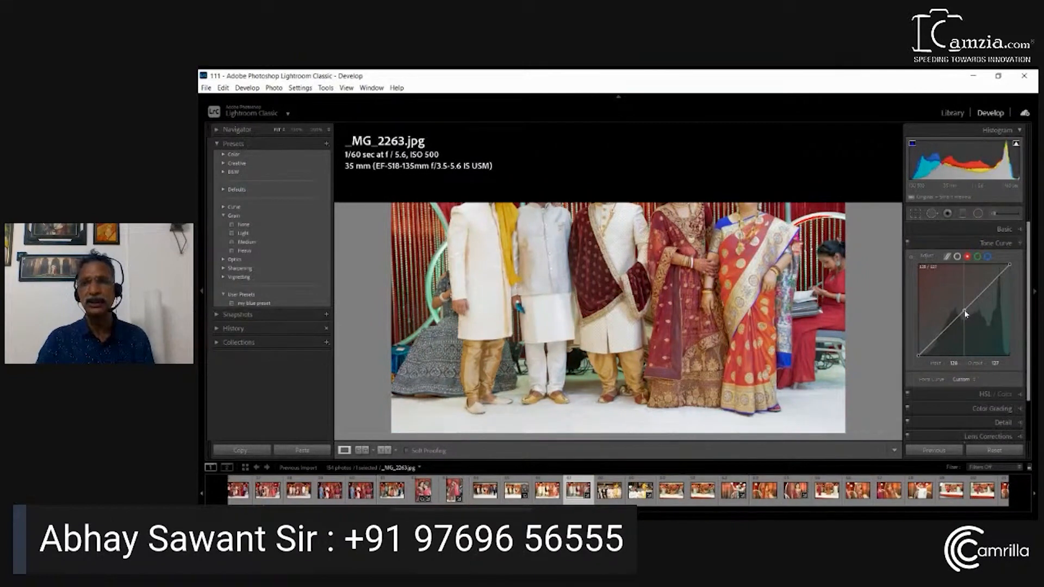
{"action": "left_click", "coordinate": [940, 335]}
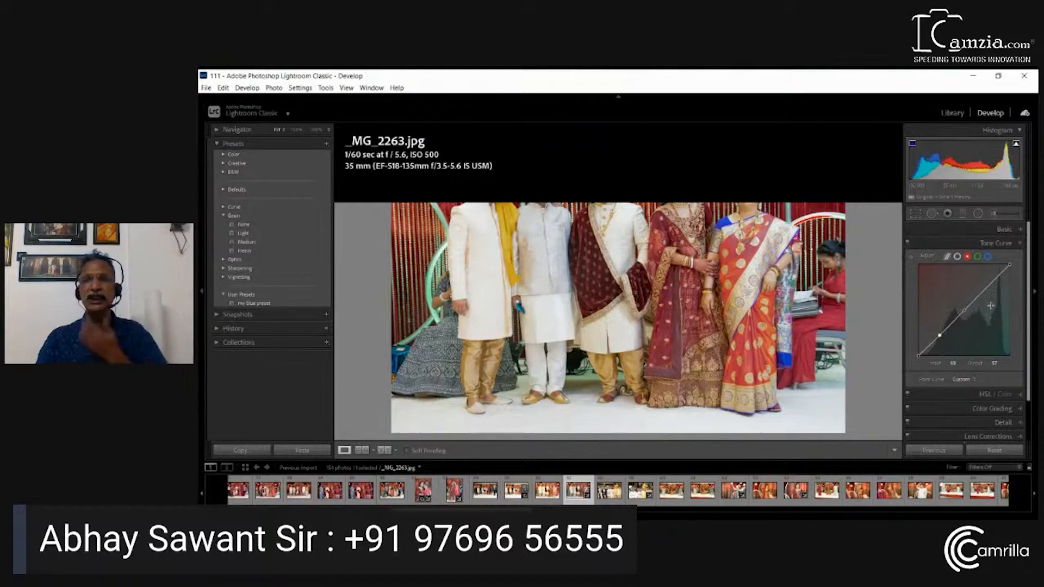
{"action": "left_click_drag", "start_coordinate": [939, 338], "coordinate": [944, 353]}
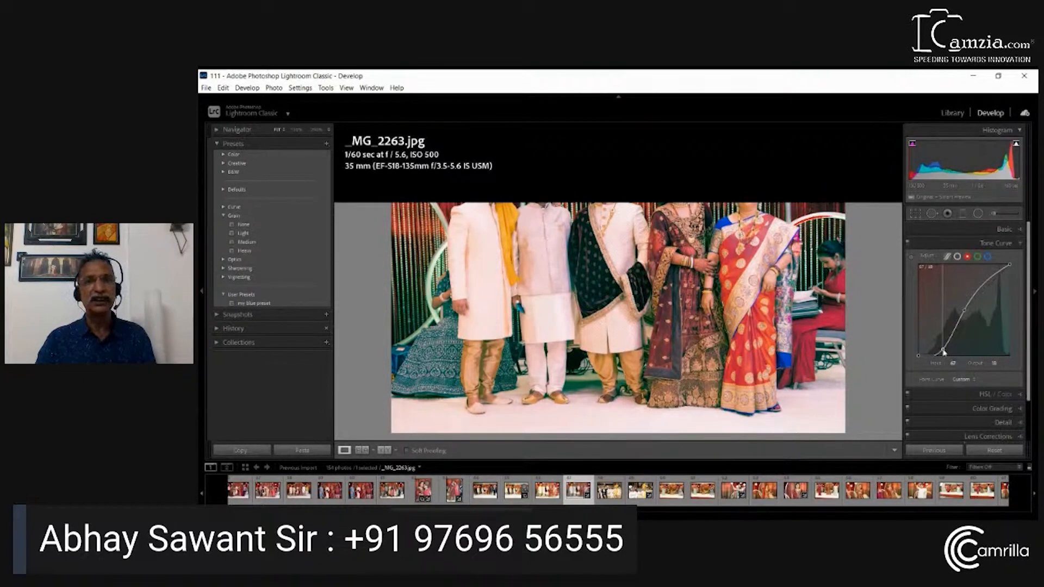
{"action": "left_click_drag", "start_coordinate": [944, 352], "coordinate": [942, 339]}
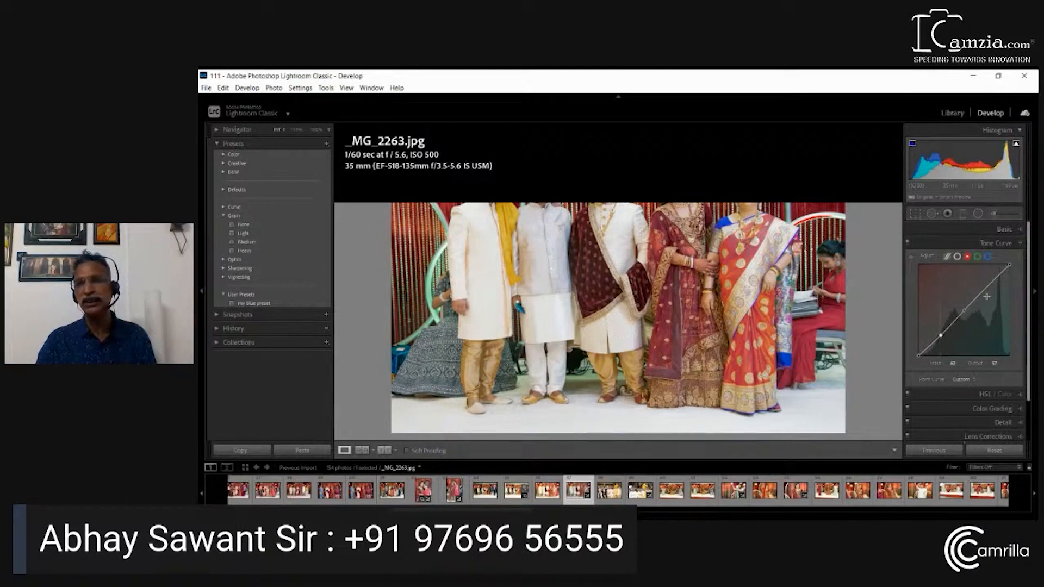
Add a highlight point to the red curve and another one by sampling the maroon outfit directly on the photo
{"action": "mouse_move", "coordinate": [987, 288]}
{"action": "left_mouse_down"}
{"action": "mouse_move", "coordinate": [991, 297]}
{"action": "mouse_move", "coordinate": [986, 288]}
{"action": "left_mouse_up"}
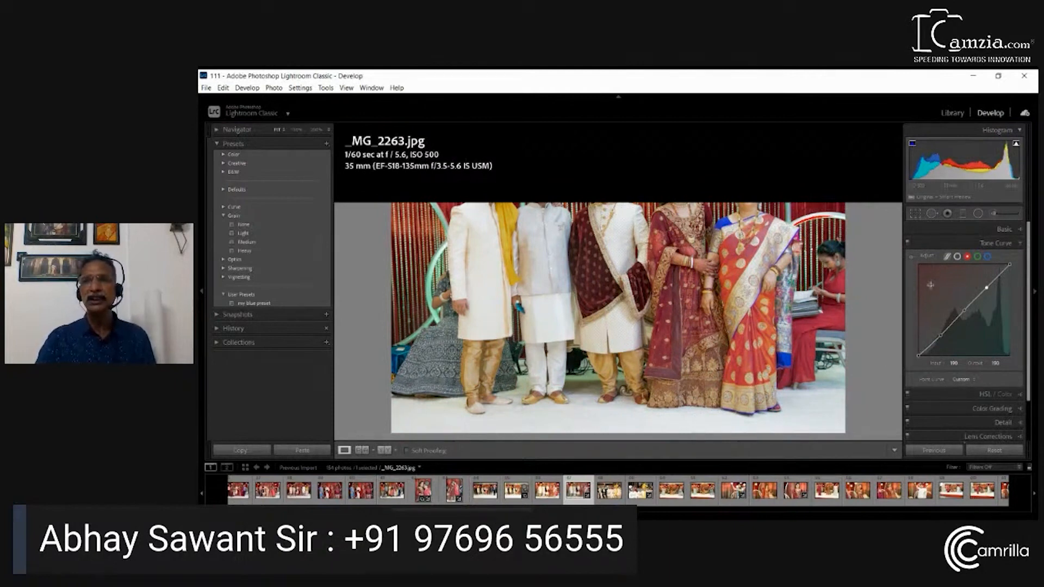
{"action": "left_click", "coordinate": [911, 256]}
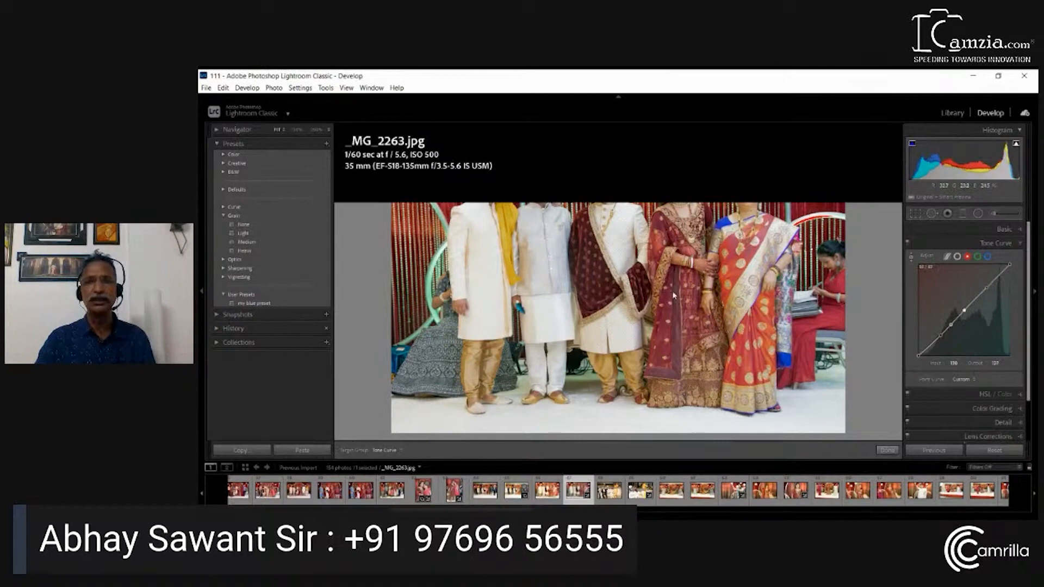
{"action": "mouse_move", "coordinate": [672, 292]}
{"action": "left_mouse_down"}
{"action": "mouse_move", "coordinate": [676, 317]}
{"action": "mouse_move", "coordinate": [675, 275]}
{"action": "mouse_move", "coordinate": [680, 298]}
{"action": "left_mouse_up"}
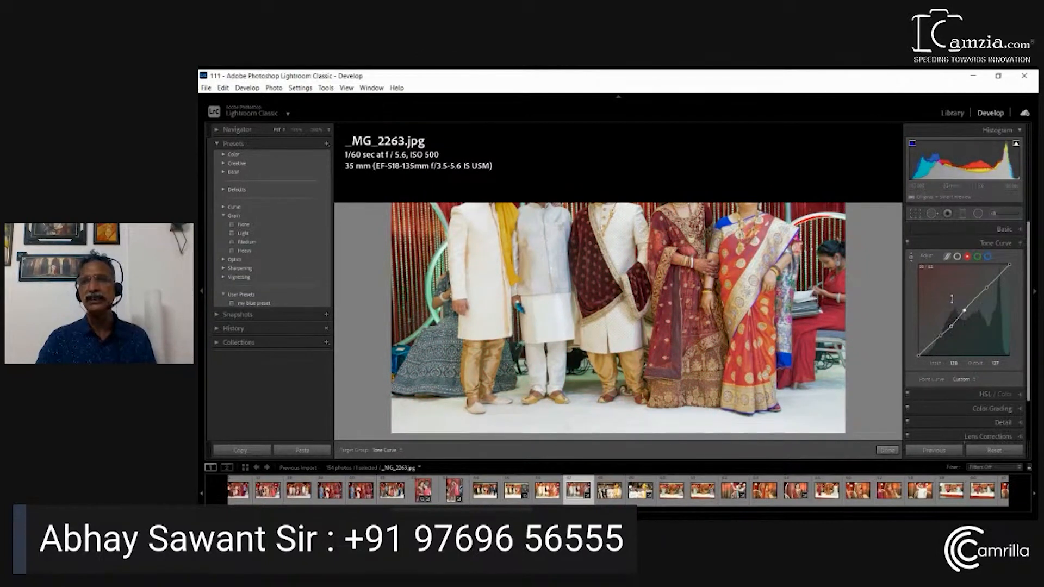
Remove all added points from the red curve and cancel the removal of the photo from the catalog
{"action": "left_click", "coordinate": [965, 310]}
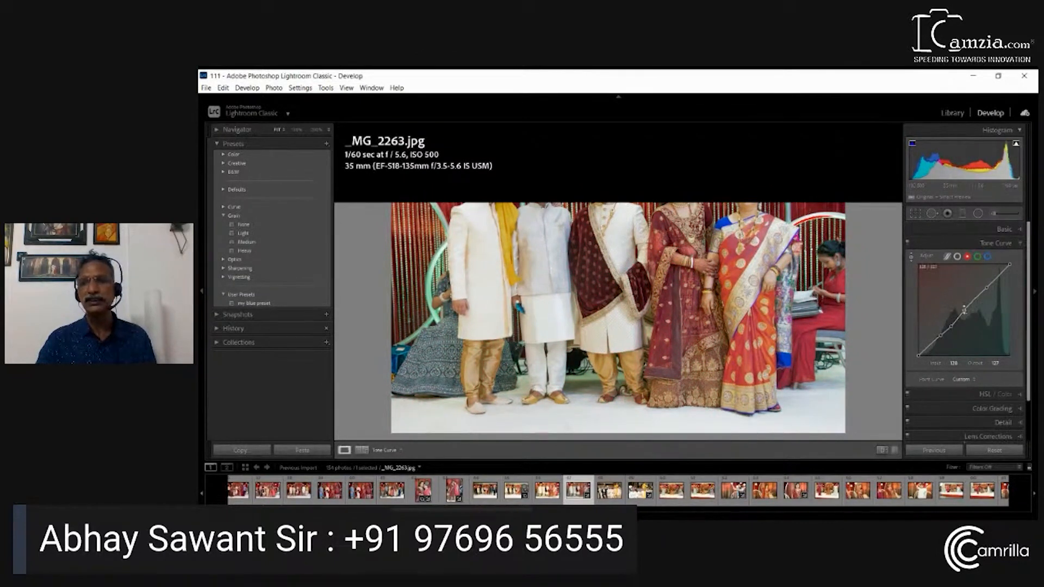
{"action": "key", "text": "Delete"}
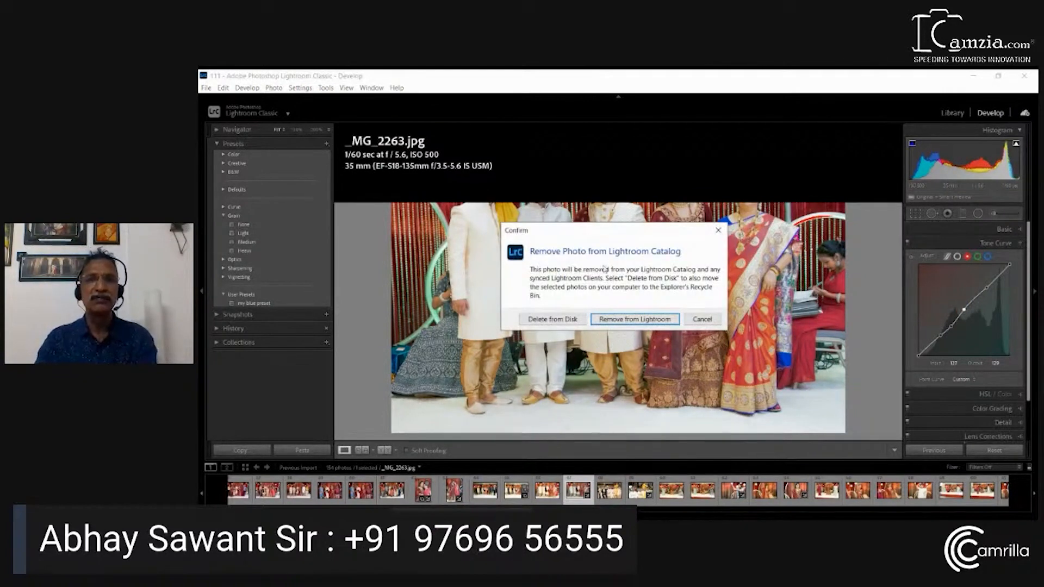
{"action": "left_click", "coordinate": [702, 319]}
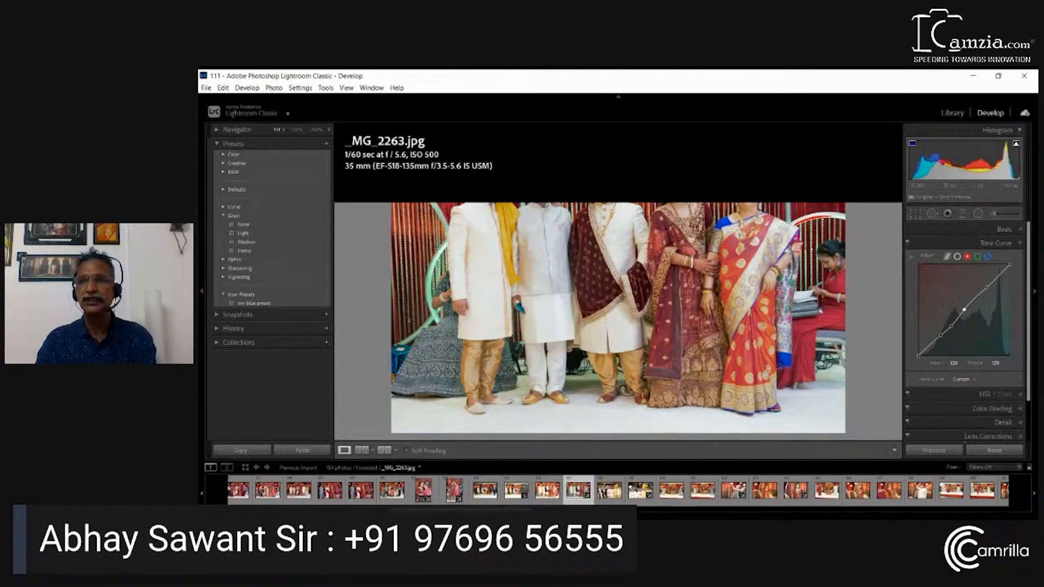
{"action": "left_click_drag", "start_coordinate": [965, 310], "coordinate": [987, 288]}
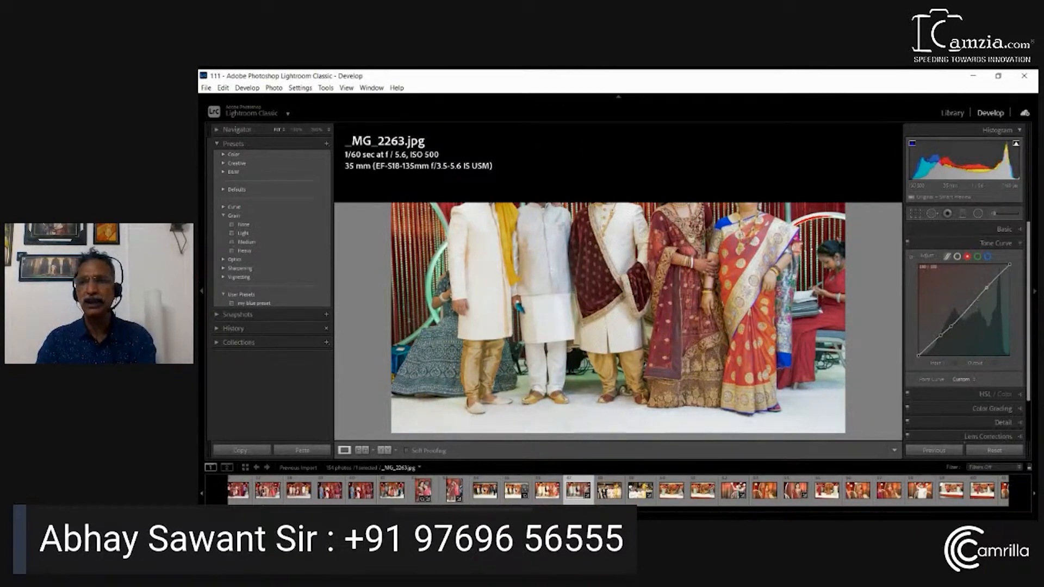
{"action": "double_click", "coordinate": [987, 287]}
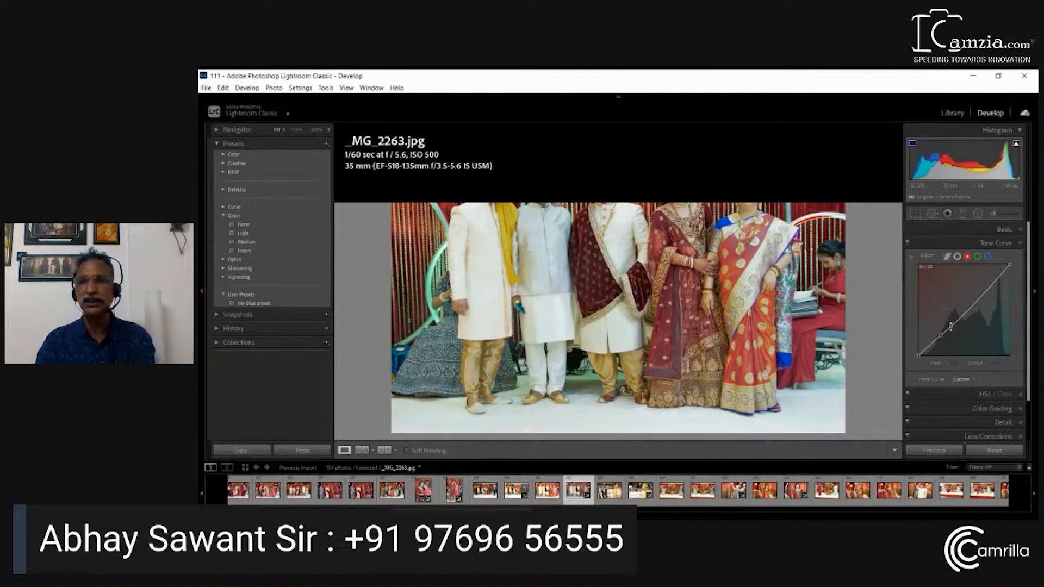
{"action": "double_click", "coordinate": [951, 326]}
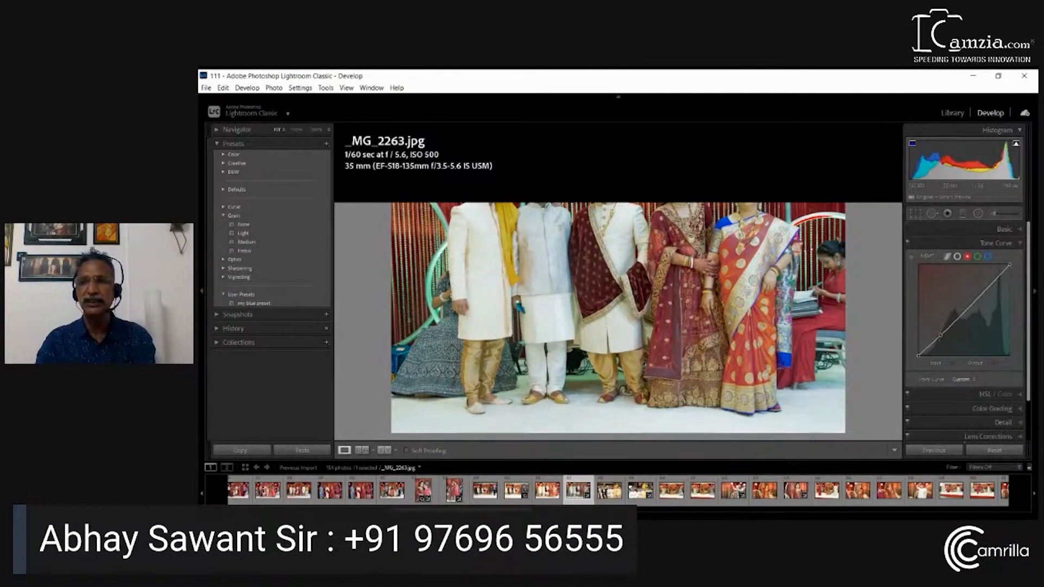
{"action": "double_click", "coordinate": [940, 335]}
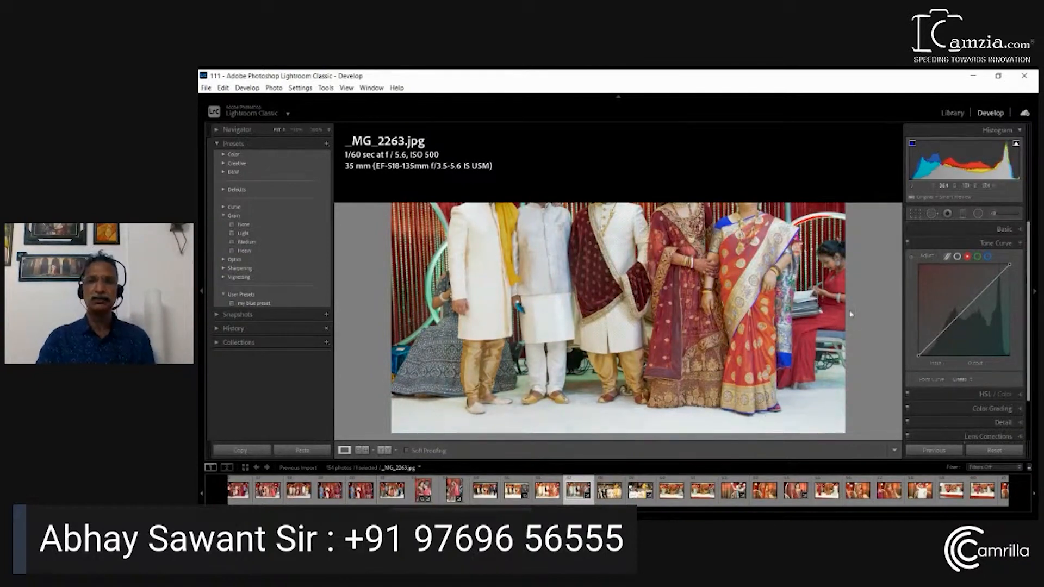
Lower the red curve's midtones by adjusting directly on the photo, removing the first sampled point before sampling again
{"action": "left_click", "coordinate": [911, 262]}
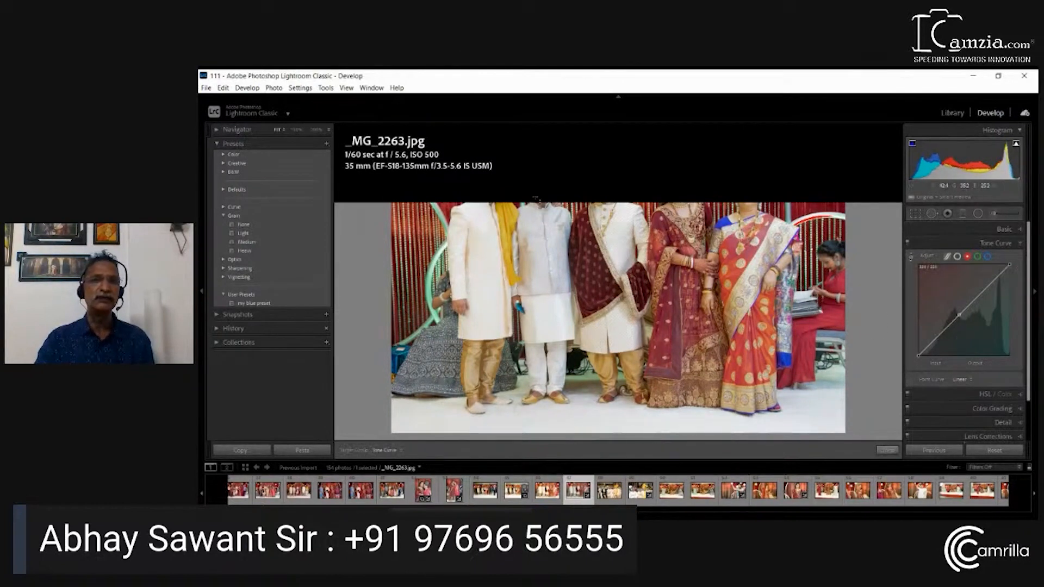
{"action": "mouse_move", "coordinate": [444, 182]}
{"action": "left_mouse_down"}
{"action": "mouse_move", "coordinate": [442, 204]}
{"action": "mouse_move", "coordinate": [442, 182]}
{"action": "left_mouse_up"}
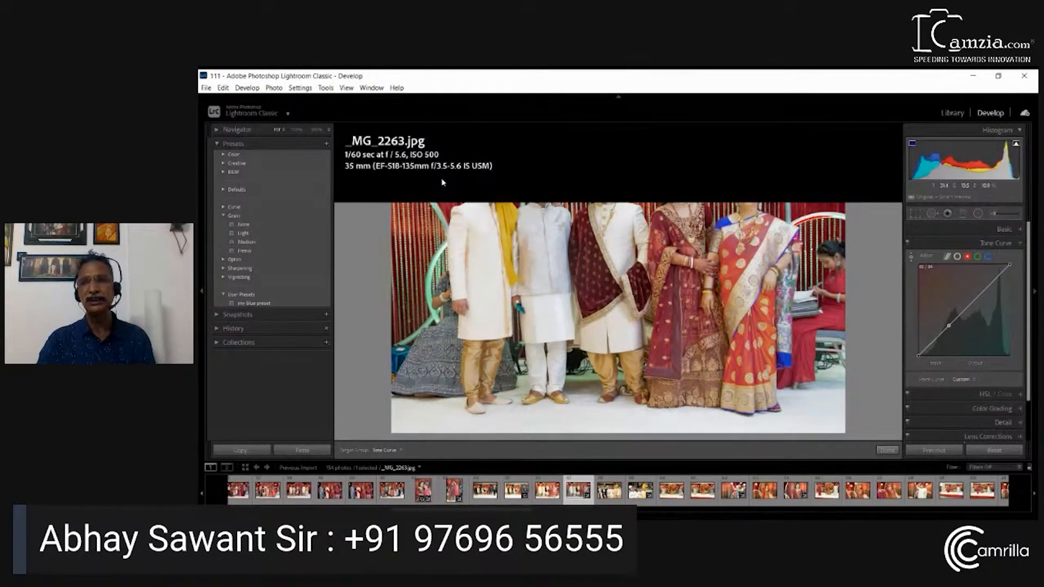
{"action": "double_click", "coordinate": [950, 327]}
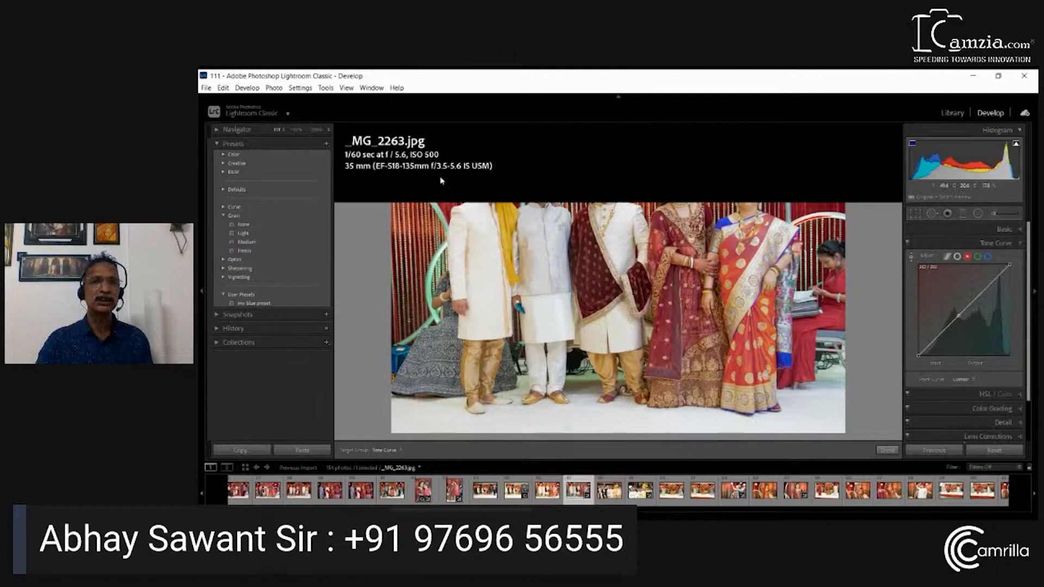
{"action": "left_click_drag", "start_coordinate": [443, 184], "coordinate": [445, 187]}
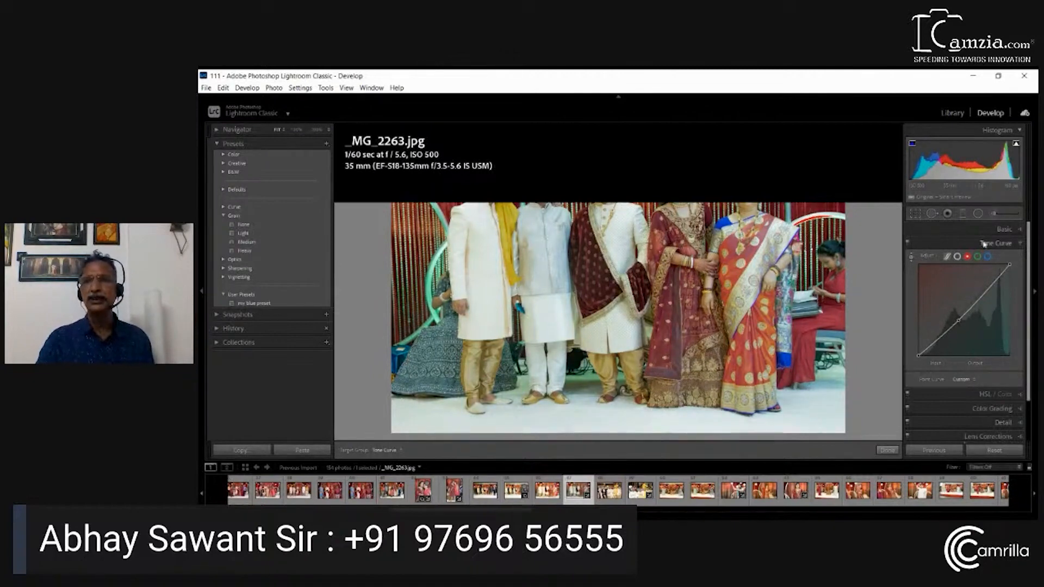
Raise the midtones of the green curve slightly, and add a highlight and a midtone point to the blue curve
{"action": "double_click", "coordinate": [959, 321]}
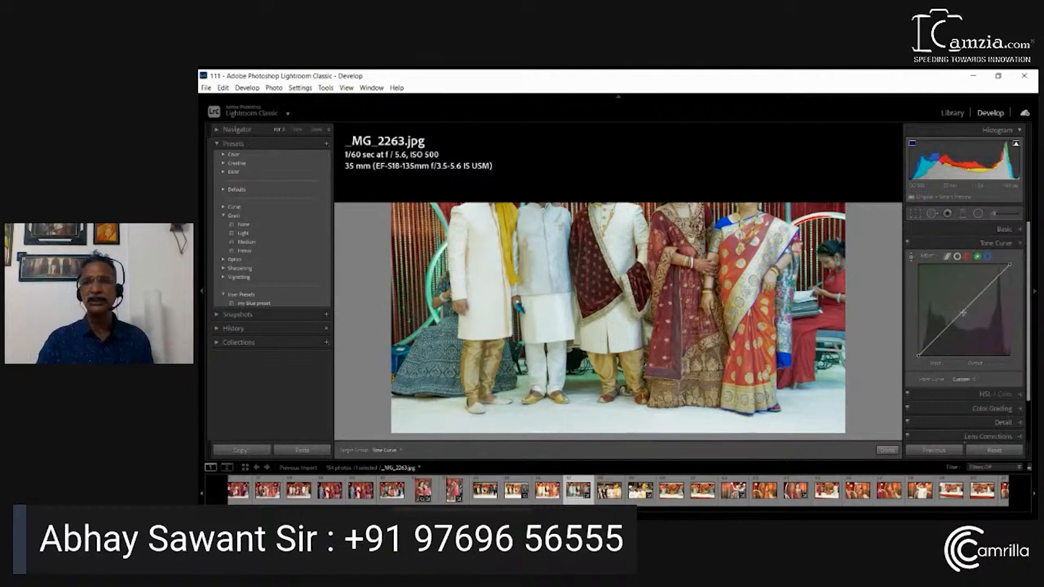
{"action": "left_click_drag", "start_coordinate": [963, 312], "coordinate": [964, 314]}
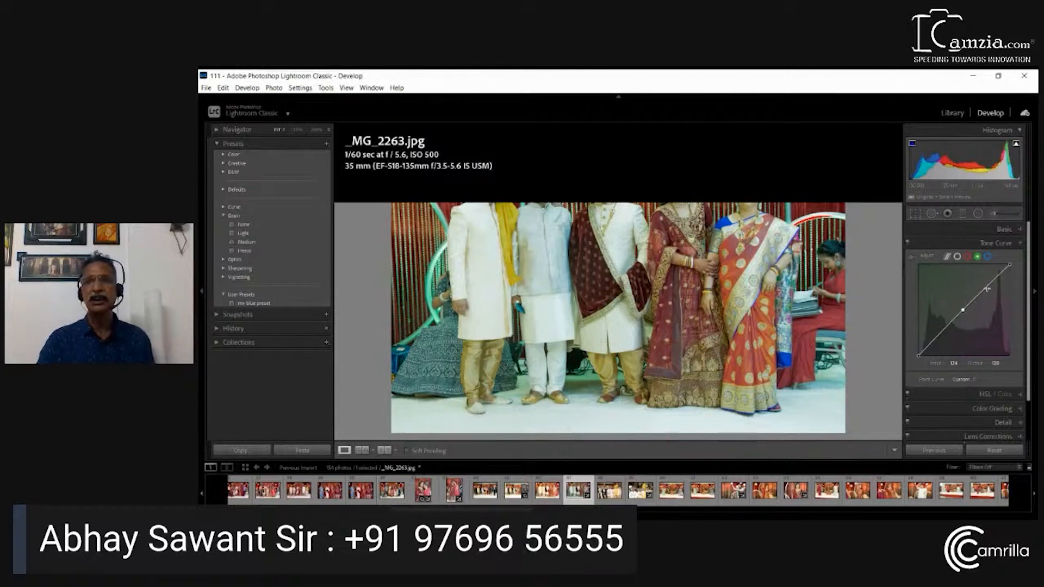
{"action": "left_click", "coordinate": [988, 256]}
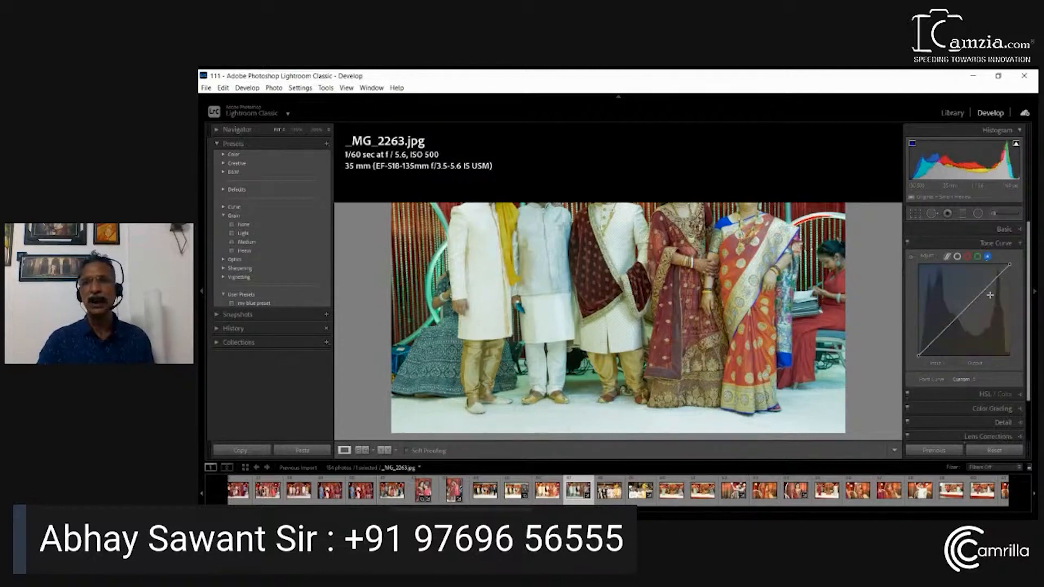
{"action": "left_click_drag", "start_coordinate": [987, 289], "coordinate": [989, 288]}
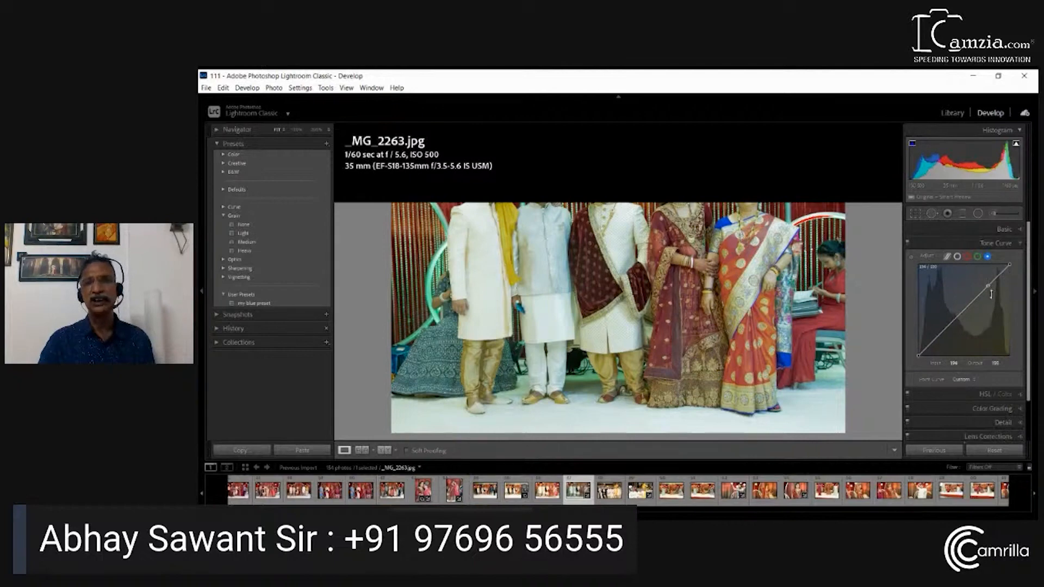
{"action": "left_click", "coordinate": [965, 312]}
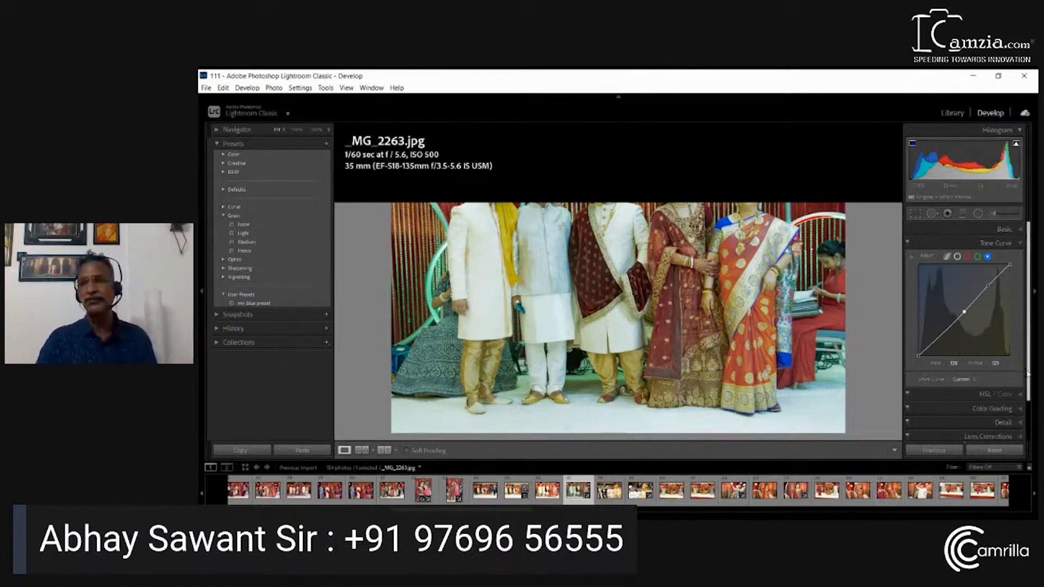
Tint the shadows blue in Color Grading with Hue 254 and Saturation about 39
{"action": "scroll", "coordinate": [1029, 393], "scroll_direction": "down", "scroll_amount": 1}
{"action": "scroll", "coordinate": [1029, 393], "scroll_direction": "down", "scroll_amount": 1}
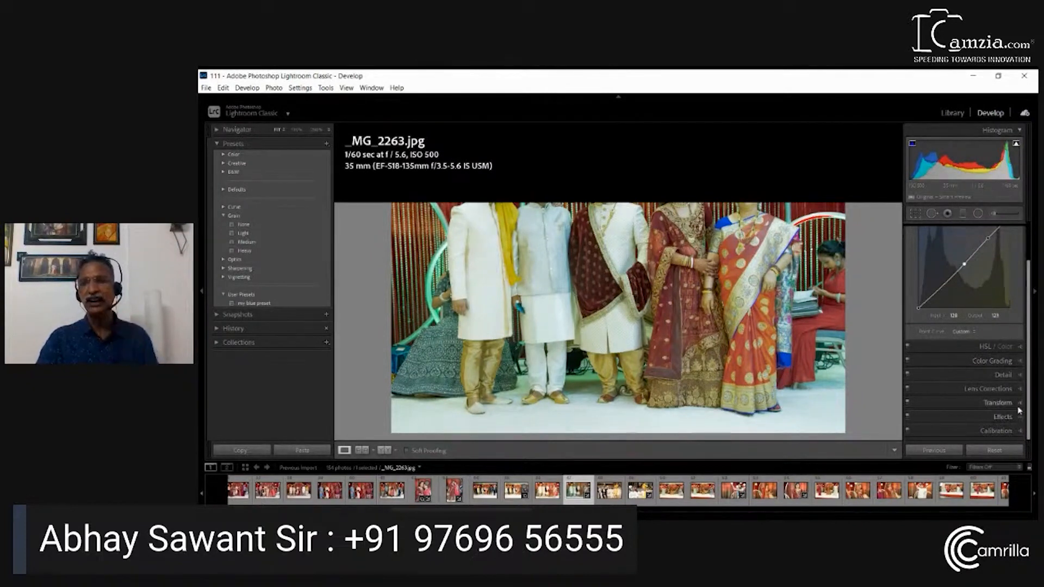
{"action": "left_click", "coordinate": [1018, 363]}
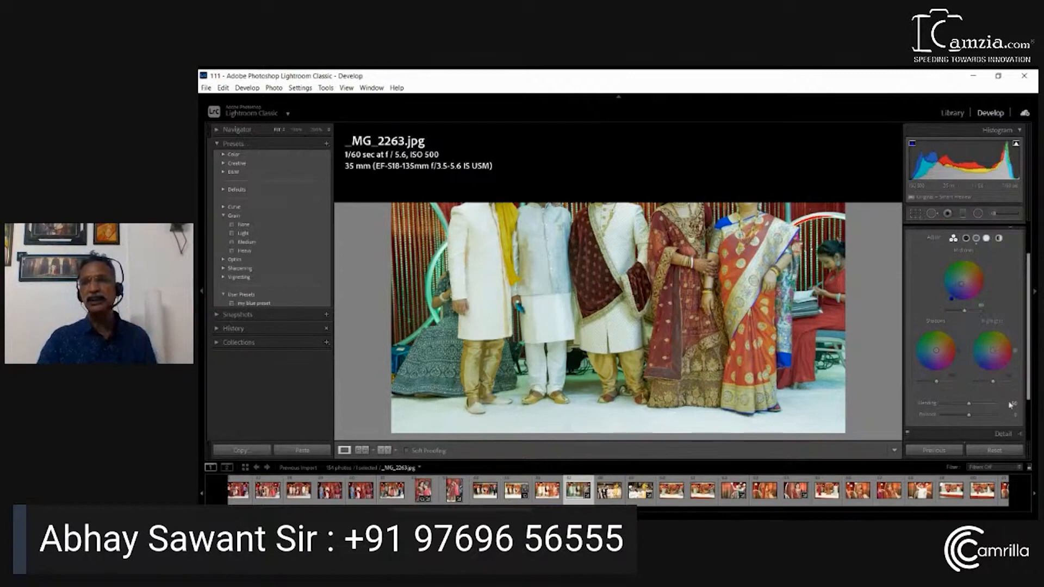
{"action": "left_click", "coordinate": [967, 239]}
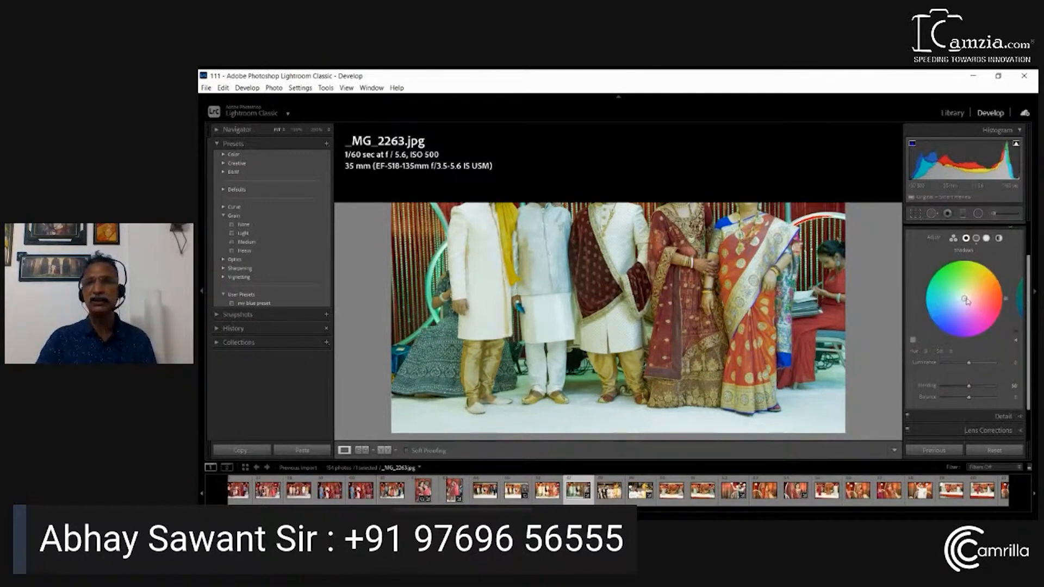
{"action": "left_click_drag", "start_coordinate": [963, 302], "coordinate": [961, 320]}
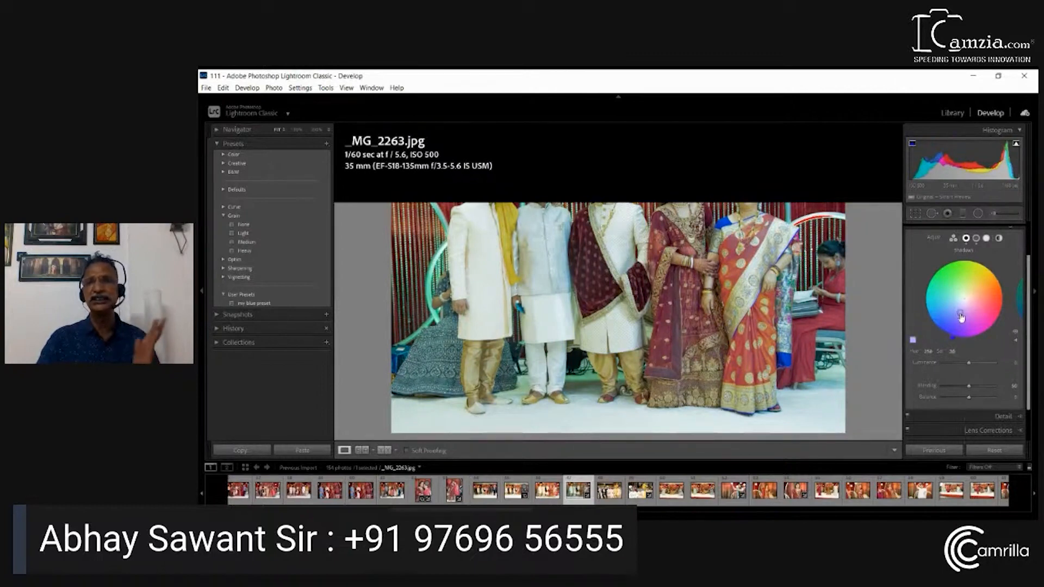
Compare the Midtones and Shadows color wheels in Color Grading
{"action": "left_click", "coordinate": [976, 238]}
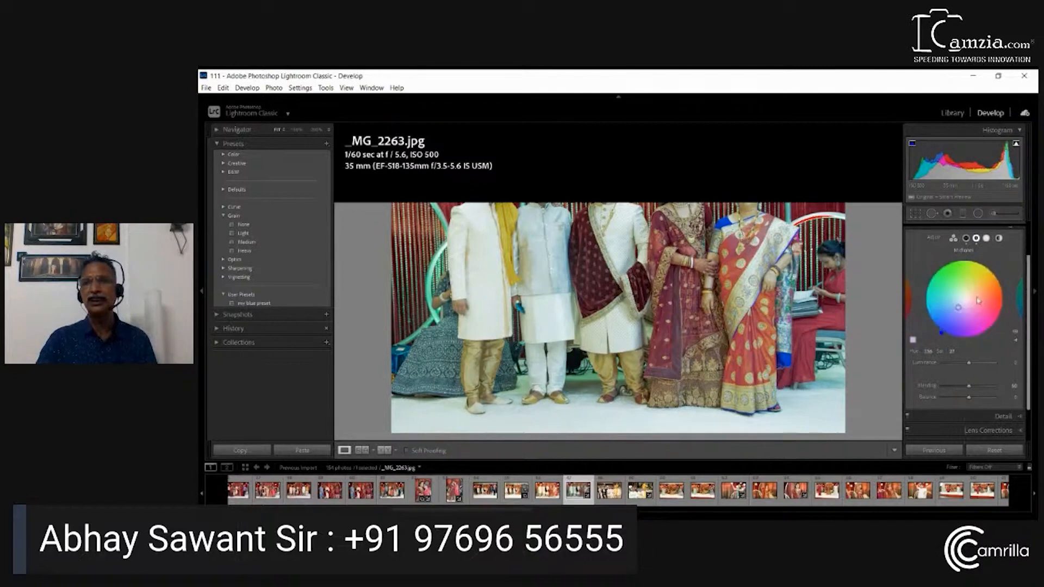
{"action": "left_click", "coordinate": [966, 238]}
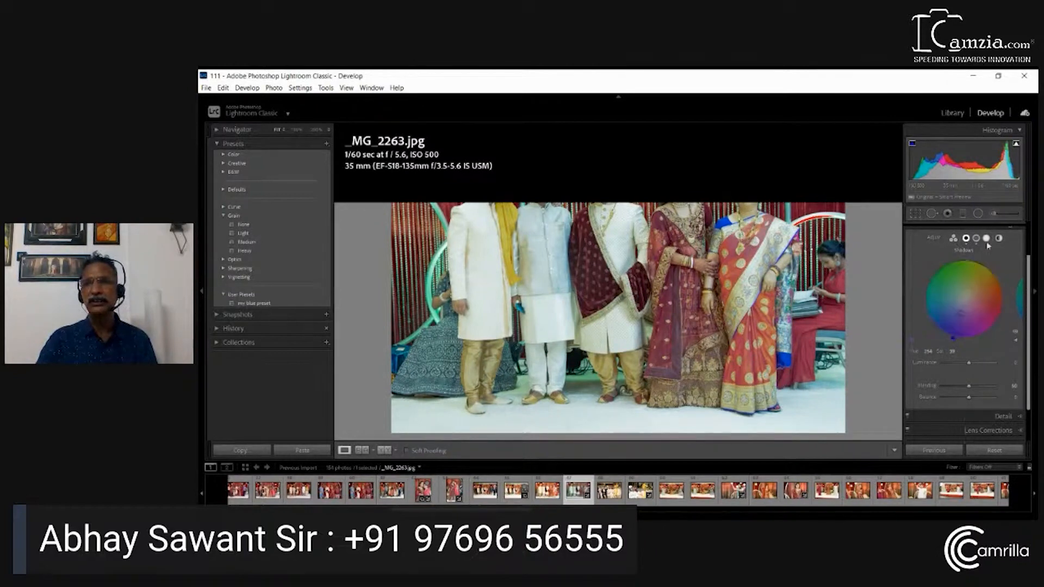
{"action": "left_click", "coordinate": [976, 239]}
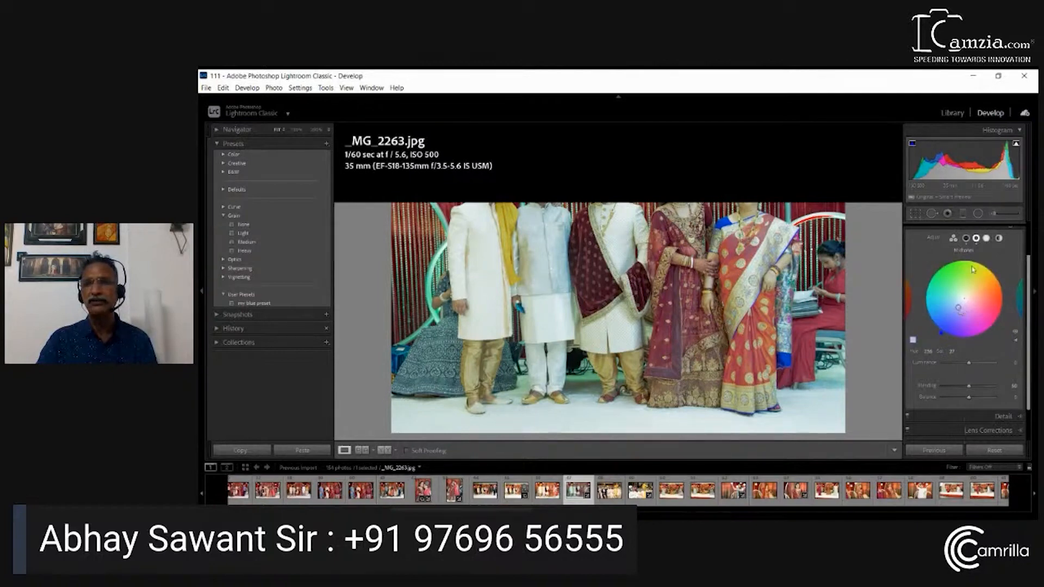
{"action": "left_click", "coordinate": [967, 239]}
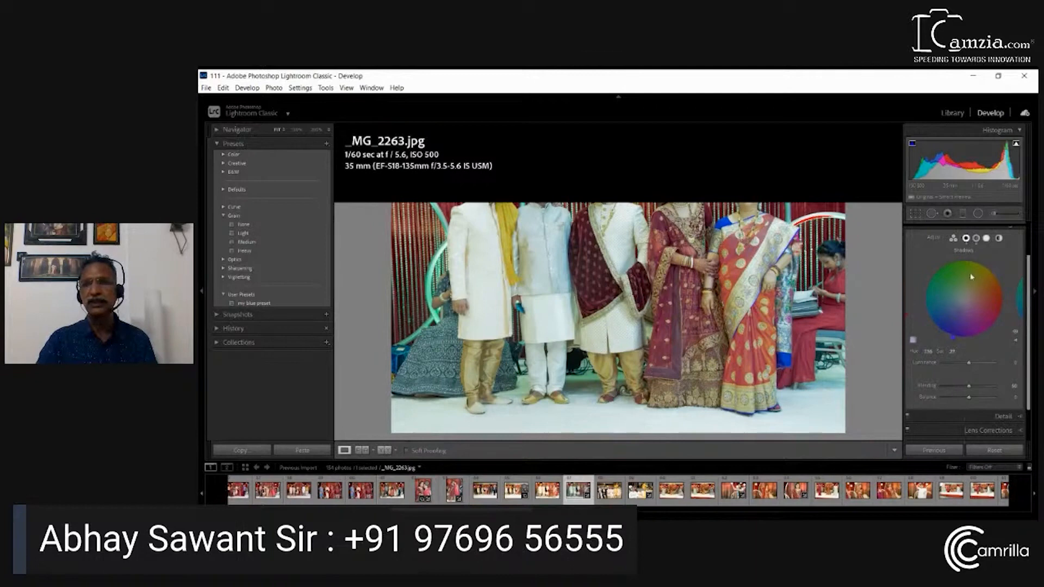
Fine-tune the blue Shadows tint in Color Grading, and tint the Highlights blue with Hue about 242 and Saturation about 26
{"action": "left_click_drag", "start_coordinate": [962, 314], "coordinate": [962, 316]}
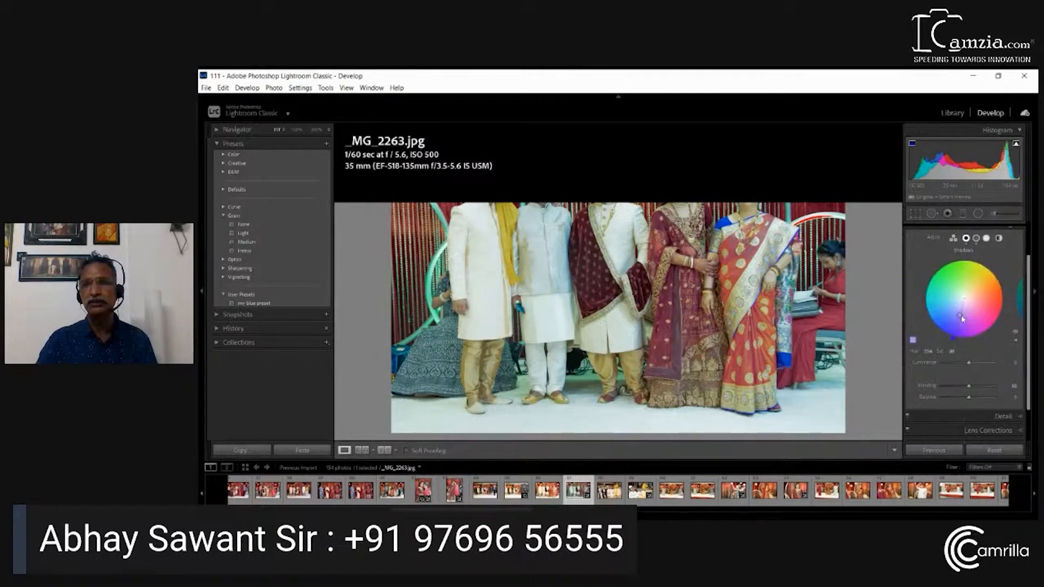
{"action": "left_click", "coordinate": [988, 238]}
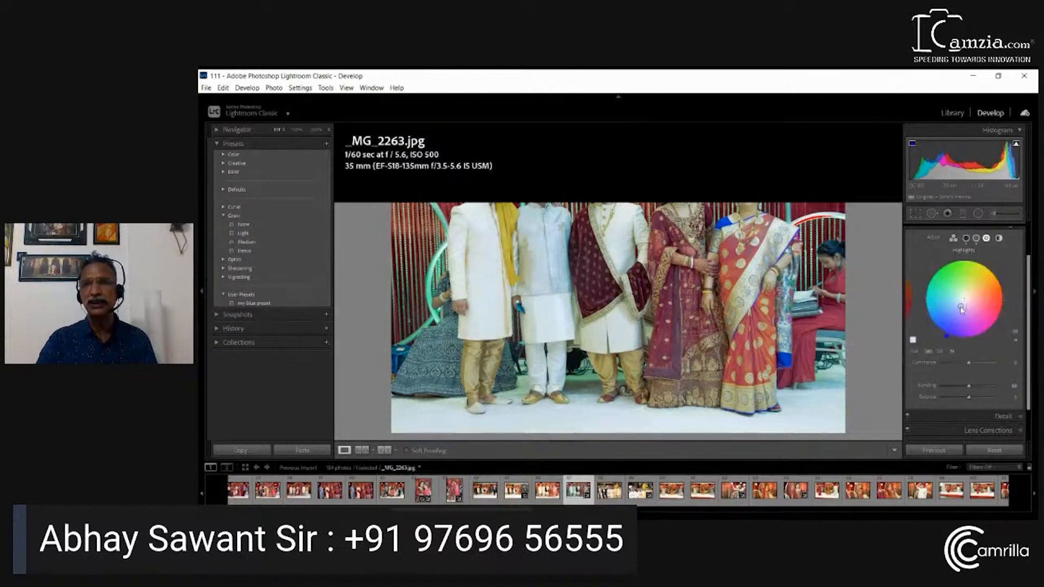
{"action": "left_click_drag", "start_coordinate": [962, 309], "coordinate": [959, 308]}
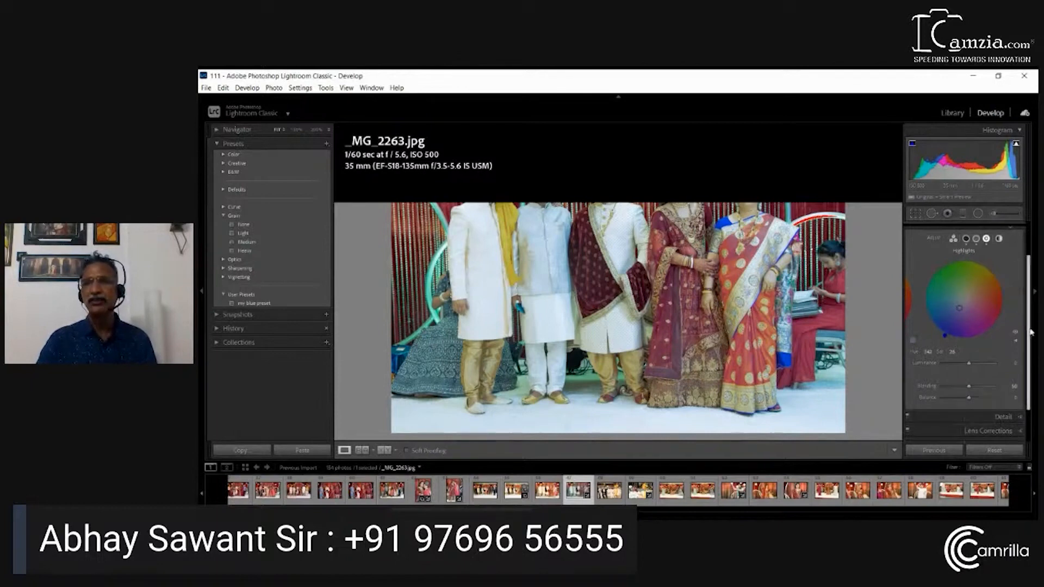
{"action": "scroll", "coordinate": [1006, 237], "scroll_direction": "up", "scroll_amount": 1}
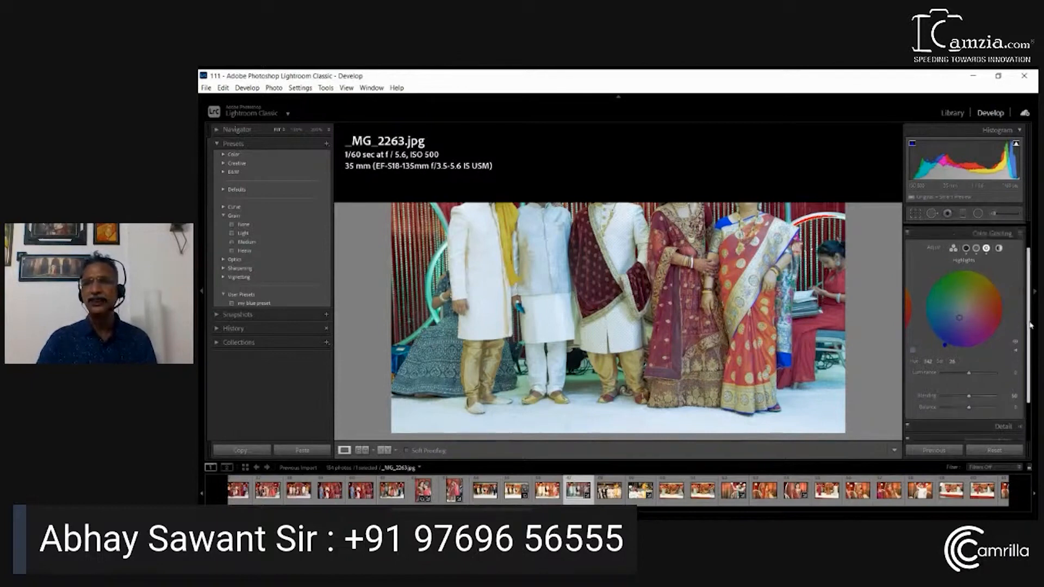
{"action": "left_click", "coordinate": [1021, 238]}
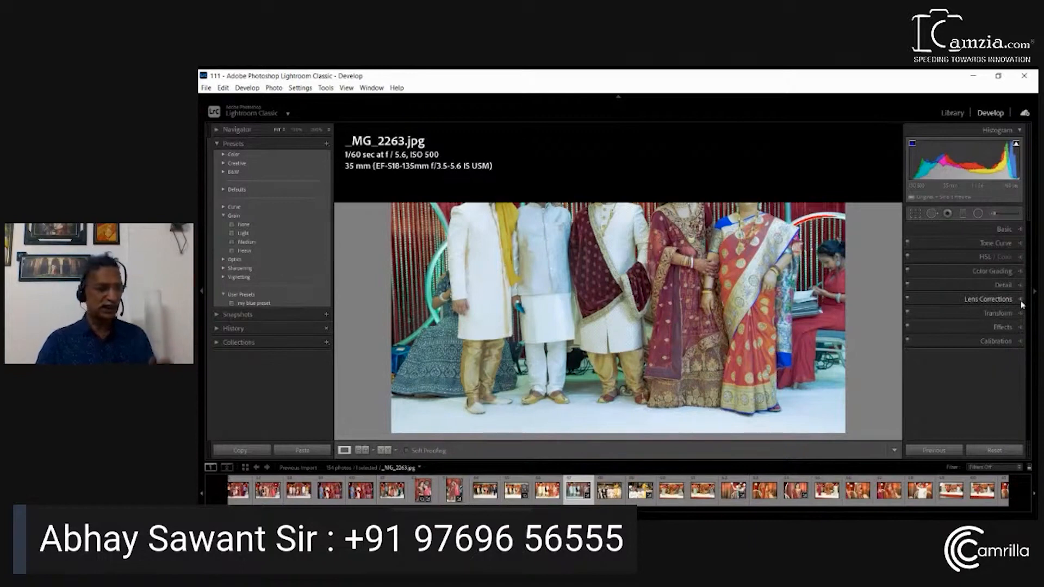
Turn on Remove Chromatic Aberration and Enable Profile Corrections in the photo's Lens Corrections profile settings
{"action": "left_click", "coordinate": [1015, 303]}
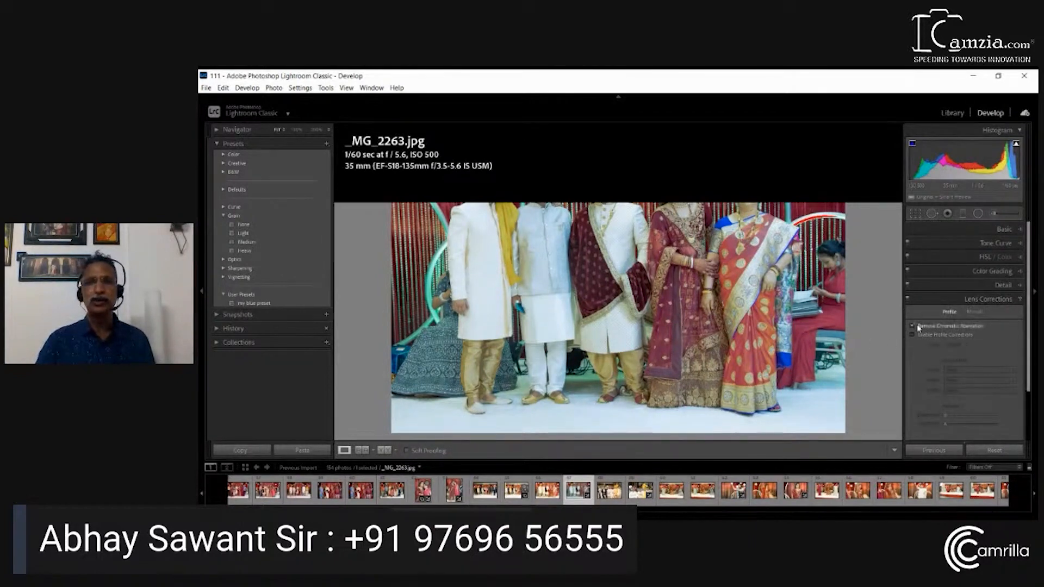
{"action": "left_click", "coordinate": [917, 326]}
{"action": "left_click", "coordinate": [917, 334]}
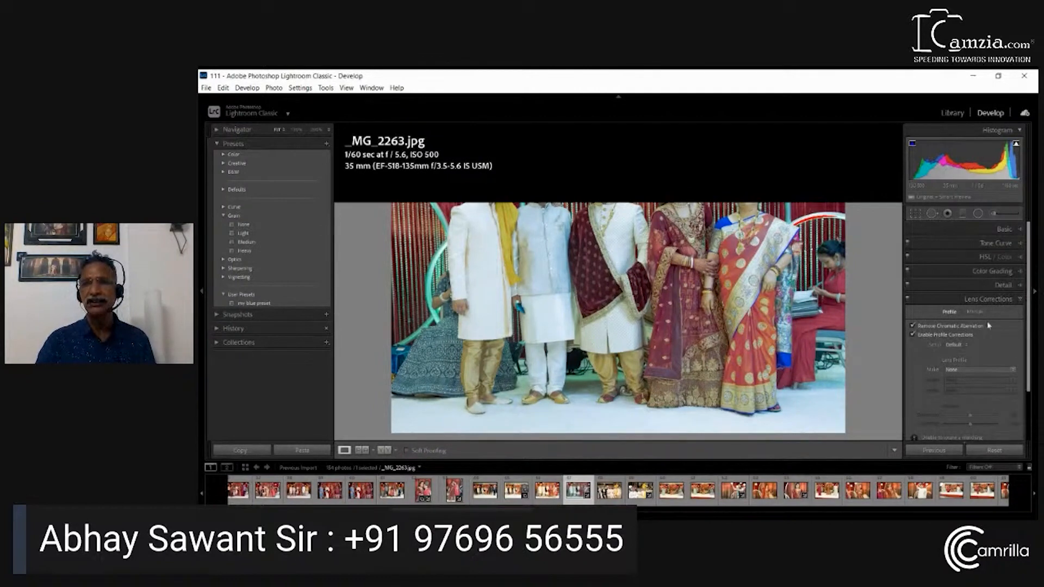
Darken the photo's corners with a manual Lens Corrections Vignetting Amount of about -40
{"action": "left_click", "coordinate": [975, 312]}
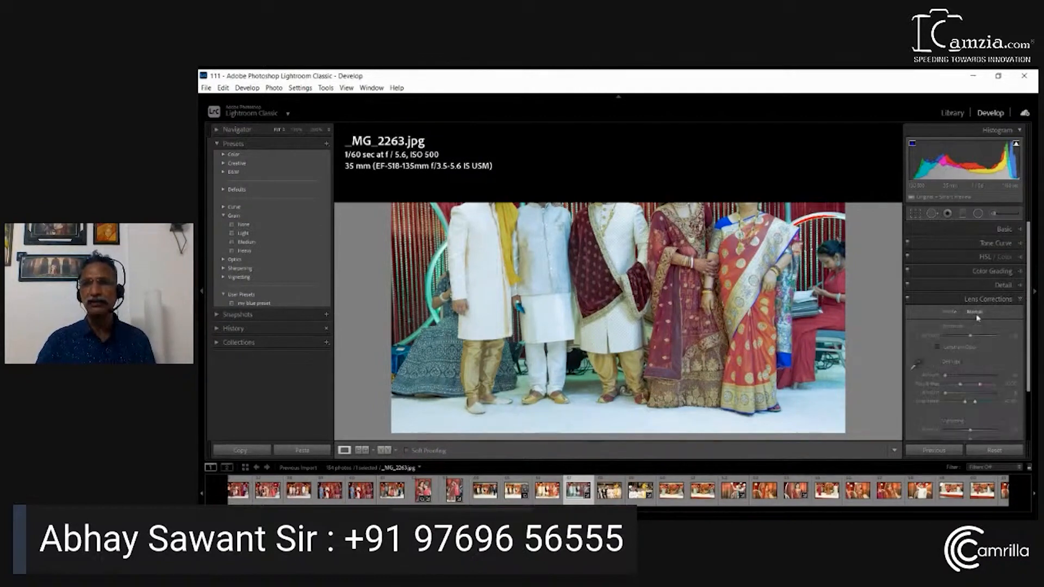
{"action": "left_click", "coordinate": [1031, 352]}
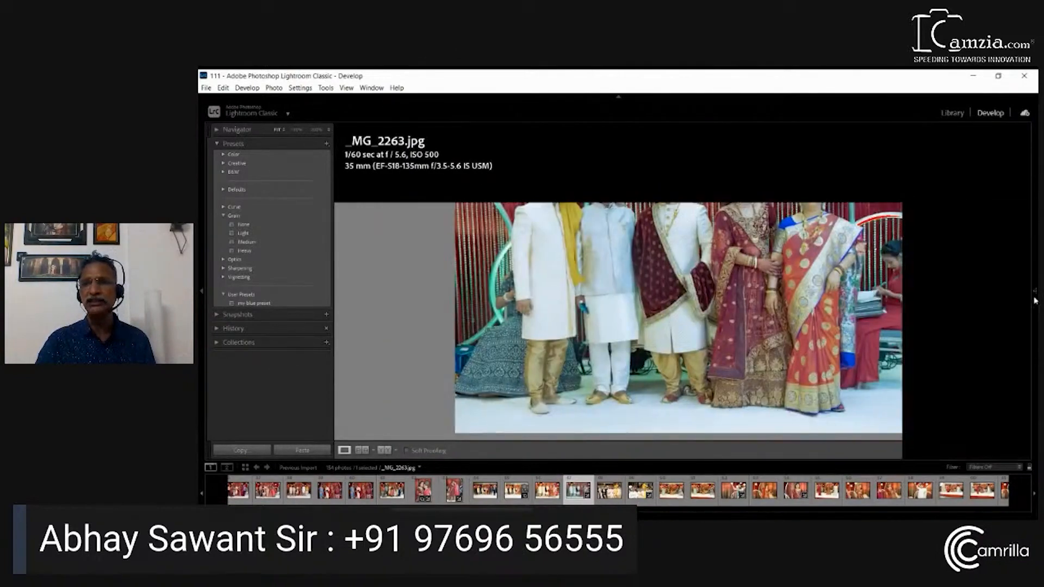
{"action": "left_click", "coordinate": [1031, 359]}
{"action": "scroll", "coordinate": [1023, 364], "scroll_direction": "down", "scroll_amount": 3}
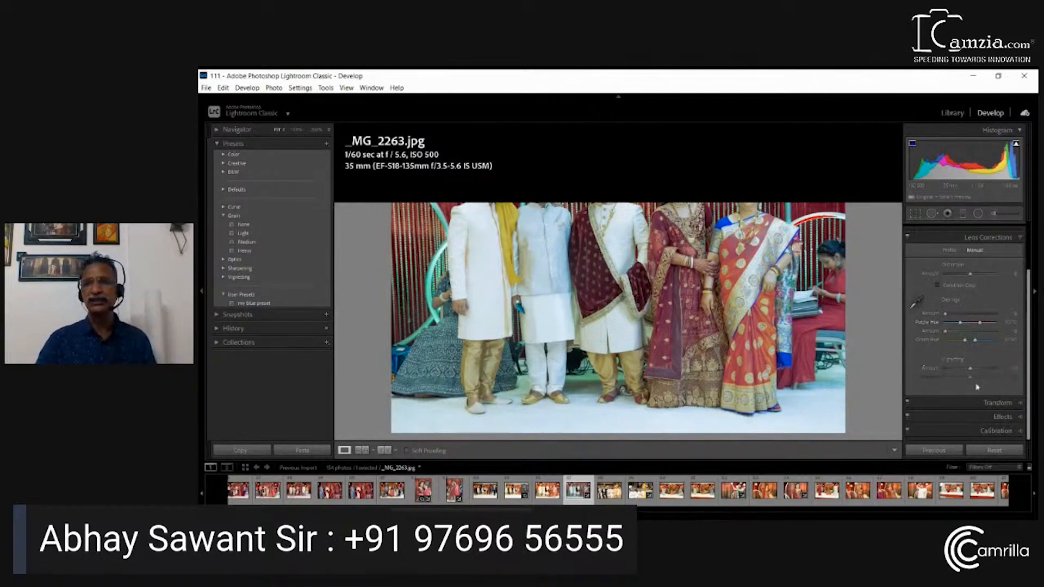
{"action": "mouse_move", "coordinate": [972, 371]}
{"action": "left_mouse_down"}
{"action": "mouse_move", "coordinate": [915, 373]}
{"action": "mouse_move", "coordinate": [1021, 368]}
{"action": "mouse_move", "coordinate": [960, 372]}
{"action": "left_mouse_up"}
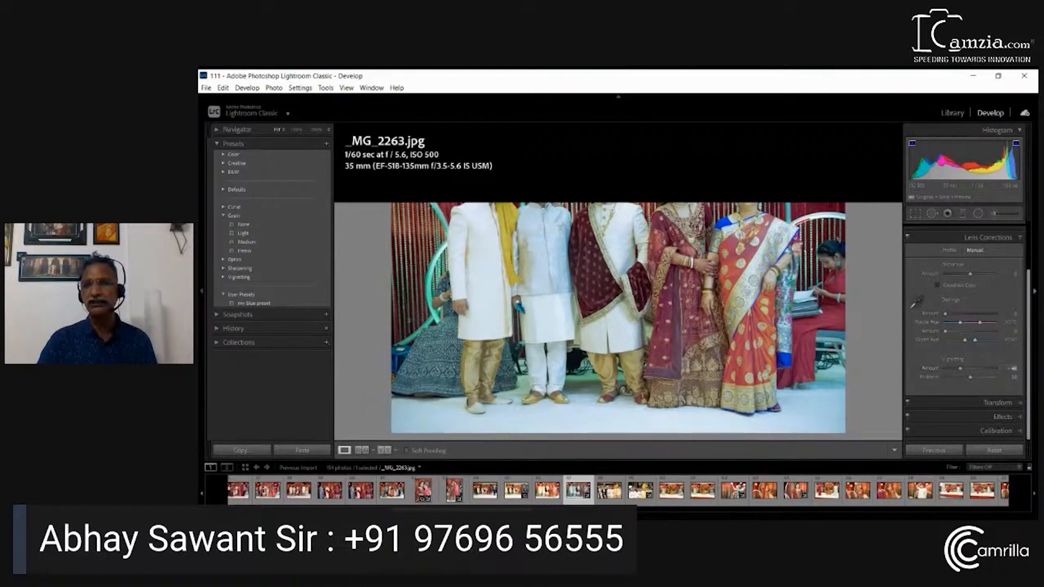
{"action": "left_click", "coordinate": [1014, 238]}
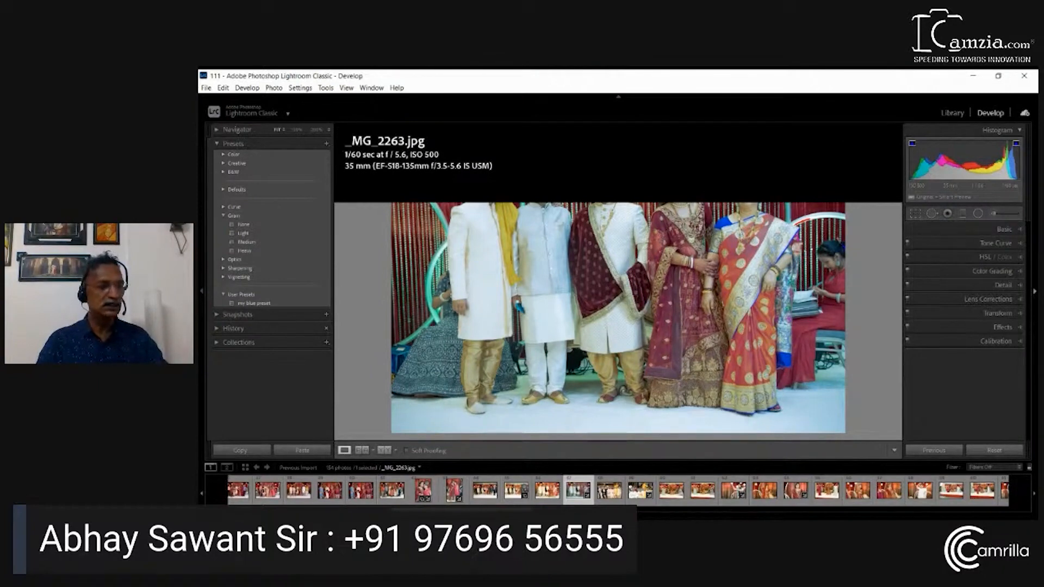
Shift the Calibration colors, setting Red Primary Hue to about -30 and Green Primary Hue to about +18
{"action": "left_click", "coordinate": [1017, 341]}
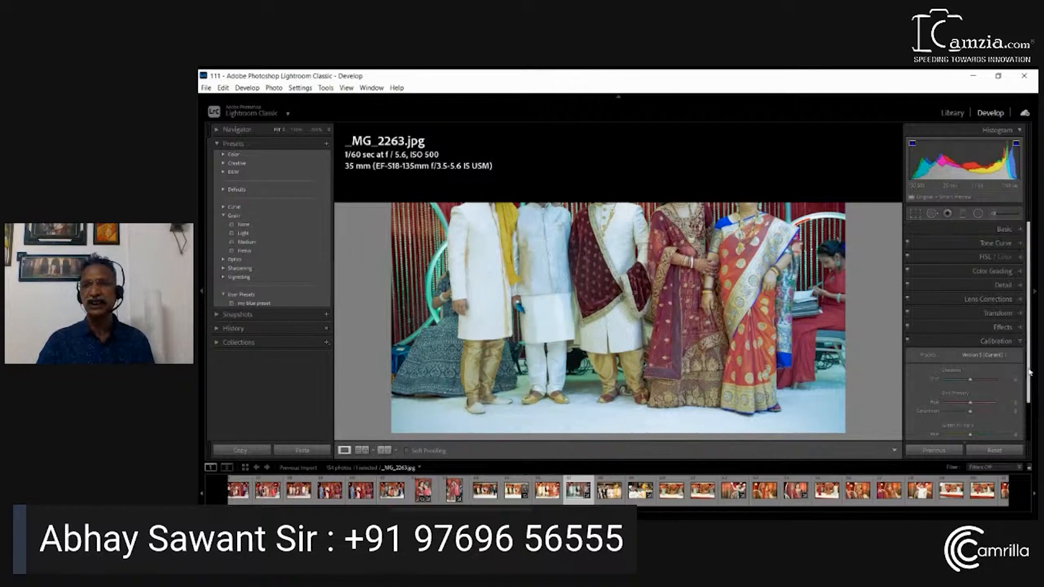
{"action": "scroll", "coordinate": [1029, 385], "scroll_direction": "down", "scroll_amount": 2}
{"action": "left_click_drag", "start_coordinate": [1029, 385], "coordinate": [1030, 423]}
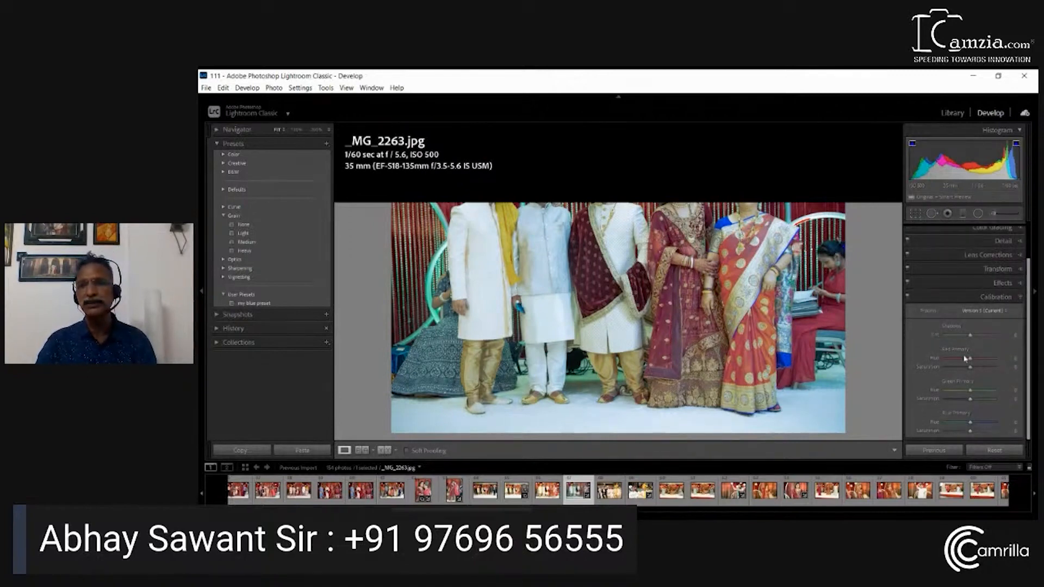
{"action": "left_click_drag", "start_coordinate": [972, 360], "coordinate": [961, 359]}
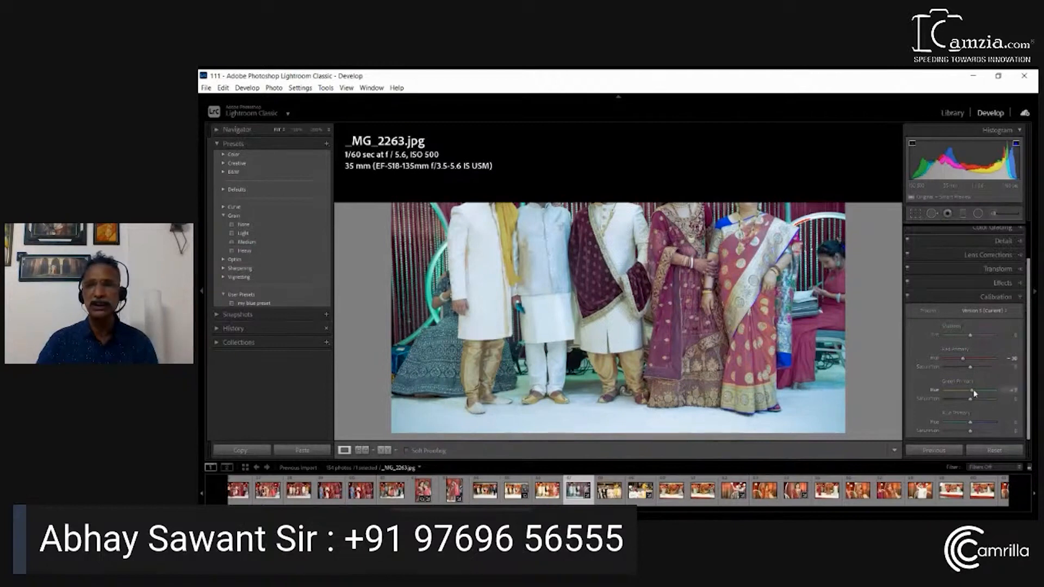
{"action": "left_click_drag", "start_coordinate": [971, 390], "coordinate": [978, 393]}
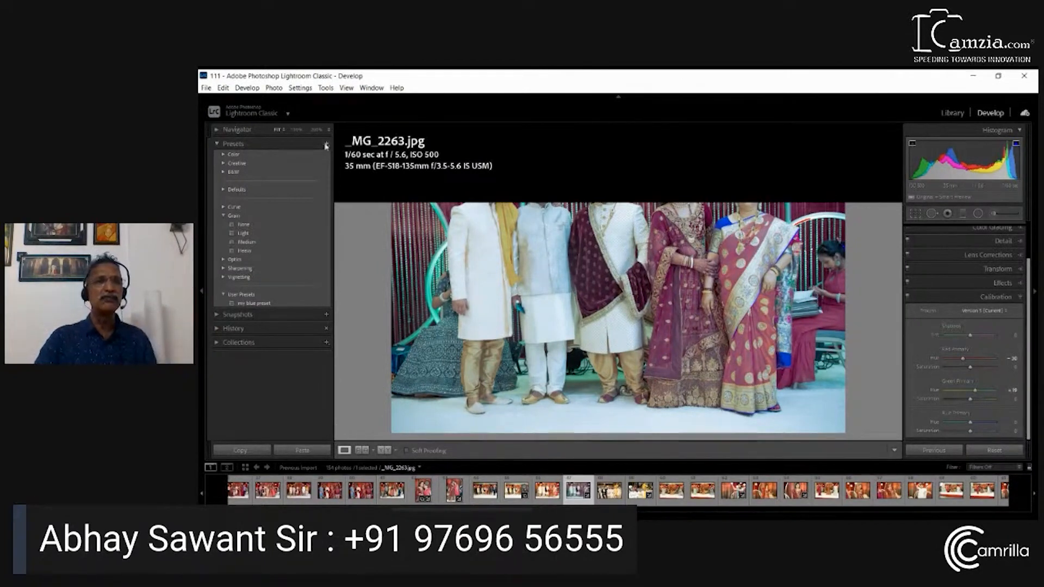
Save the current develop settings as a new preset named "my theme" in the User Presets group
{"action": "key", "text": "ctrl+shift+n"}
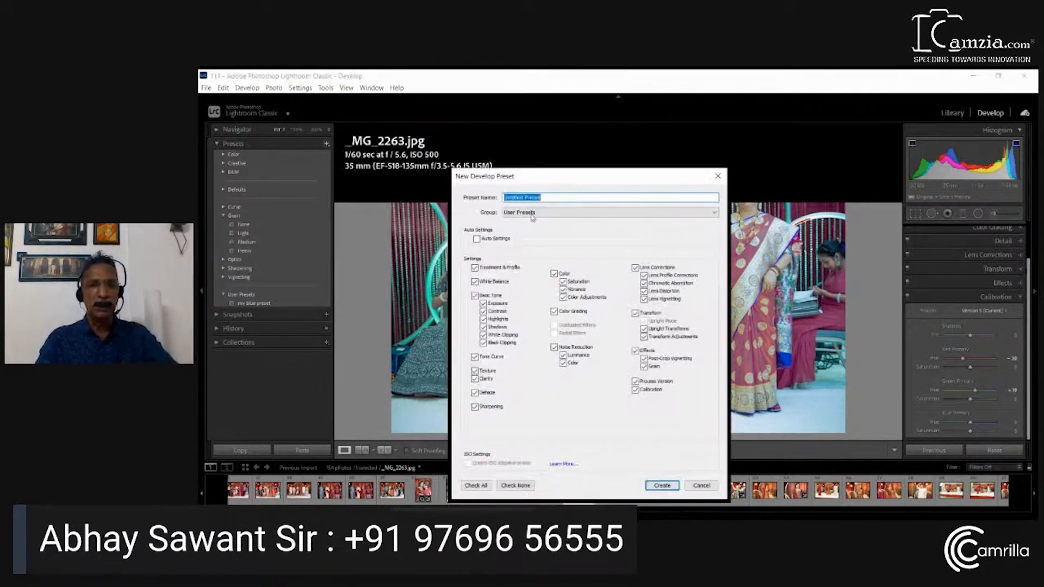
{"action": "type", "text": "my"}
{"action": "type", "text": " thi"}
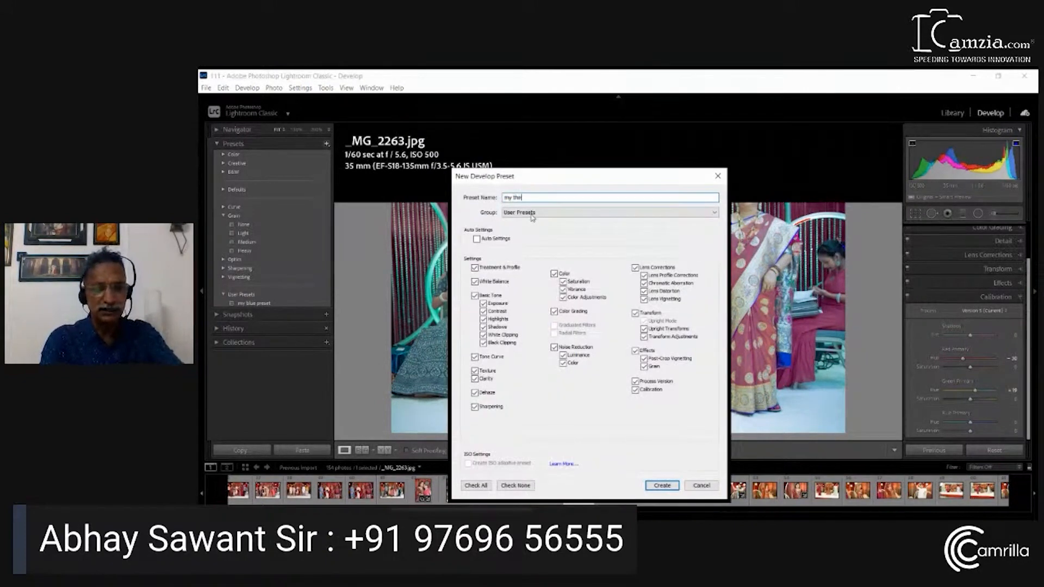
{"action": "left_click", "coordinate": [674, 484]}
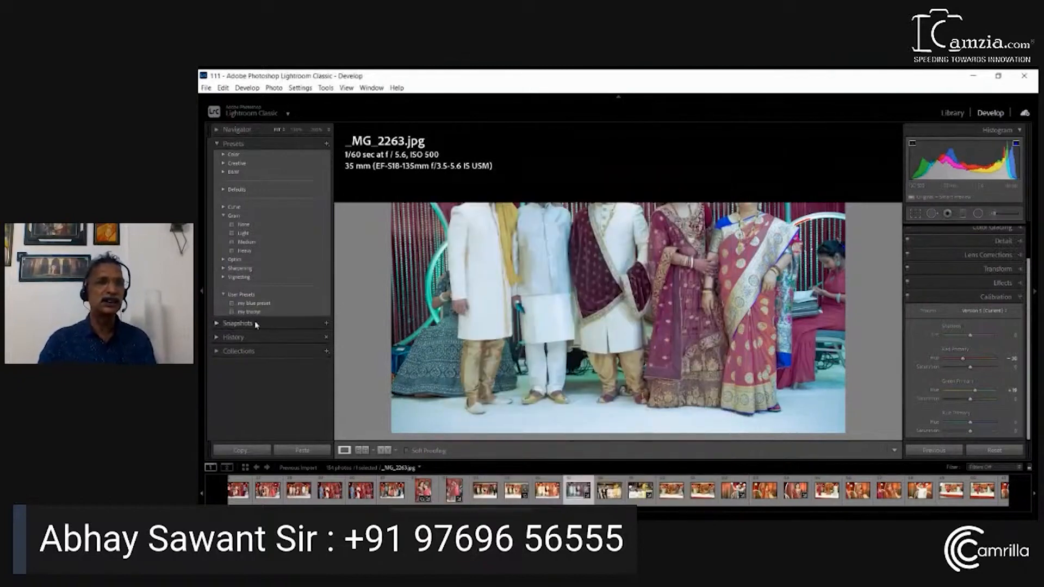
Apply the "my theme" preset to the current photo and to the following photo, _MG_2264.jpg
{"action": "left_click", "coordinate": [254, 313]}
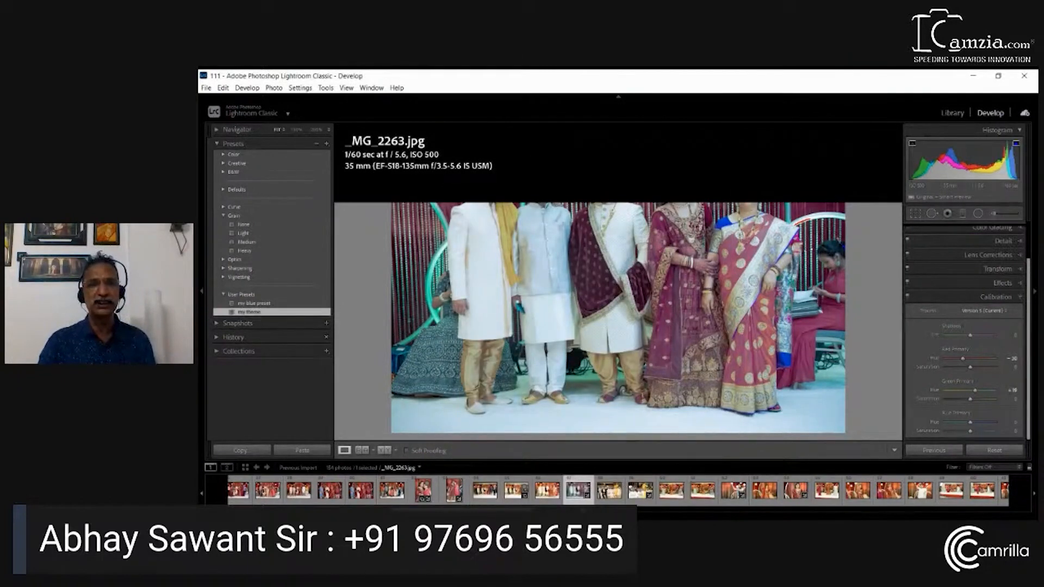
{"action": "key", "text": "Right"}
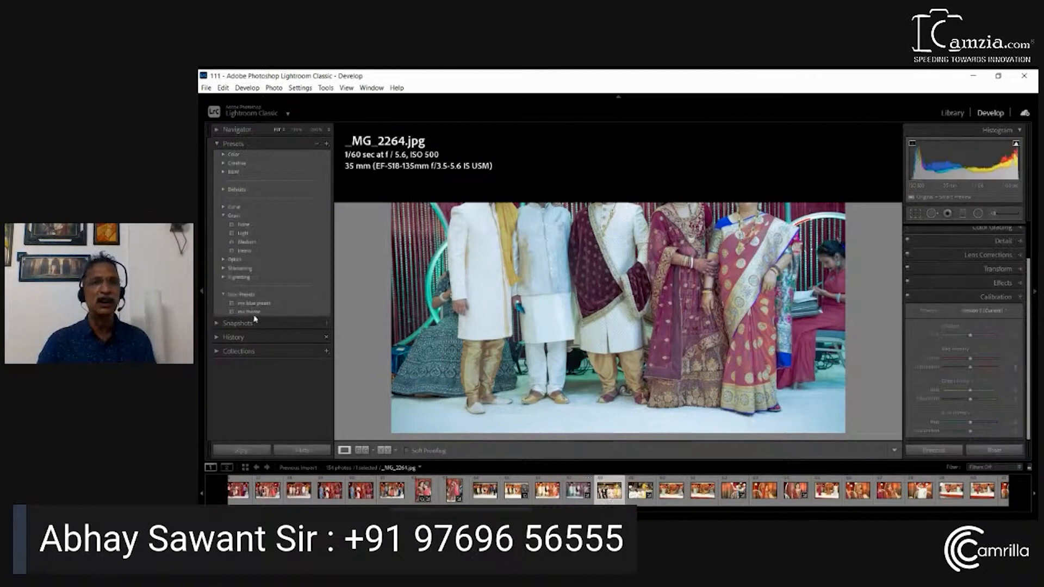
{"action": "left_click", "coordinate": [256, 313]}
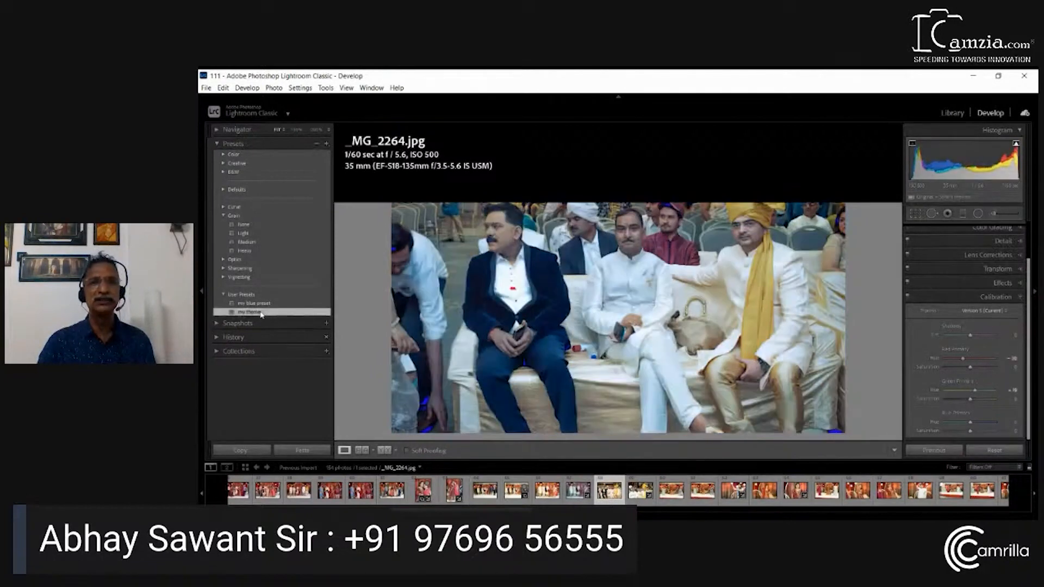